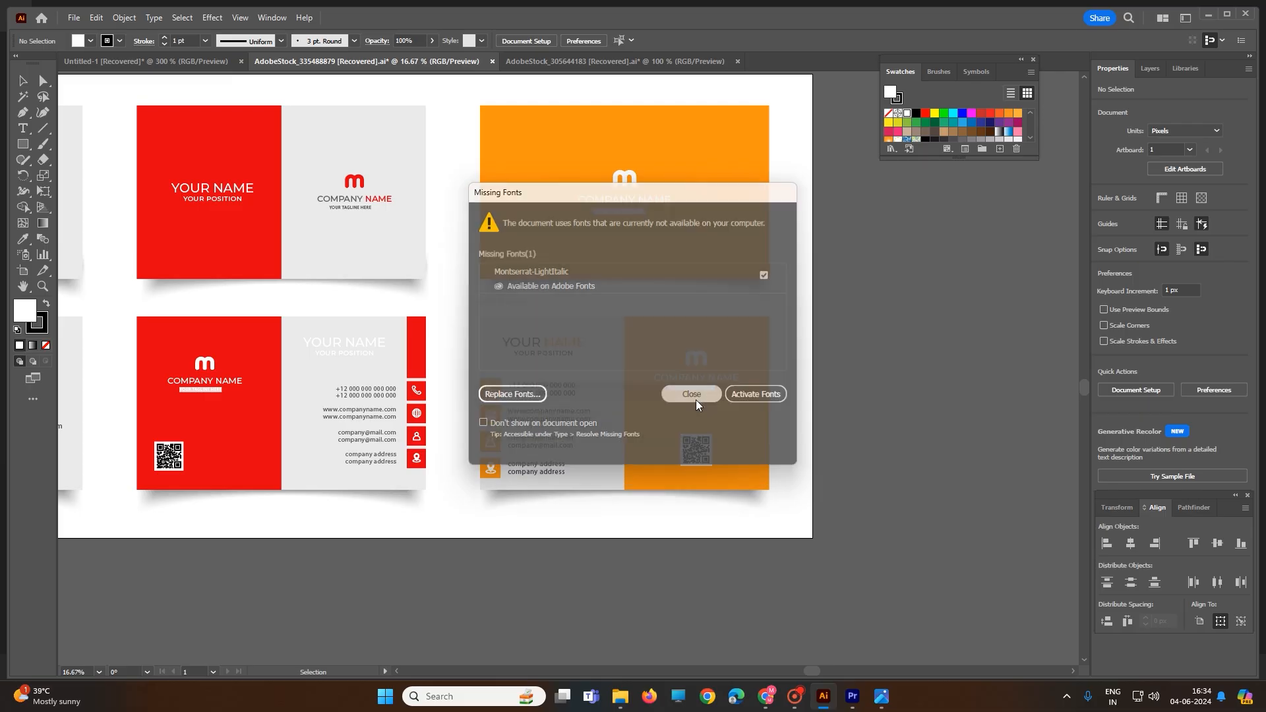
Dismiss the missing fonts notice and examine the sample business cards in the AdobeStock_305644183 document
{"action": "left_click", "coordinate": [679, 378]}
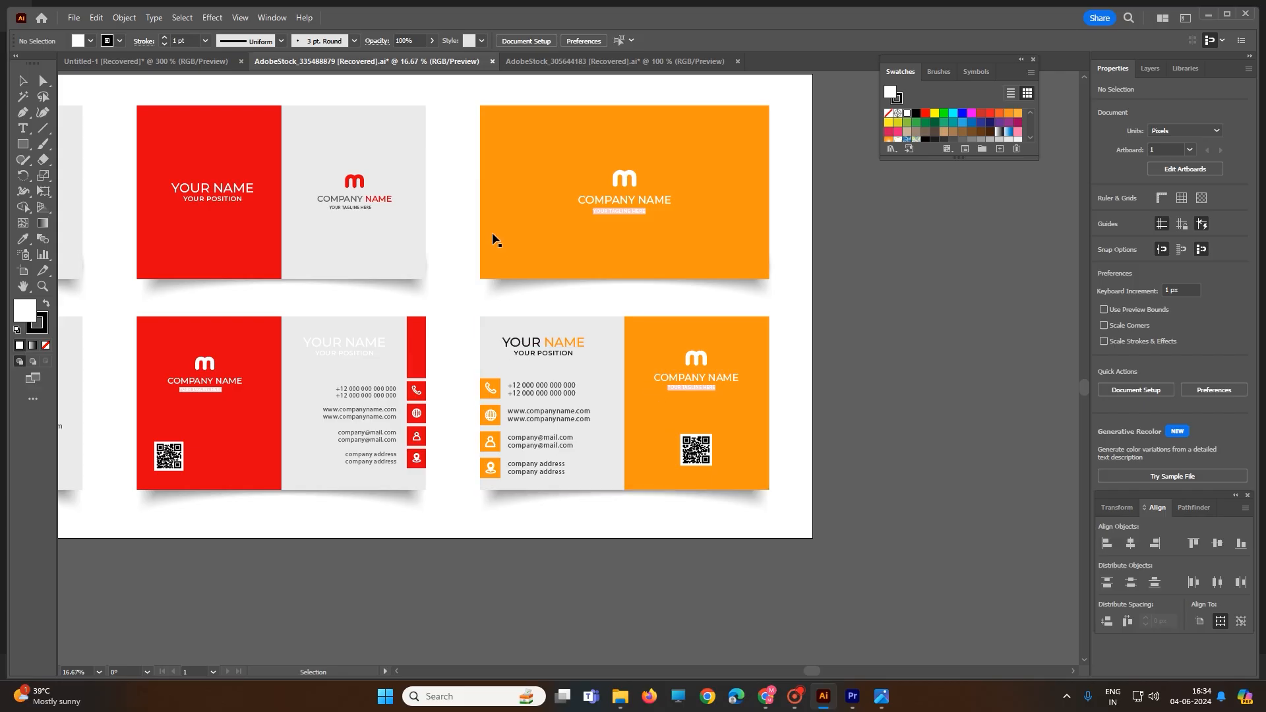
{"action": "left_click", "coordinate": [558, 66]}
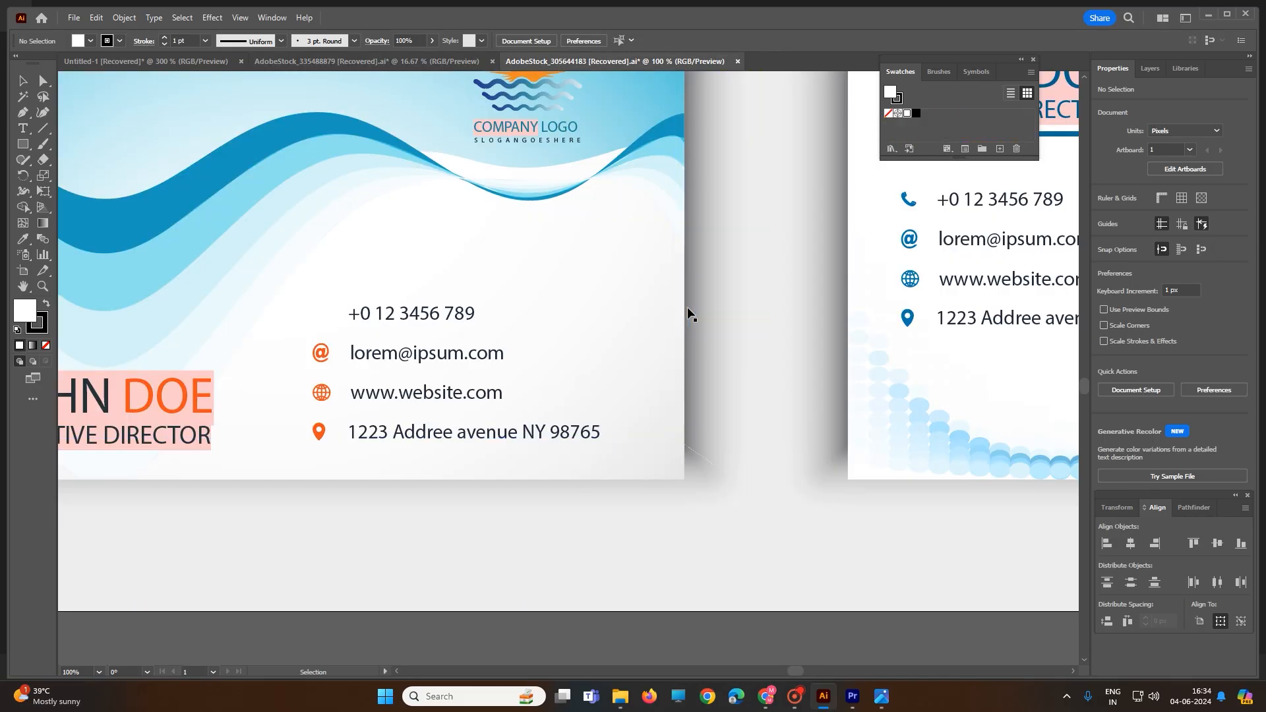
{"action": "scroll", "coordinate": [688, 313], "scroll_direction": "down", "scroll_amount": 4}
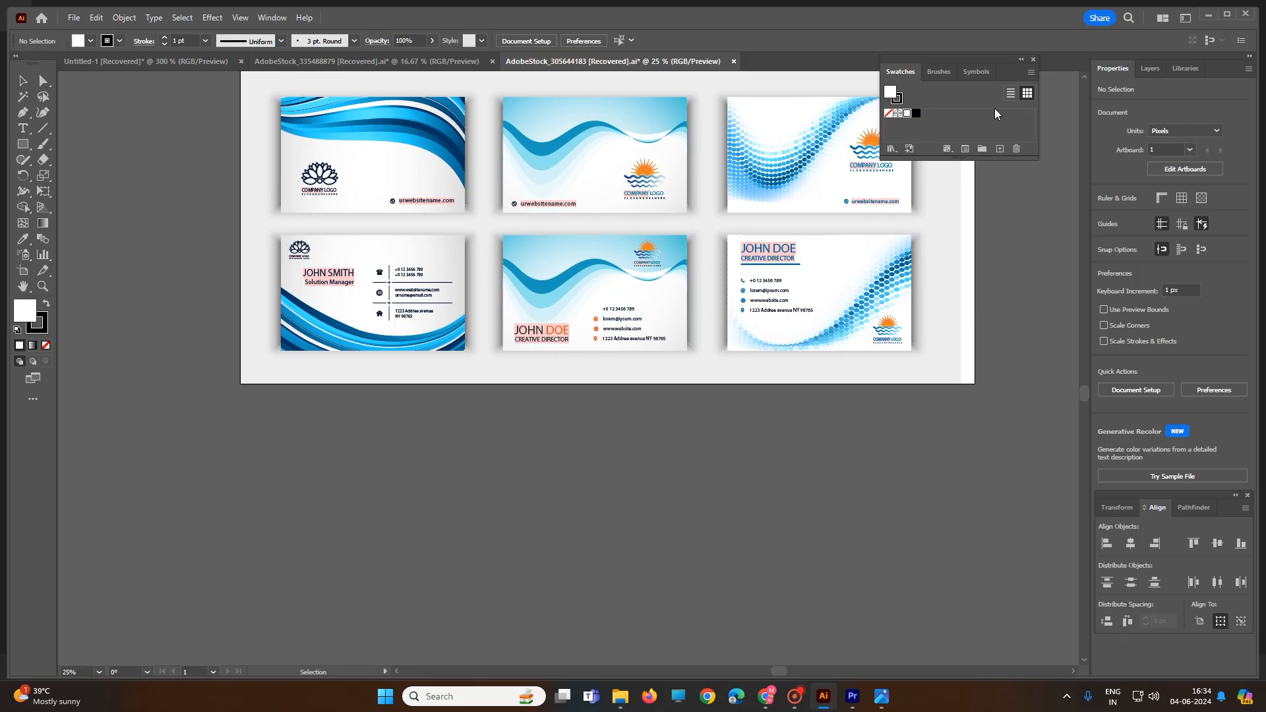
{"action": "left_click_drag", "start_coordinate": [952, 58], "coordinate": [1072, 61]}
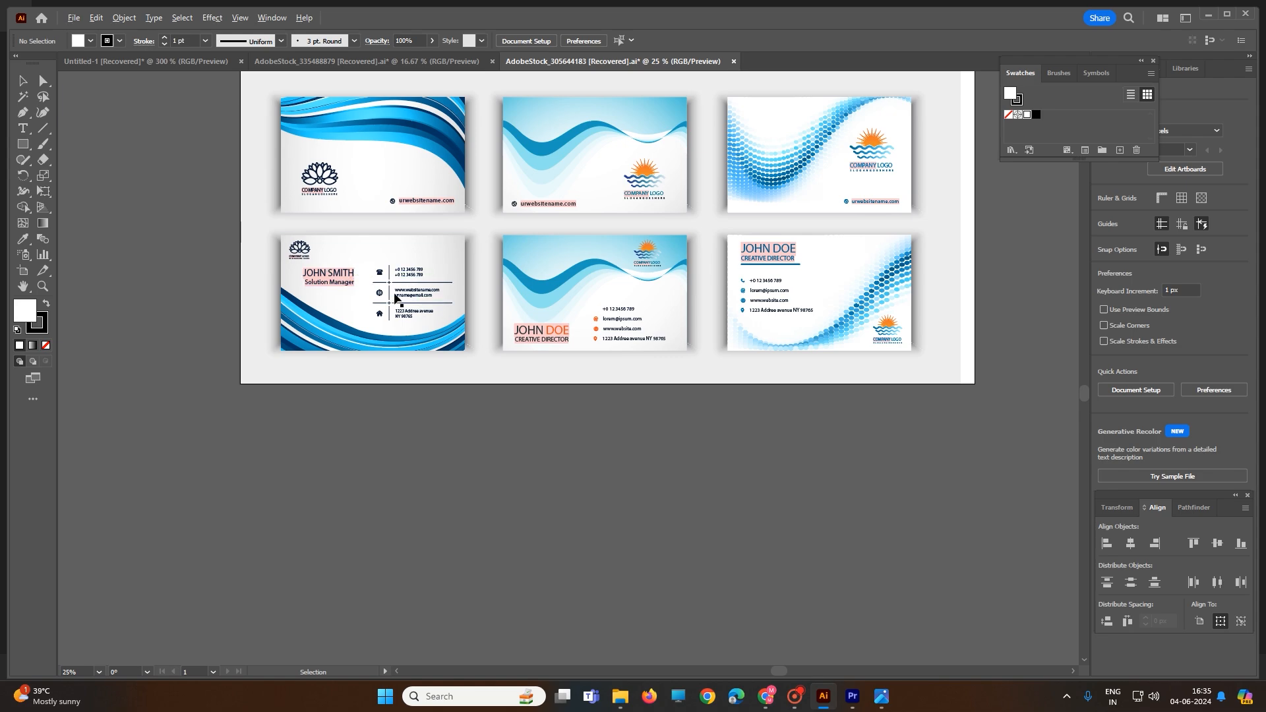
{"action": "scroll", "coordinate": [379, 301], "scroll_direction": "up", "scroll_amount": 3}
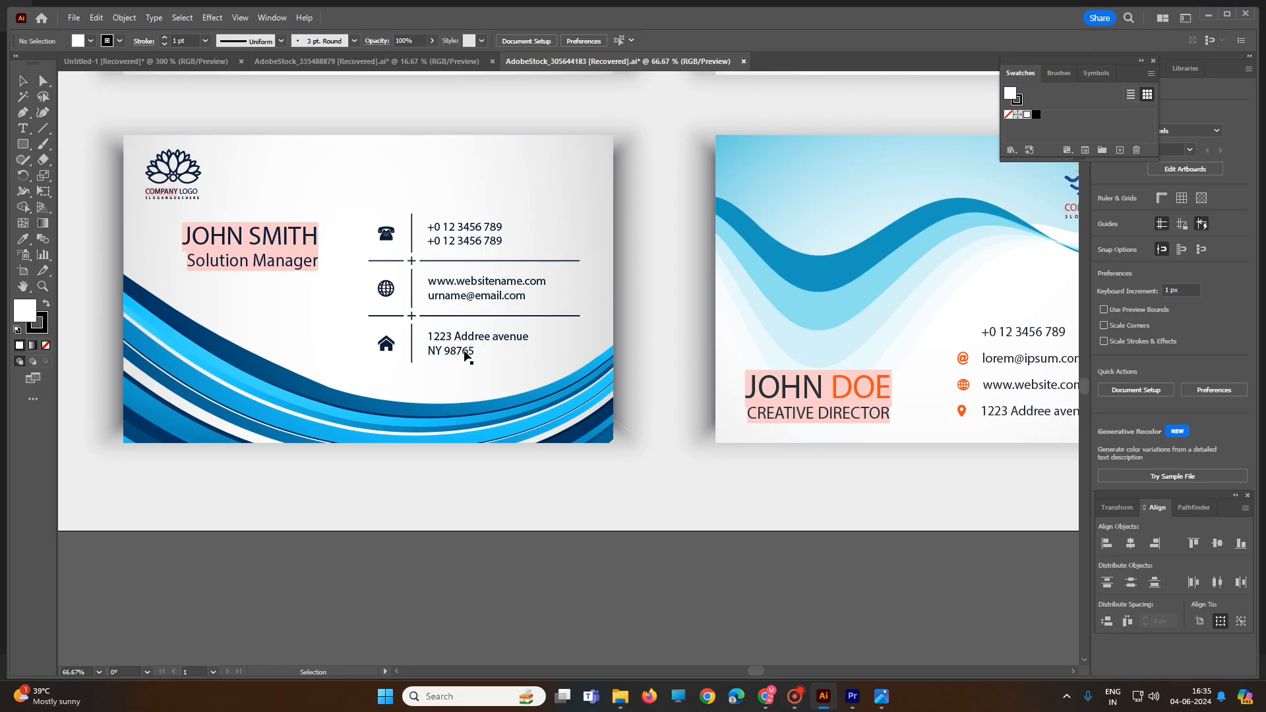
{"action": "scroll", "coordinate": [470, 350], "scroll_direction": "down", "scroll_amount": 1}
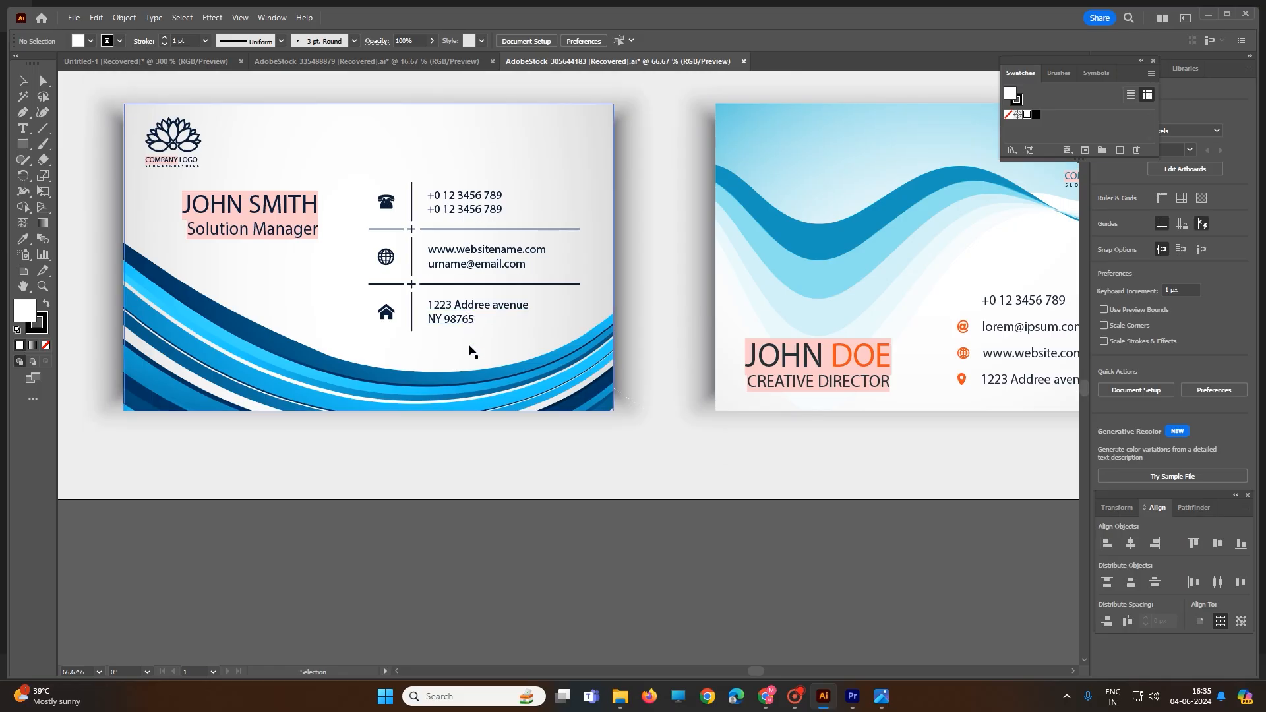
Switch to the finished Chap Design card document and shift its artboard, with the artwork, slightly to the left
{"action": "key", "text": "ctrl+Tab"}
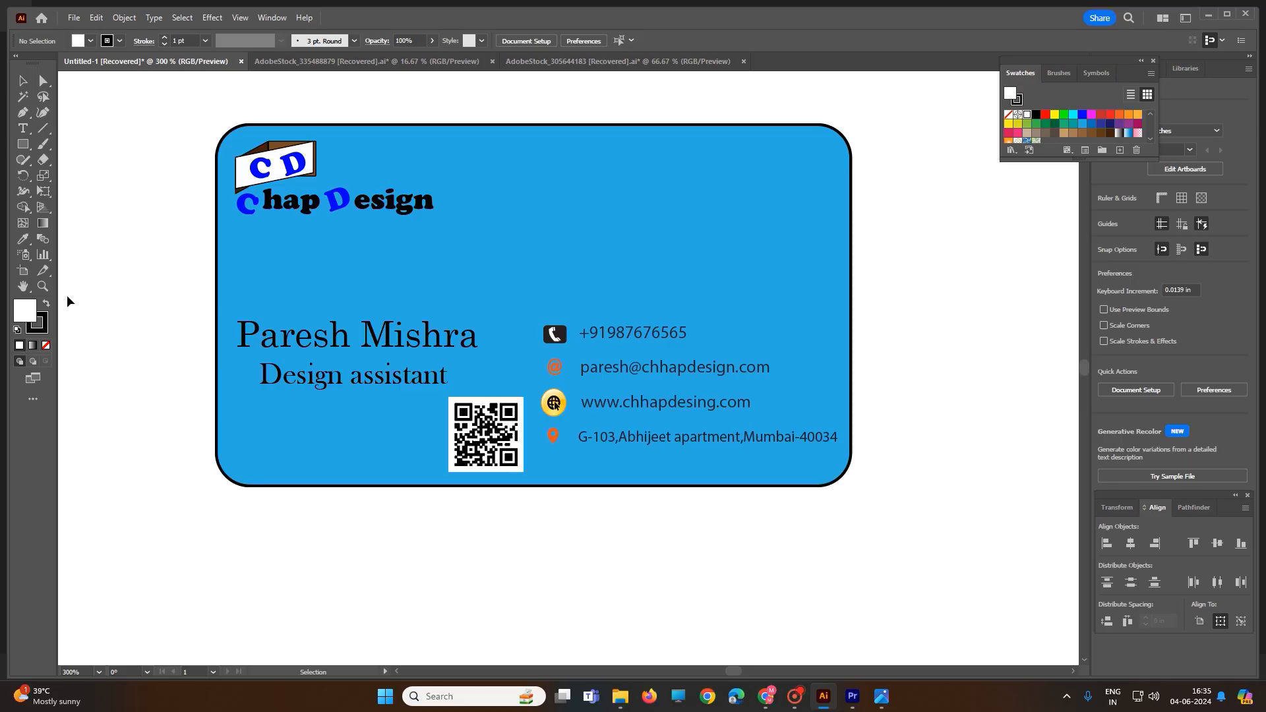
{"action": "left_click", "coordinate": [35, 400]}
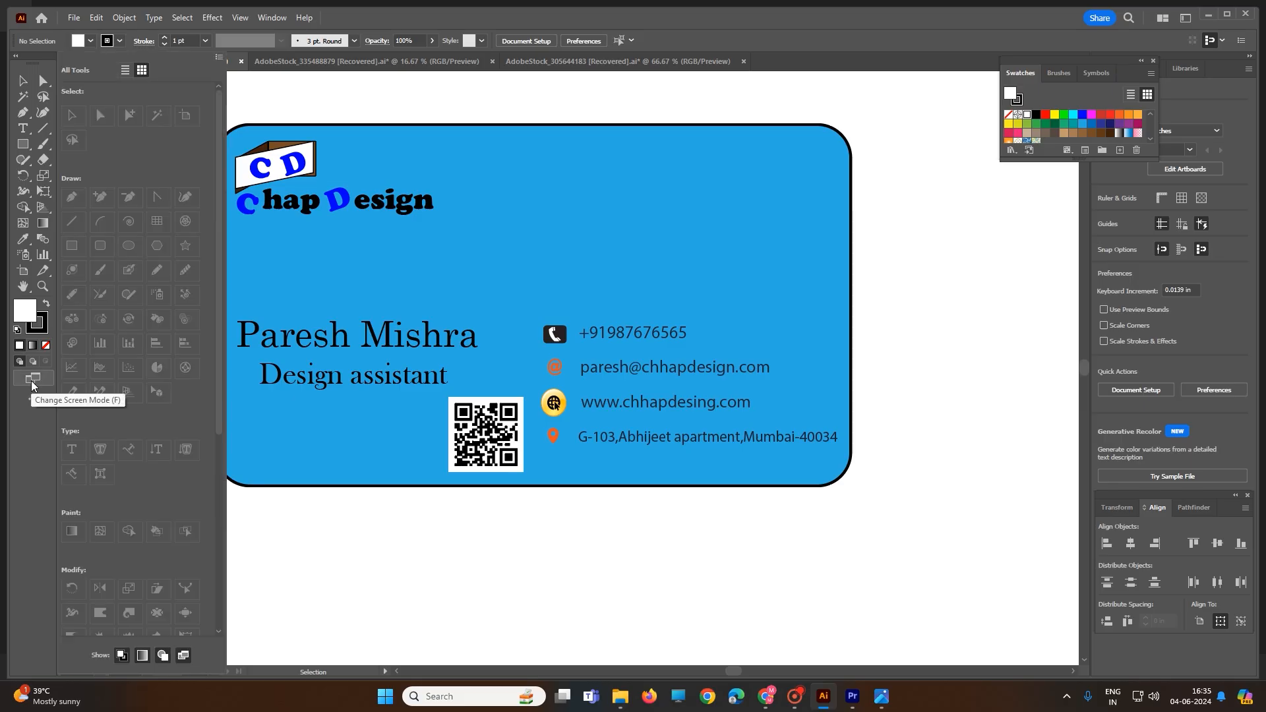
{"action": "left_click", "coordinate": [24, 273]}
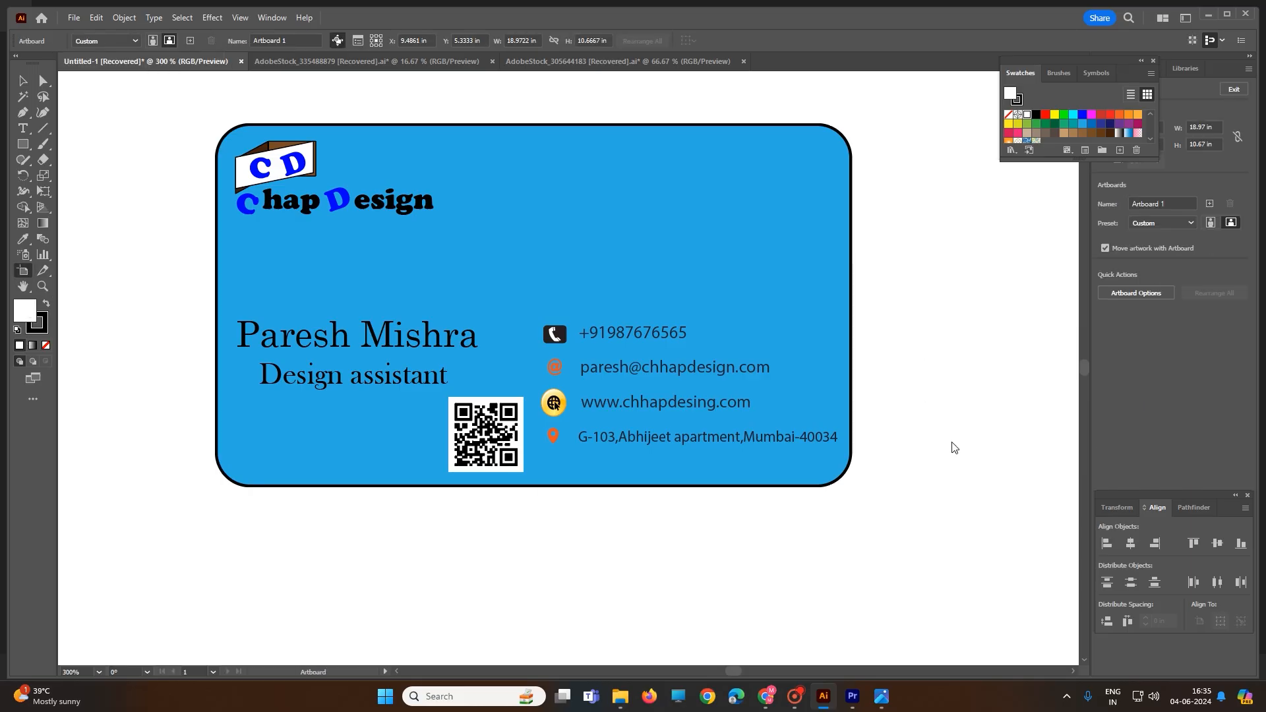
{"action": "left_click_drag", "start_coordinate": [938, 353], "coordinate": [810, 254]}
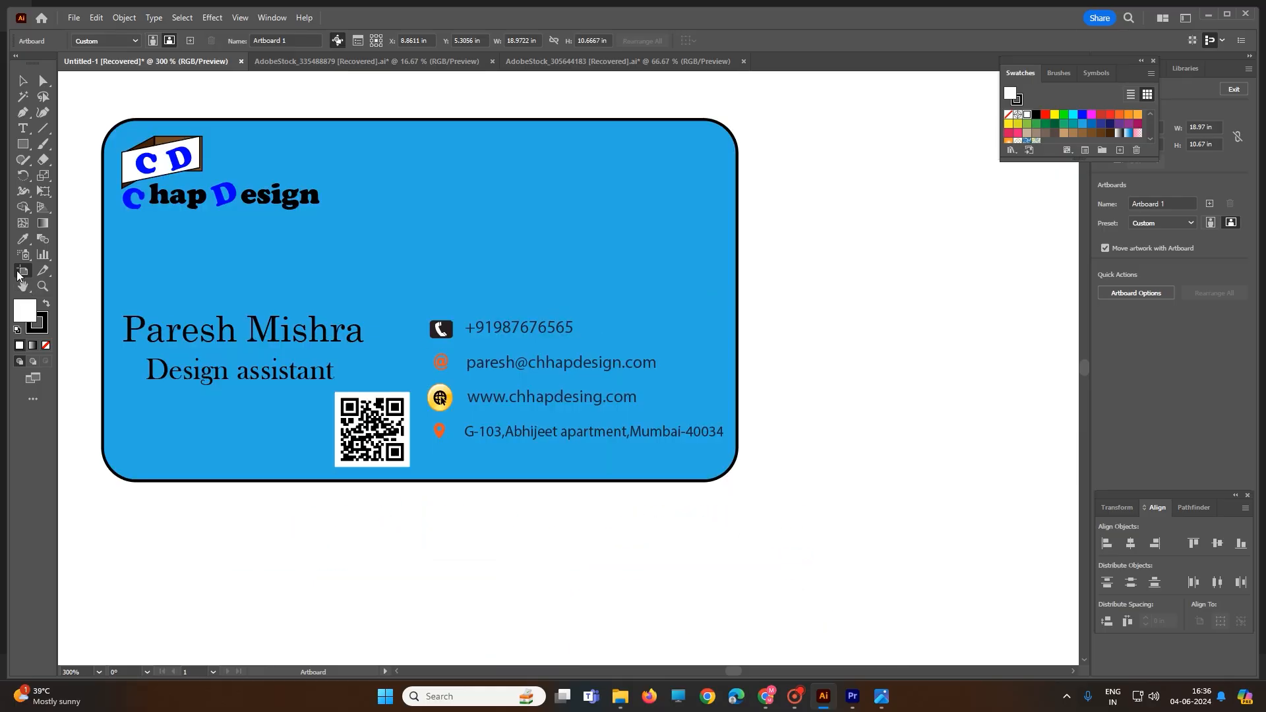
Create a new document from the Common 1366 x 768 px preset in RGB color
{"action": "left_click", "coordinate": [74, 19]}
{"action": "left_click", "coordinate": [91, 32]}
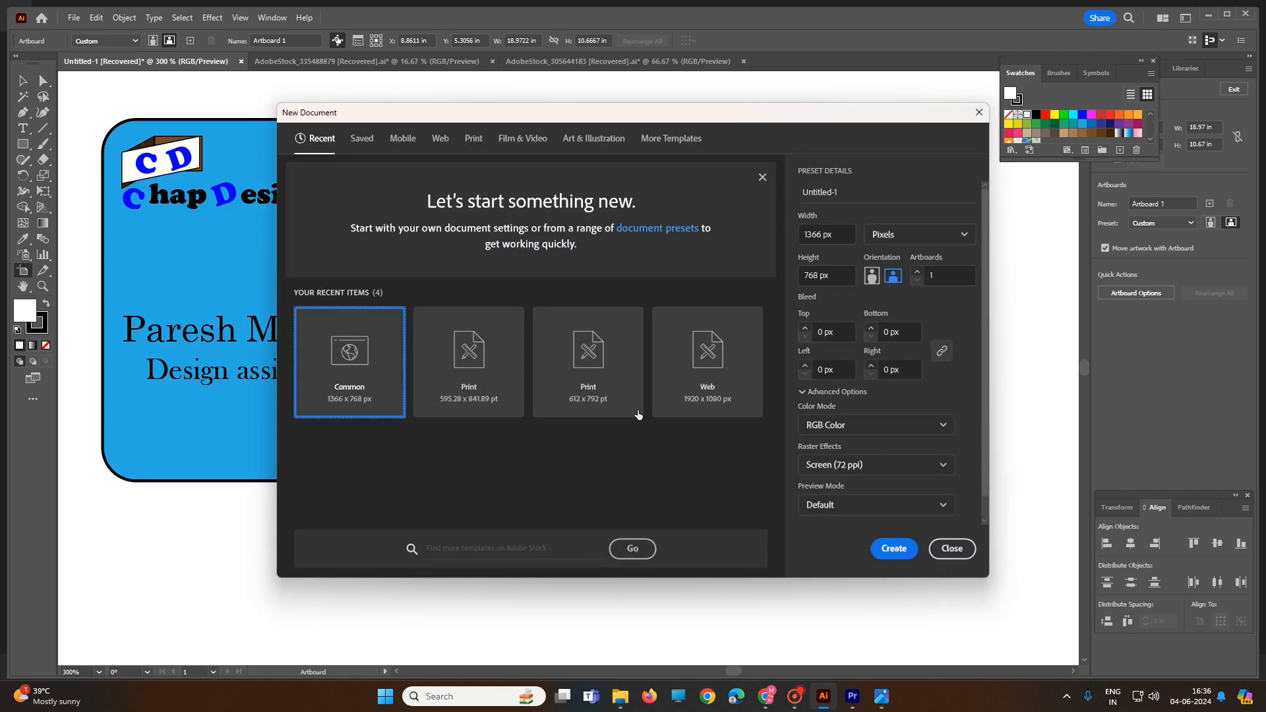
{"action": "left_click", "coordinate": [891, 550]}
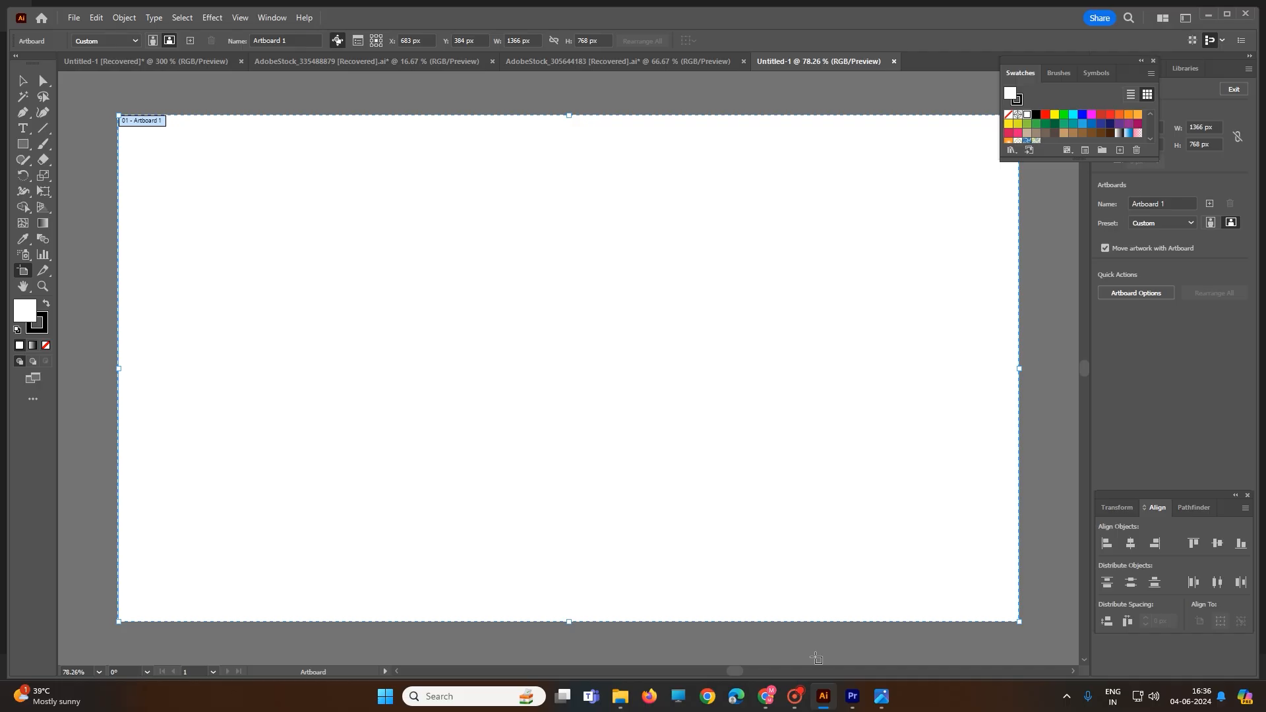
Switch to the browser and read the standard size in the "business card size" search results
{"action": "left_click", "coordinate": [773, 697]}
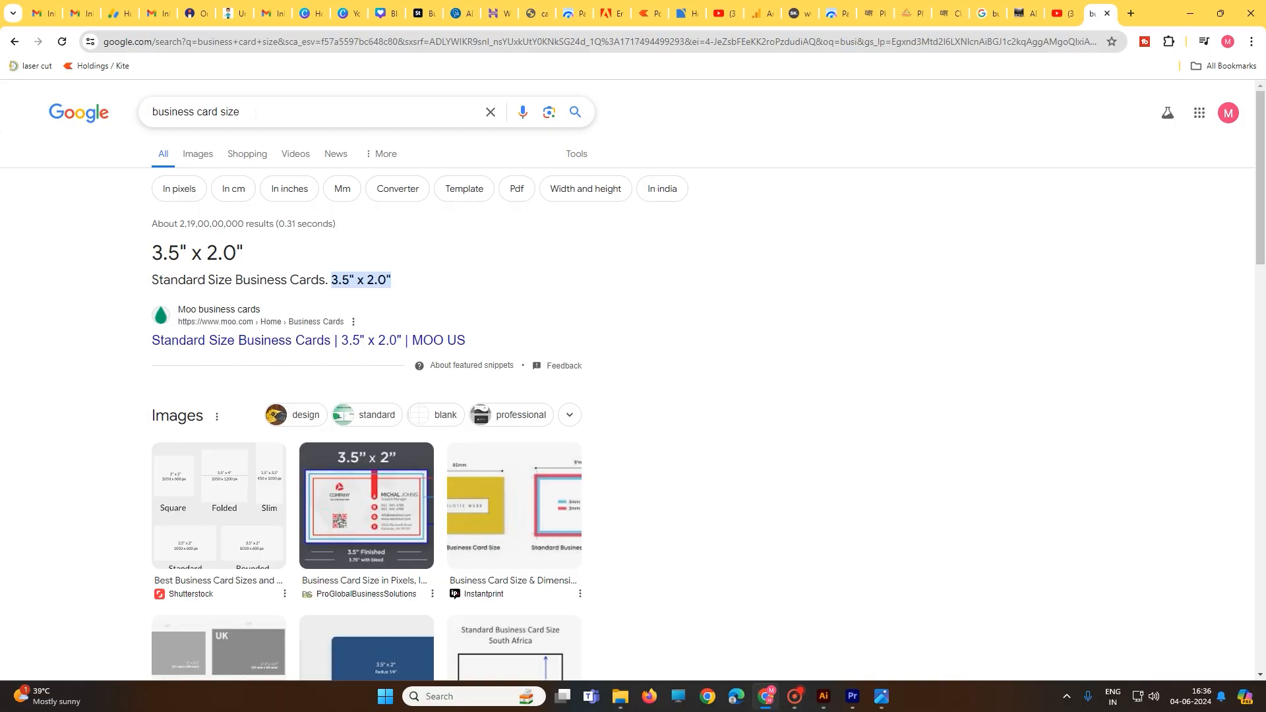
{"action": "left_click_drag", "start_coordinate": [256, 113], "coordinate": [146, 124]}
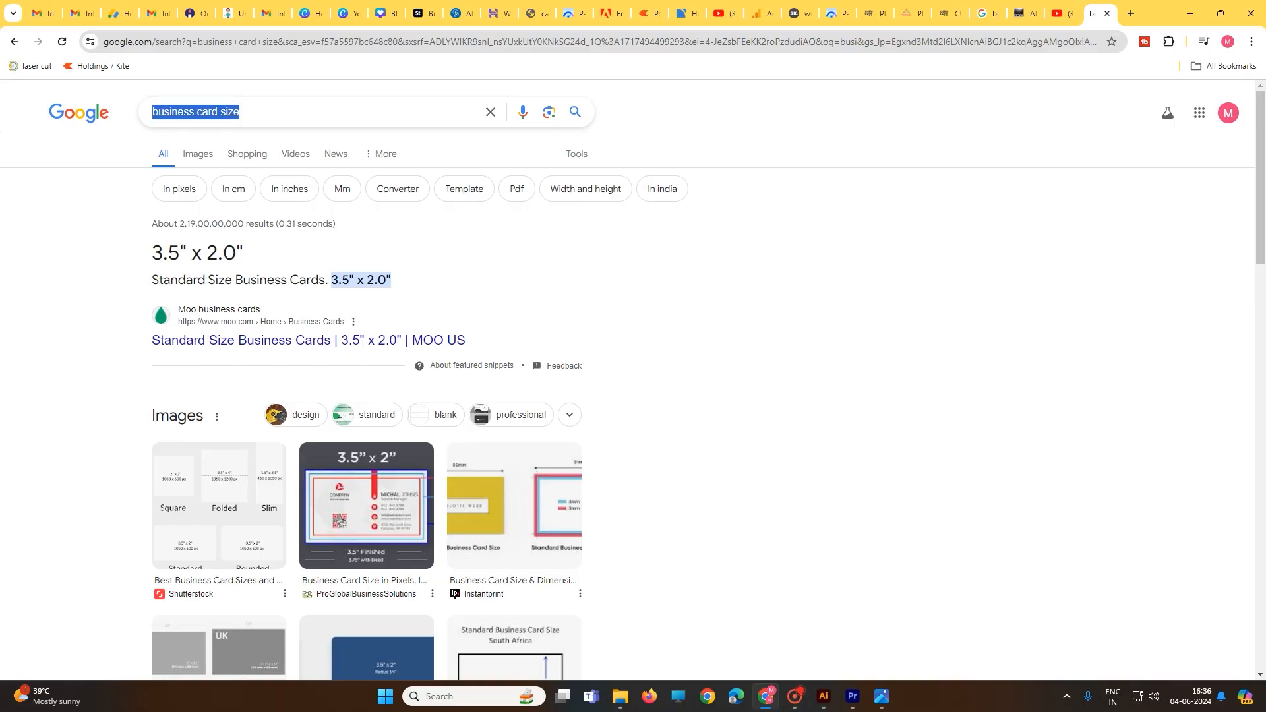
{"action": "mouse_move", "coordinate": [152, 253]}
{"action": "left_mouse_down"}
{"action": "mouse_move", "coordinate": [215, 251]}
{"action": "mouse_move", "coordinate": [151, 261]}
{"action": "left_mouse_up"}
{"action": "left_click", "coordinate": [235, 253]}
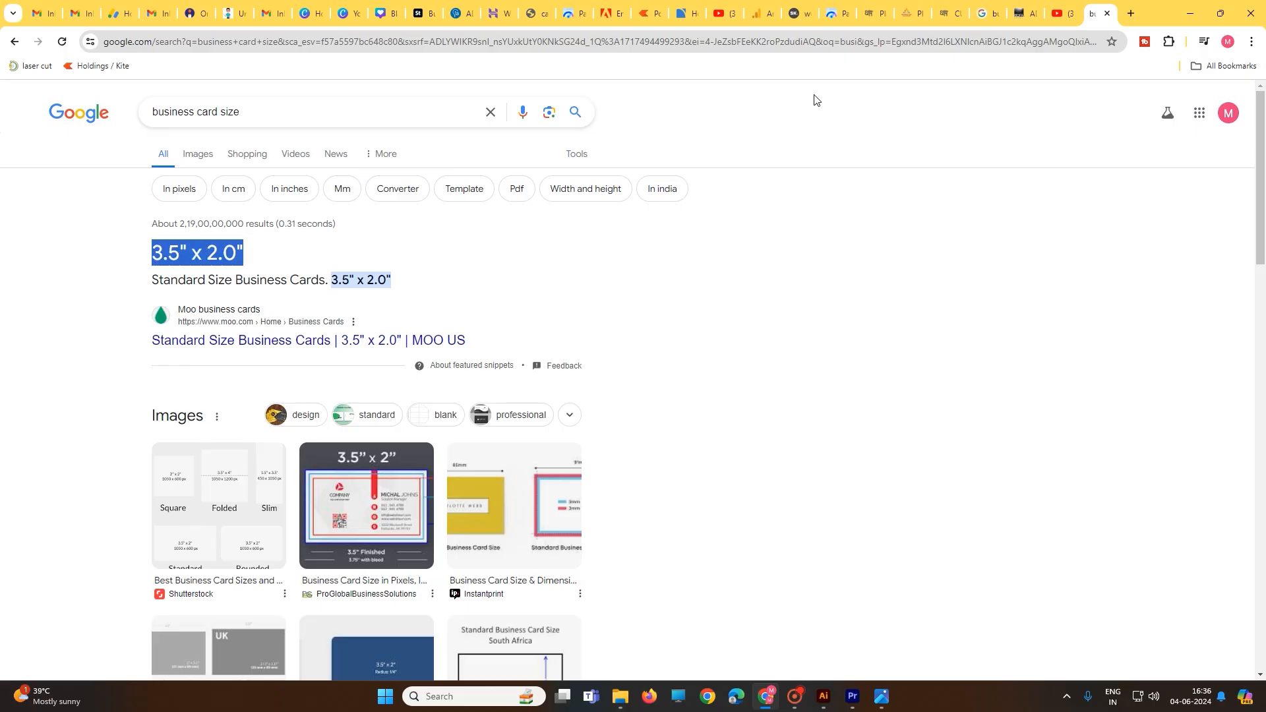
Switch back to Illustrator and set the new document's units to inches
{"action": "left_click", "coordinate": [824, 697]}
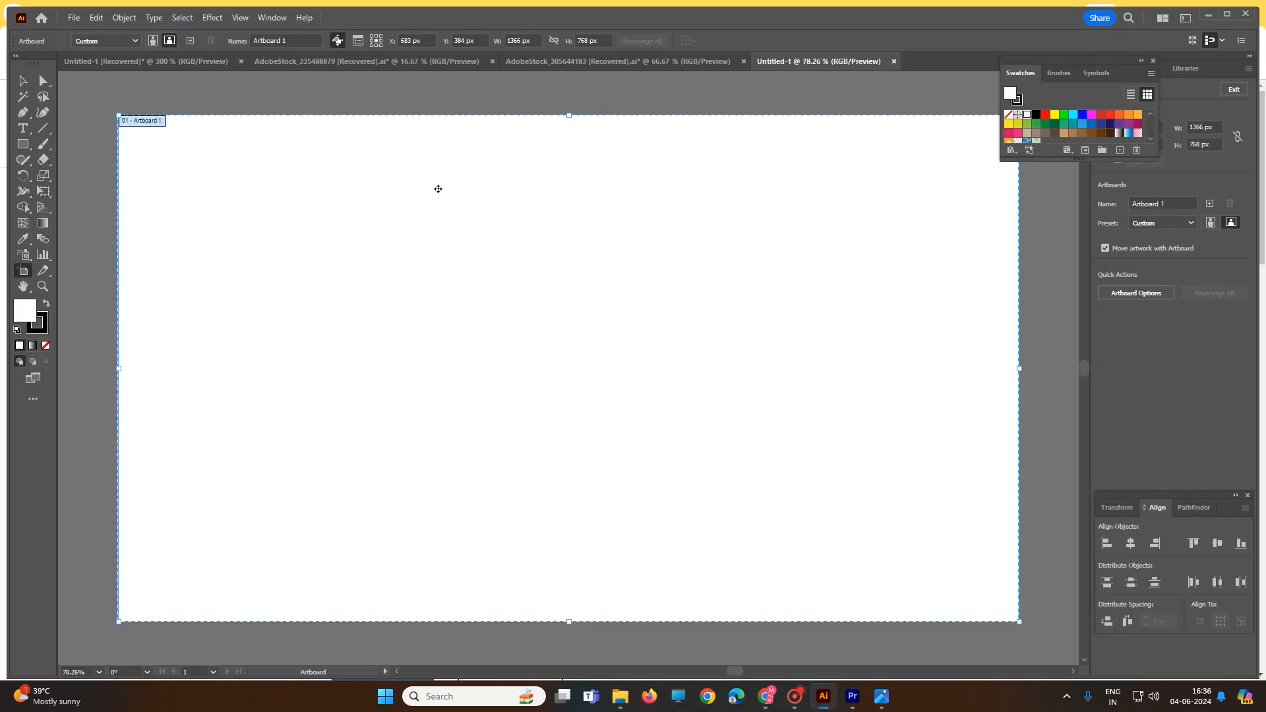
{"action": "left_click", "coordinate": [75, 19]}
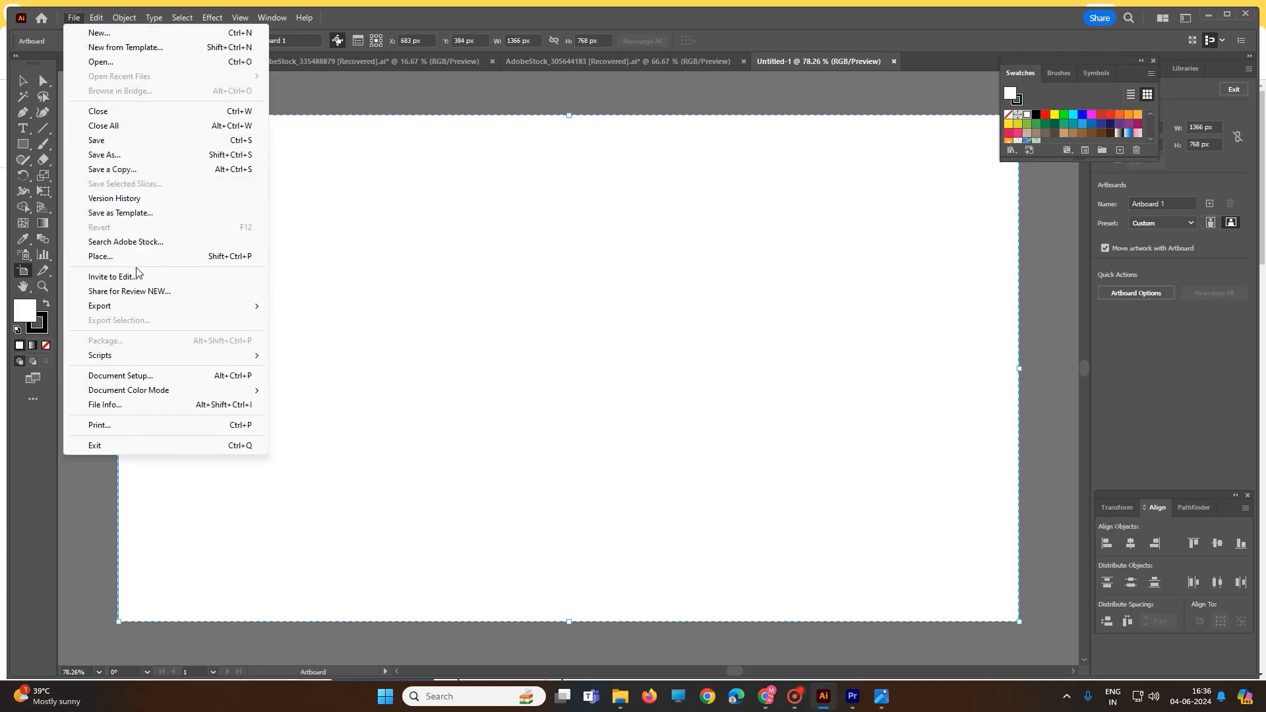
{"action": "left_click", "coordinate": [129, 380]}
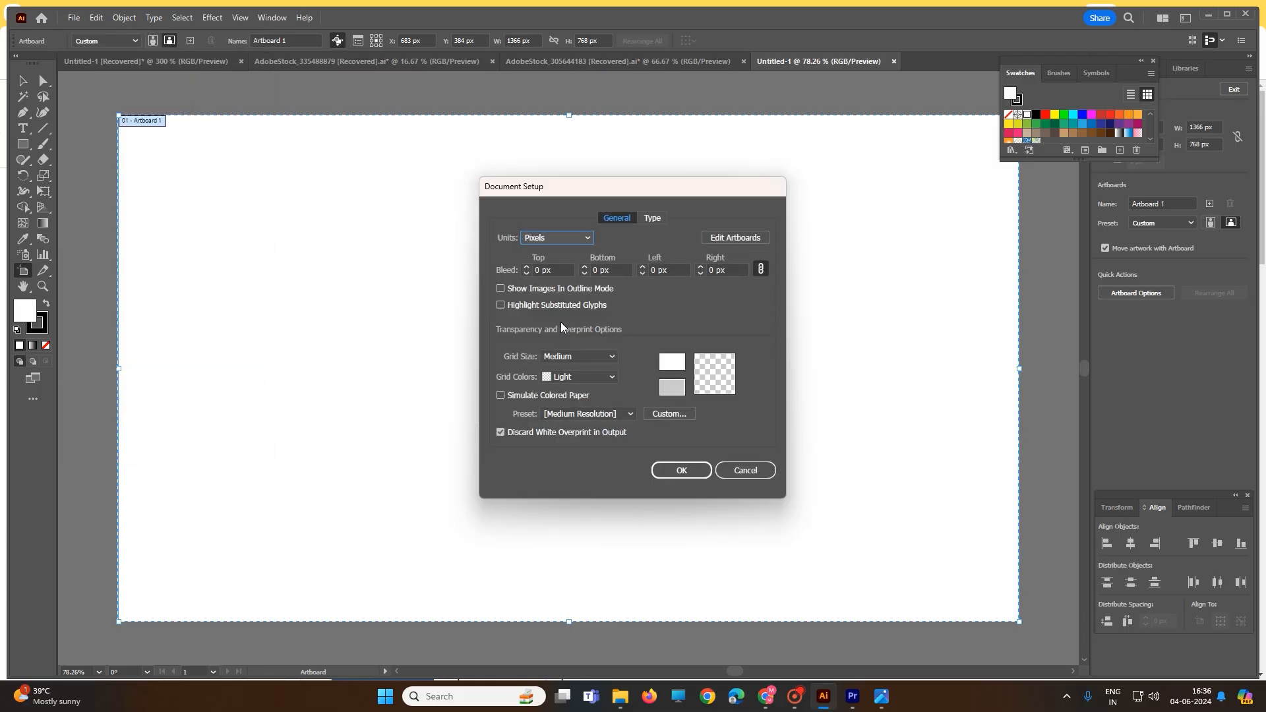
{"action": "left_click", "coordinate": [570, 240]}
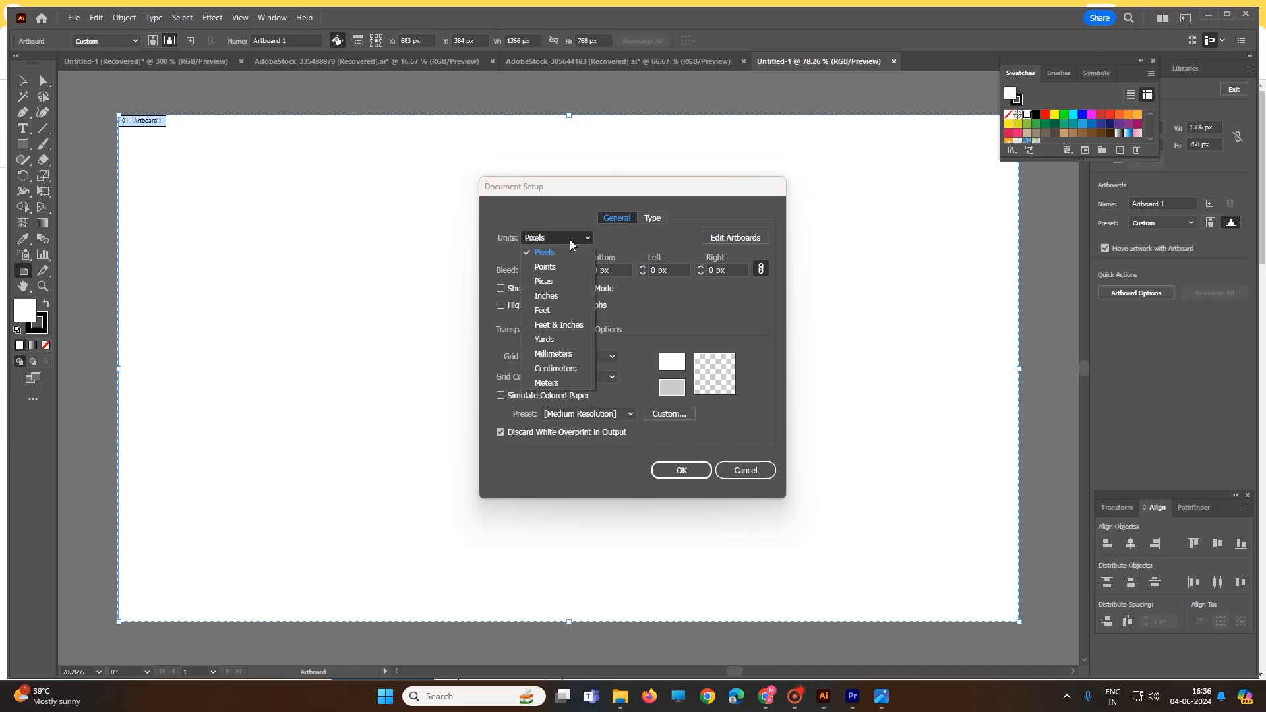
{"action": "left_click", "coordinate": [556, 296]}
{"action": "left_click", "coordinate": [686, 472]}
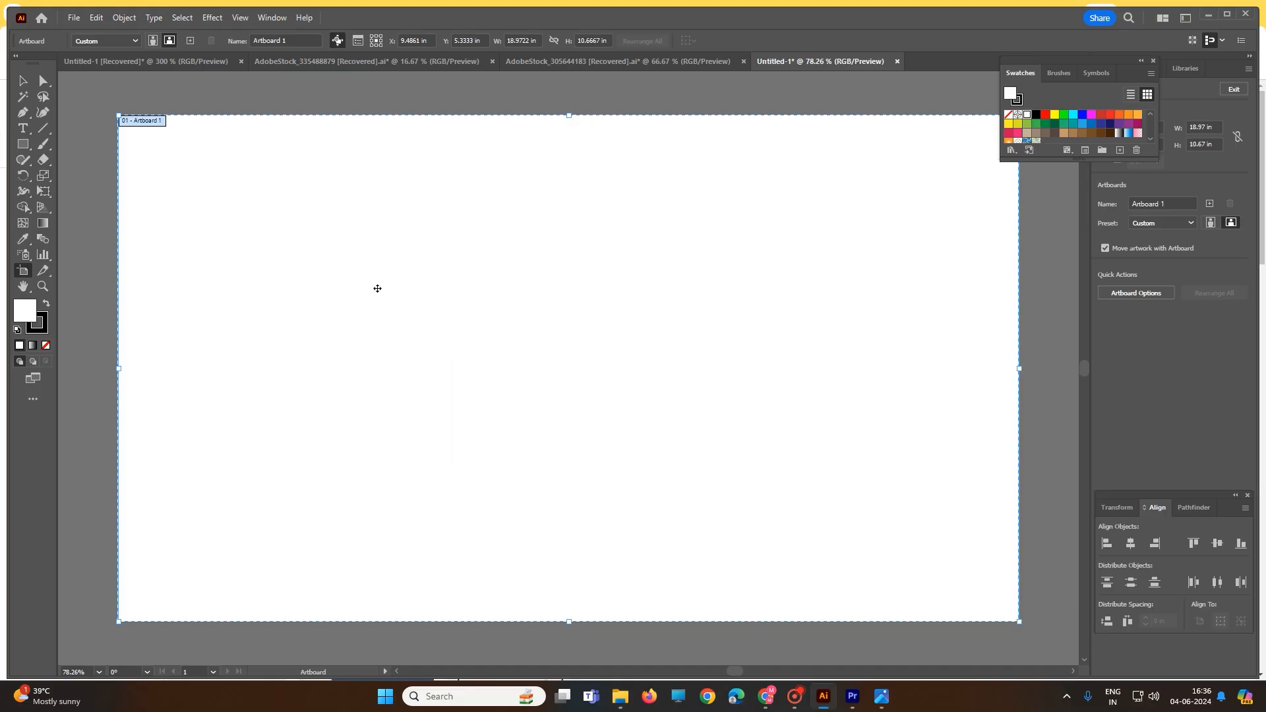
Draw a rectangle about 5.6 x 3.3 in on the artboard's upper half and uncover its size properties
{"action": "left_click", "coordinate": [22, 144]}
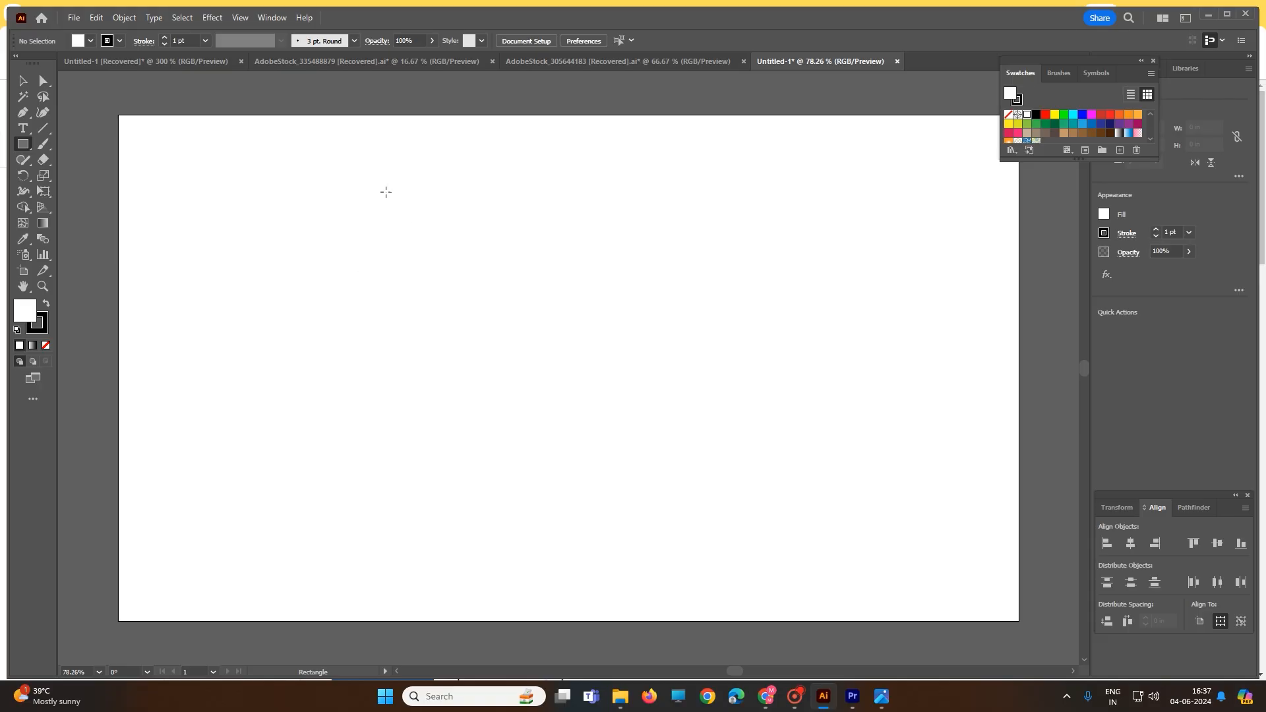
{"action": "left_click_drag", "start_coordinate": [385, 192], "coordinate": [653, 348]}
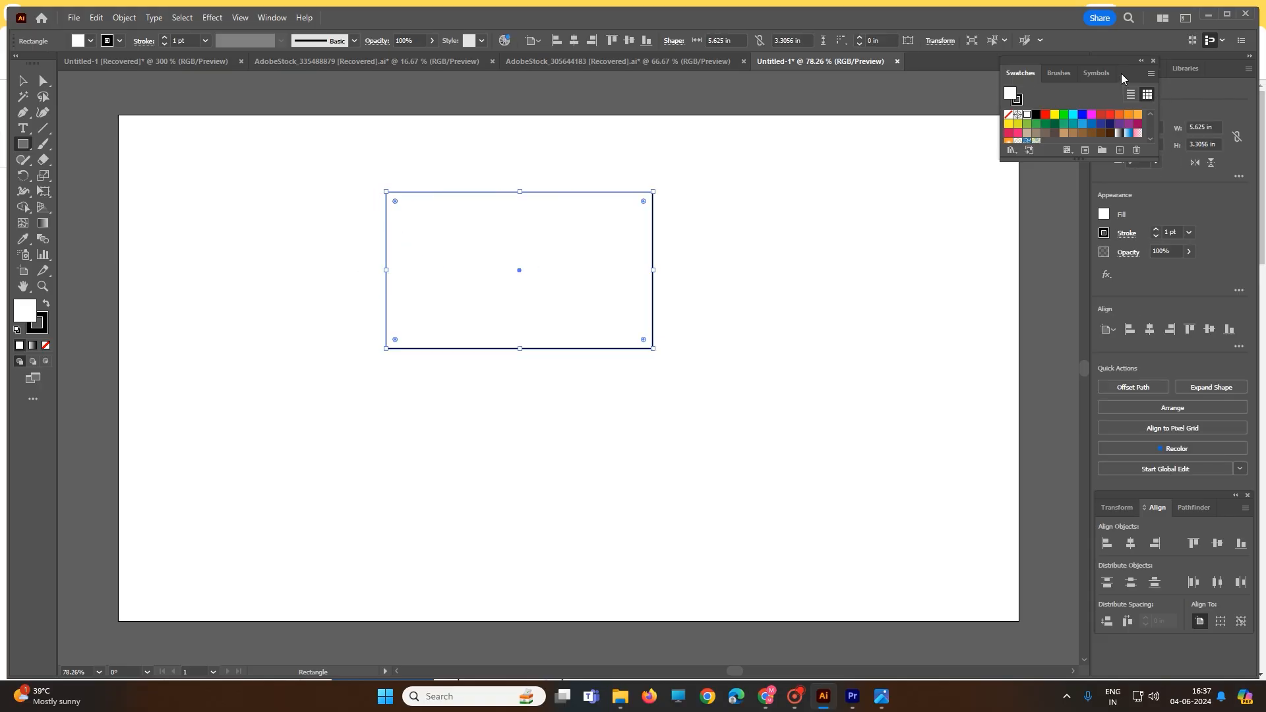
{"action": "left_click_drag", "start_coordinate": [1123, 78], "coordinate": [1039, 84]}
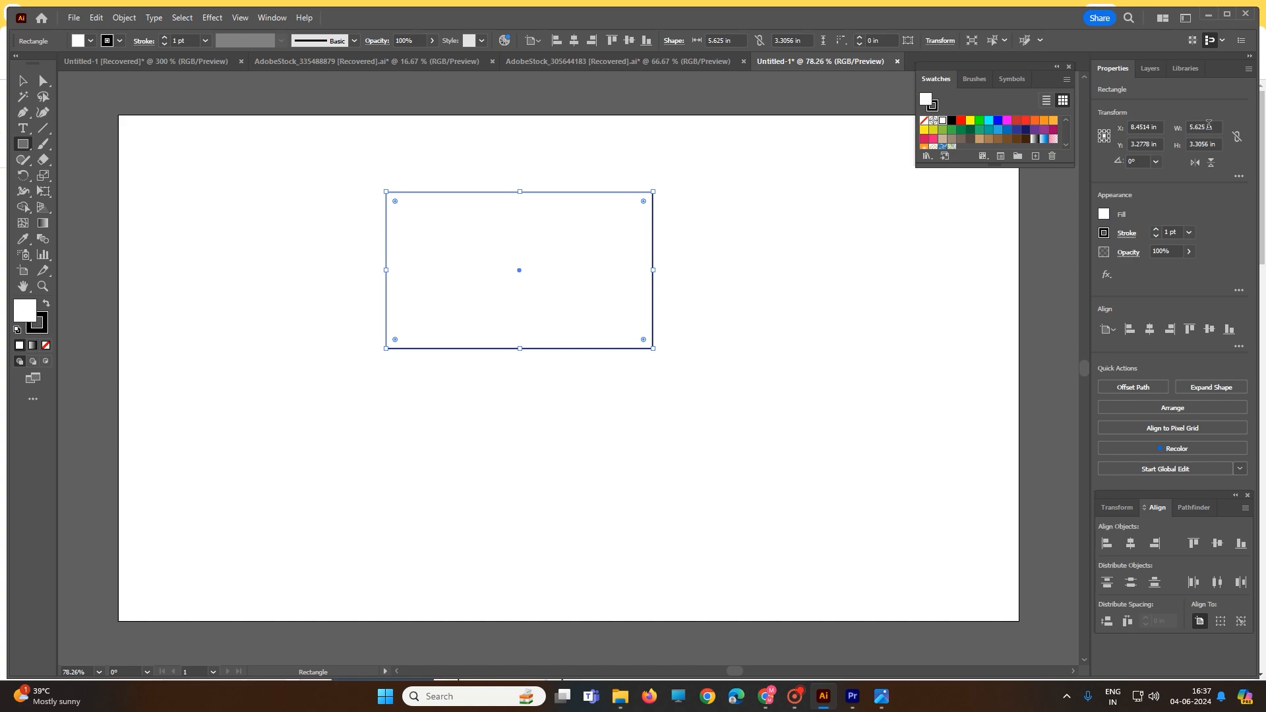
Recheck the standard card size in the browser, then set the rectangle to 3.5 in wide and 2 in high
{"action": "left_click", "coordinate": [767, 697]}
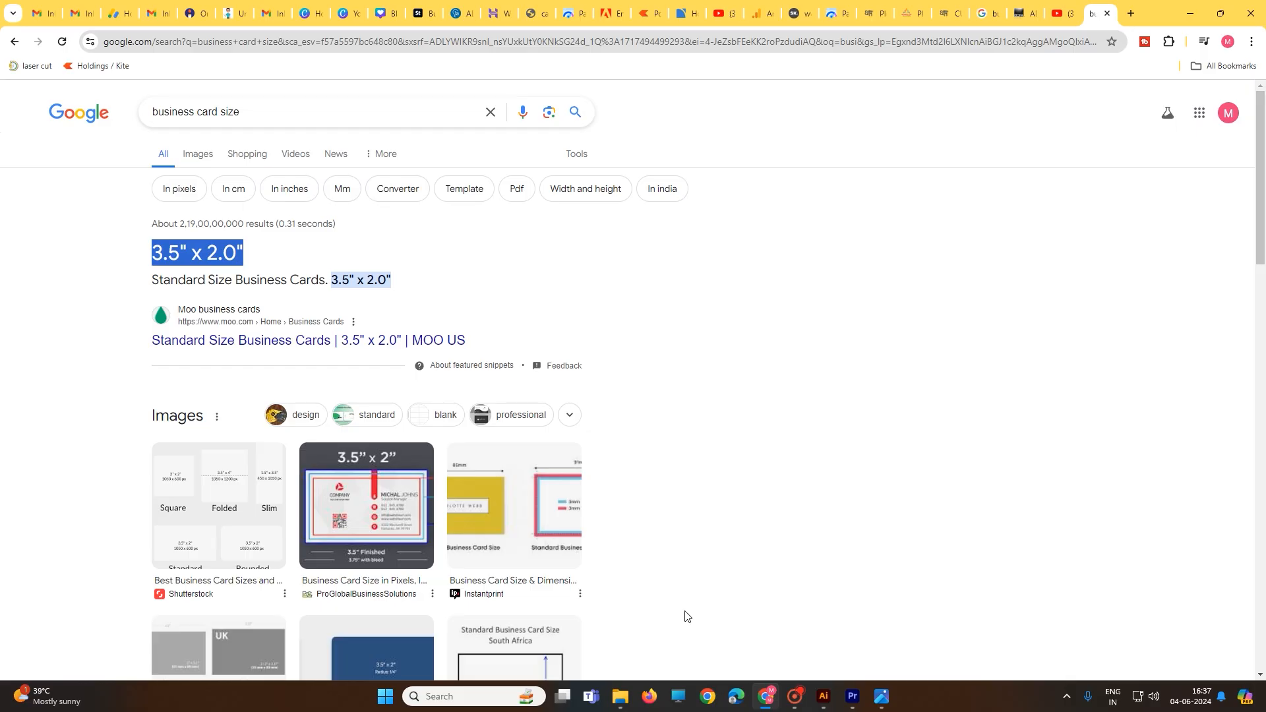
{"action": "left_click", "coordinate": [824, 697]}
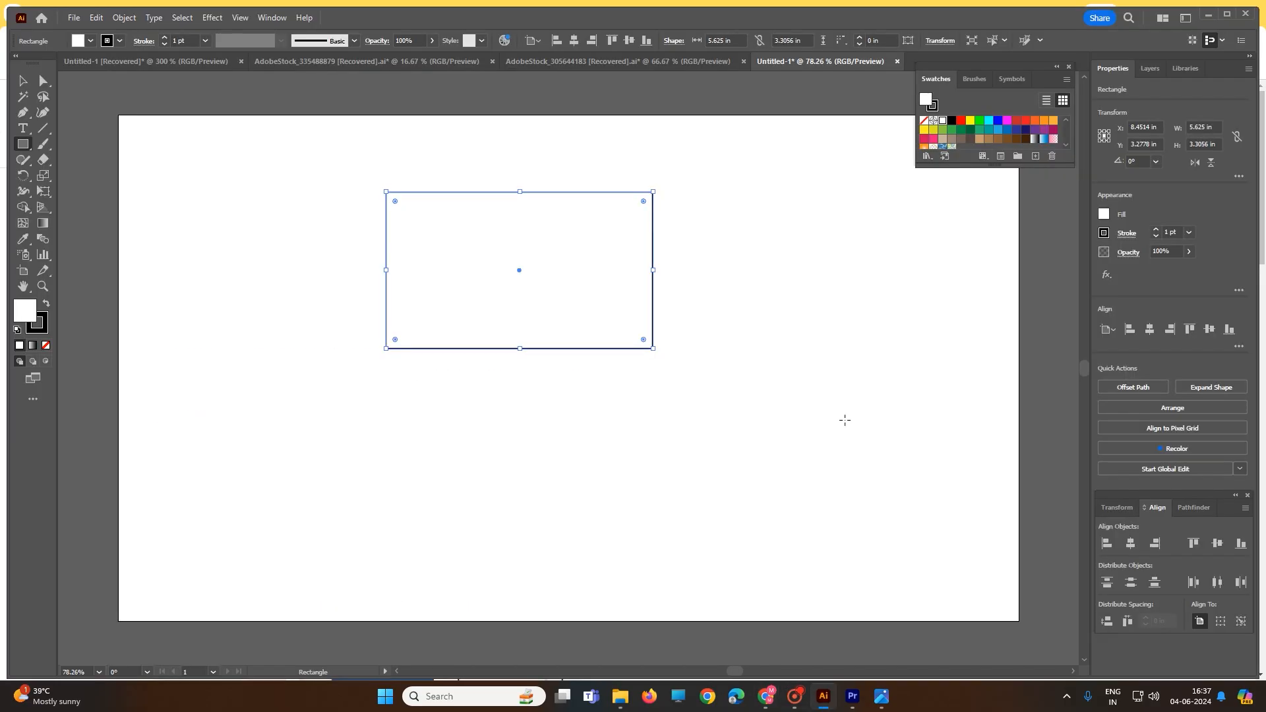
{"action": "left_click", "coordinate": [1217, 128]}
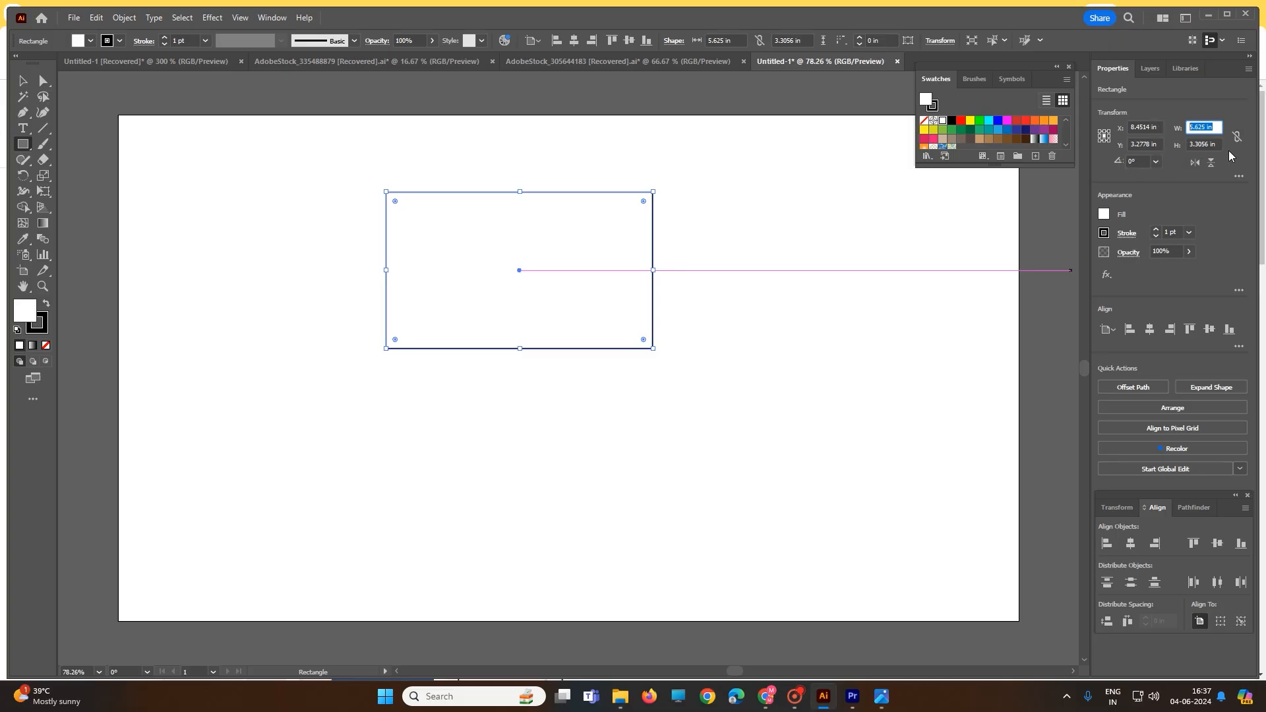
{"action": "type", "text": "3.5"}
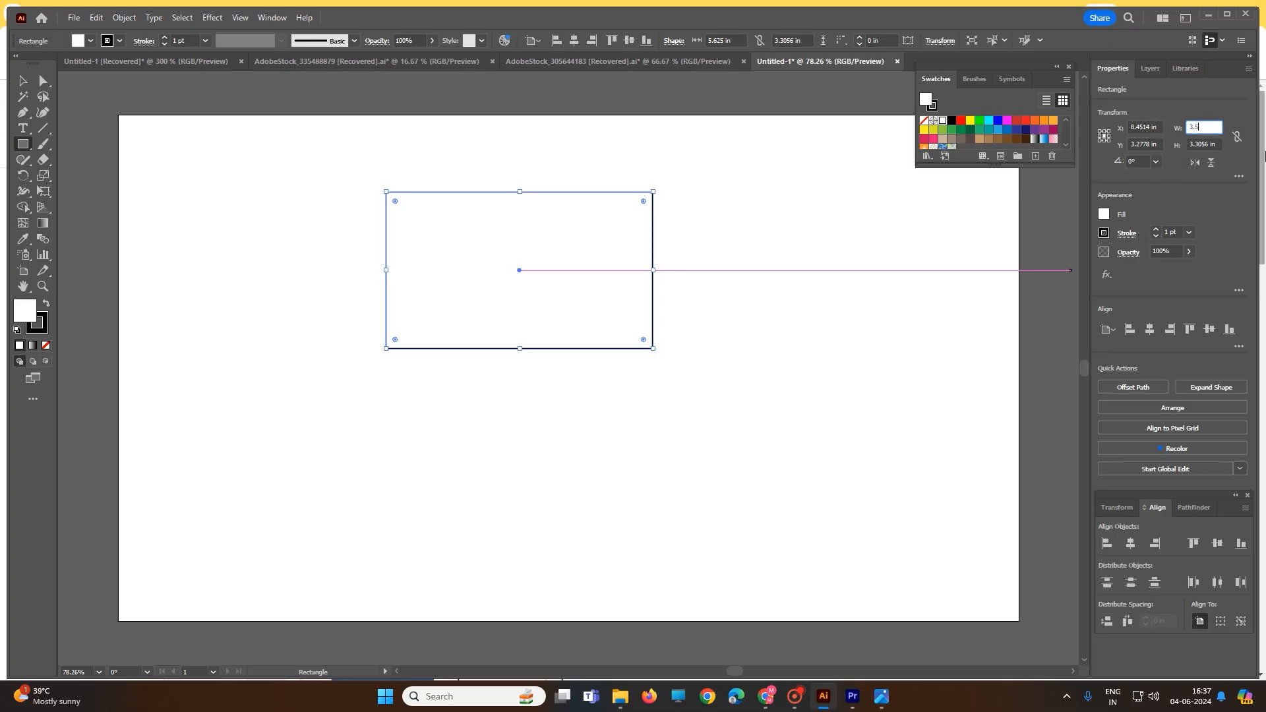
{"action": "key", "text": "Tab"}
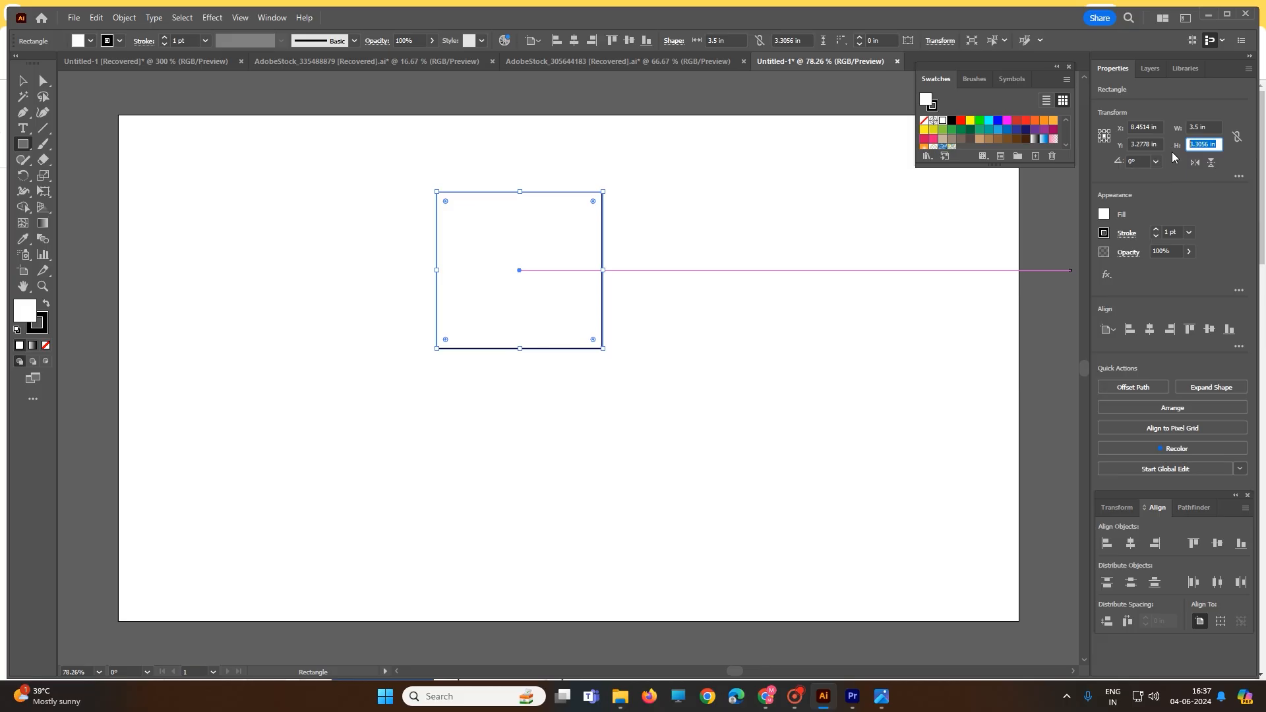
{"action": "type", "text": "2"}
{"action": "key", "text": "Return"}
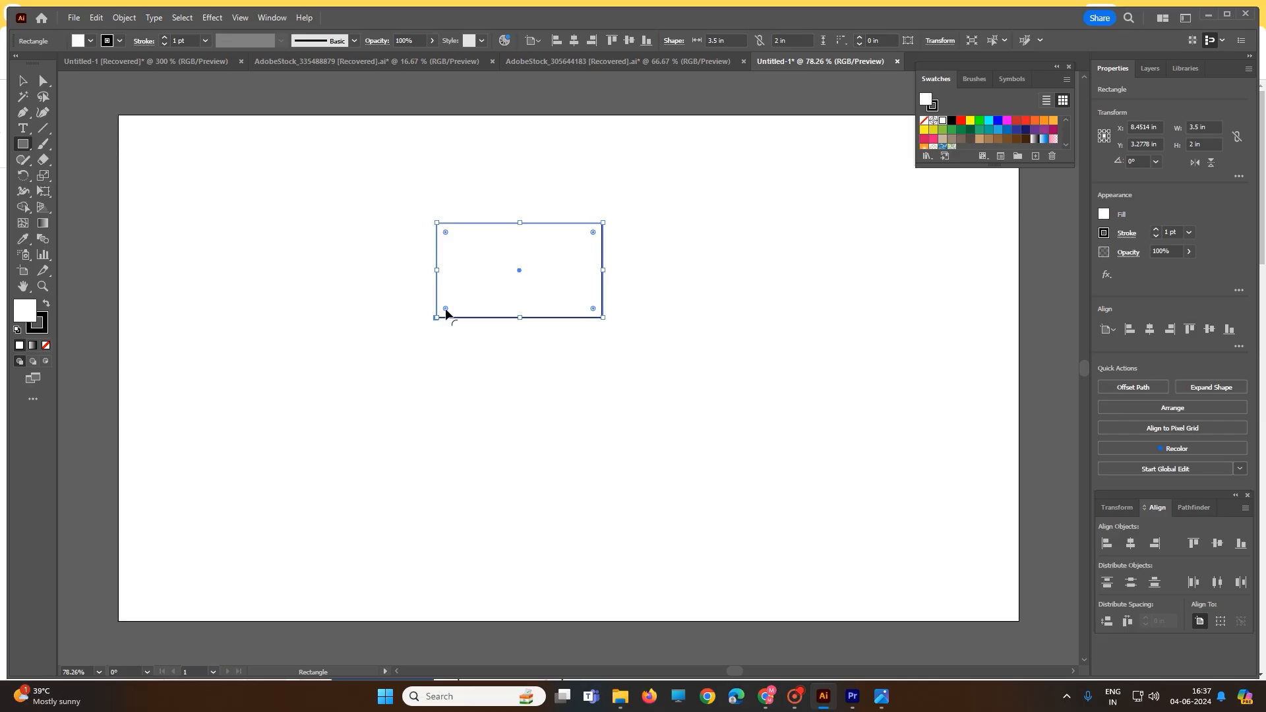
Round all four corners of the card rectangle to a radius of about 0.28 in and deselect it
{"action": "left_click_drag", "start_coordinate": [446, 310], "coordinate": [450, 308]}
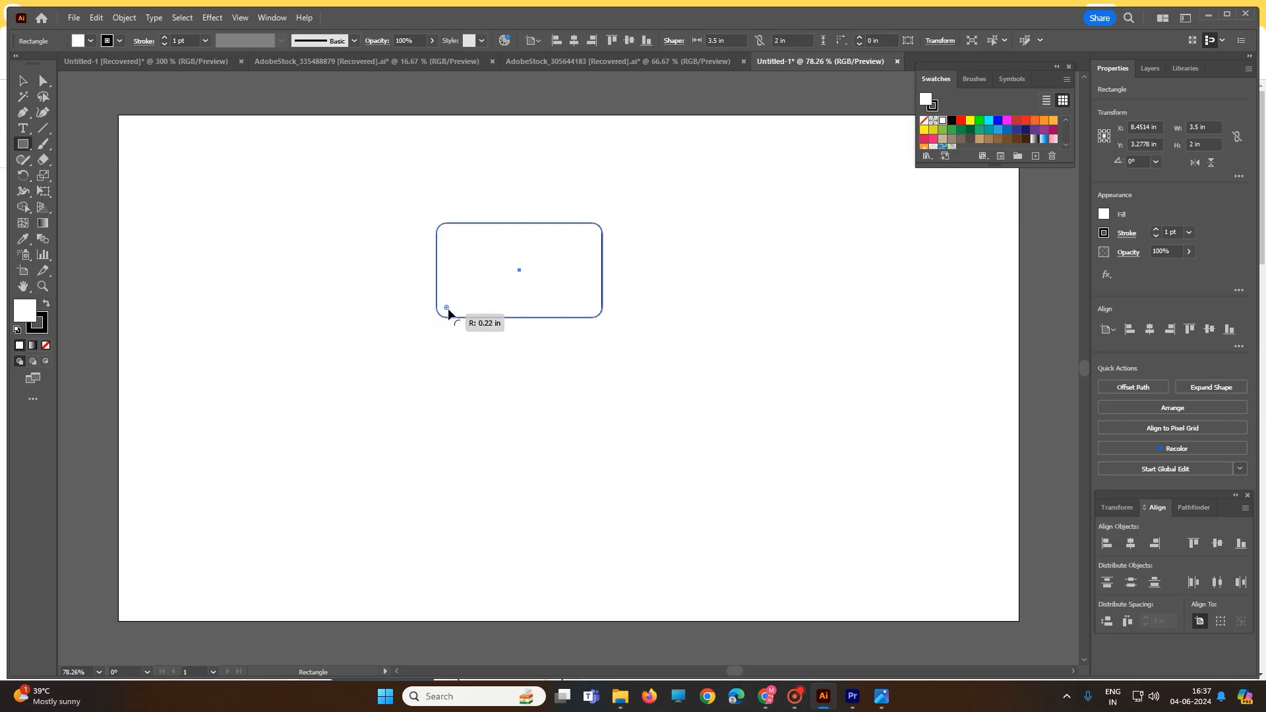
{"action": "left_click_drag", "start_coordinate": [449, 308], "coordinate": [448, 307]}
{"action": "scroll", "coordinate": [498, 317], "scroll_direction": "up", "scroll_amount": 3}
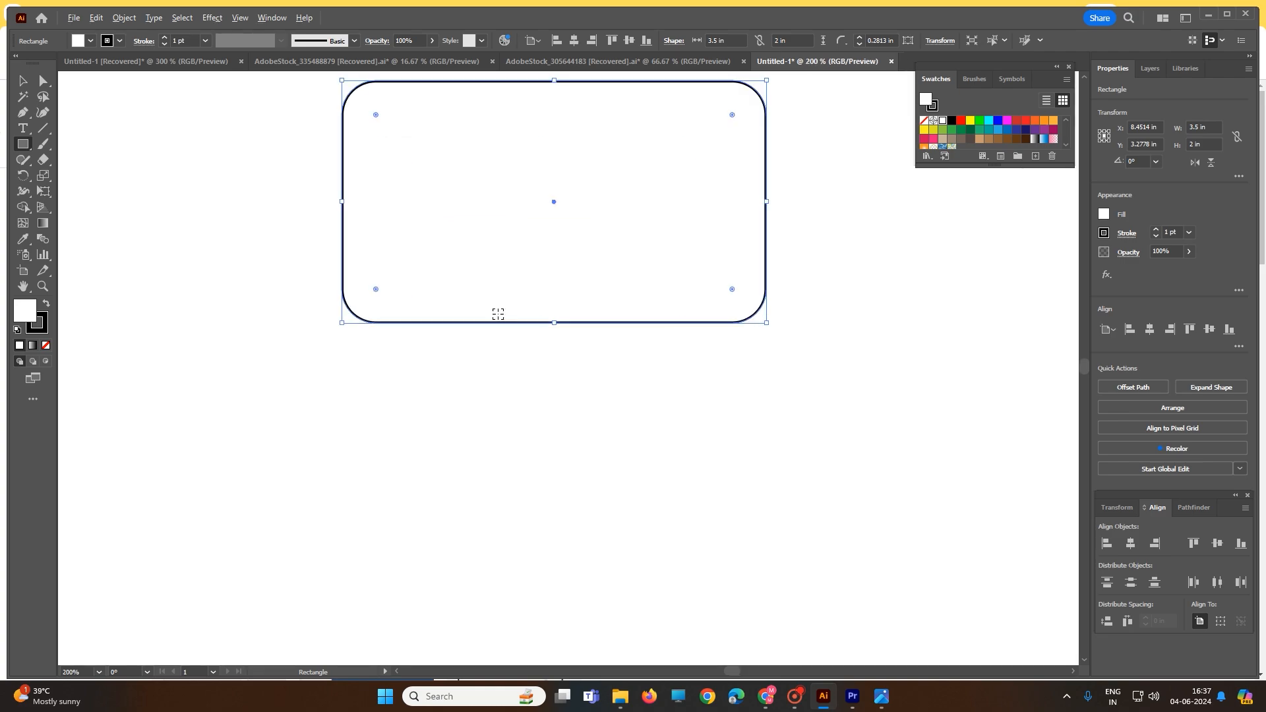
{"action": "left_click", "coordinate": [45, 83]}
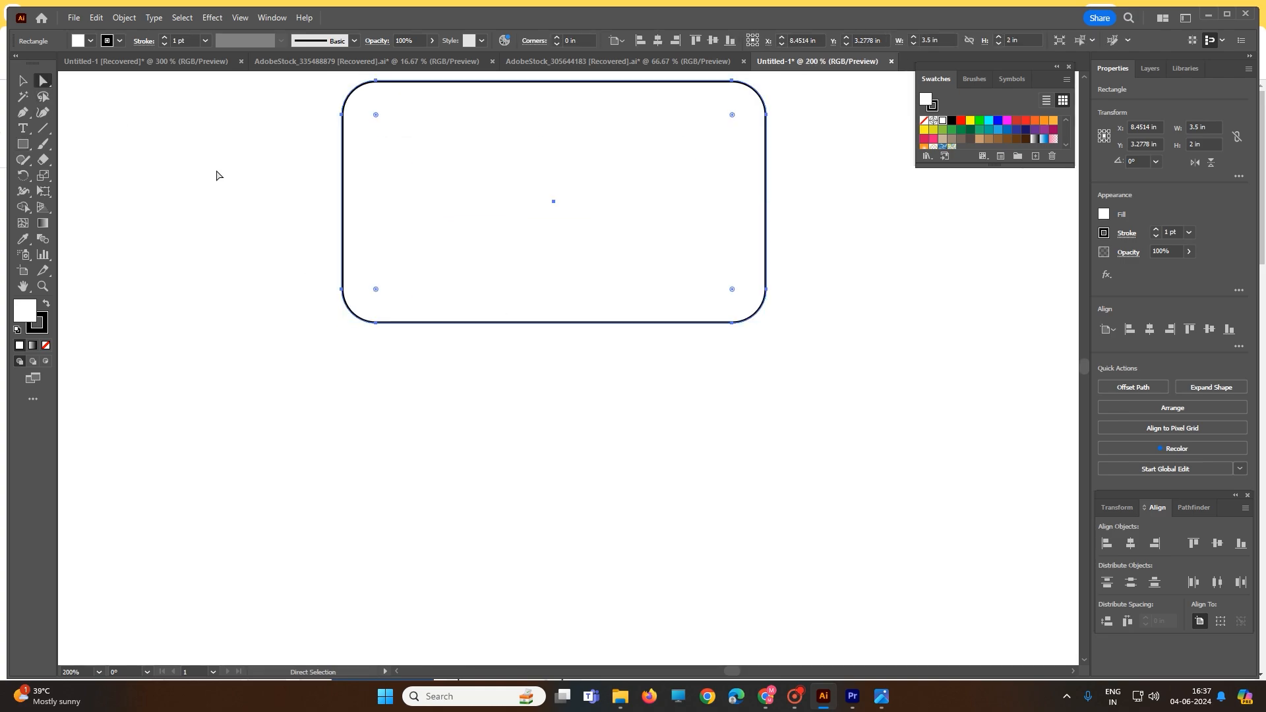
{"action": "left_click", "coordinate": [218, 175]}
{"action": "scroll", "coordinate": [424, 176], "scroll_direction": "up", "scroll_amount": 4}
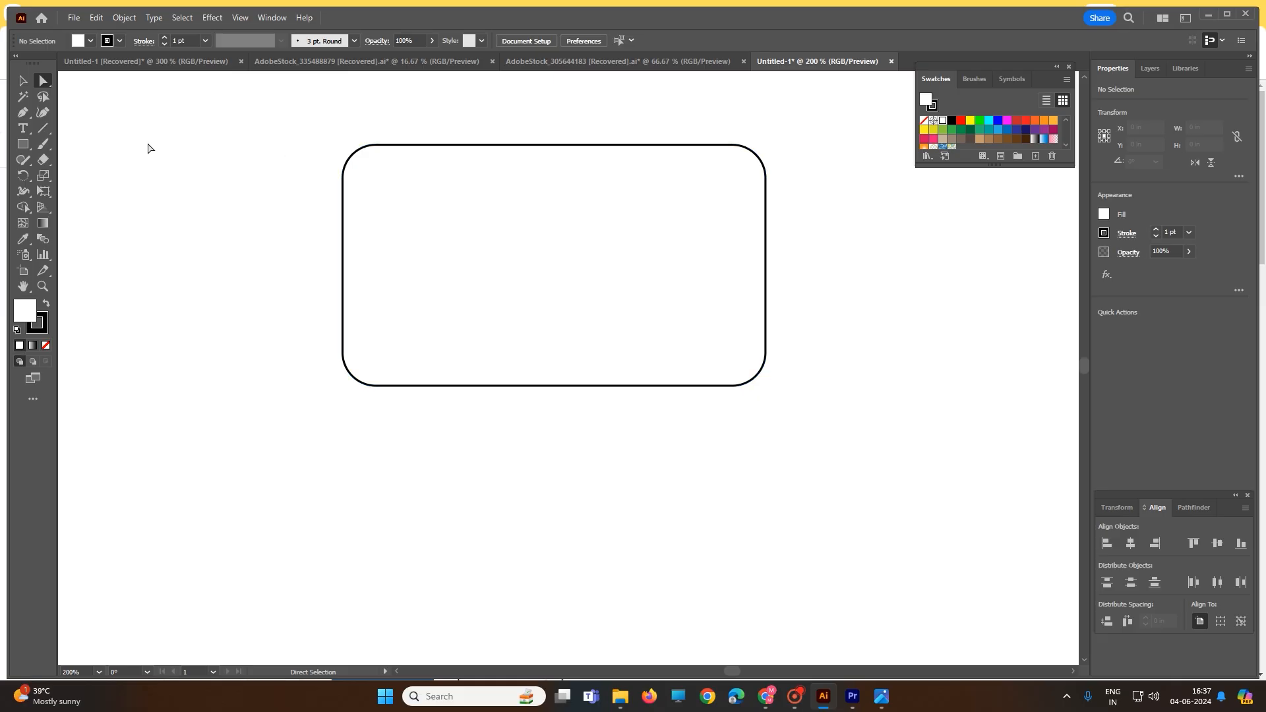
Draw a small rectangle about 0.19 x 0.25 in near the card's upper-left corner and place a copy just to its right
{"action": "left_click", "coordinate": [23, 146]}
{"action": "mouse_move", "coordinate": [396, 172]}
{"action": "left_mouse_down"}
{"action": "mouse_move", "coordinate": [401, 198]}
{"action": "mouse_move", "coordinate": [420, 201]}
{"action": "left_mouse_up"}
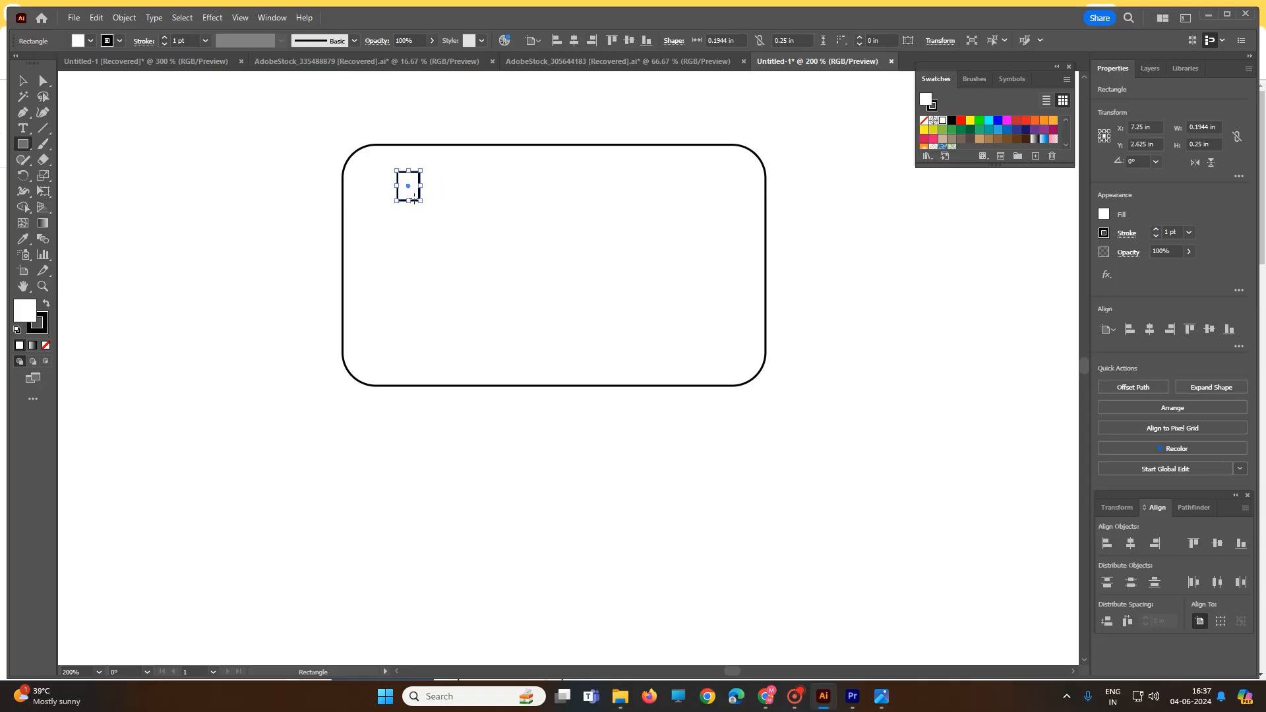
{"action": "key", "text": "a"}
{"action": "key", "text": "ctrl+c"}
{"action": "key", "text": "ctrl+v"}
{"action": "key", "text": "m"}
{"action": "left_click_drag", "start_coordinate": [570, 366], "coordinate": [440, 188]}
{"action": "scroll", "coordinate": [421, 203], "scroll_direction": "up", "scroll_amount": 1}
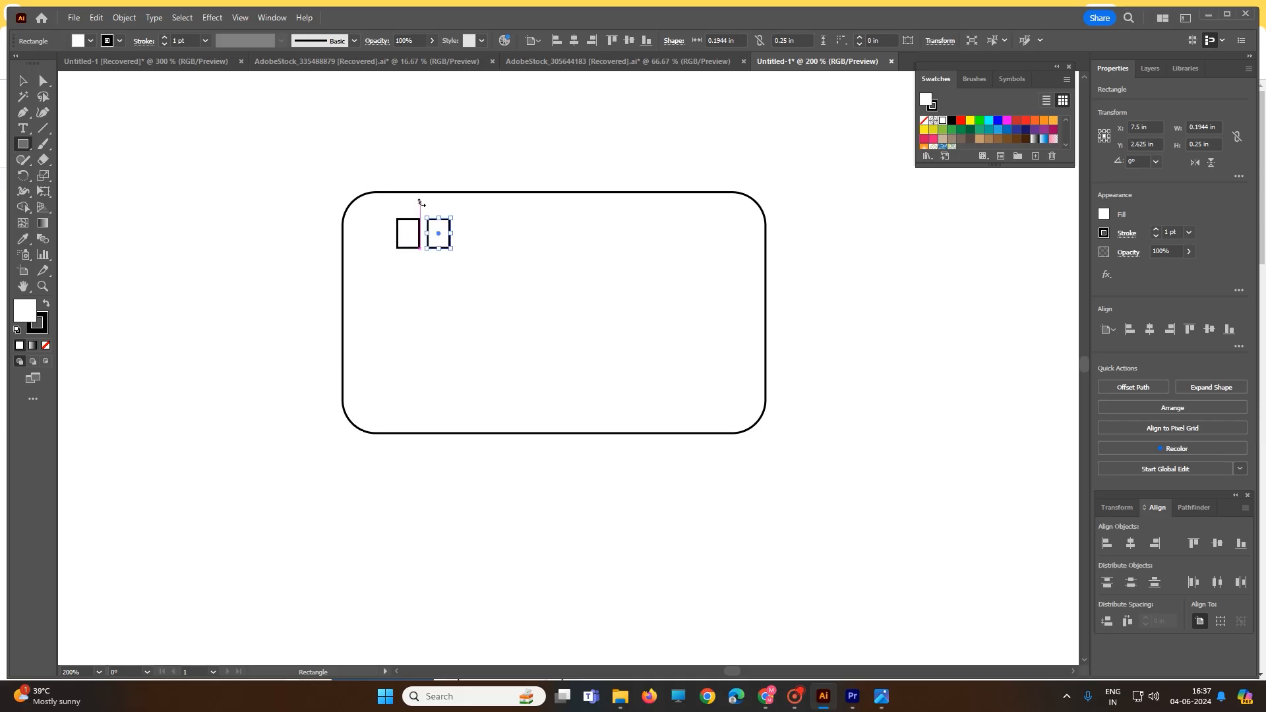
Move the copied small rectangle down and left until it overlaps the lower-left part of the first one
{"action": "left_click", "coordinate": [45, 83]}
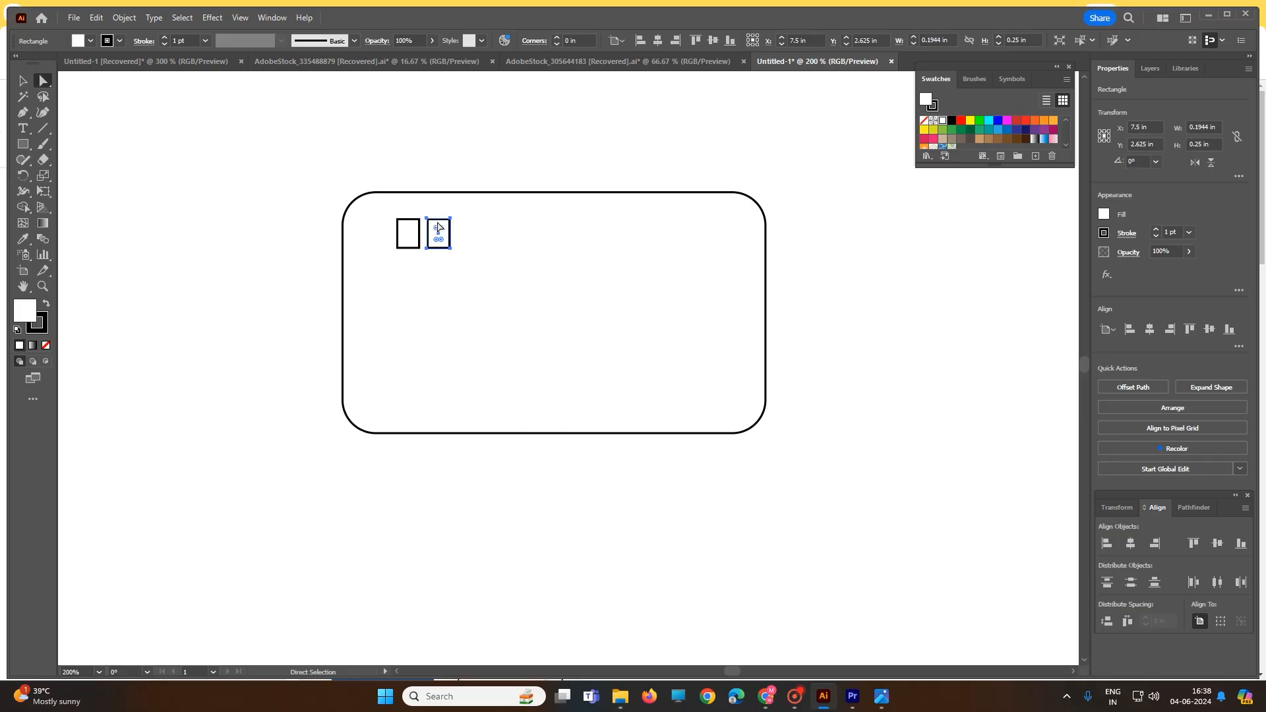
{"action": "left_click_drag", "start_coordinate": [441, 238], "coordinate": [414, 228]}
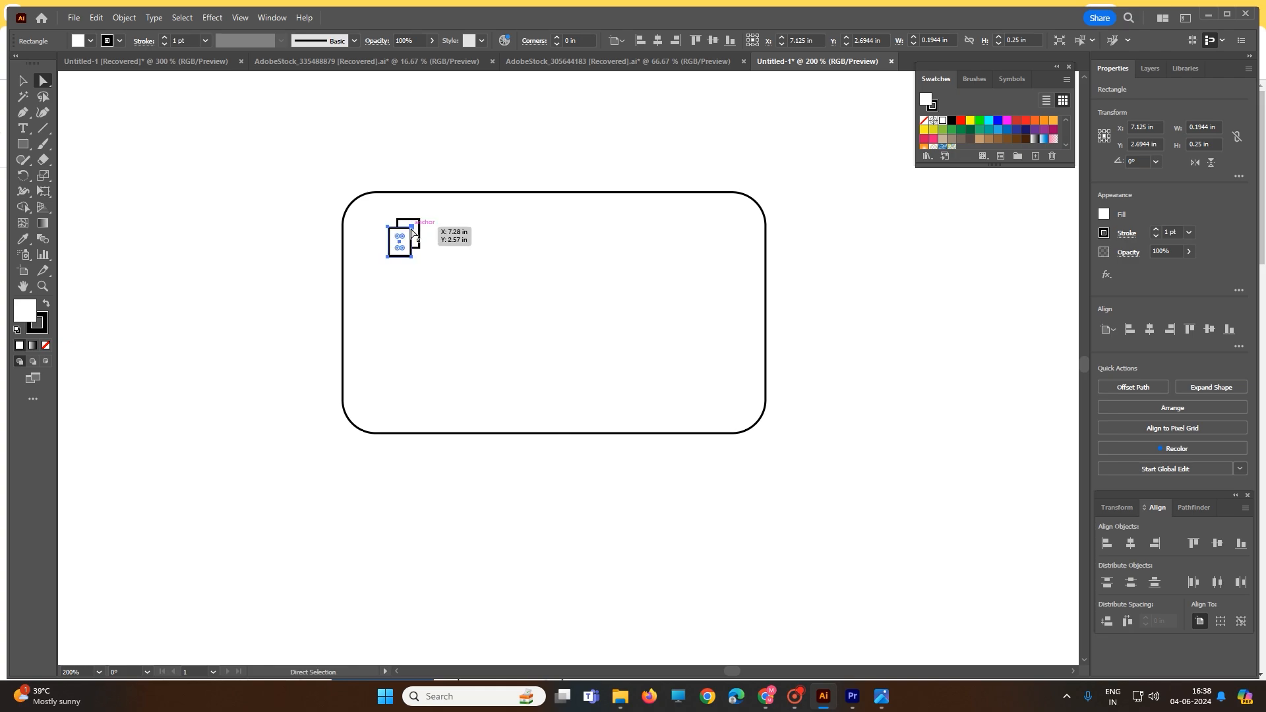
{"action": "scroll", "coordinate": [402, 236], "scroll_direction": "up", "scroll_amount": 3}
{"action": "scroll", "coordinate": [402, 241], "scroll_direction": "up", "scroll_amount": 2}
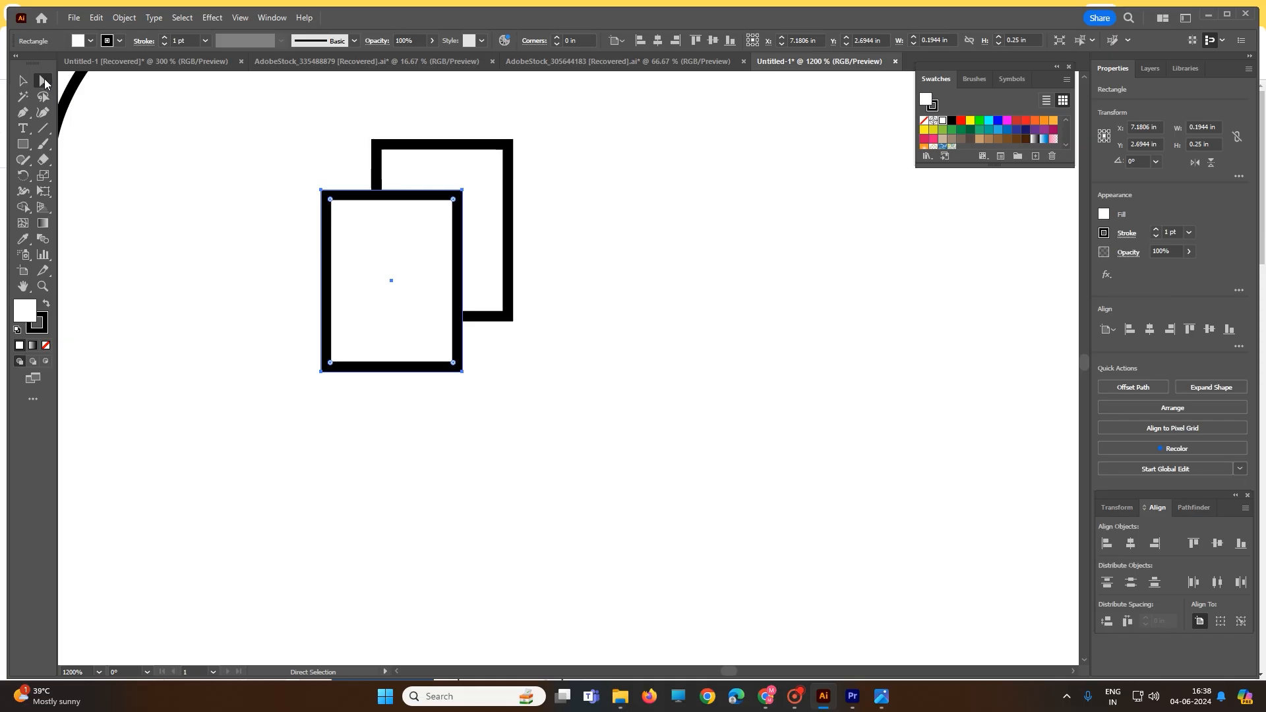
{"action": "left_click", "coordinate": [492, 234]}
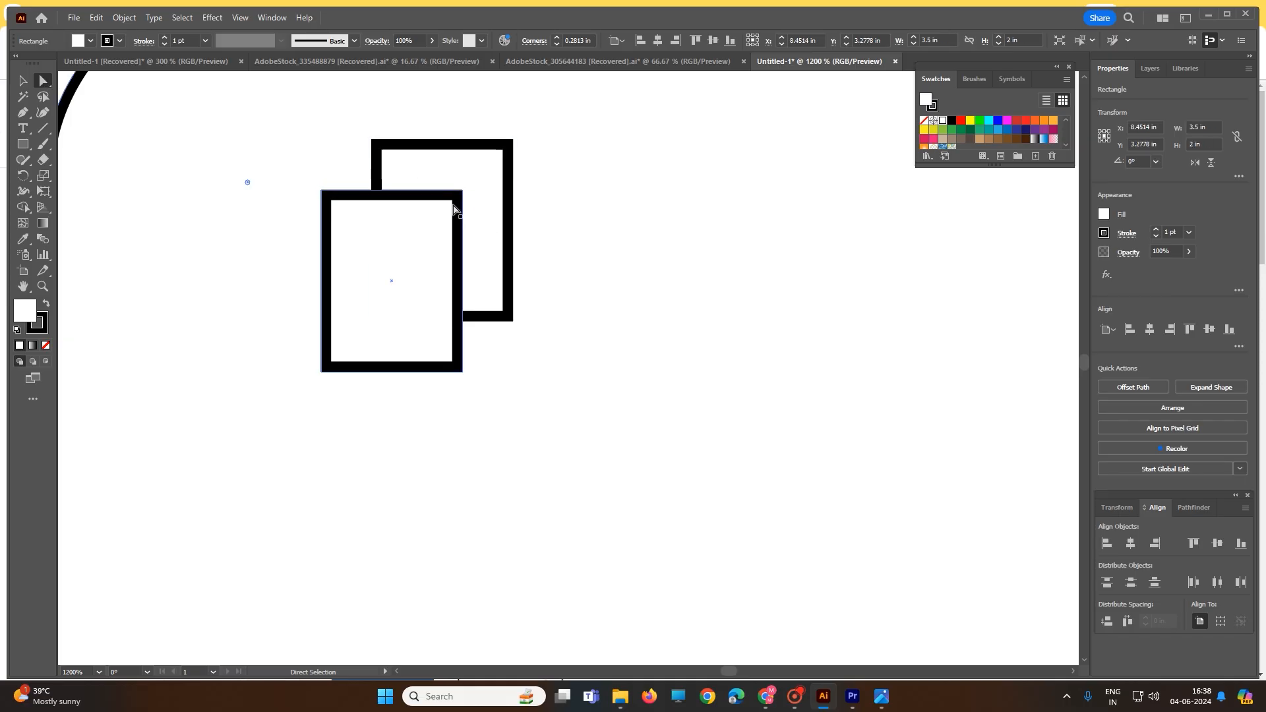
{"action": "left_click_drag", "start_coordinate": [462, 194], "coordinate": [446, 221]}
{"action": "left_click", "coordinate": [621, 243]}
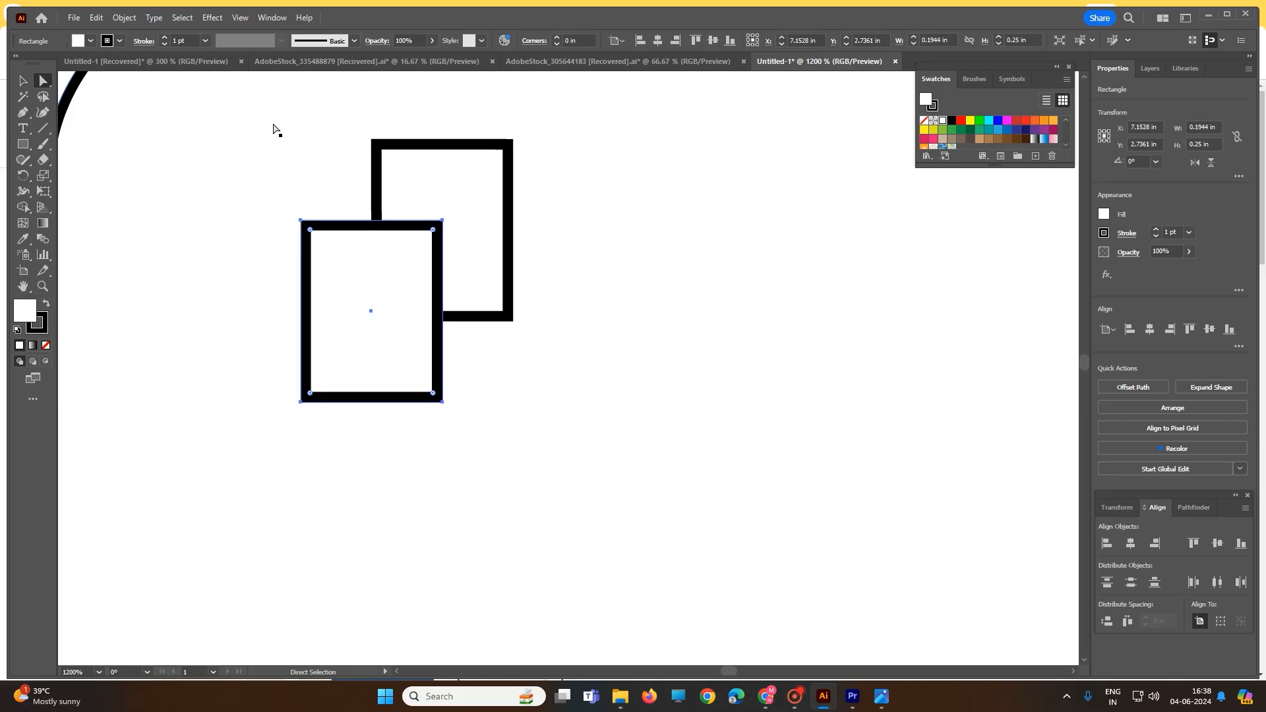
{"action": "left_click_drag", "start_coordinate": [277, 147], "coordinate": [264, 181]}
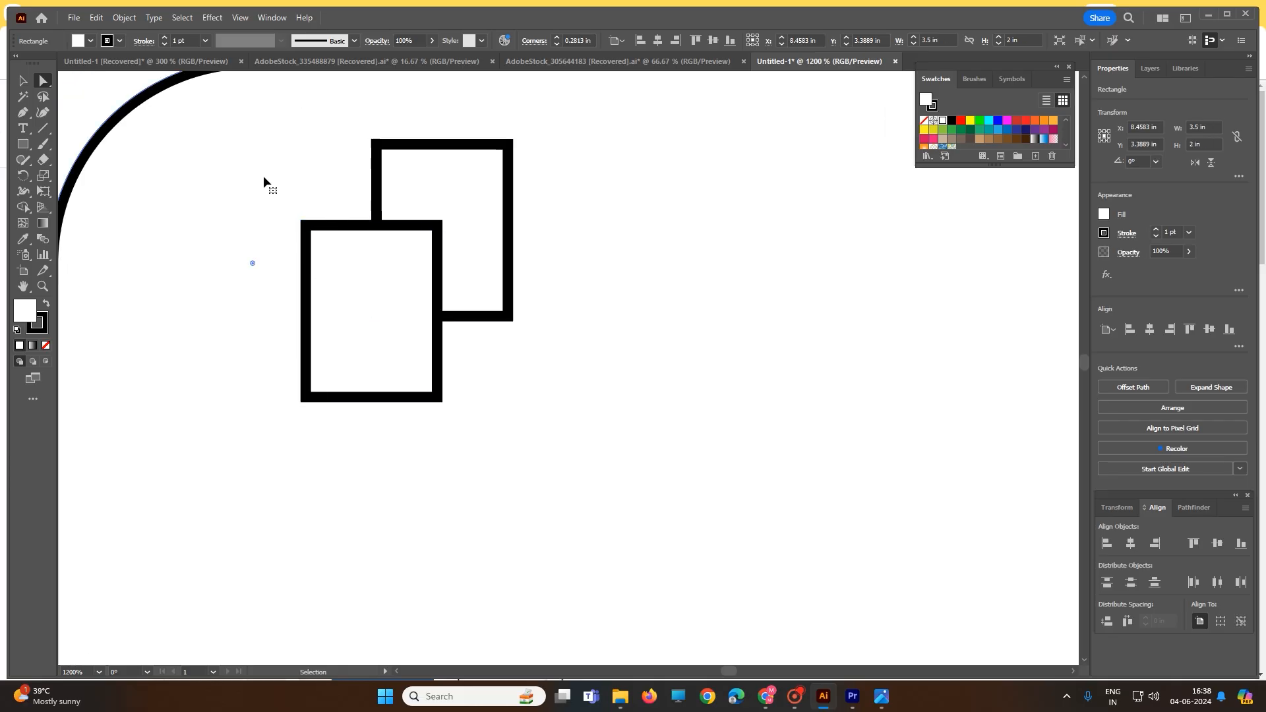
Select the card's upper-left corner together with both small rectangles and try adjusting their shared corner radius
{"action": "left_click_drag", "start_coordinate": [94, 84], "coordinate": [594, 396]}
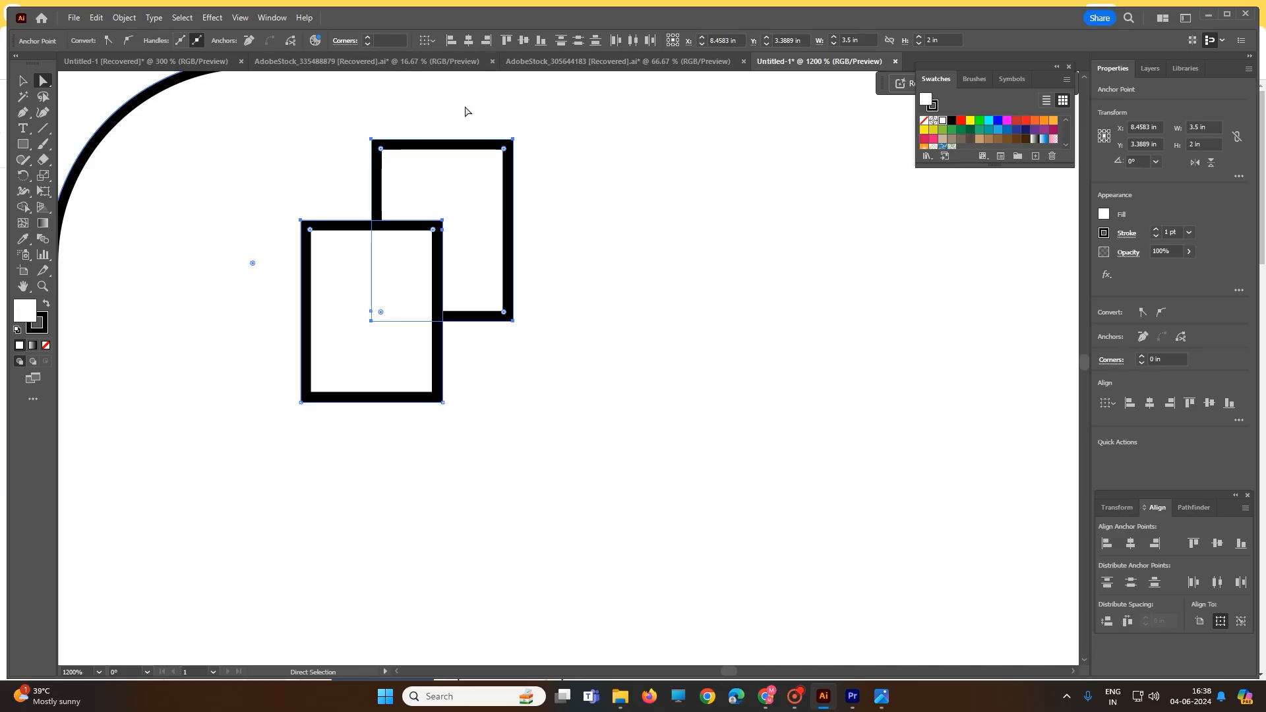
{"action": "left_click", "coordinate": [395, 41]}
{"action": "left_click", "coordinate": [368, 38]}
{"action": "left_click", "coordinate": [368, 44]}
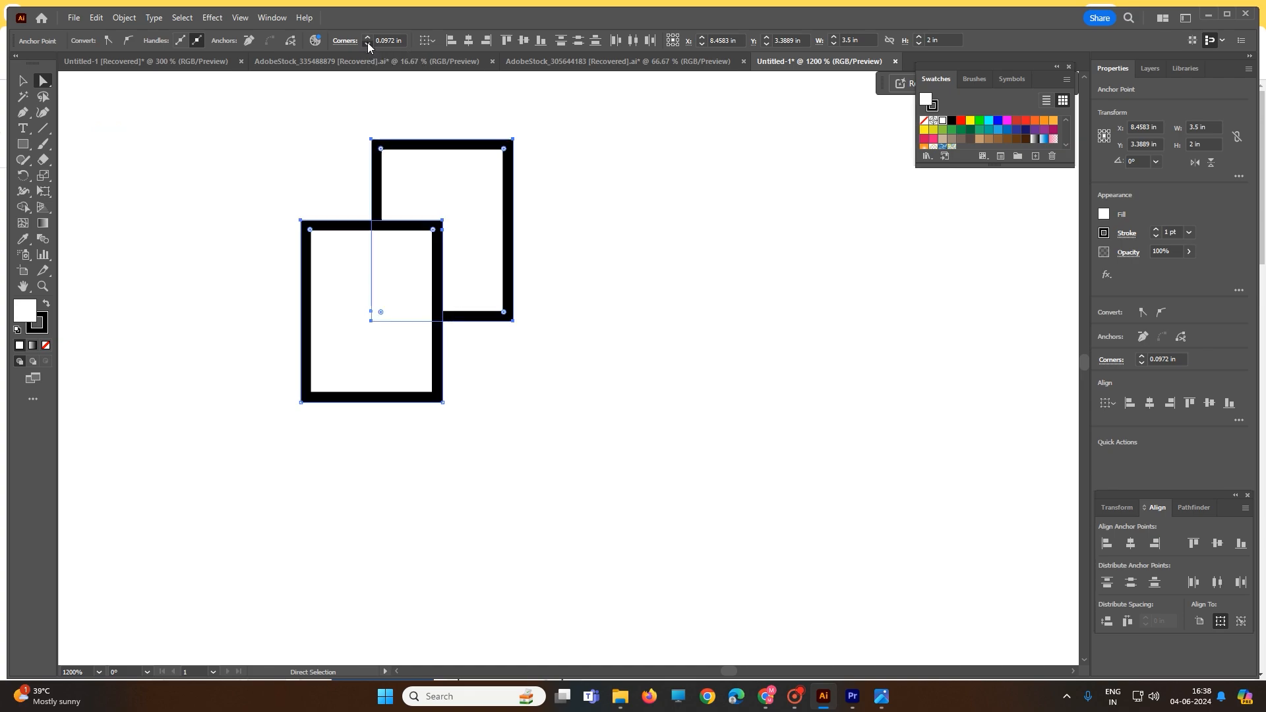
{"action": "left_click", "coordinate": [407, 142]}
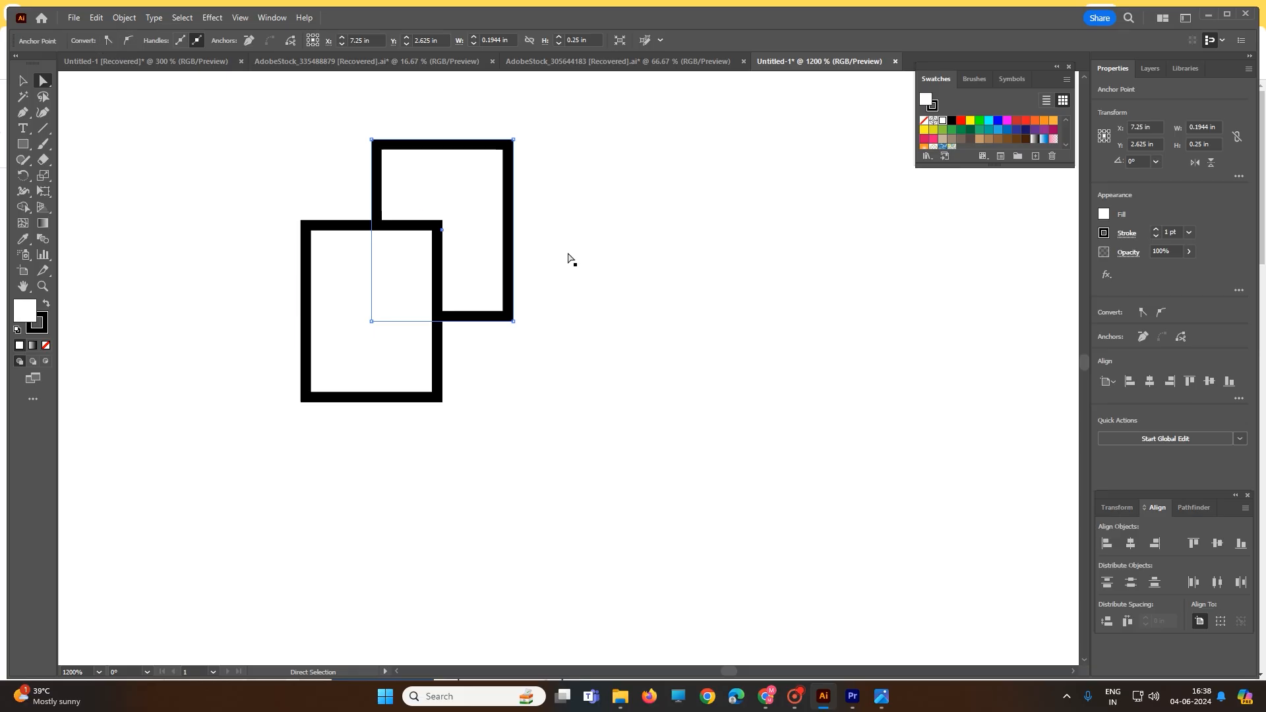
{"action": "left_click", "coordinate": [273, 195]}
Set the stroke weight of both small overlapping rectangles to 0.25 pt
{"action": "key", "text": "v"}
{"action": "left_click", "coordinate": [322, 230]}
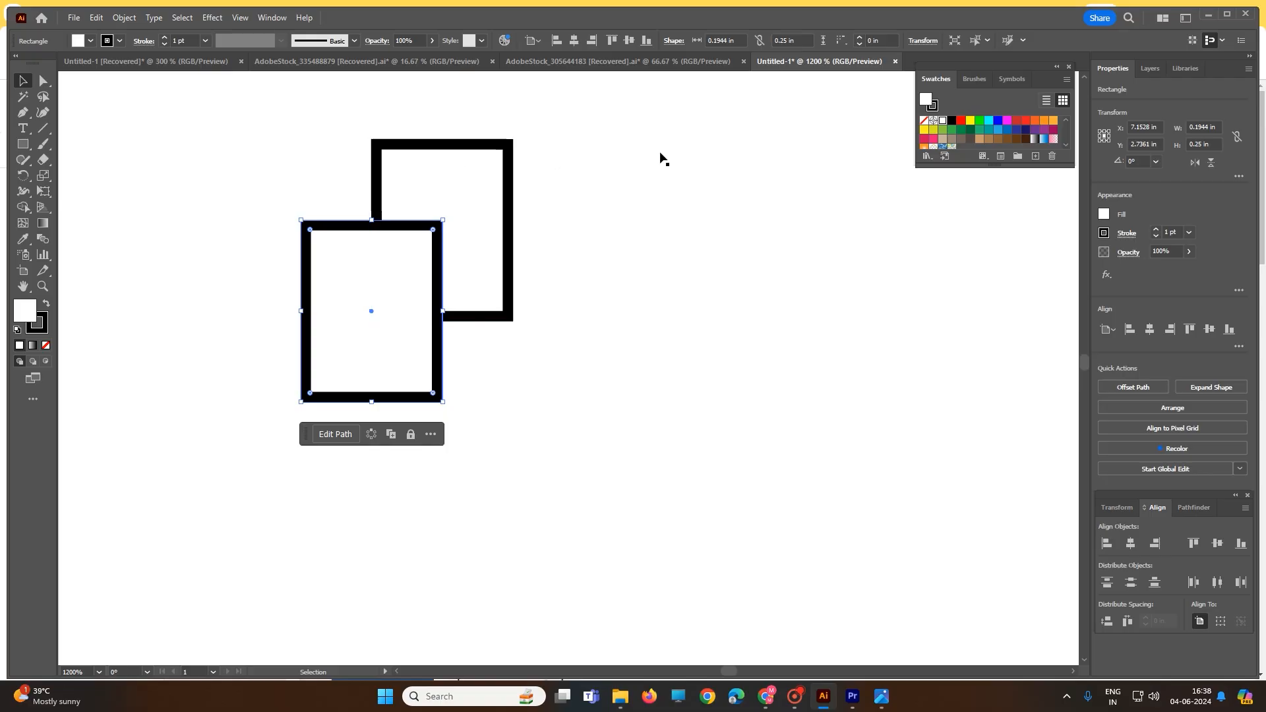
{"action": "scroll", "coordinate": [611, 158], "scroll_direction": "down", "scroll_amount": 2}
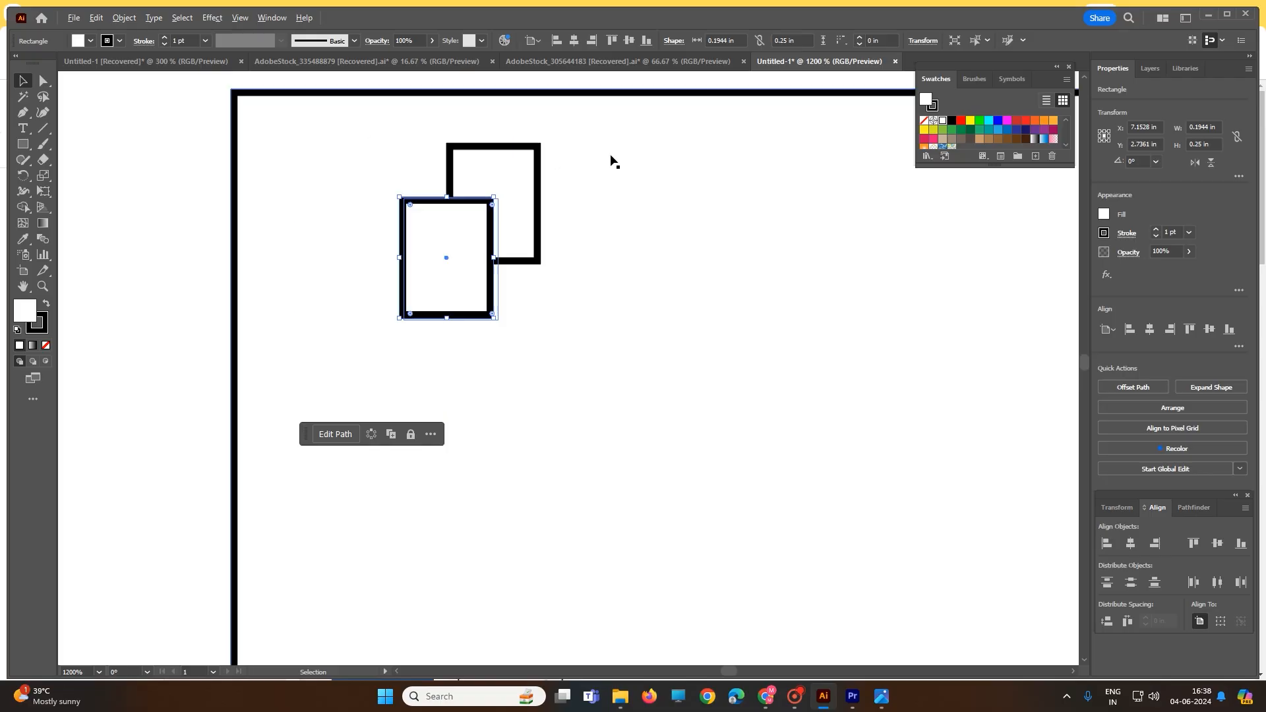
{"action": "left_click", "coordinate": [204, 40]}
{"action": "left_click", "coordinate": [215, 59]}
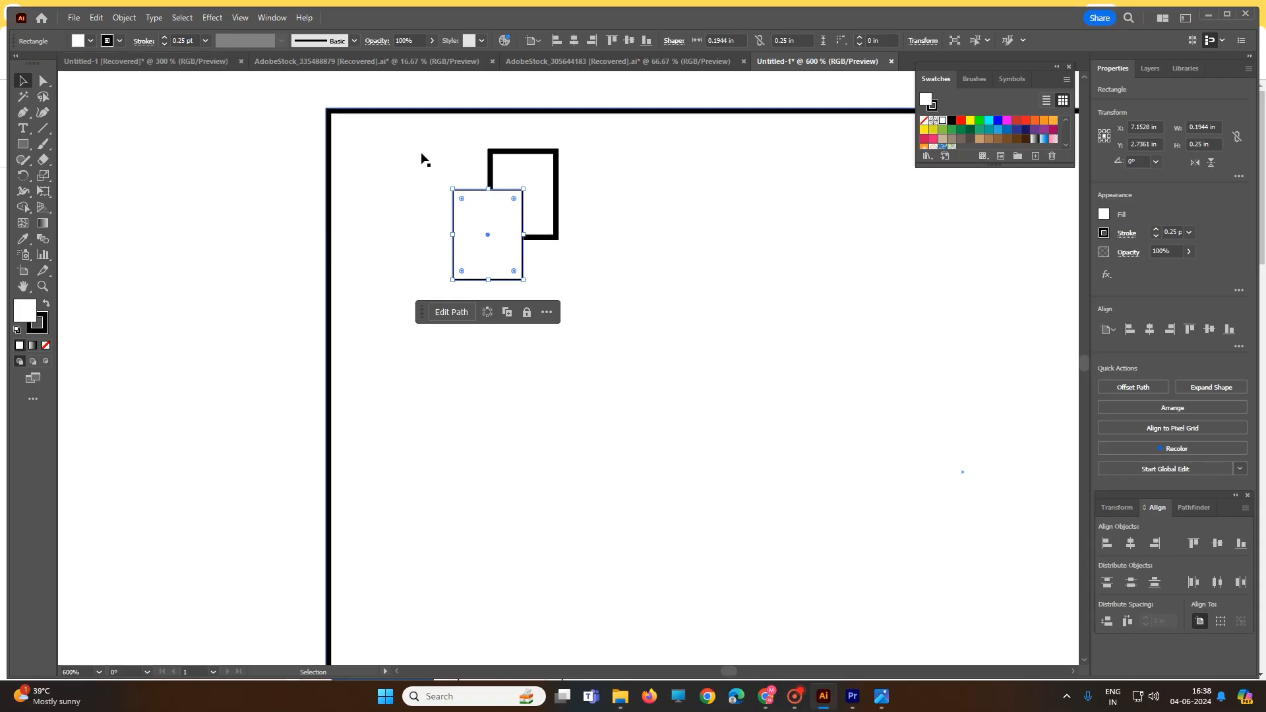
{"action": "left_click", "coordinate": [519, 161]}
{"action": "left_click", "coordinate": [204, 41]}
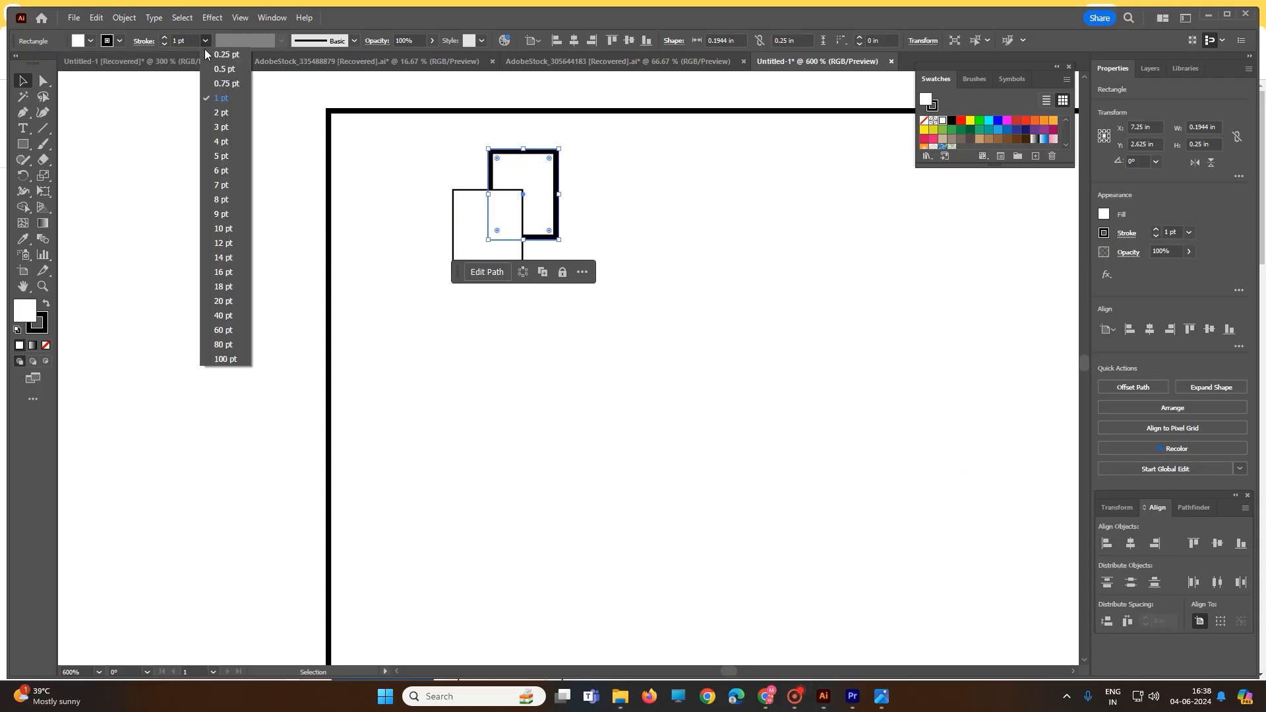
{"action": "left_click", "coordinate": [216, 55]}
Shift the front small rectangle up and right over the rear one and widen it to about 0.22 in
{"action": "left_click", "coordinate": [449, 197]}
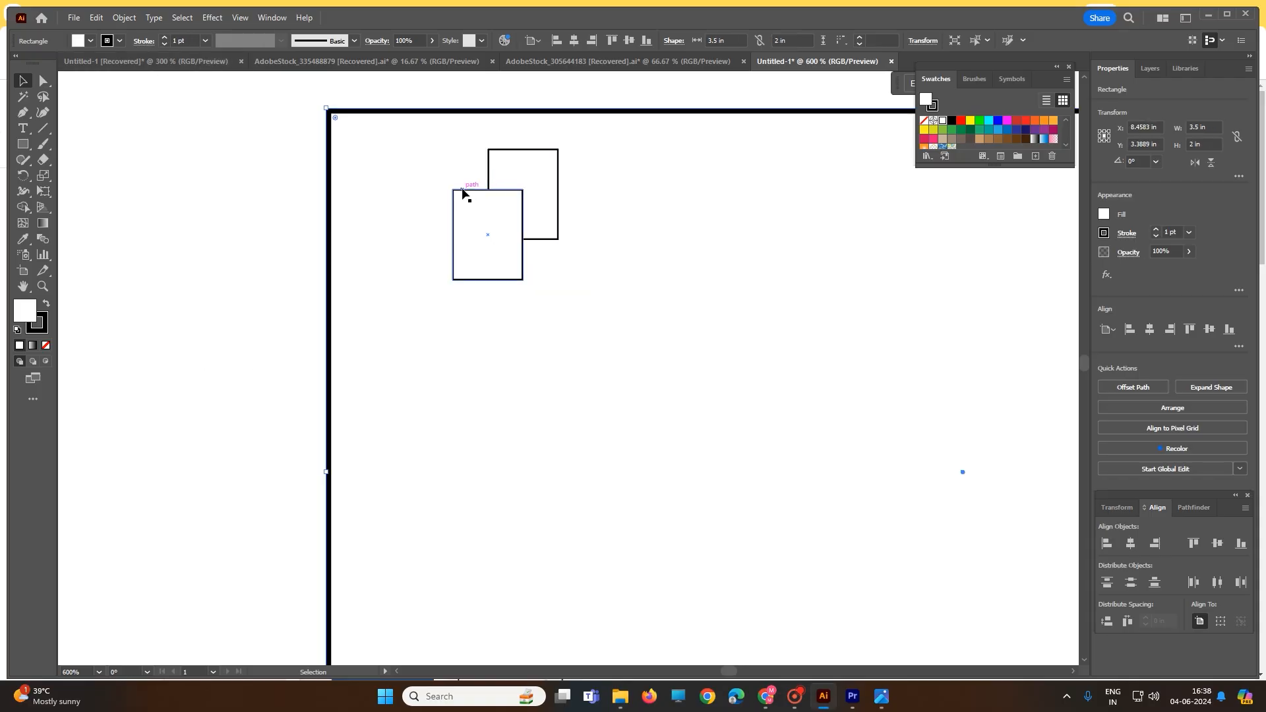
{"action": "left_click", "coordinate": [462, 192]}
{"action": "left_click", "coordinate": [43, 80]}
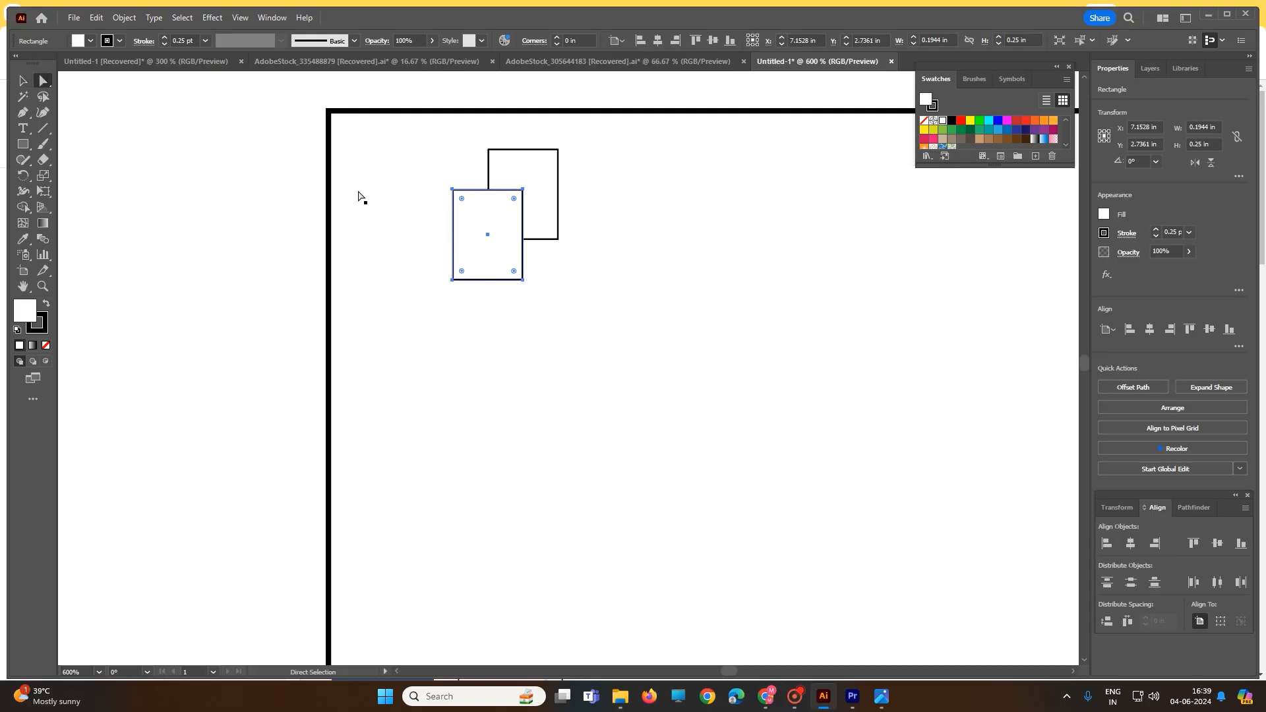
{"action": "left_click", "coordinate": [594, 206]}
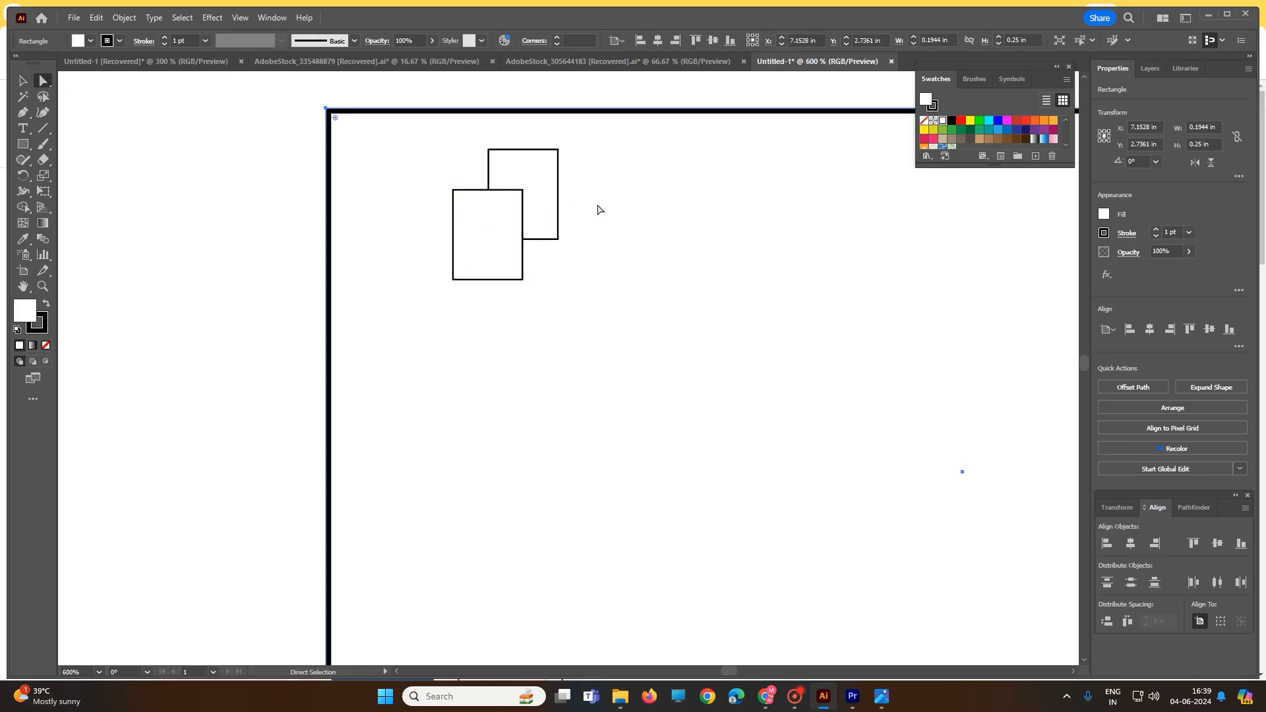
{"action": "left_click", "coordinate": [523, 193]}
{"action": "left_click_drag", "start_coordinate": [524, 193], "coordinate": [546, 167]}
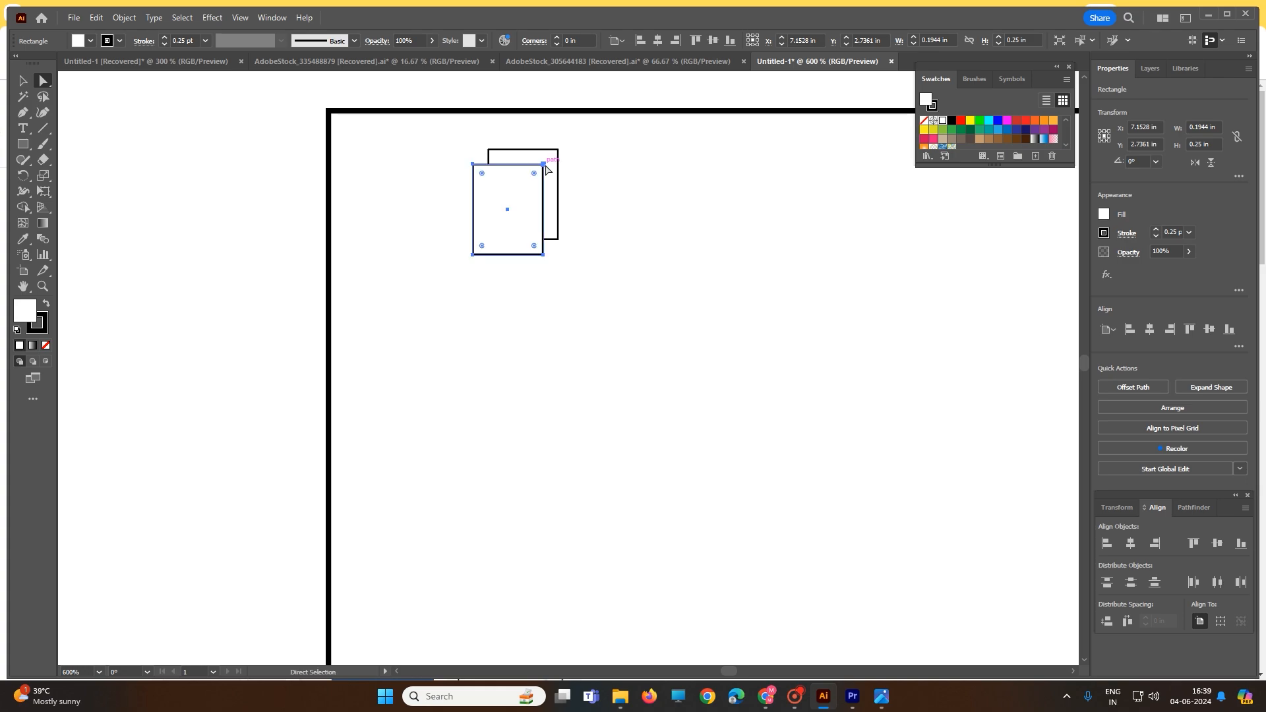
{"action": "left_click", "coordinate": [46, 87]}
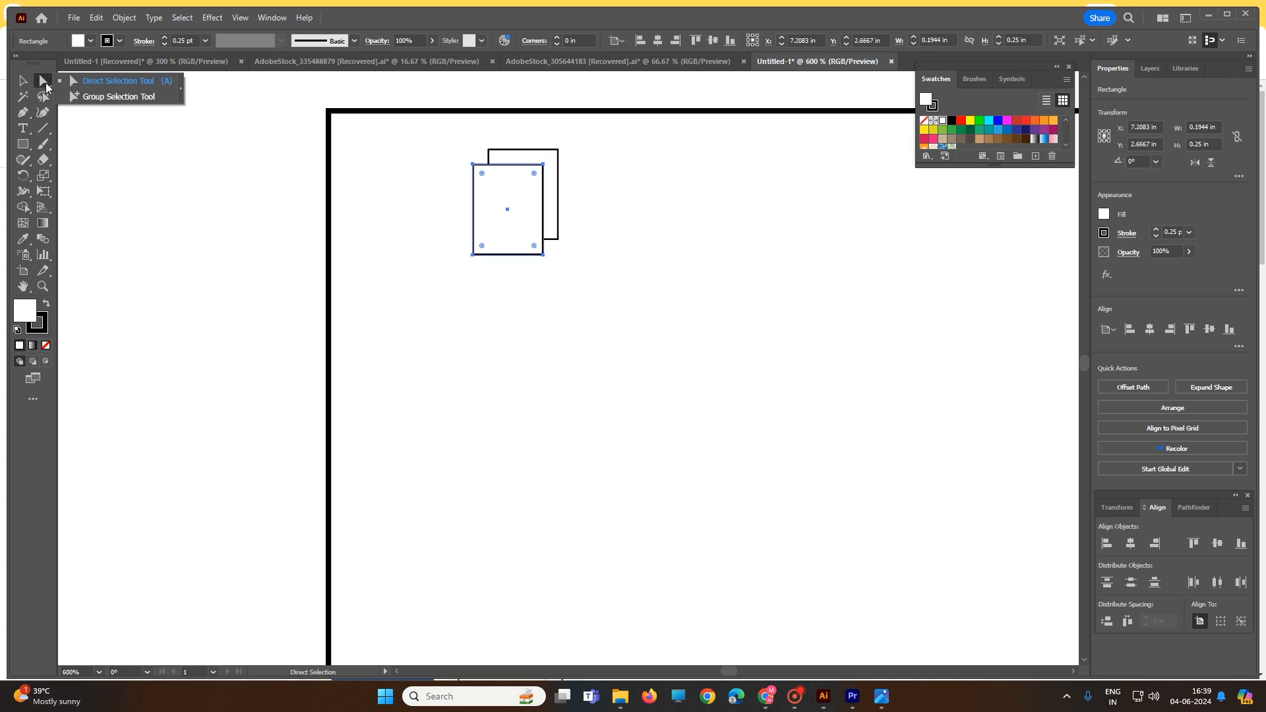
{"action": "key", "text": "v"}
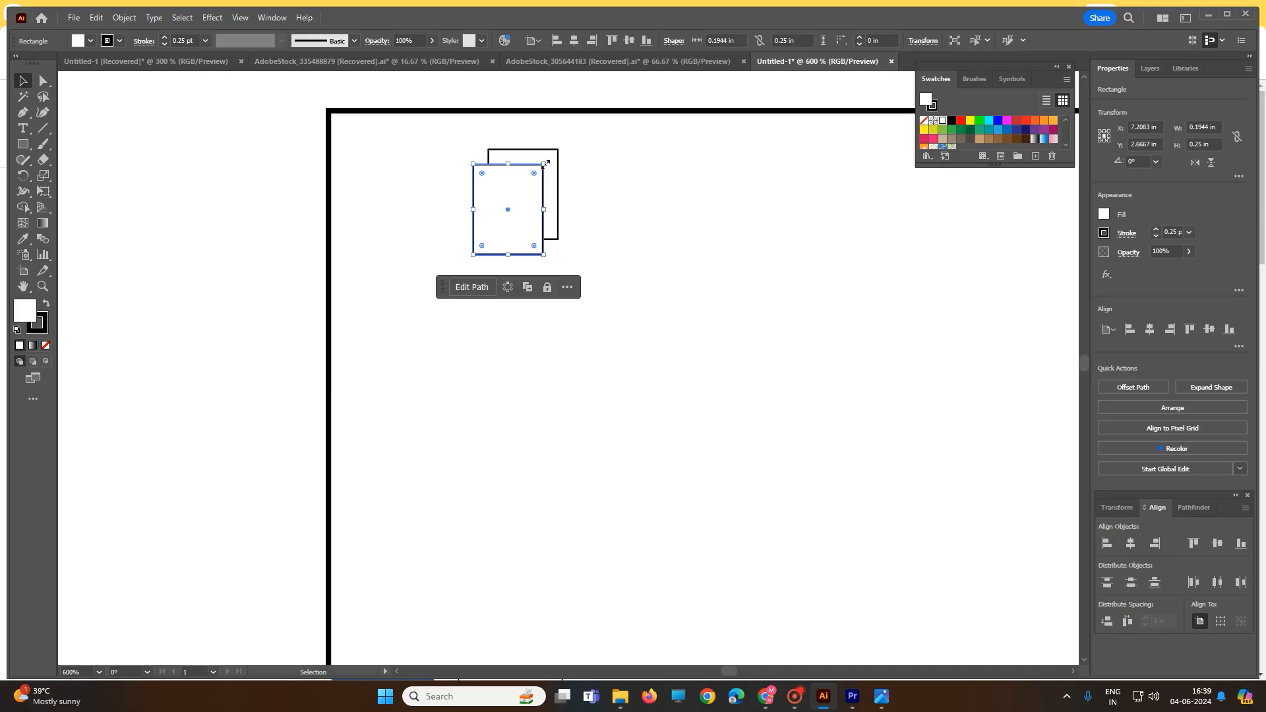
{"action": "mouse_move", "coordinate": [544, 164]}
{"action": "left_mouse_down"}
{"action": "mouse_move", "coordinate": [558, 151]}
{"action": "mouse_move", "coordinate": [553, 166]}
{"action": "left_mouse_up"}
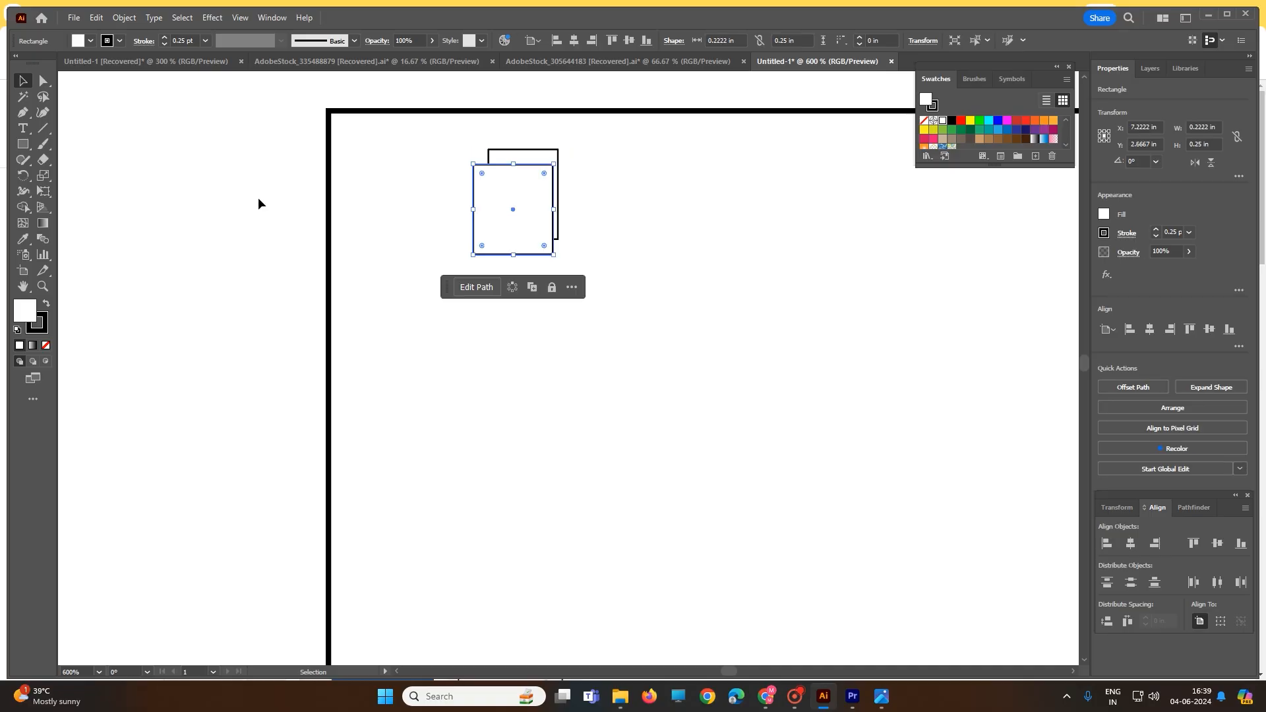
Move the front rectangle down and left, and delete its upper-right anchor point to turn it into a triangle
{"action": "left_click", "coordinate": [44, 81]}
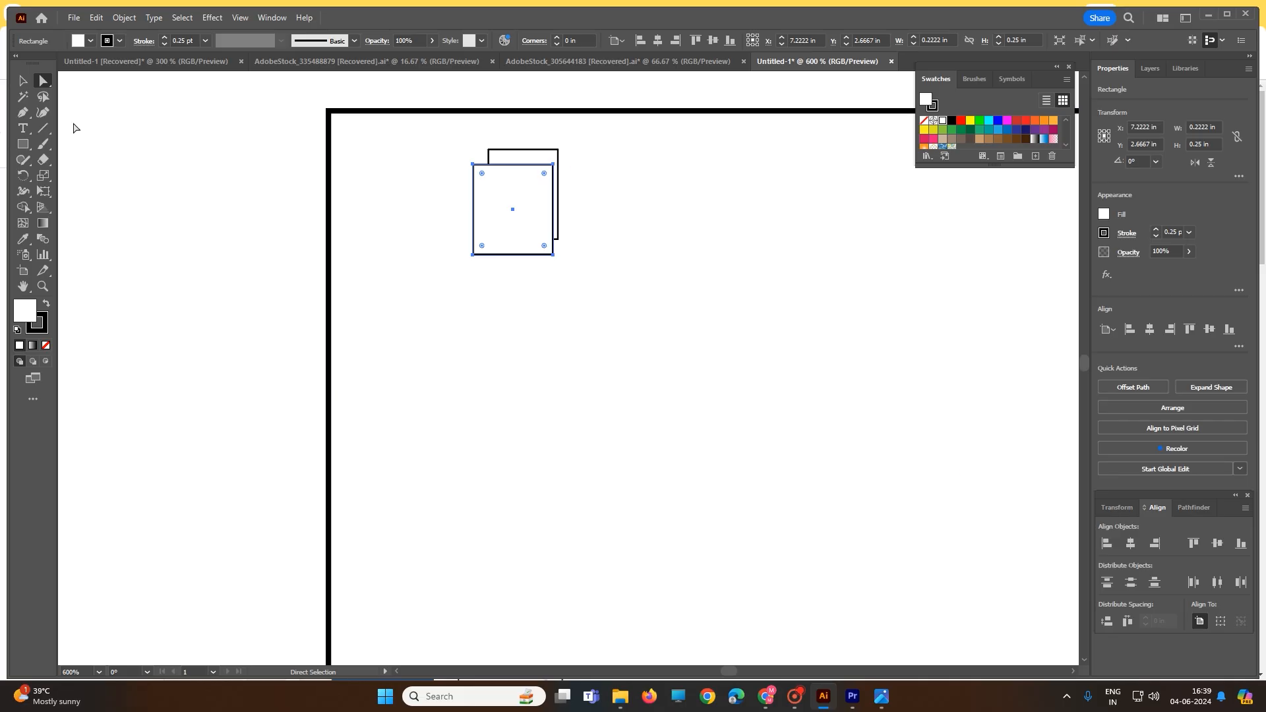
{"action": "left_click", "coordinate": [132, 151]}
{"action": "left_click", "coordinate": [521, 249]}
{"action": "left_click_drag", "start_coordinate": [535, 211], "coordinate": [494, 237]}
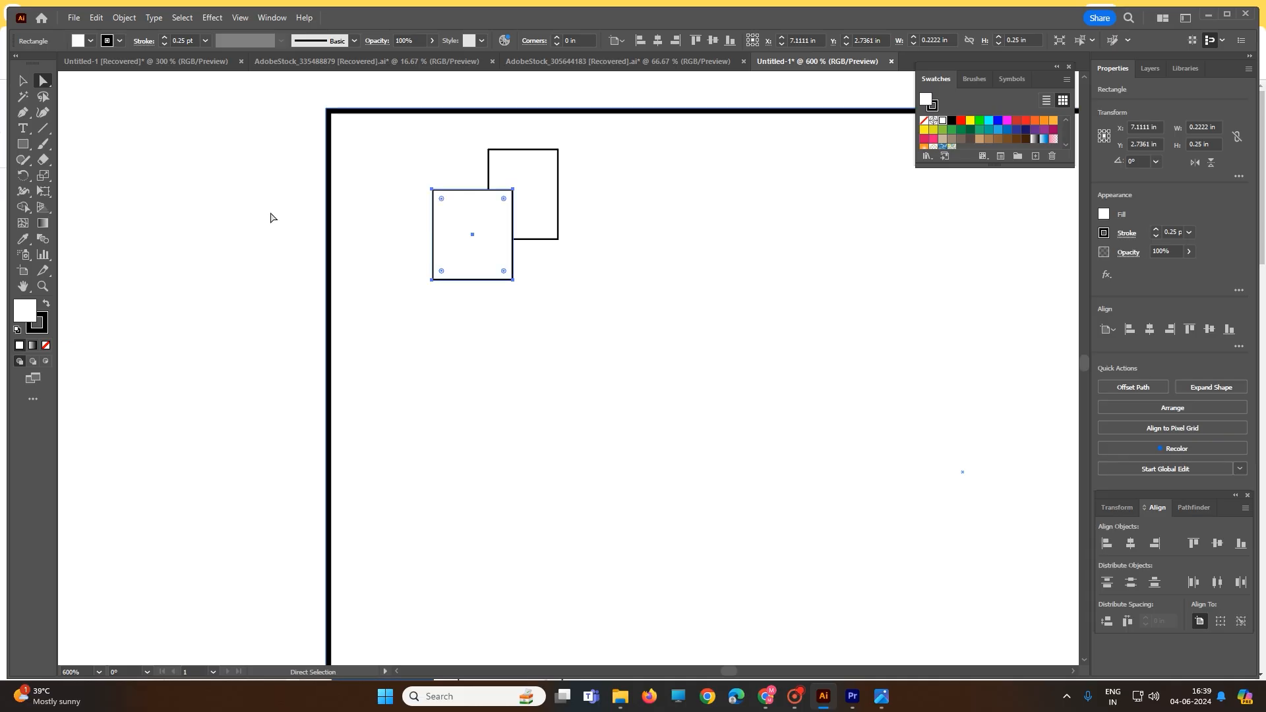
{"action": "left_click", "coordinate": [23, 114]}
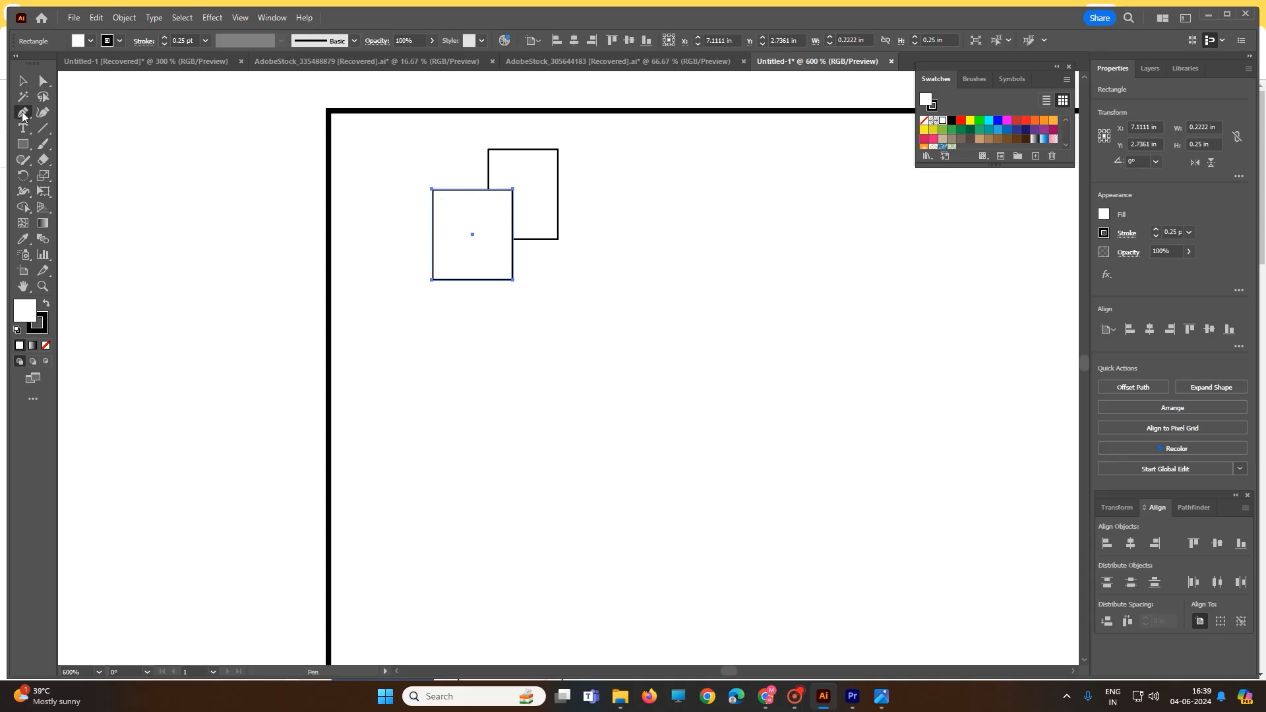
{"action": "left_click", "coordinate": [514, 190]}
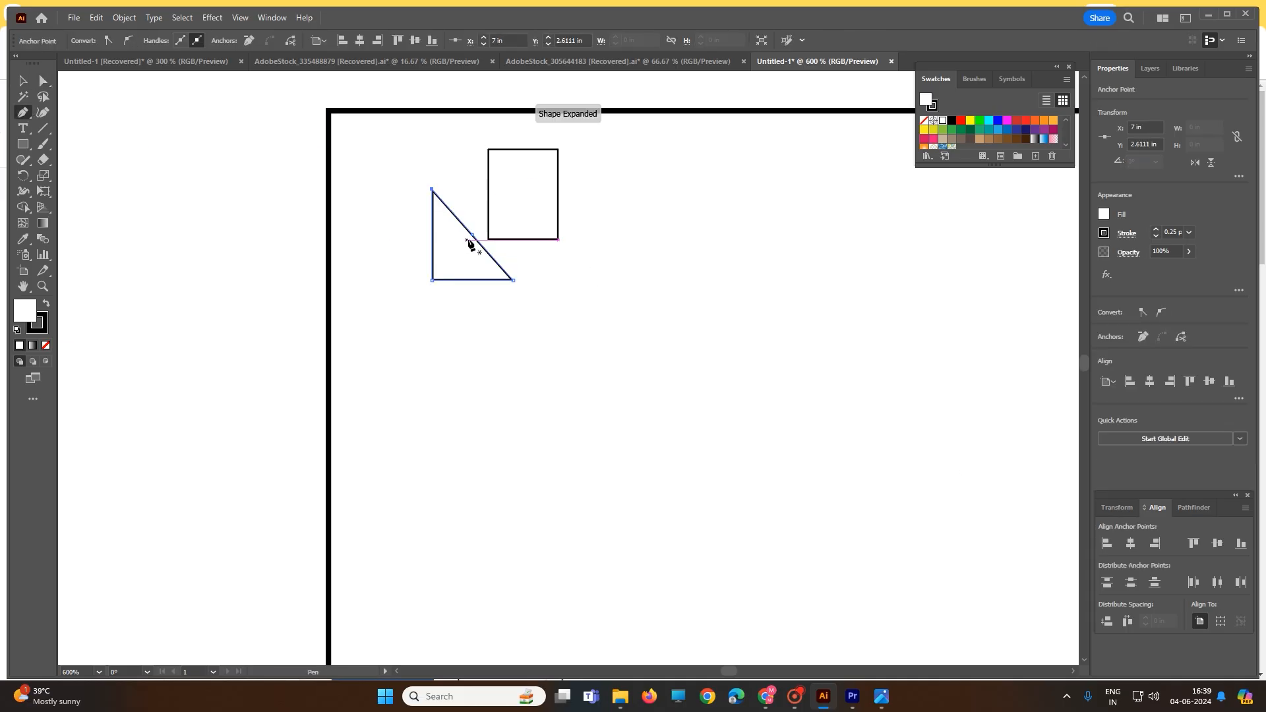
{"action": "left_click", "coordinate": [25, 120]}
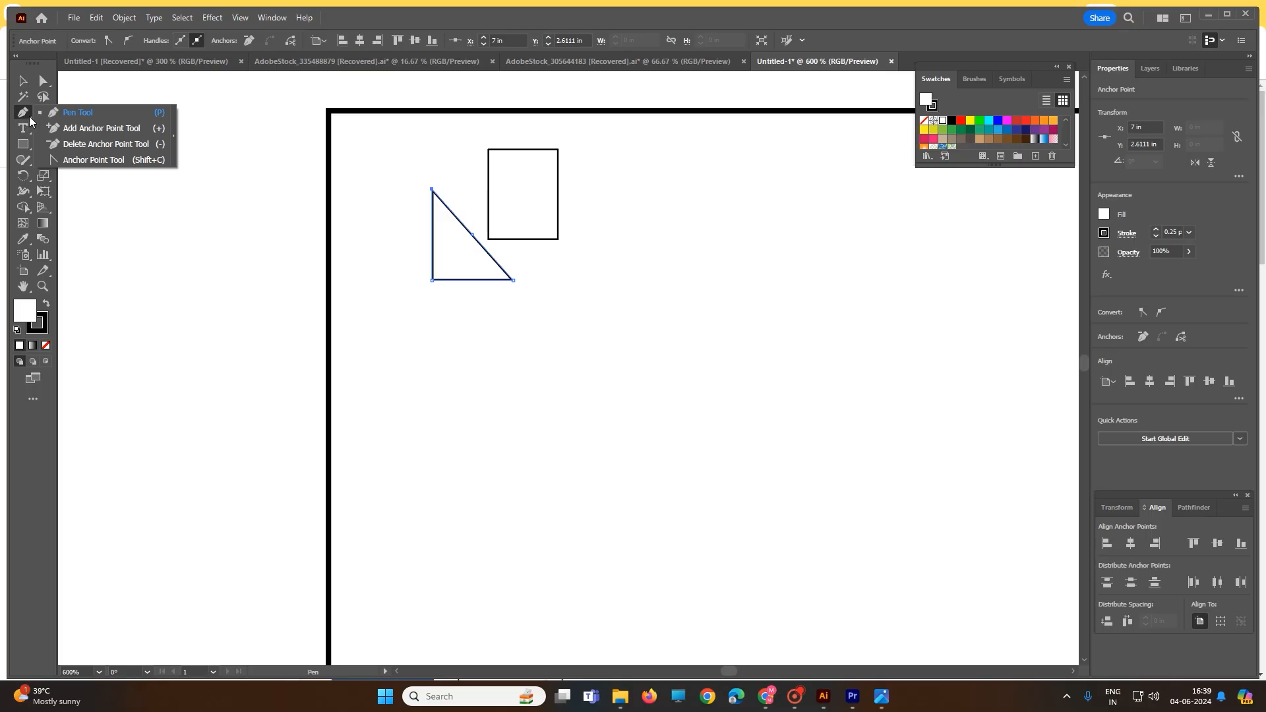
{"action": "left_click", "coordinate": [72, 113]}
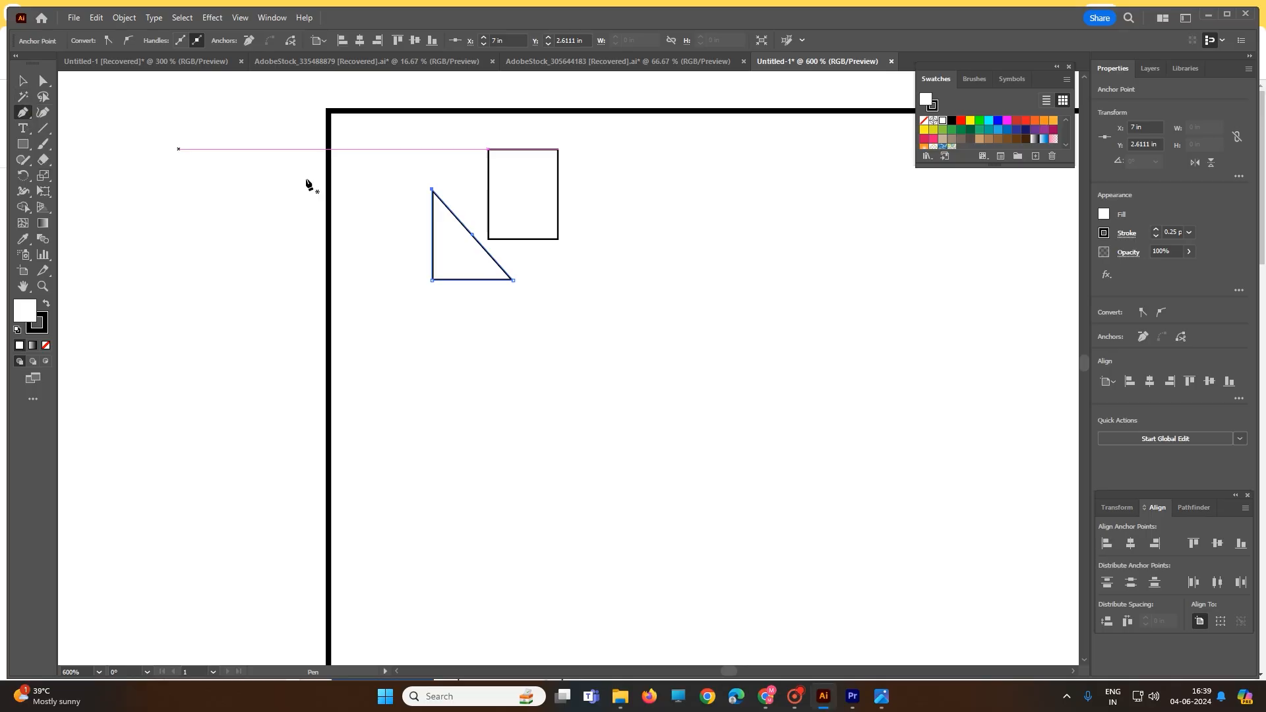
{"action": "left_click", "coordinate": [558, 150]}
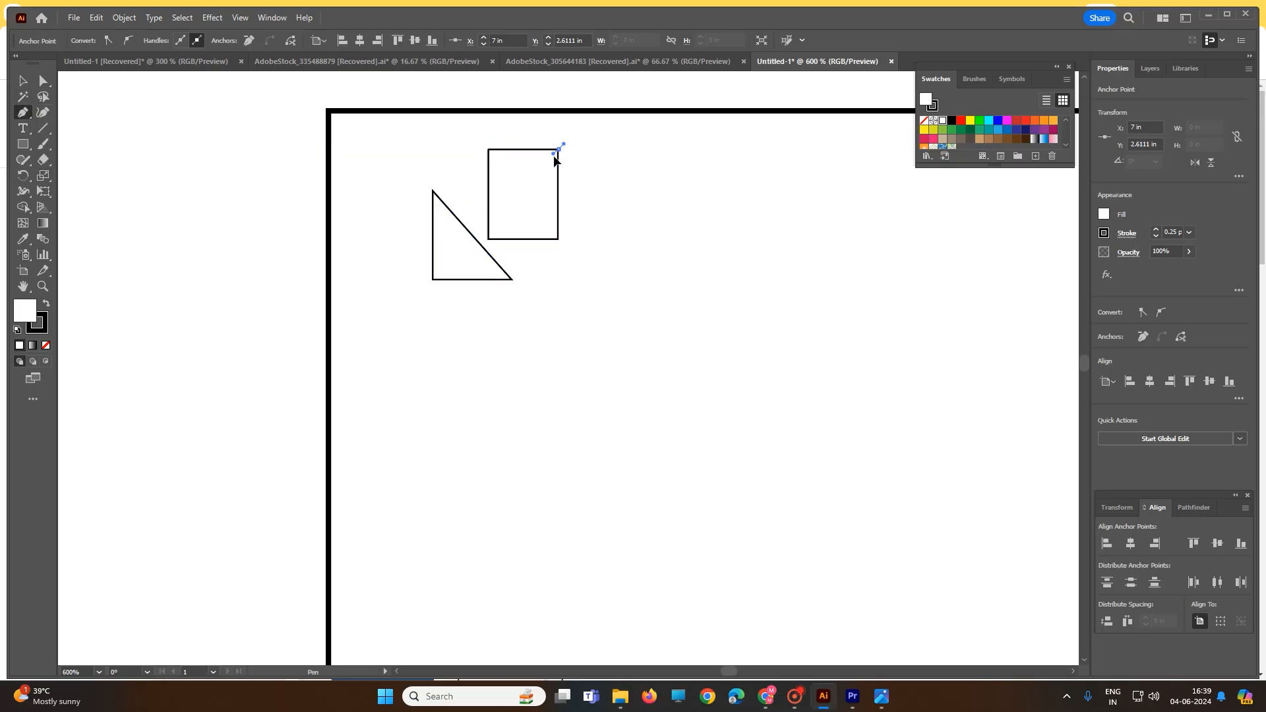
{"action": "left_click_drag", "start_coordinate": [527, 182], "coordinate": [523, 180]}
{"action": "key", "text": "ctrl+z"}
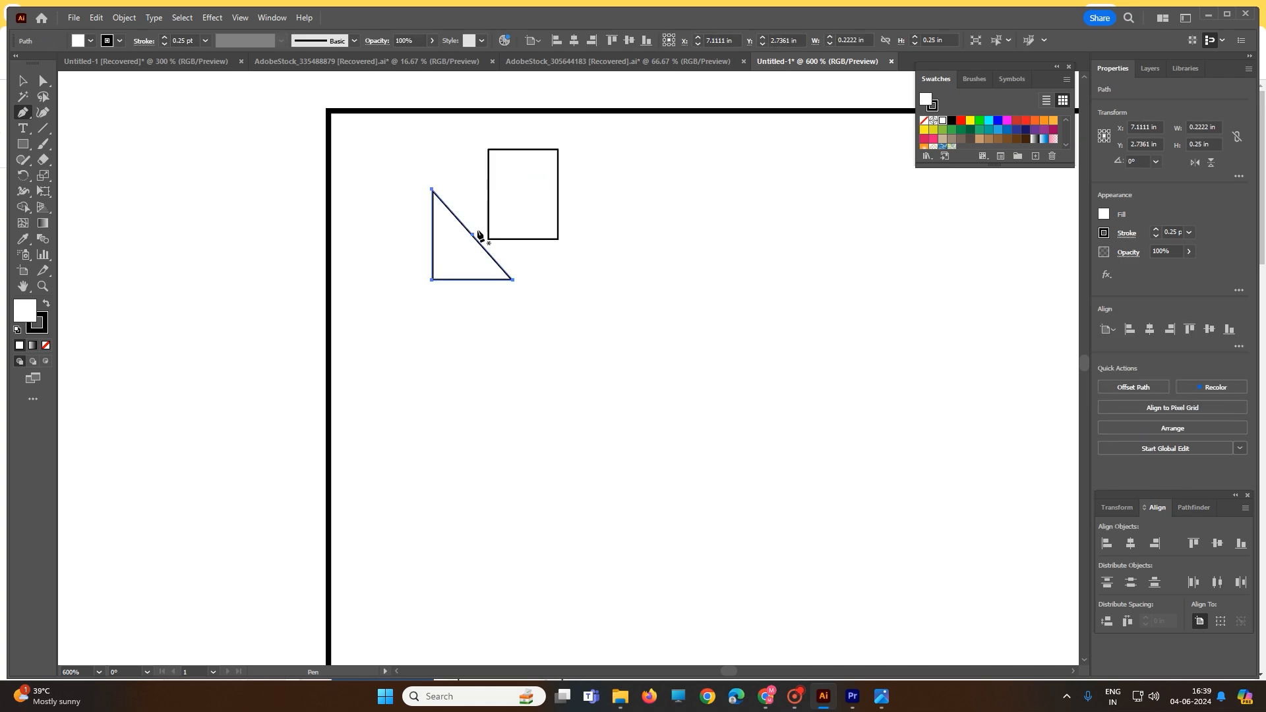
{"action": "left_click", "coordinate": [474, 237]}
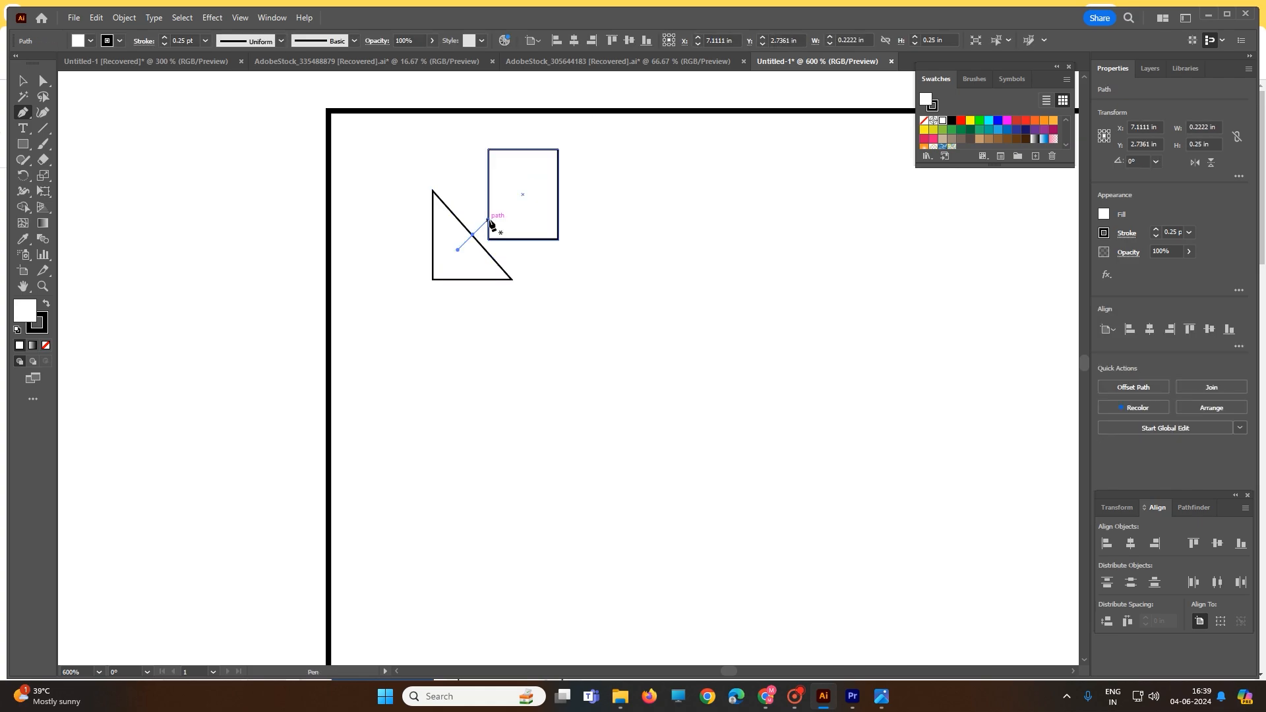
{"action": "key", "text": "ctrl+z"}
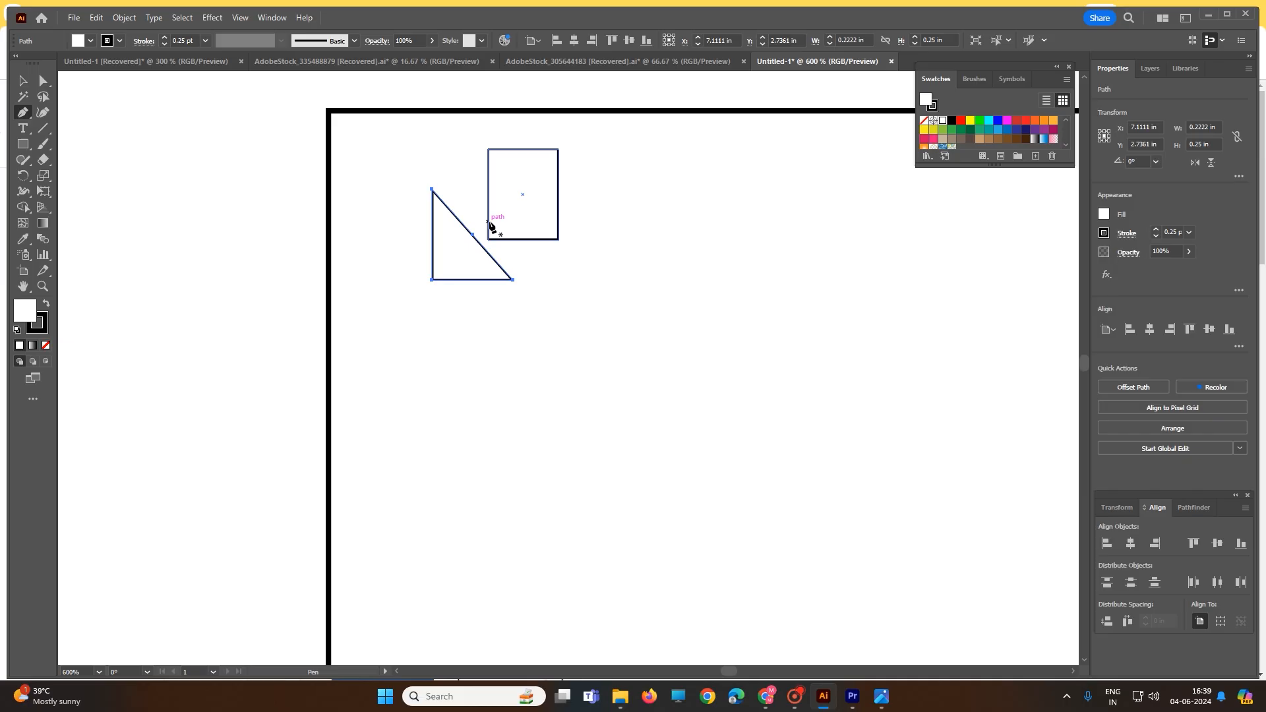
Nudge the triangle up and right so its slanted edge crosses the rectangle's lower-left corner
{"action": "left_click", "coordinate": [43, 81]}
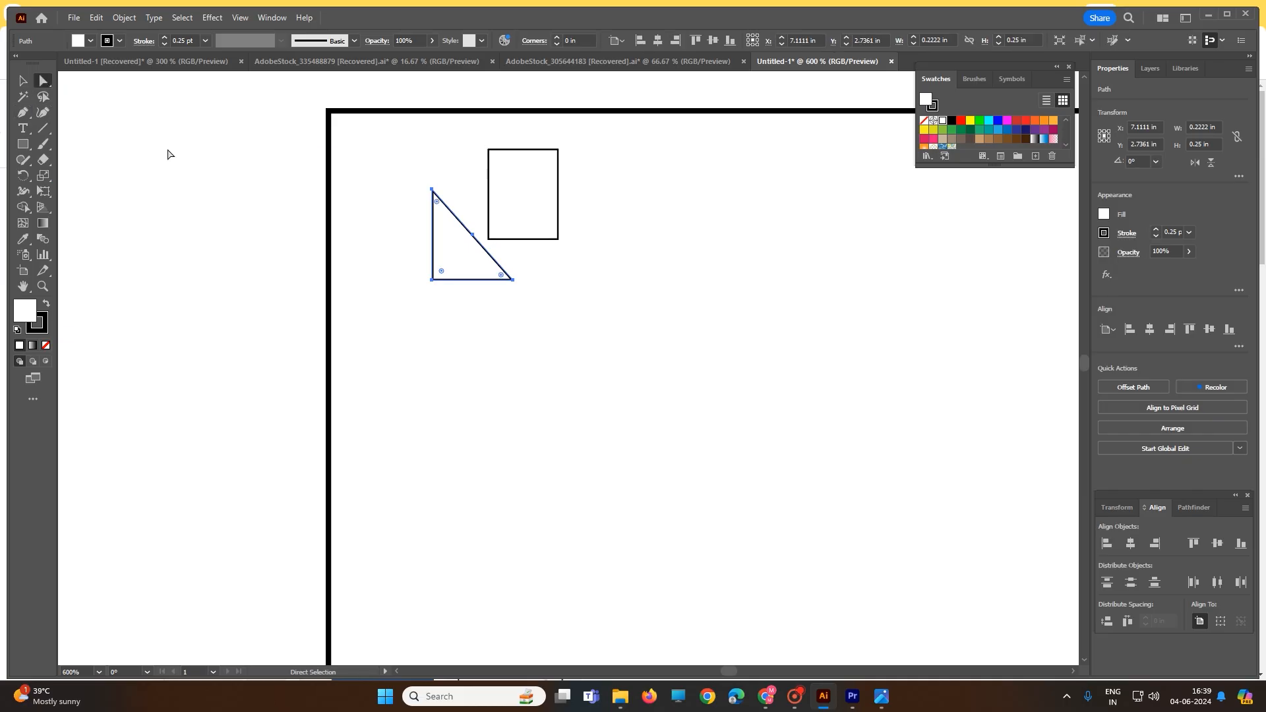
{"action": "left_click_drag", "start_coordinate": [472, 236], "coordinate": [488, 221]}
{"action": "left_click_drag", "start_coordinate": [525, 265], "coordinate": [642, 243]}
{"action": "left_click", "coordinate": [636, 199]}
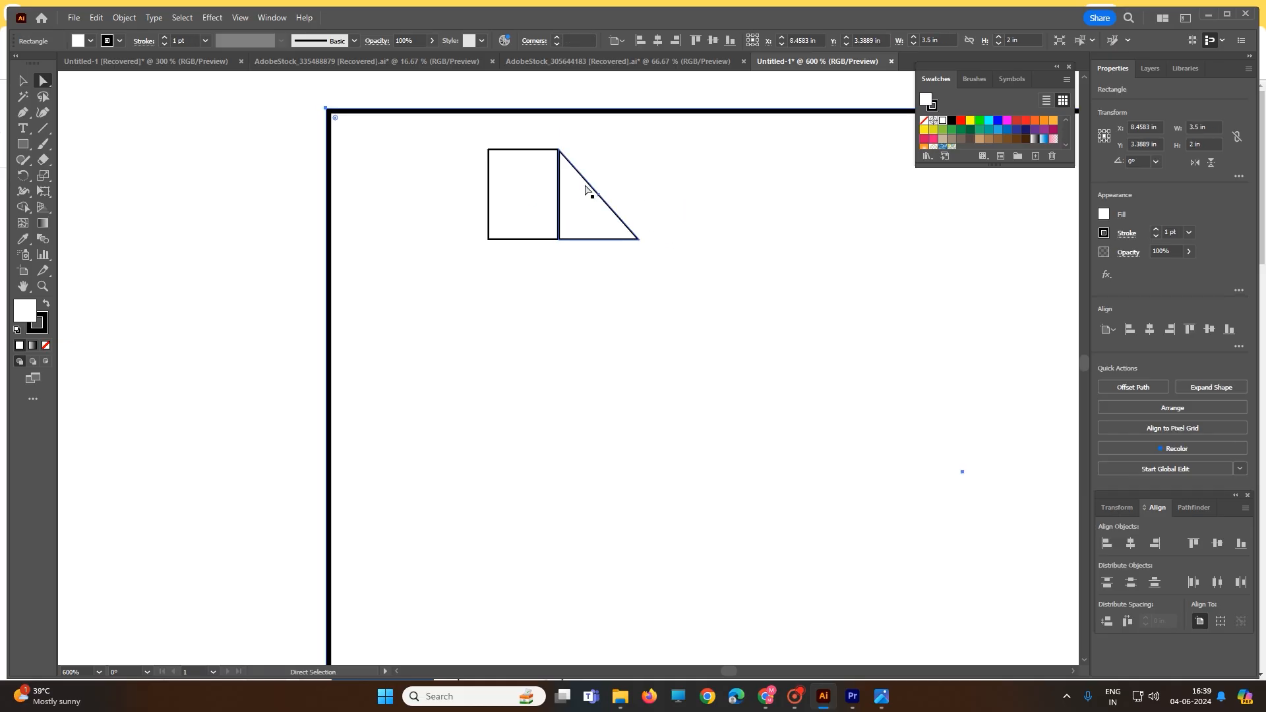
{"action": "scroll", "coordinate": [521, 303], "scroll_direction": "down", "scroll_amount": 2}
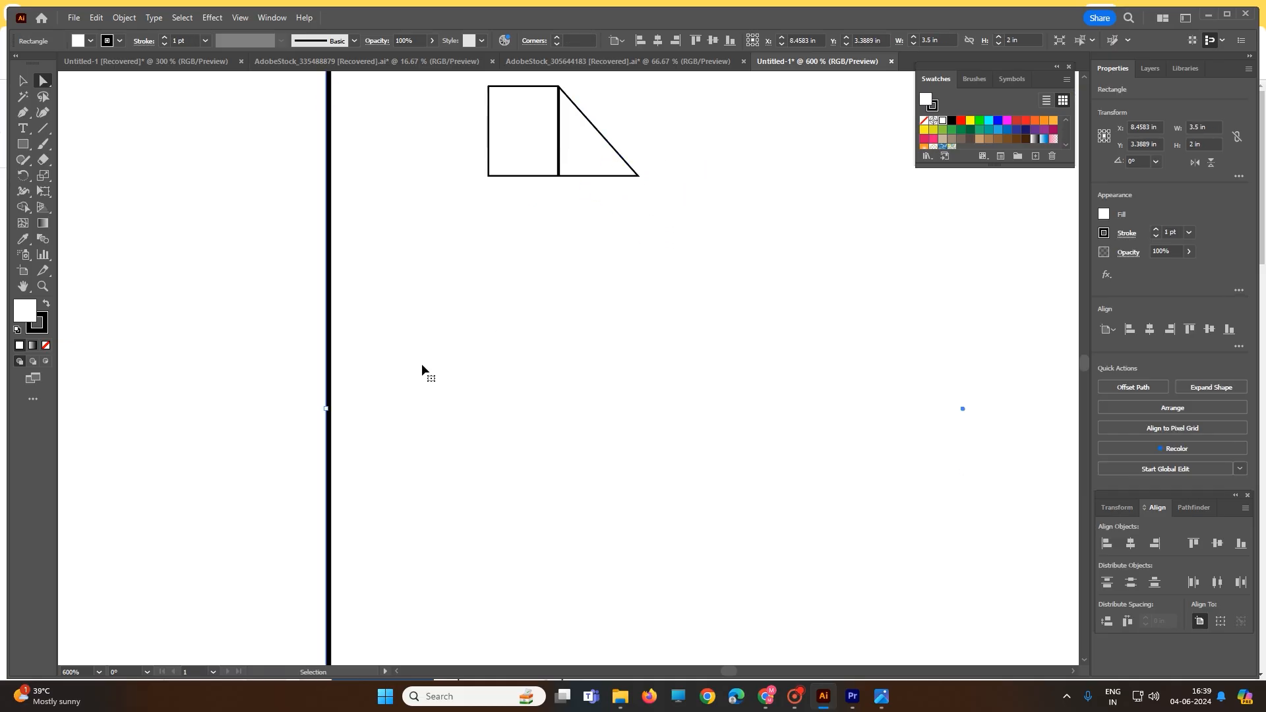
{"action": "key", "text": "ctrl+z"}
Move the large card rectangle down and right, clear of the small logo shapes, and select the triangle
{"action": "scroll", "coordinate": [373, 362], "scroll_direction": "down", "scroll_amount": 1}
{"action": "left_click_drag", "start_coordinate": [330, 363], "coordinate": [629, 552]}
{"action": "left_click", "coordinate": [516, 162]}
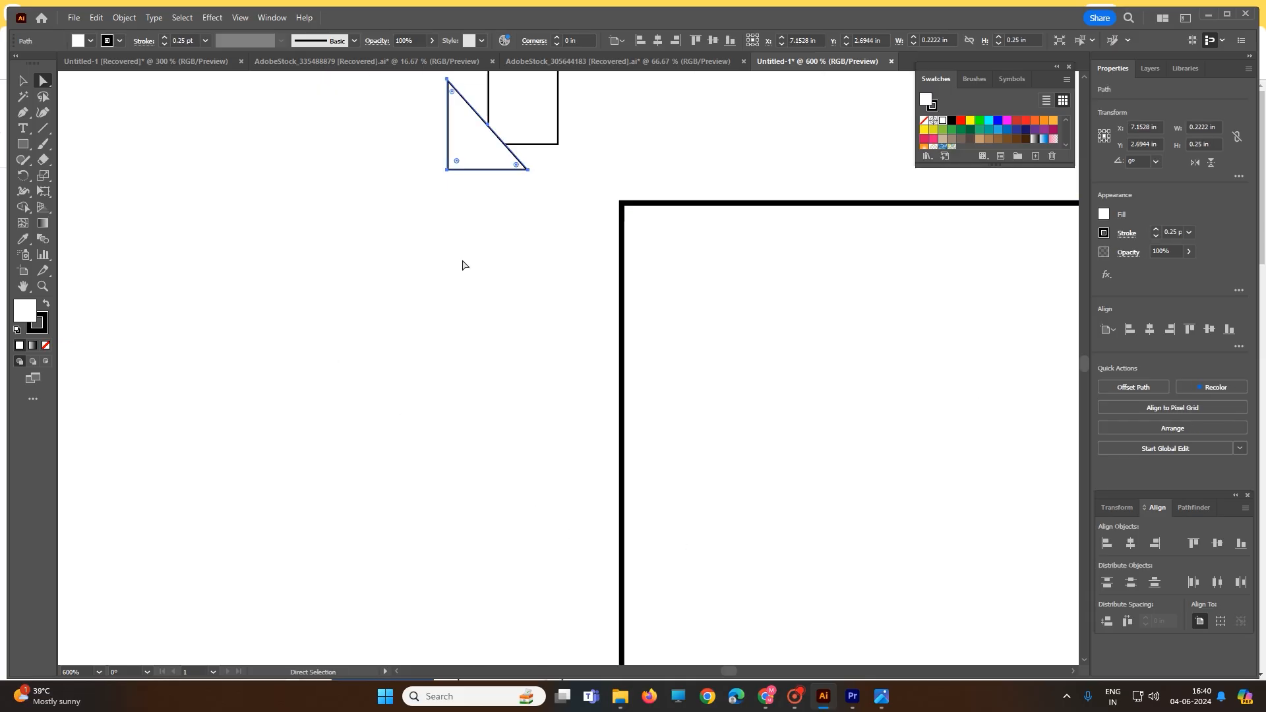
{"action": "scroll", "coordinate": [463, 263], "scroll_direction": "down", "scroll_amount": 2}
{"action": "scroll", "coordinate": [464, 267], "scroll_direction": "up", "scroll_amount": 6}
{"action": "scroll", "coordinate": [501, 209], "scroll_direction": "up", "scroll_amount": 3}
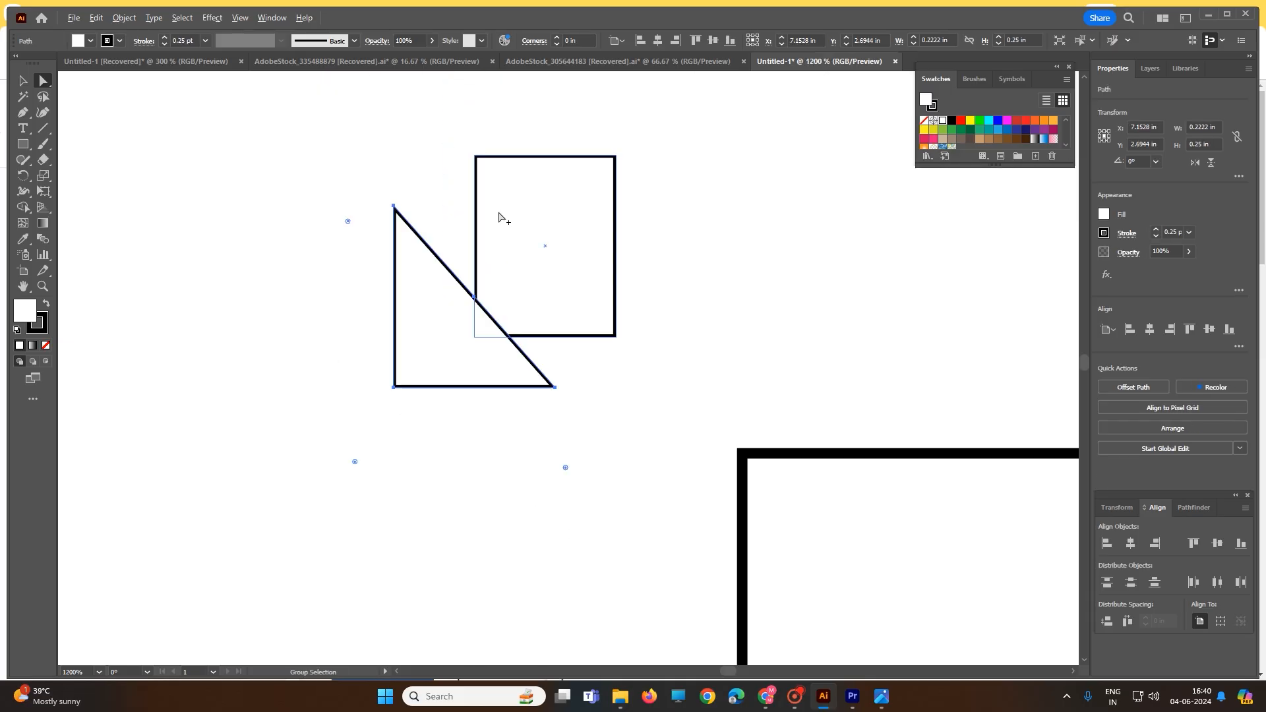
Reshape the triangle by moving its three anchor points onto the small rectangle's upper-right, lower-right and lower-left corners
{"action": "left_click", "coordinate": [342, 192]}
{"action": "left_click", "coordinate": [361, 213]}
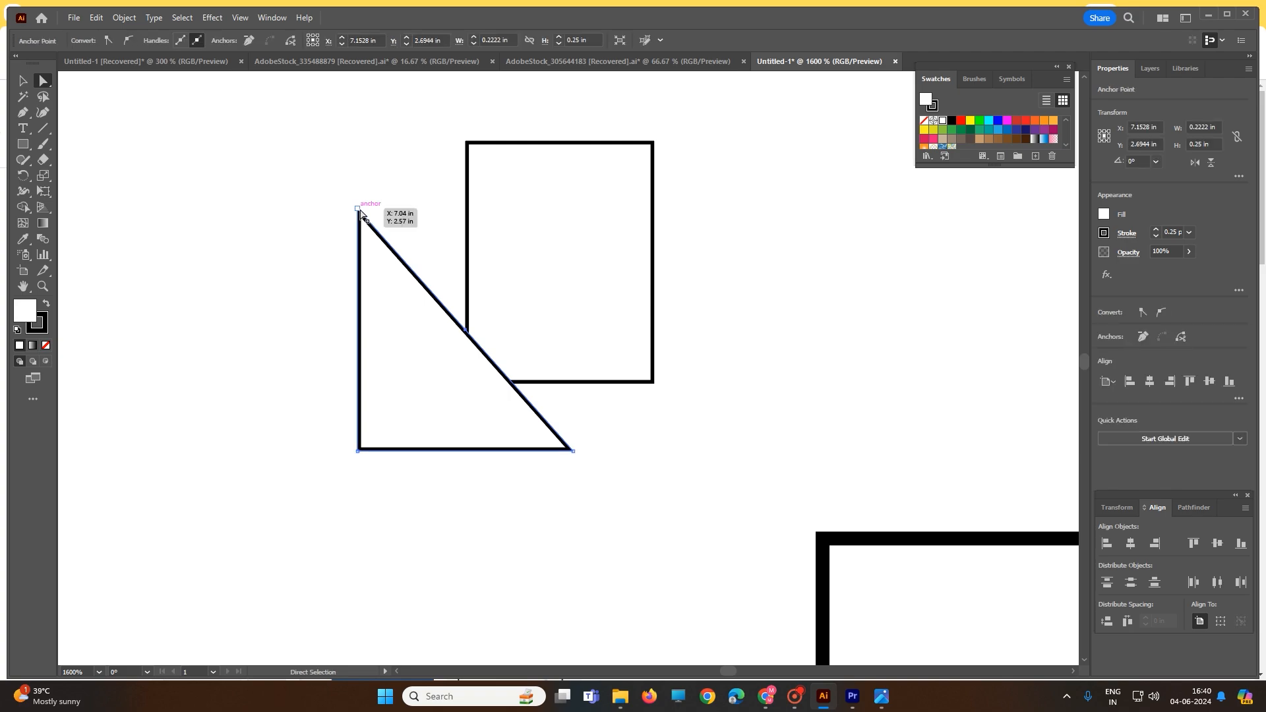
{"action": "left_click_drag", "start_coordinate": [361, 213], "coordinate": [648, 152]}
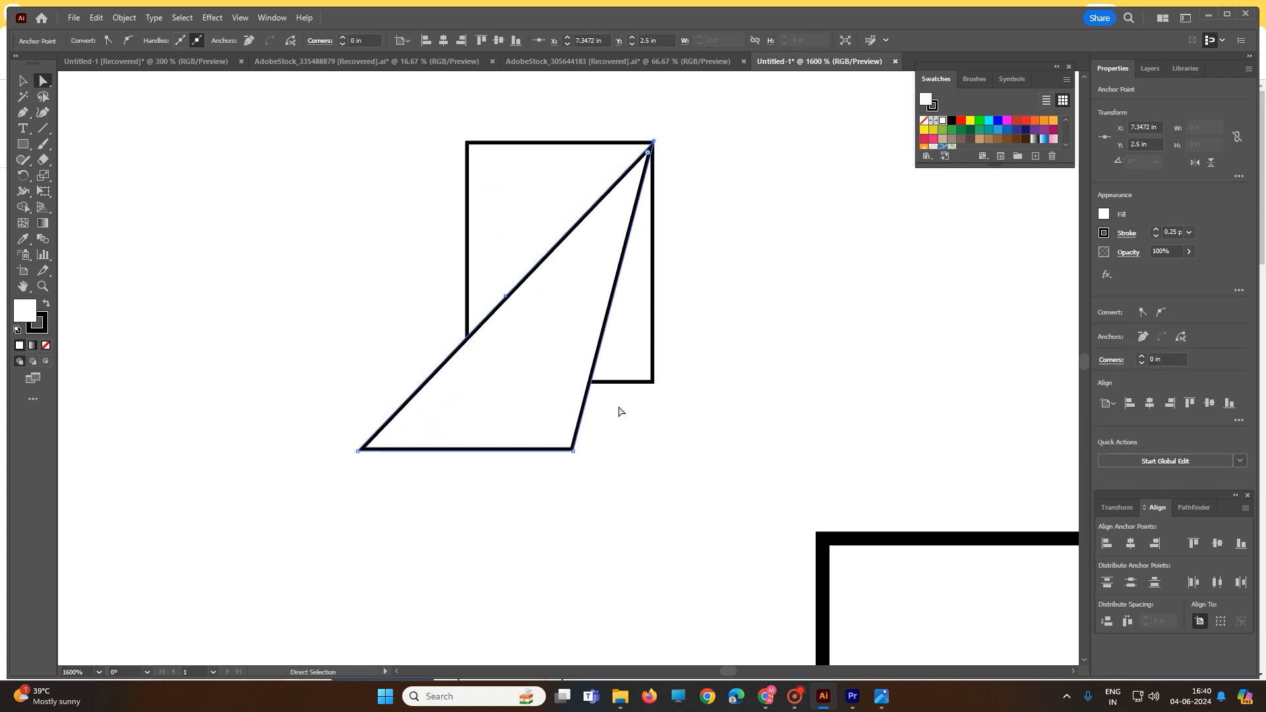
{"action": "left_click_drag", "start_coordinate": [573, 453], "coordinate": [653, 383]}
{"action": "mouse_move", "coordinate": [504, 302]}
{"action": "left_mouse_down"}
{"action": "mouse_move", "coordinate": [489, 237]}
{"action": "mouse_move", "coordinate": [506, 305]}
{"action": "left_mouse_up"}
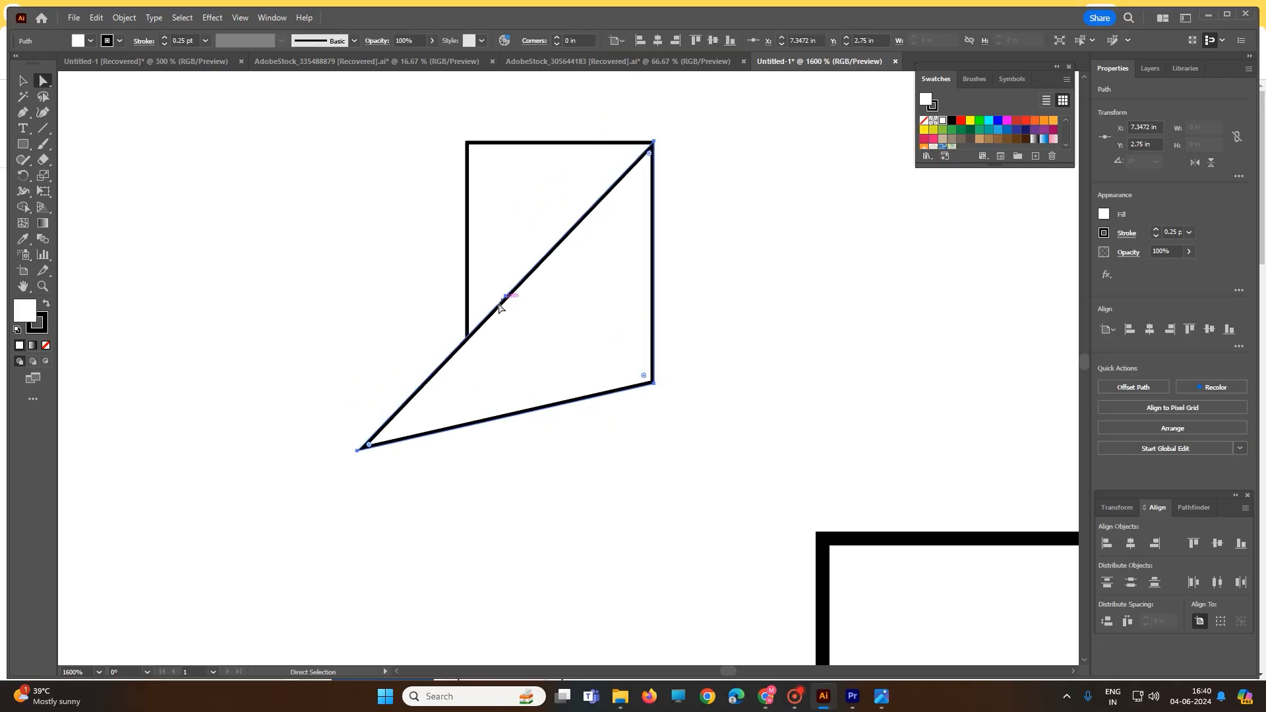
{"action": "left_click", "coordinate": [387, 345]}
{"action": "left_click", "coordinate": [361, 451]}
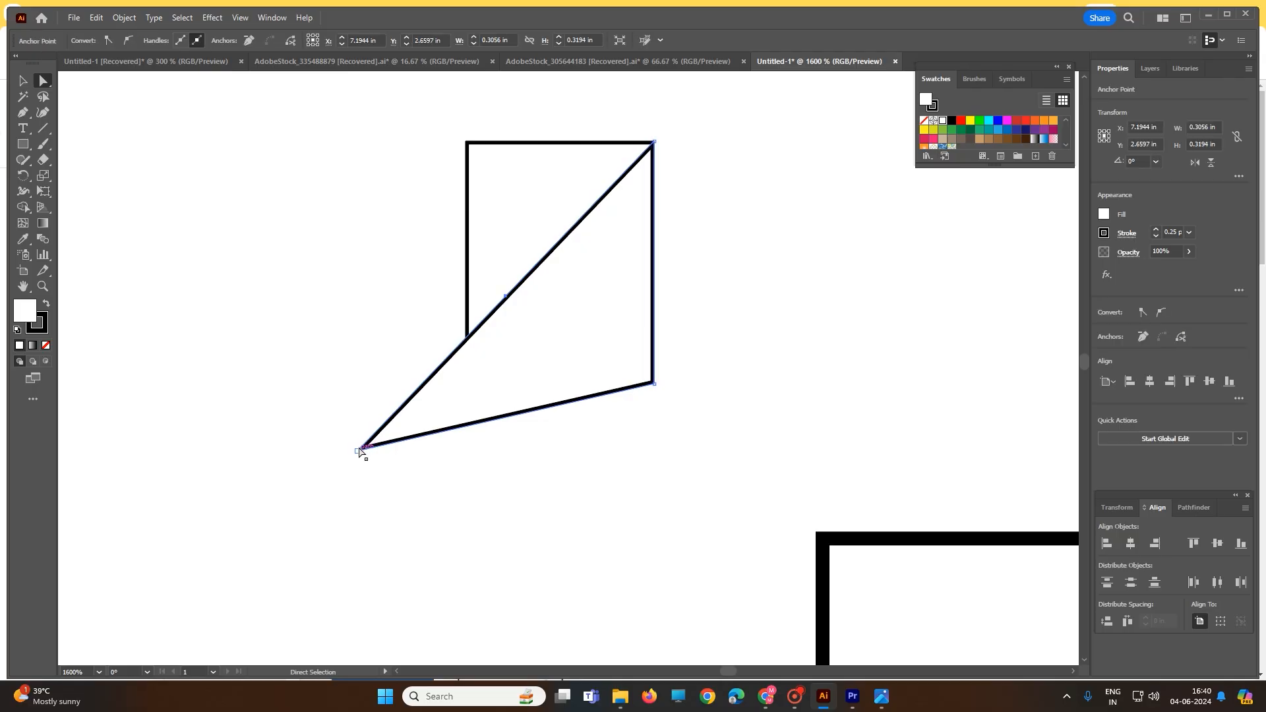
{"action": "left_click_drag", "start_coordinate": [361, 450], "coordinate": [471, 386]}
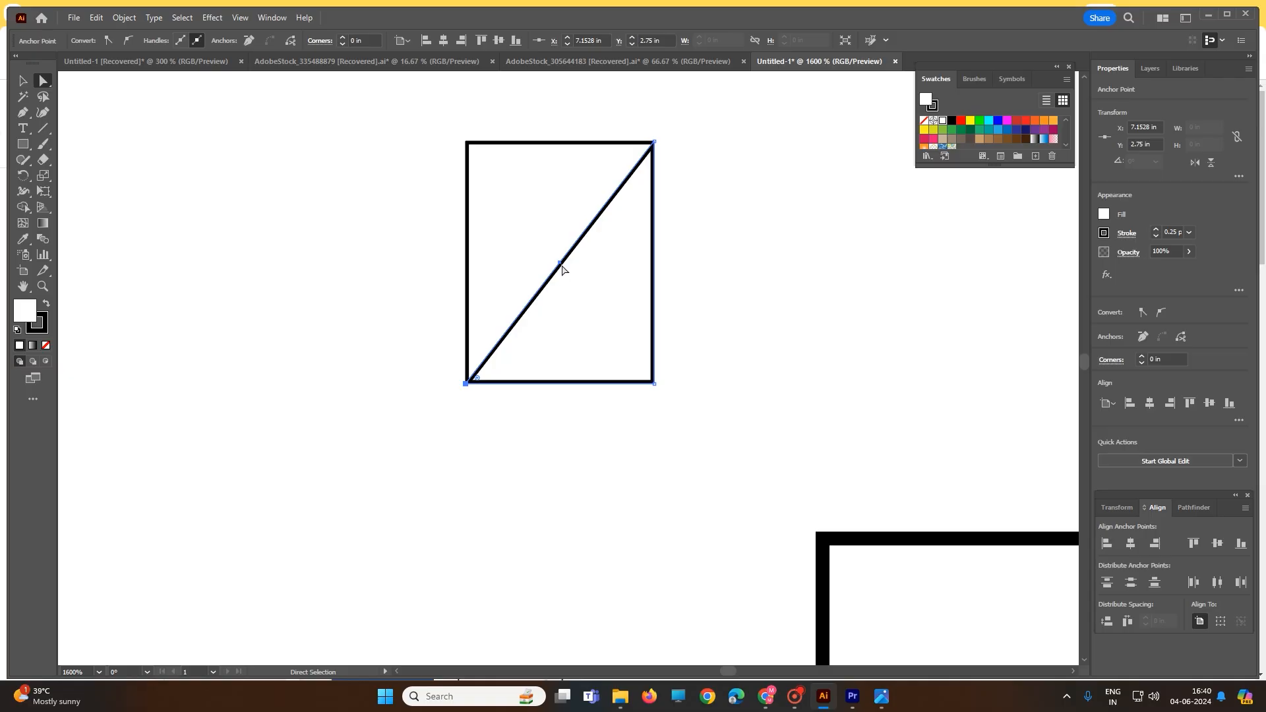
Move the triangle against the outside of the rectangle's left edge and paste a copy of it aligned over the rectangle
{"action": "left_click_drag", "start_coordinate": [561, 266], "coordinate": [373, 273]}
{"action": "left_click", "coordinate": [514, 292]}
{"action": "key", "text": "v"}
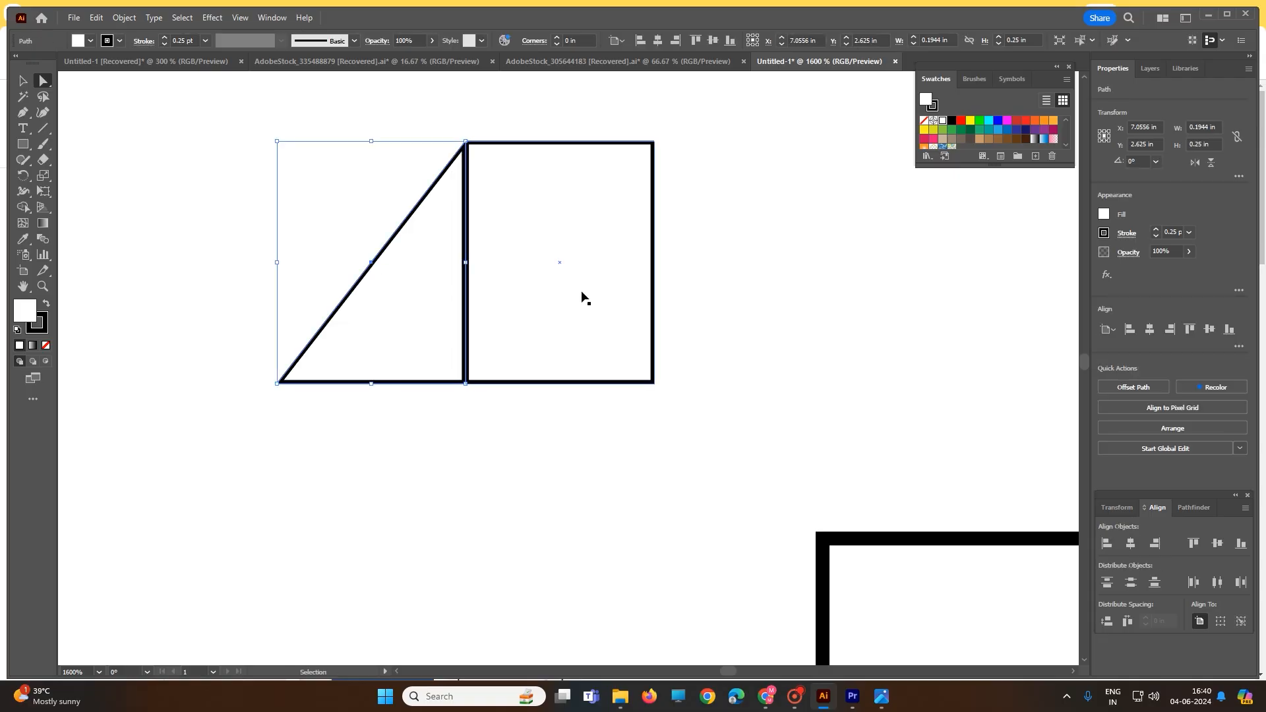
{"action": "key", "text": "ctrl+v"}
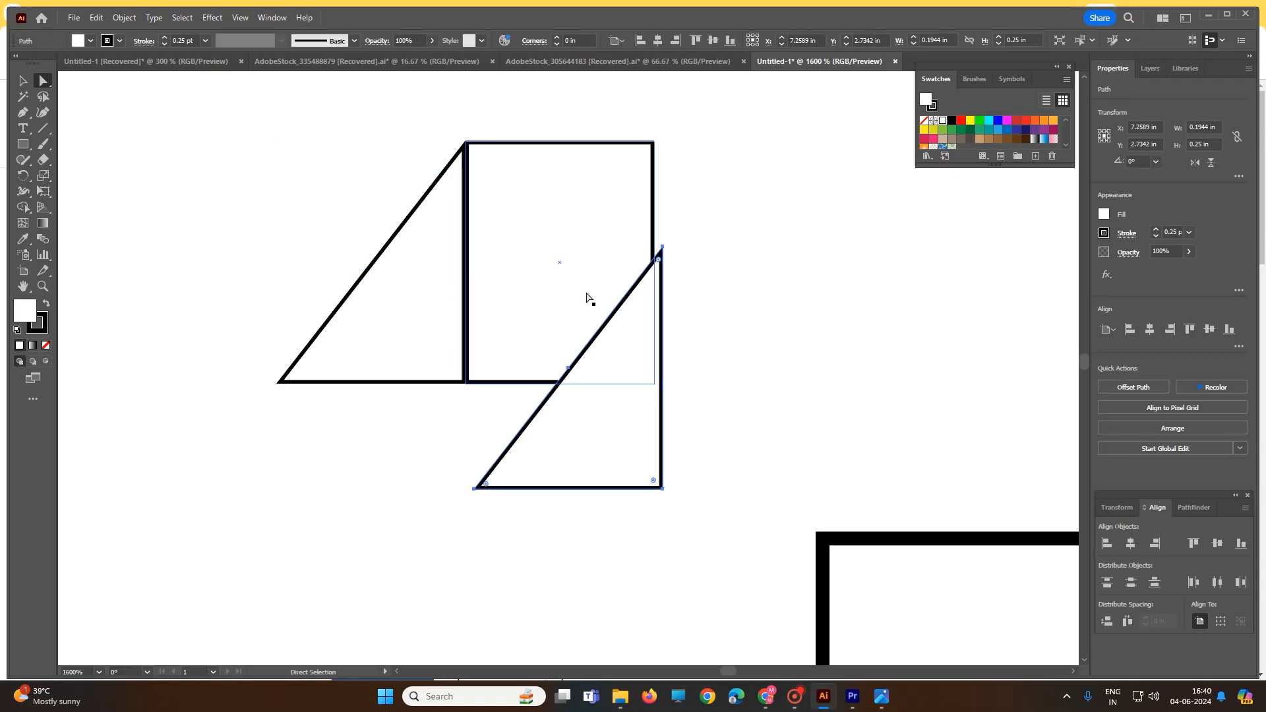
{"action": "left_click_drag", "start_coordinate": [569, 377], "coordinate": [553, 271]}
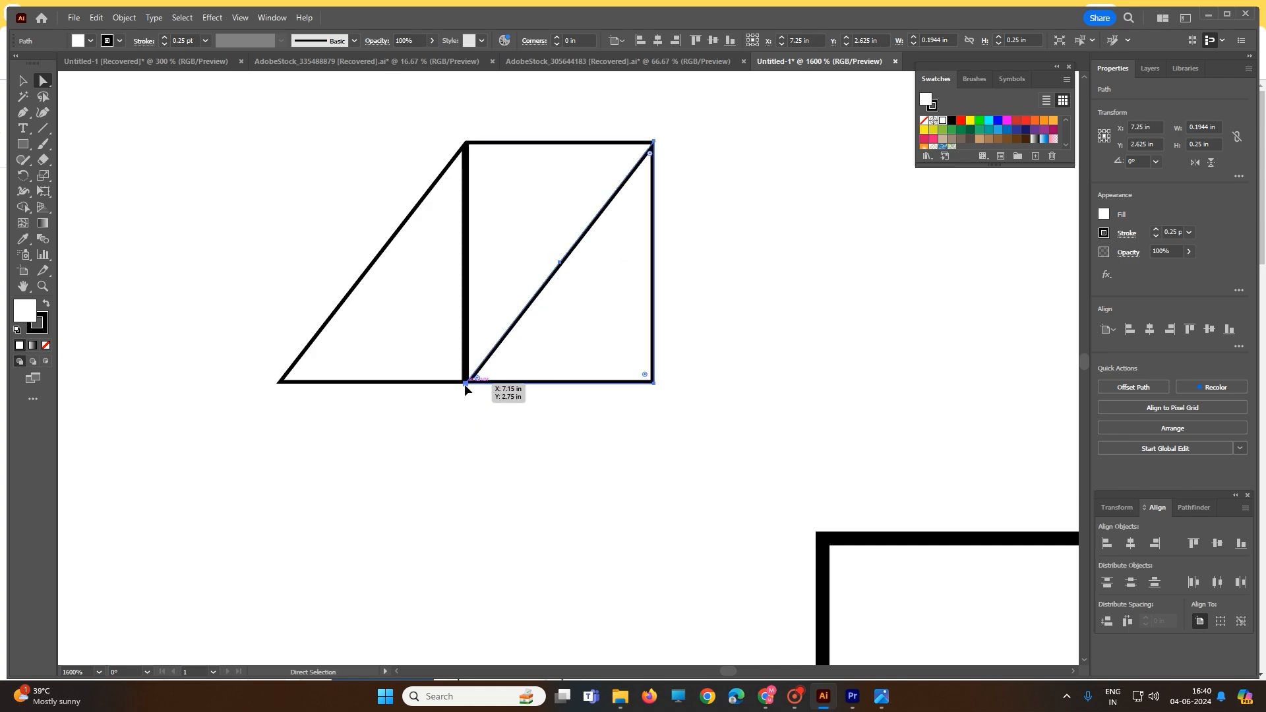
Stretch the triangle copy to about 0.39 in wide, from the left triangle's lower tip to the rectangle's right edge
{"action": "left_click_drag", "start_coordinate": [465, 383], "coordinate": [418, 386]}
{"action": "left_click", "coordinate": [487, 429]}
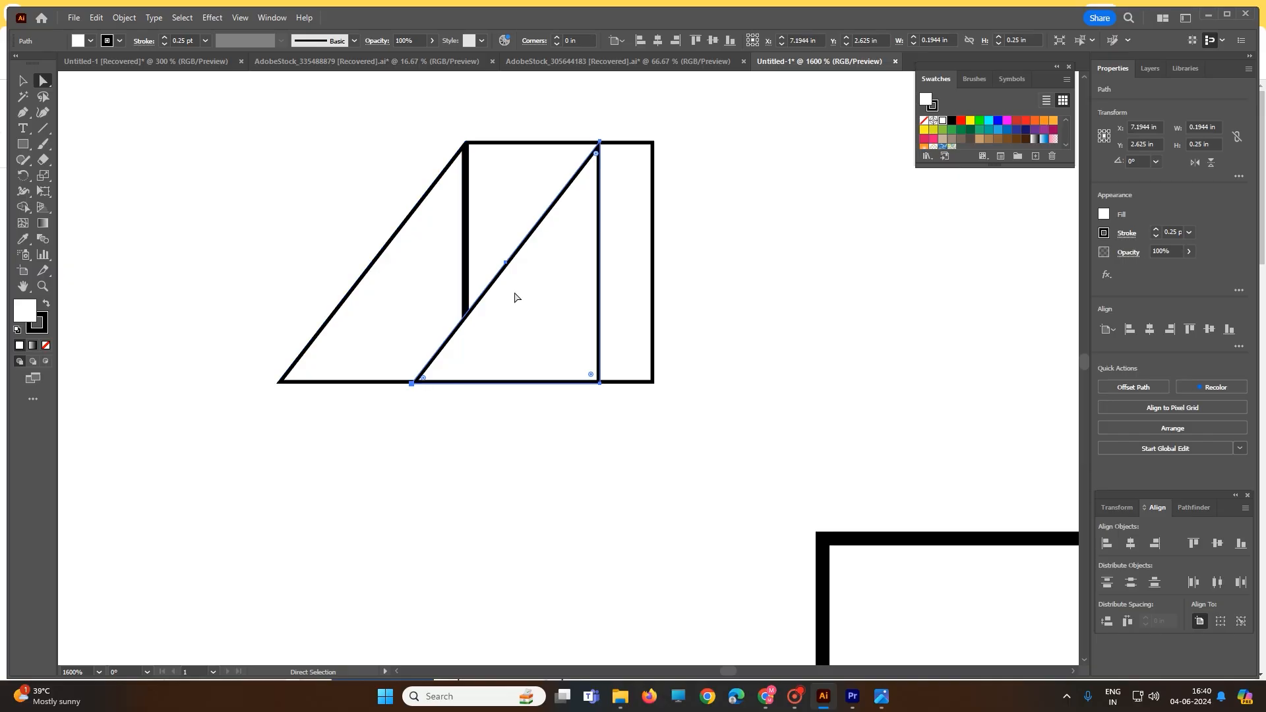
{"action": "key", "text": "ctrl"}
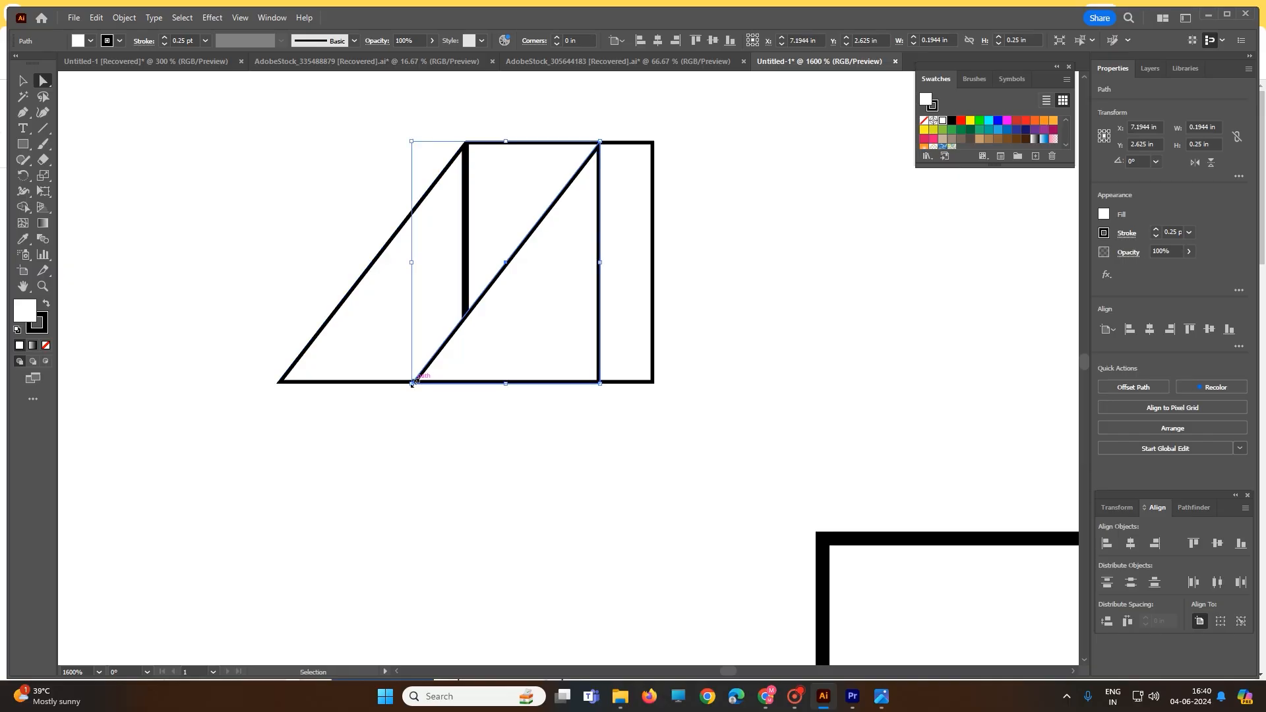
{"action": "left_click_drag", "start_coordinate": [412, 382], "coordinate": [277, 384]}
{"action": "left_click_drag", "start_coordinate": [596, 145], "coordinate": [645, 143]}
{"action": "left_click_drag", "start_coordinate": [652, 142], "coordinate": [654, 142]}
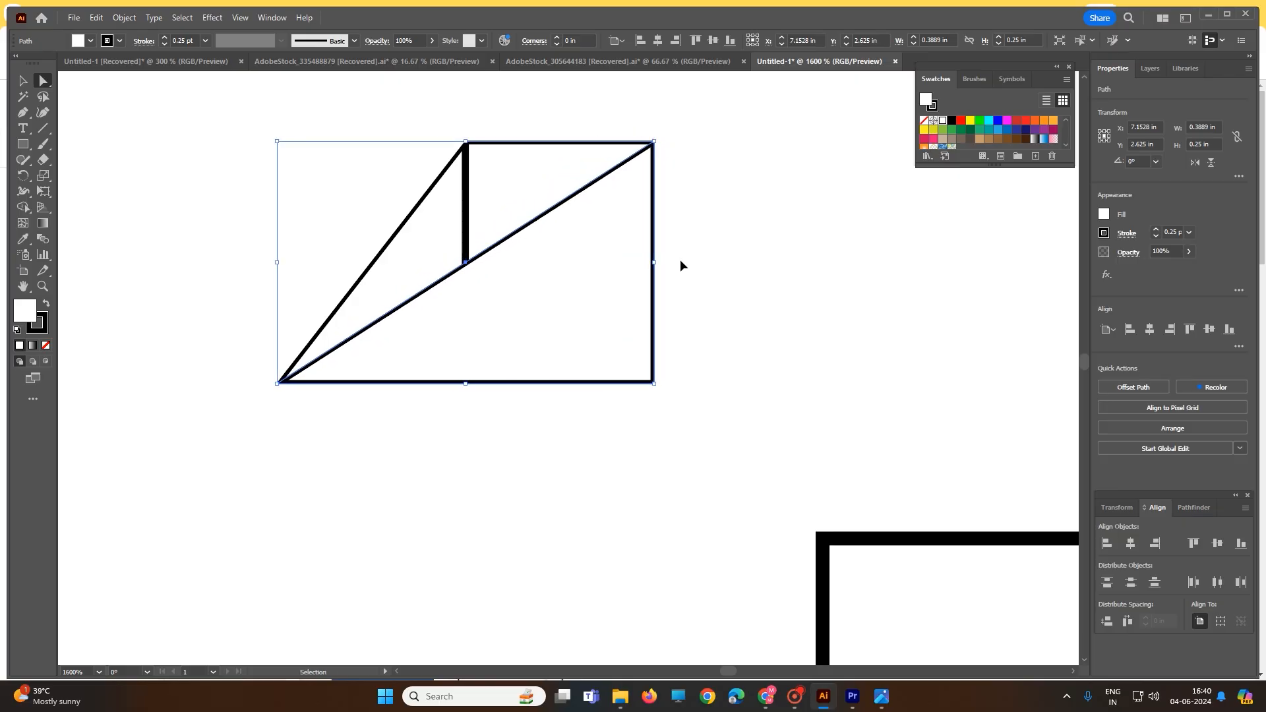
{"action": "mouse_move", "coordinate": [653, 382]}
{"action": "left_mouse_down"}
{"action": "mouse_move", "coordinate": [650, 371]}
{"action": "mouse_move", "coordinate": [652, 381]}
{"action": "left_mouse_up"}
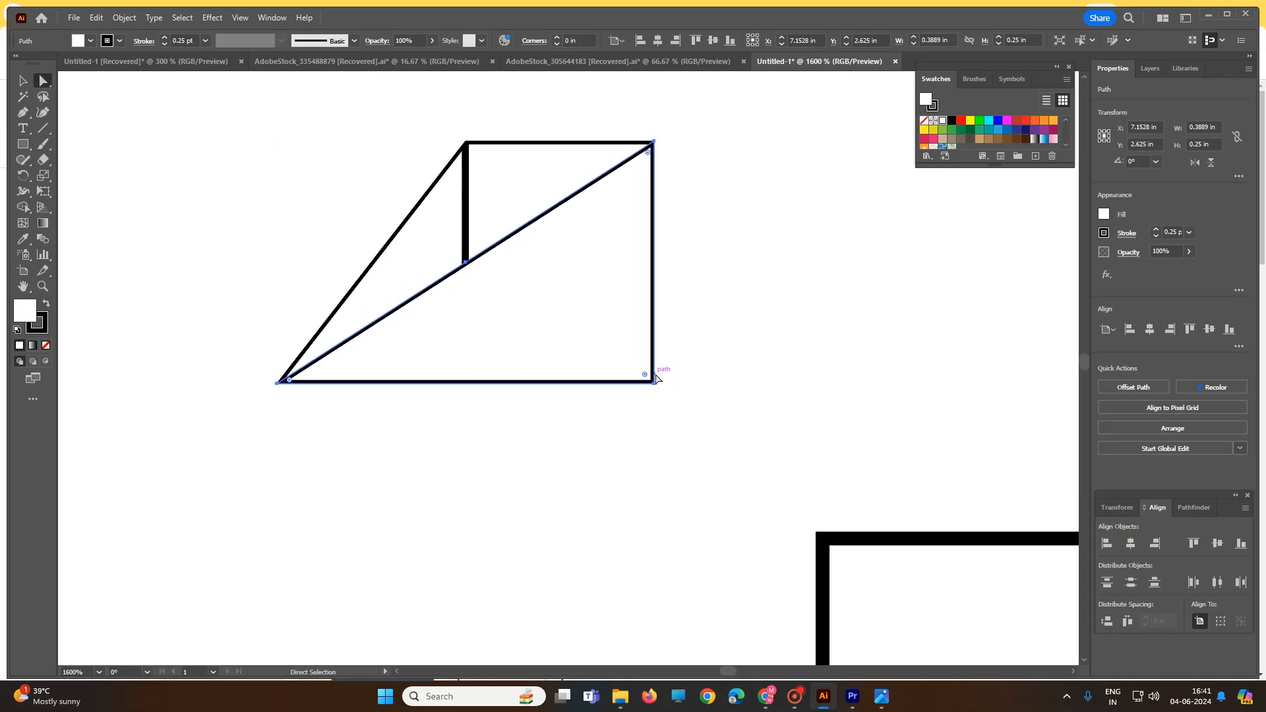
Fill the small rectangle with dark brown and the wide front triangle with red
{"action": "left_click", "coordinate": [24, 81]}
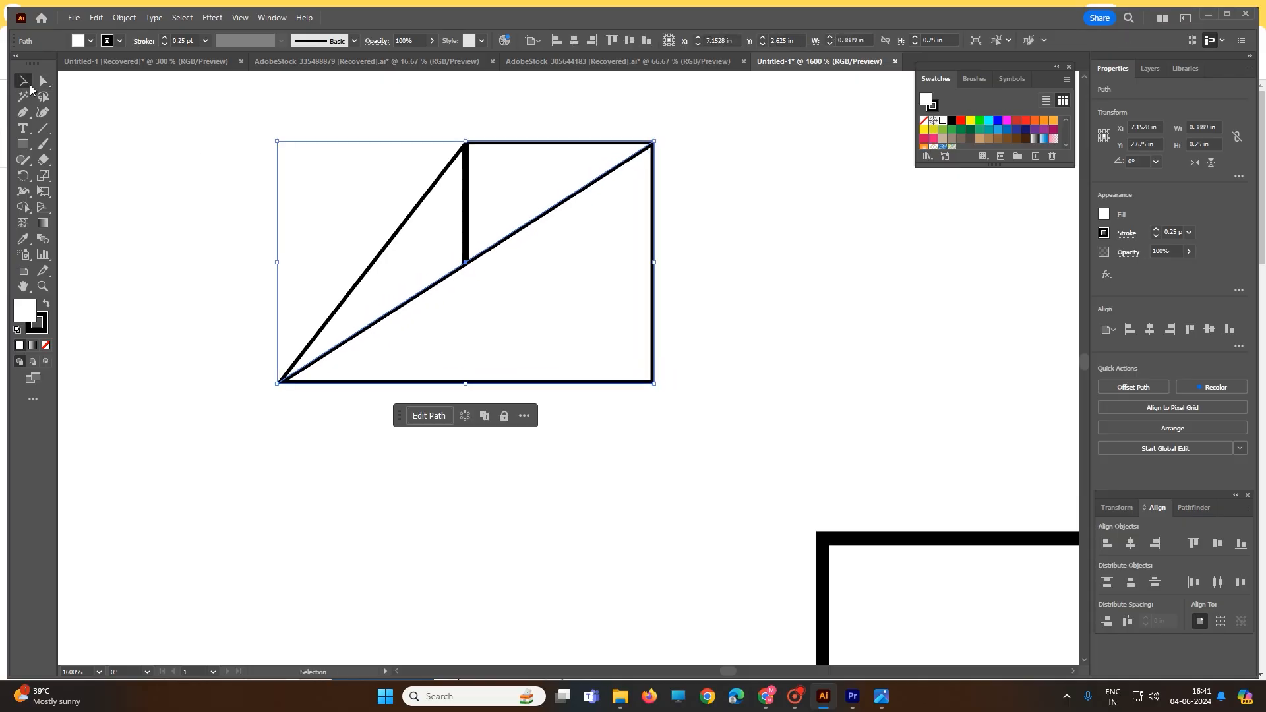
{"action": "left_click", "coordinate": [315, 250]}
{"action": "left_click", "coordinate": [528, 184]}
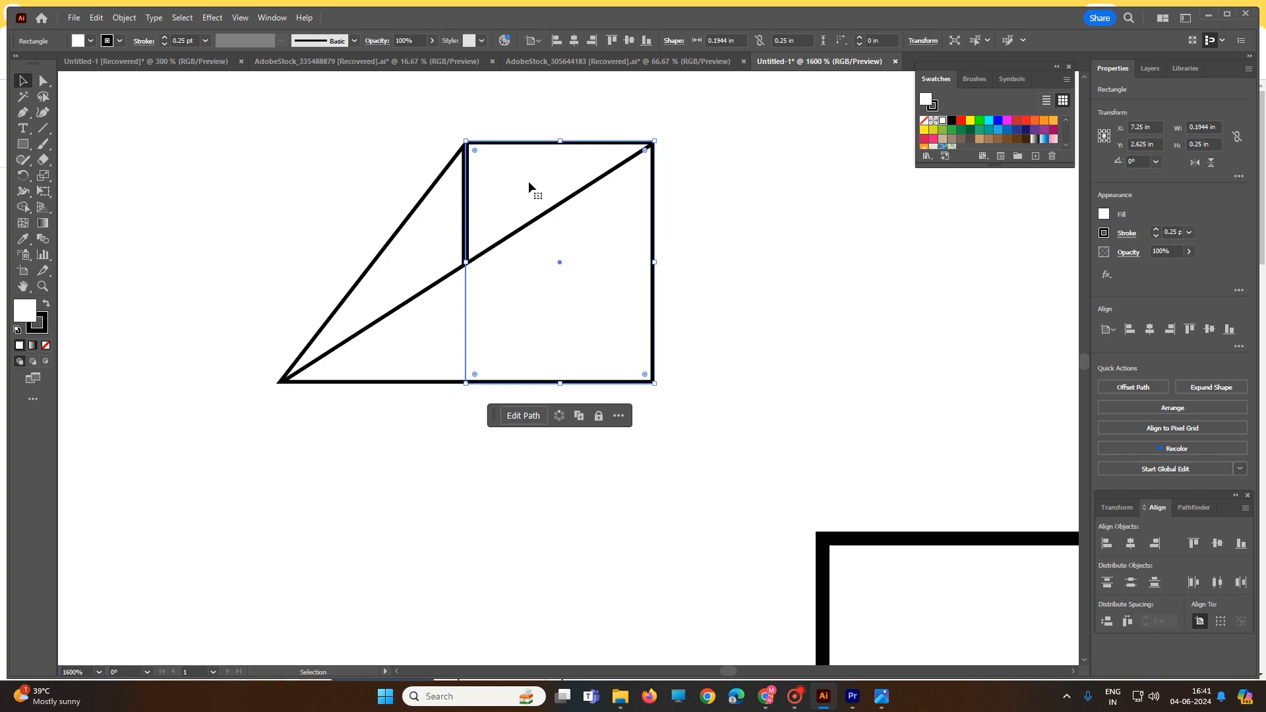
{"action": "left_click", "coordinate": [1019, 138]}
{"action": "left_click", "coordinate": [575, 276]}
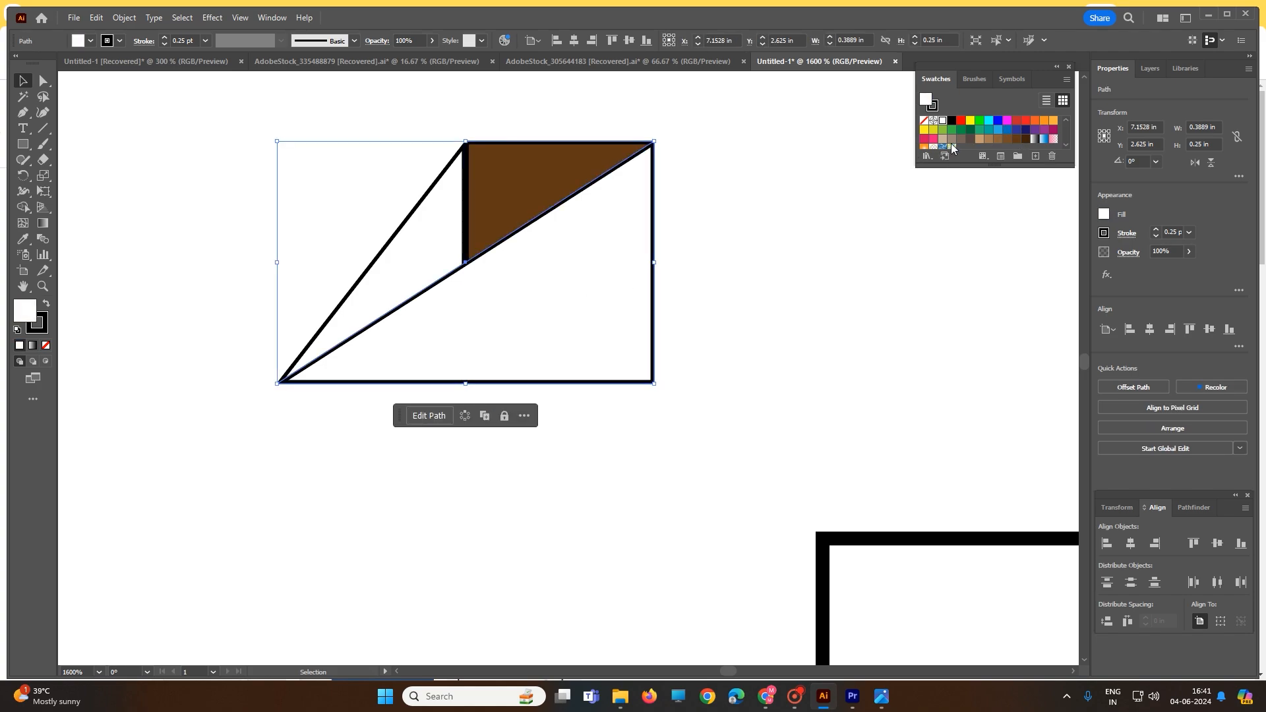
{"action": "left_click", "coordinate": [1029, 125]}
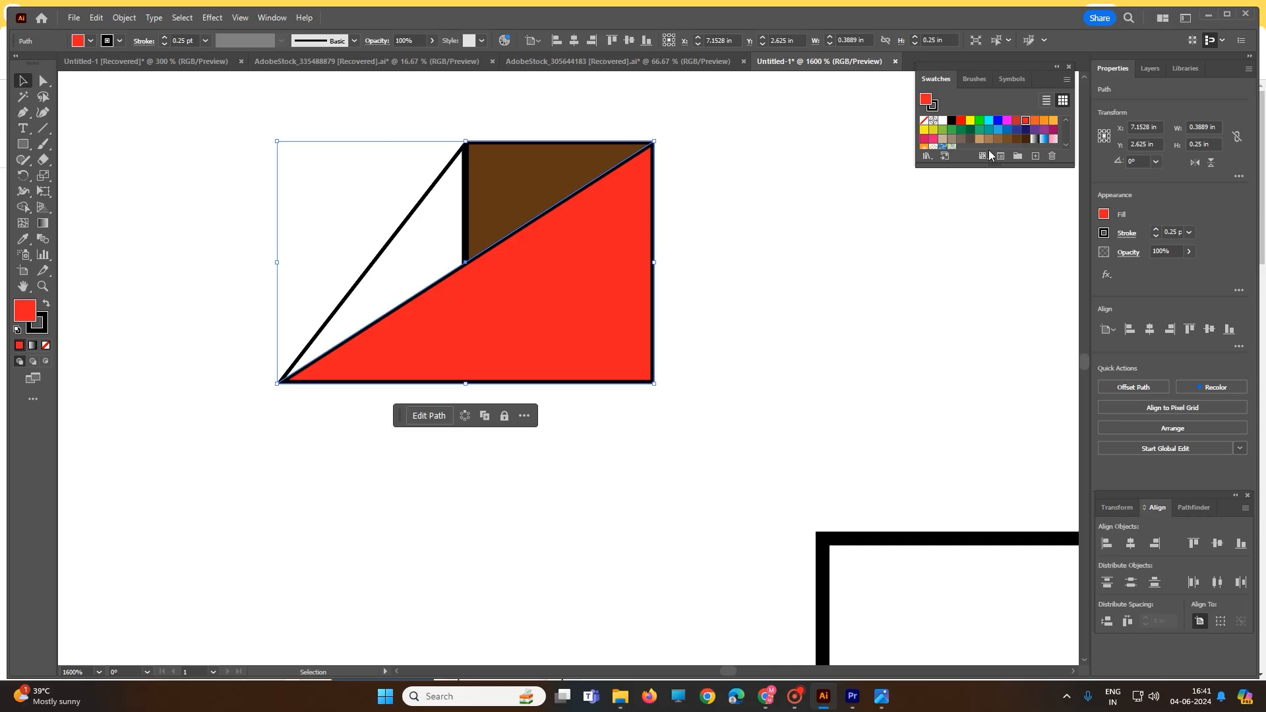
Fill the left triangle with red and the small rectangle with green, and deselect the shapes
{"action": "left_click", "coordinate": [414, 237]}
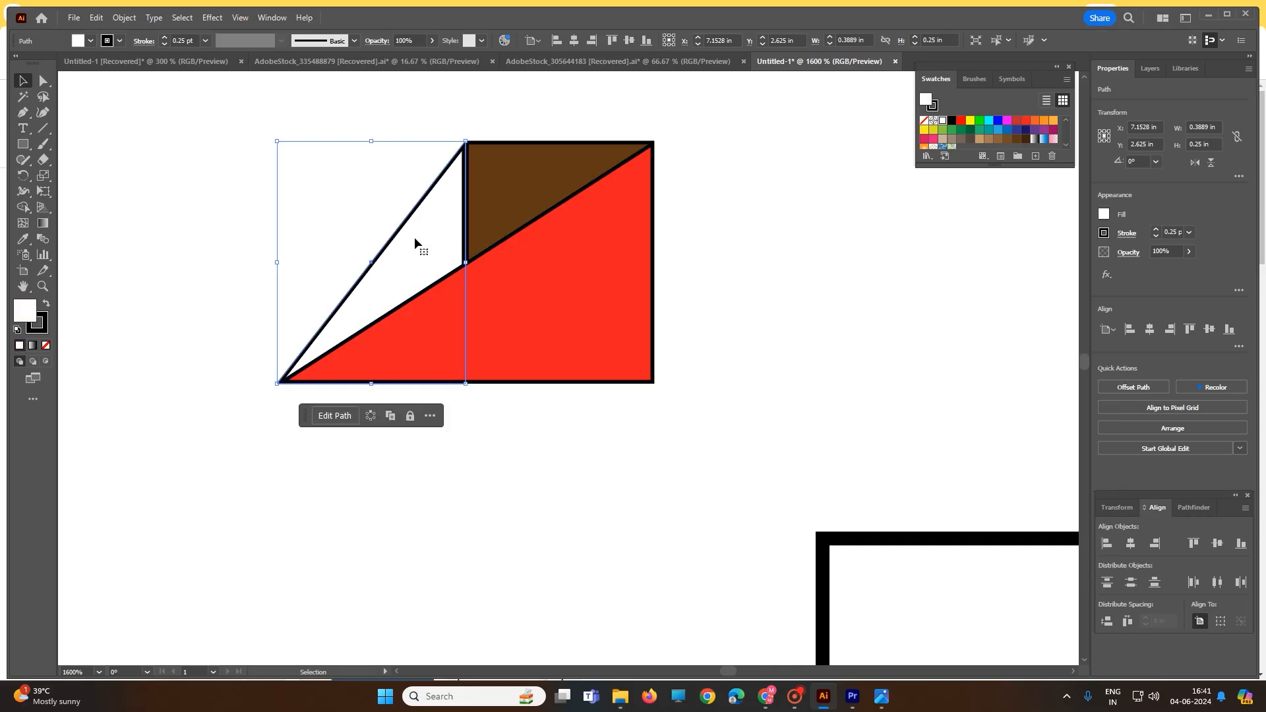
{"action": "left_click", "coordinate": [1025, 121]}
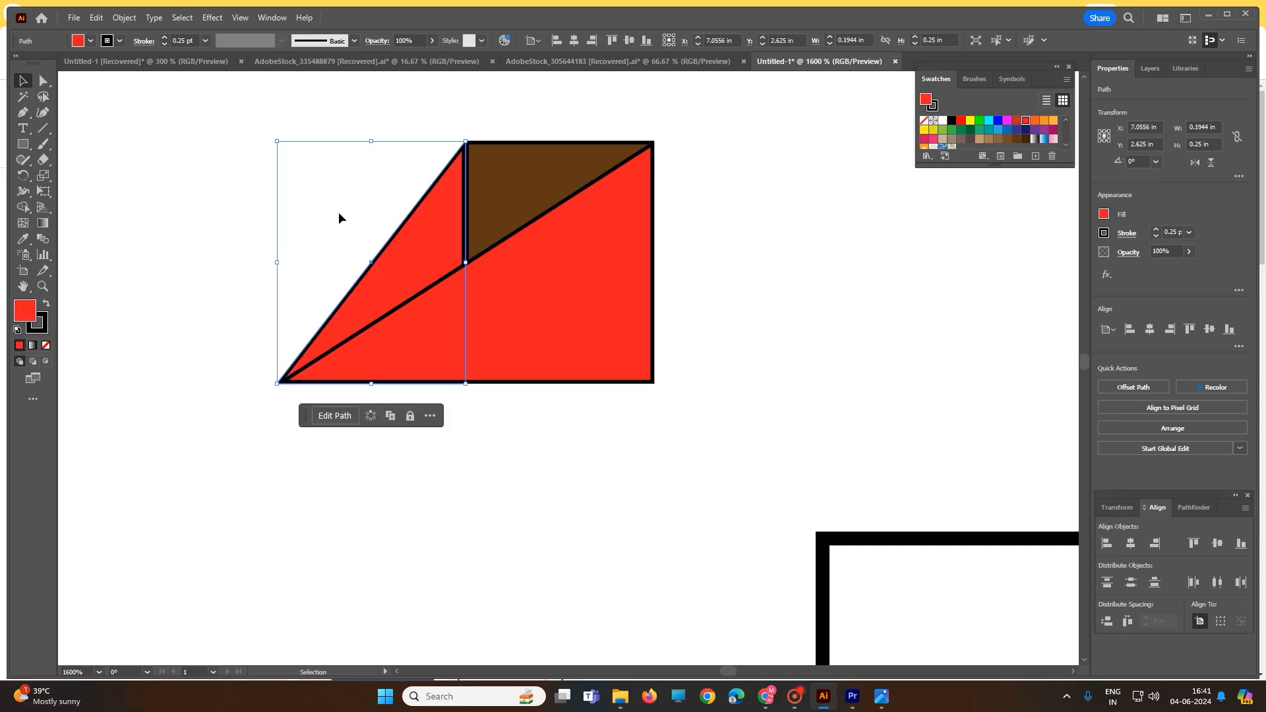
{"action": "left_click", "coordinate": [525, 181]}
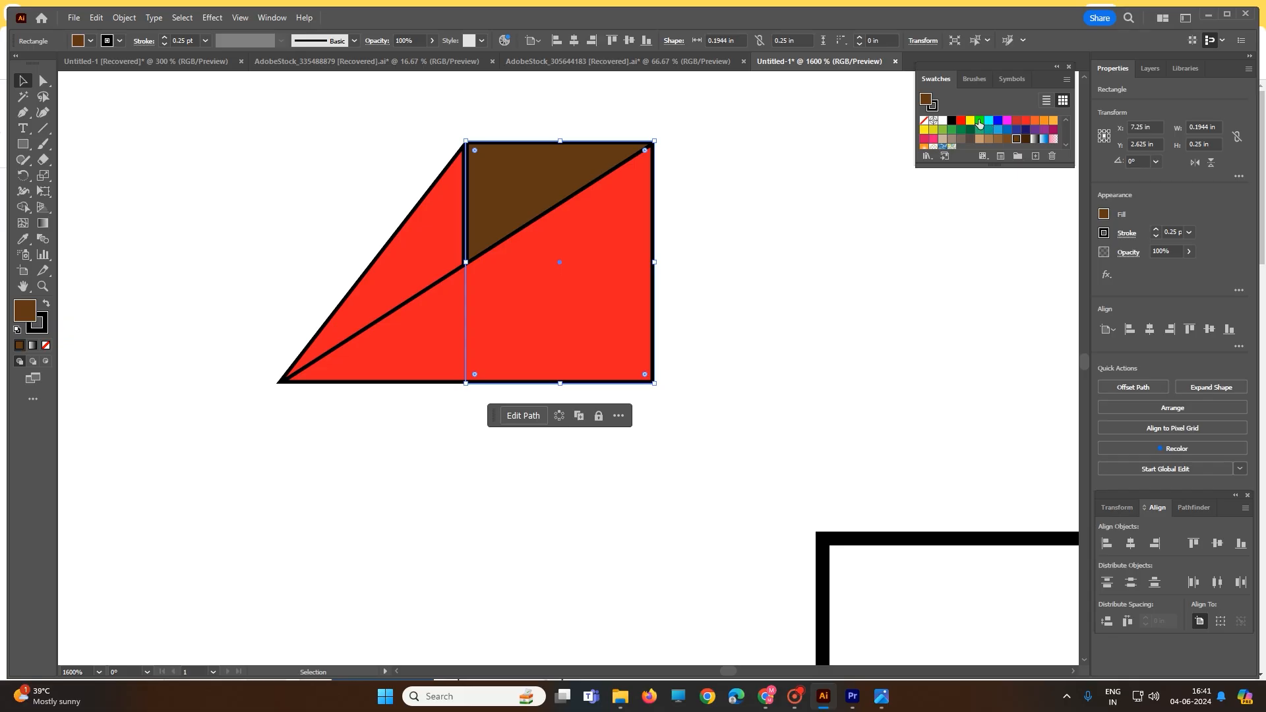
{"action": "left_click", "coordinate": [979, 122]}
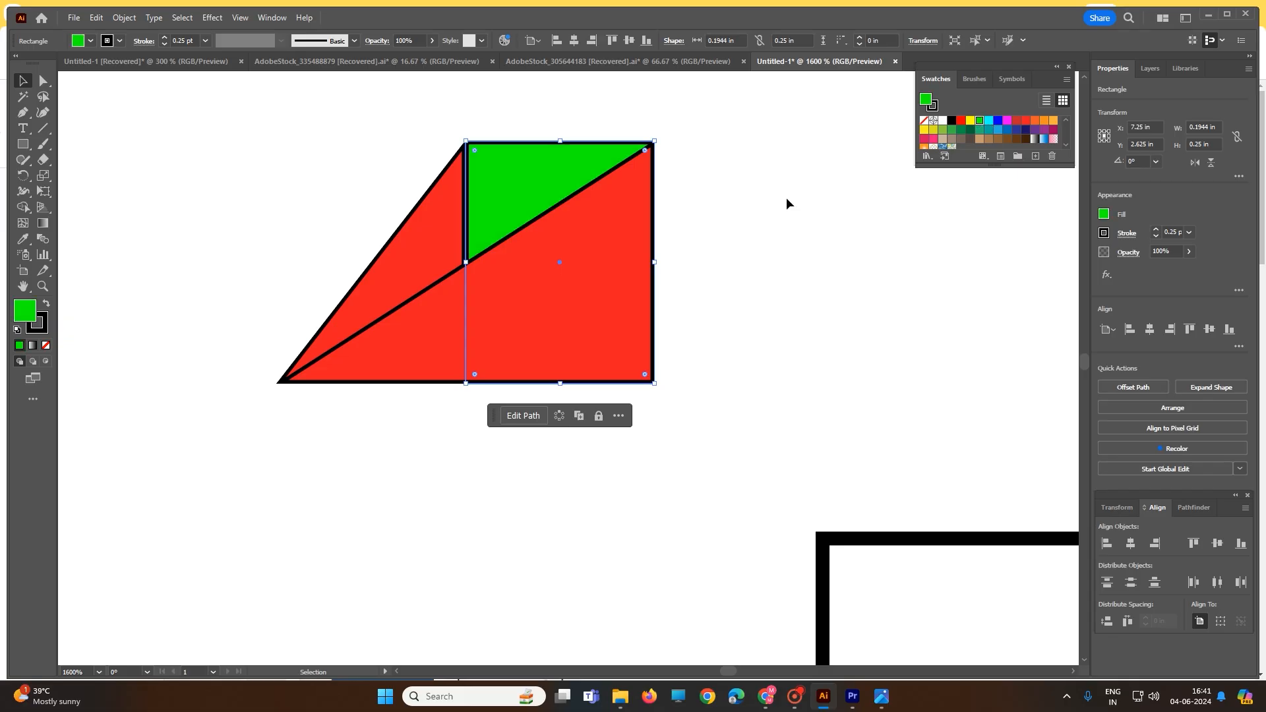
{"action": "left_click", "coordinate": [297, 231]}
Select all the logo shapes and move them inside the card's upper-left corner
{"action": "scroll", "coordinate": [323, 247], "scroll_direction": "down", "scroll_amount": 1}
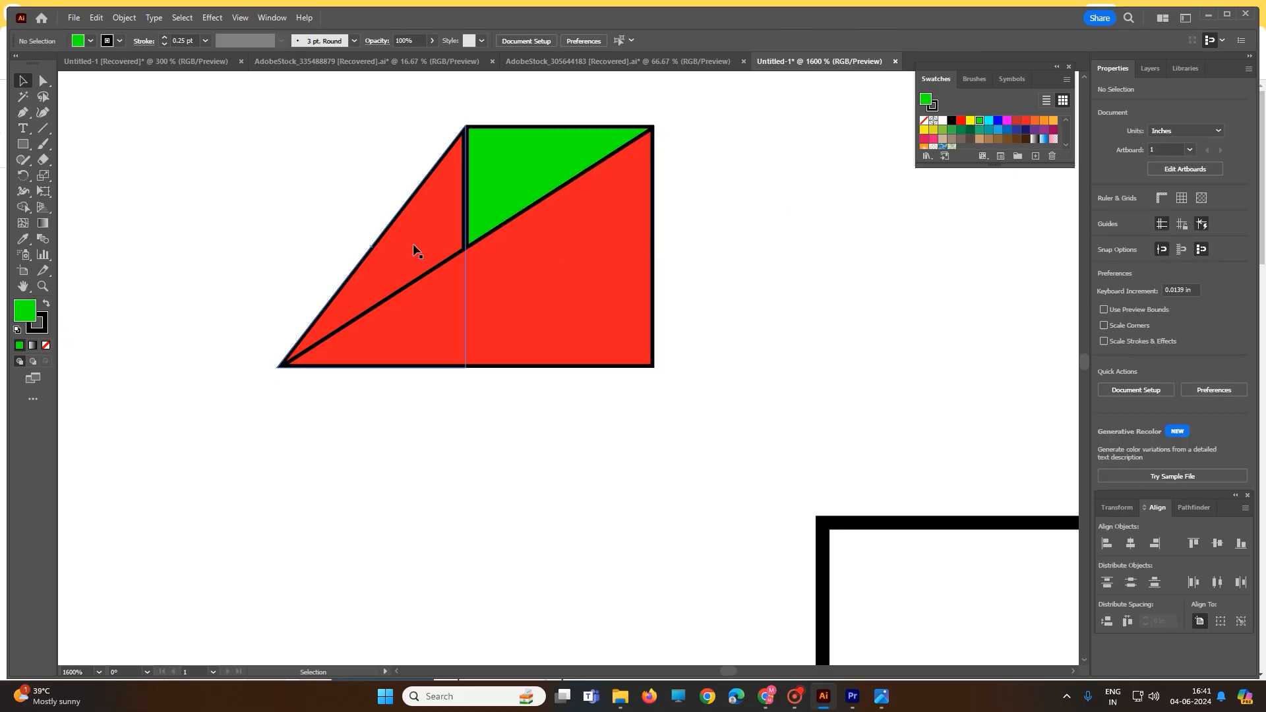
{"action": "scroll", "coordinate": [414, 249], "scroll_direction": "down", "scroll_amount": 5}
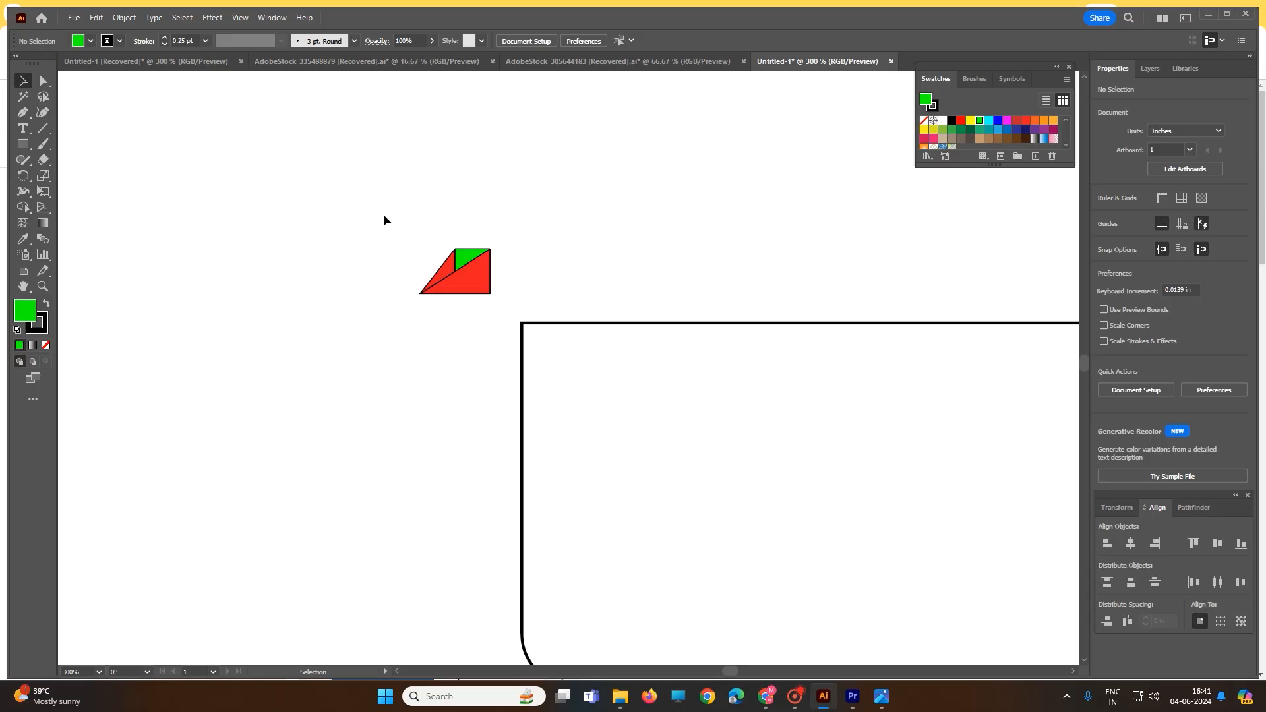
{"action": "left_click_drag", "start_coordinate": [384, 215], "coordinate": [592, 373]}
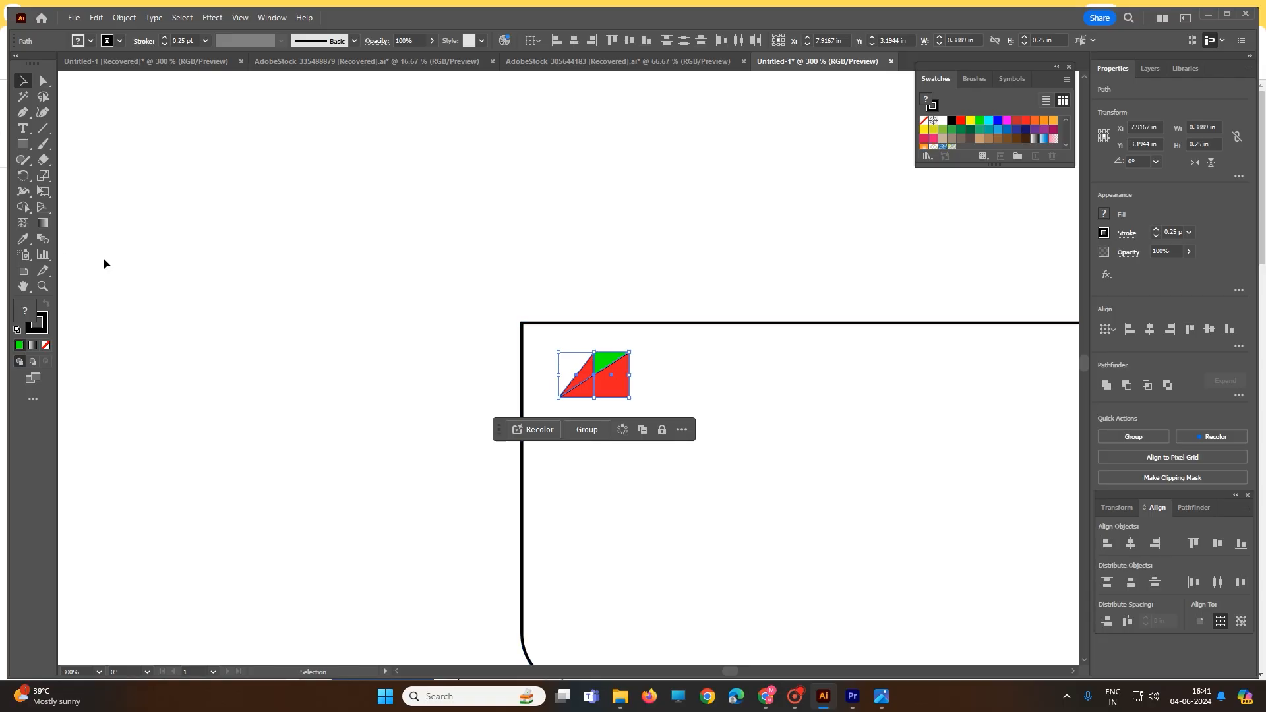
Add a text area about 1.05 by 0.32 in beside the logo on the card, reading "ChhapDesign"
{"action": "left_click", "coordinate": [25, 129]}
{"action": "left_click_drag", "start_coordinate": [668, 352], "coordinate": [858, 409]}
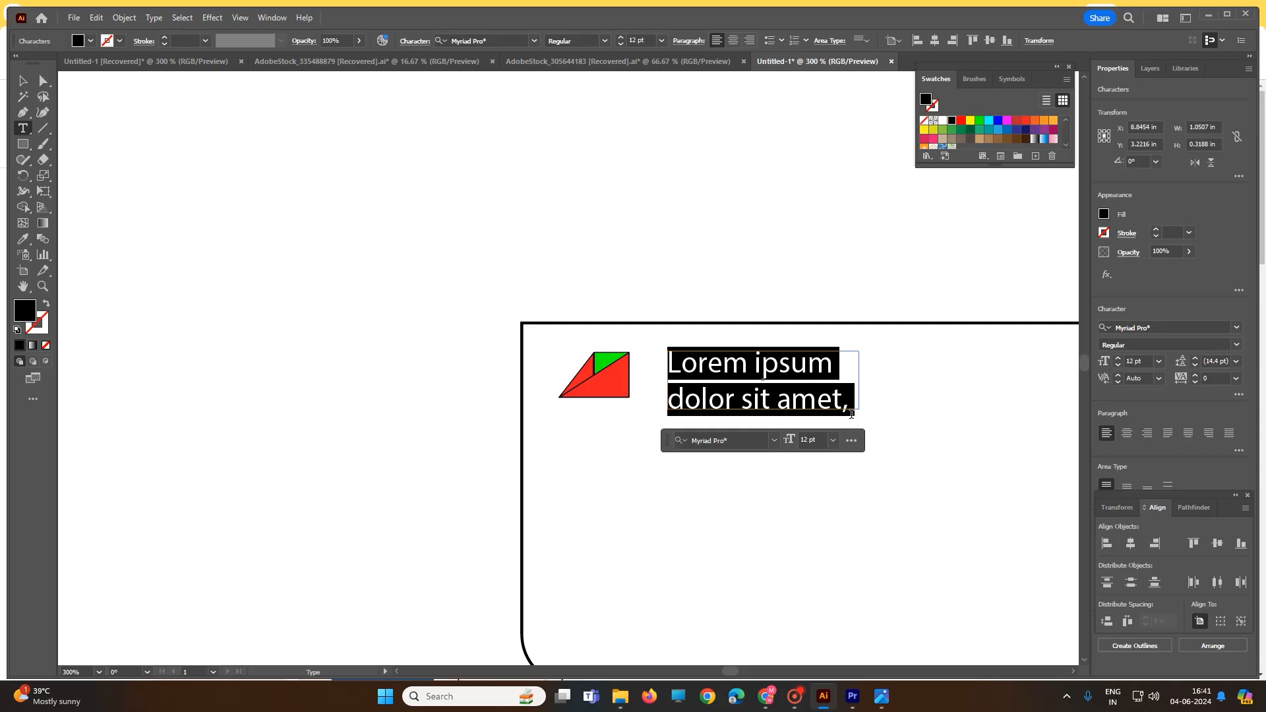
{"action": "type", "text": "C"}
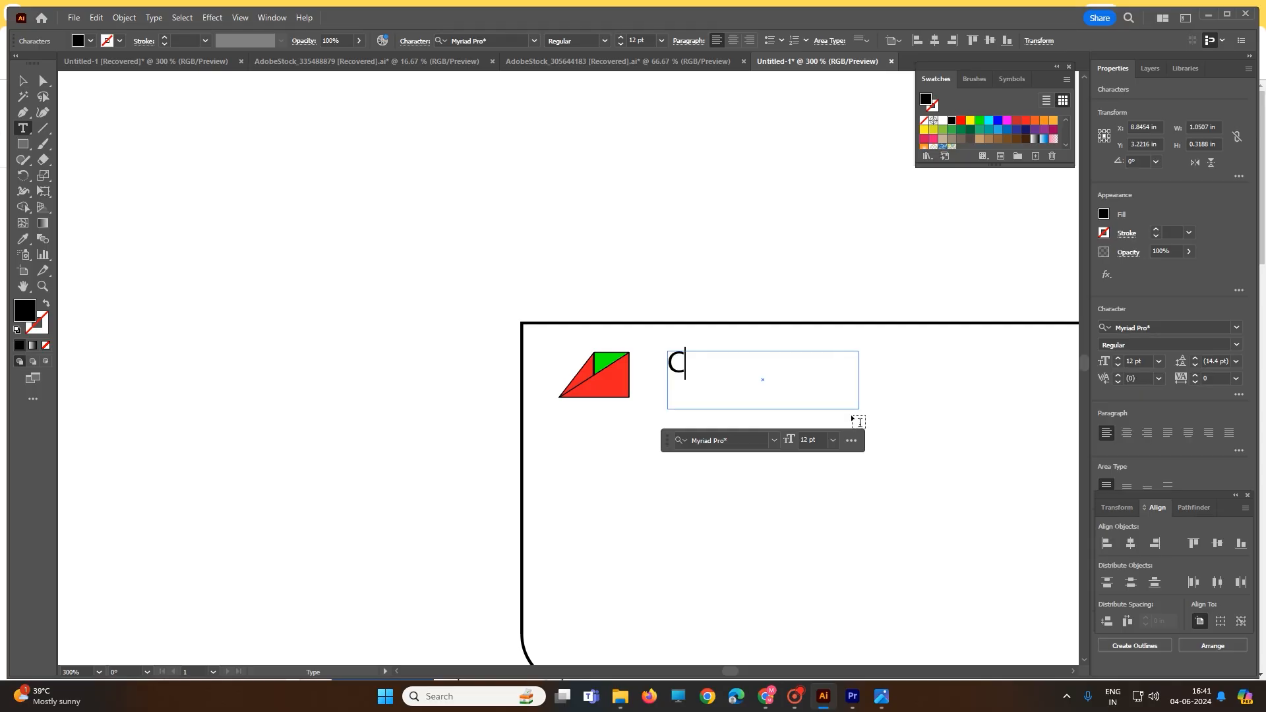
{"action": "type", "text": "hhapDe"}
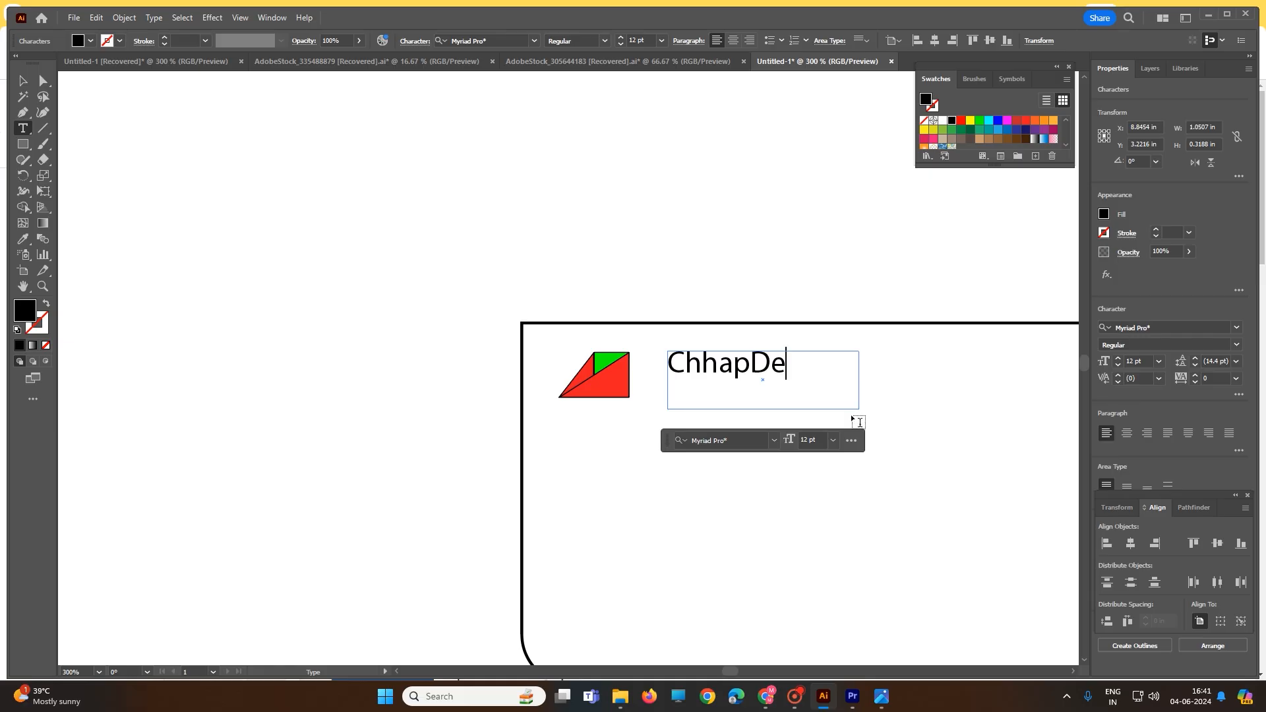
{"action": "type", "text": "sign"}
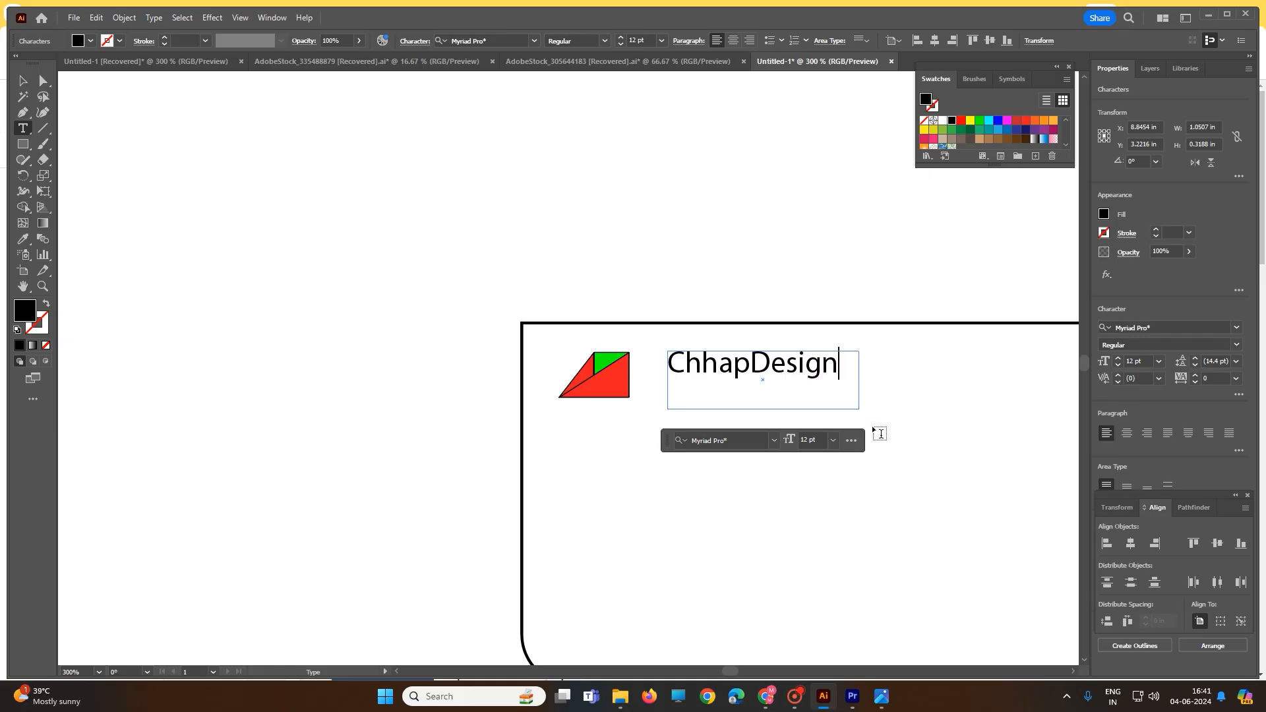
Enlarge the letter D in the ChhapDesign text with the Touch Type tool
{"action": "left_click_drag", "start_coordinate": [770, 363], "coordinate": [759, 365]}
{"action": "left_click", "coordinate": [29, 136]}
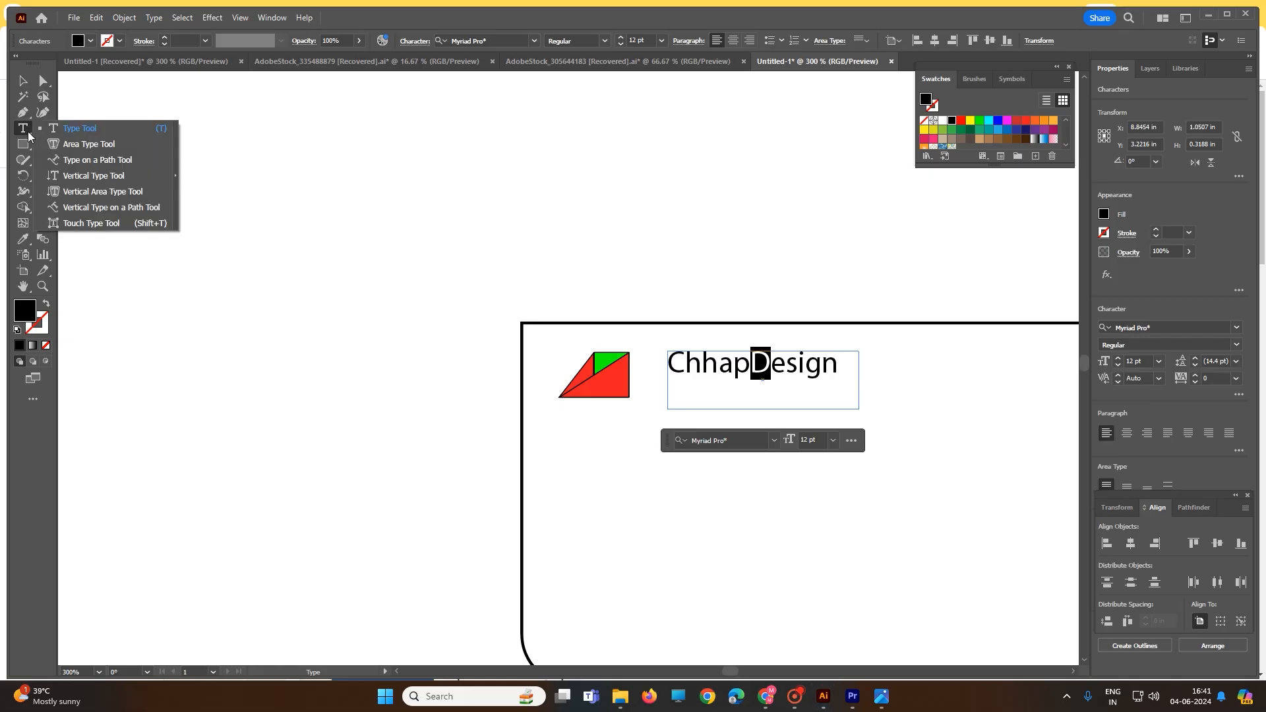
{"action": "left_click", "coordinate": [91, 223]}
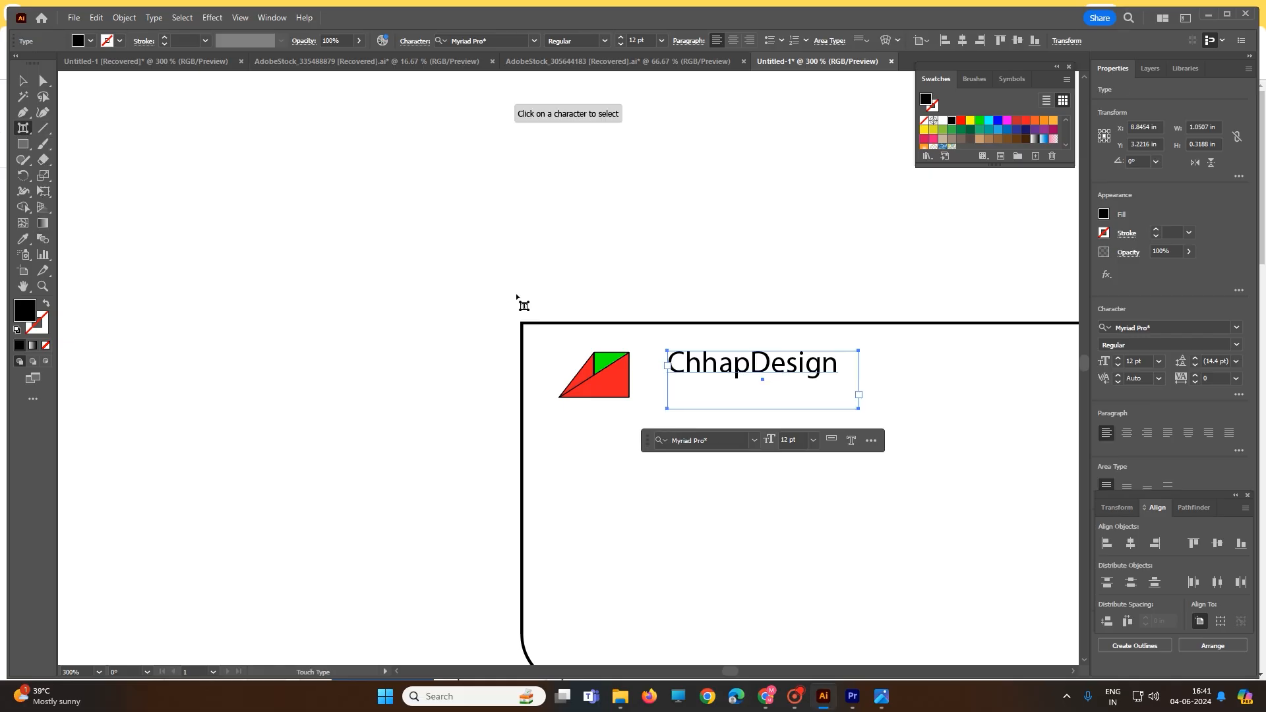
{"action": "left_click", "coordinate": [761, 366]}
{"action": "left_click_drag", "start_coordinate": [770, 350], "coordinate": [779, 331]}
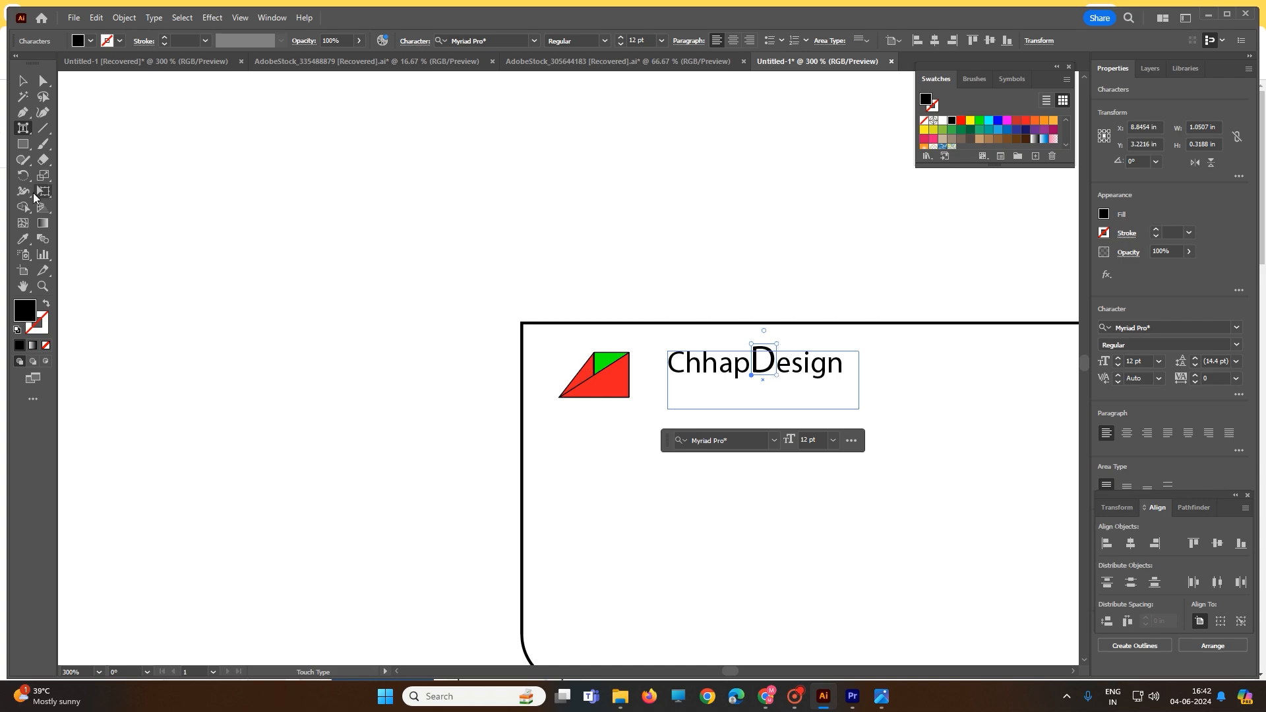
Reselect the letter D with the Touch Type tool and scale it up slightly more
{"action": "left_click", "coordinate": [22, 81]}
{"action": "left_click", "coordinate": [26, 132]}
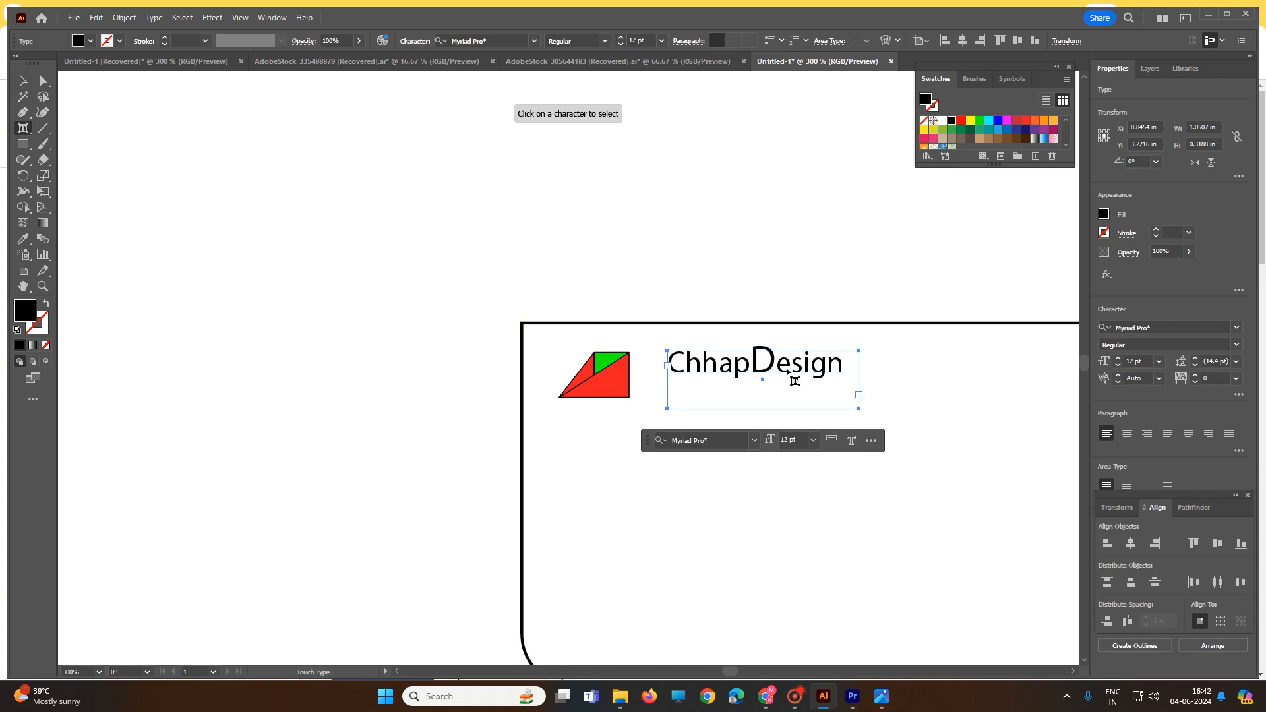
{"action": "left_click", "coordinate": [765, 352]}
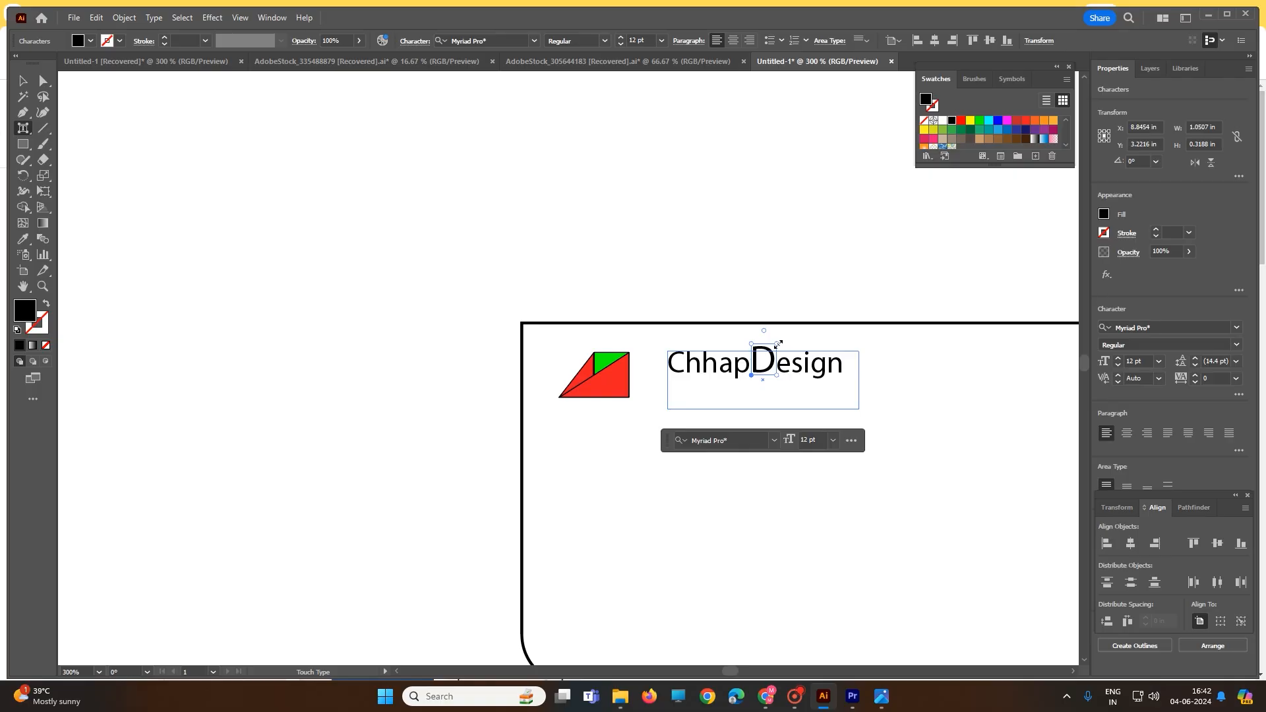
{"action": "left_click_drag", "start_coordinate": [779, 343], "coordinate": [785, 340]}
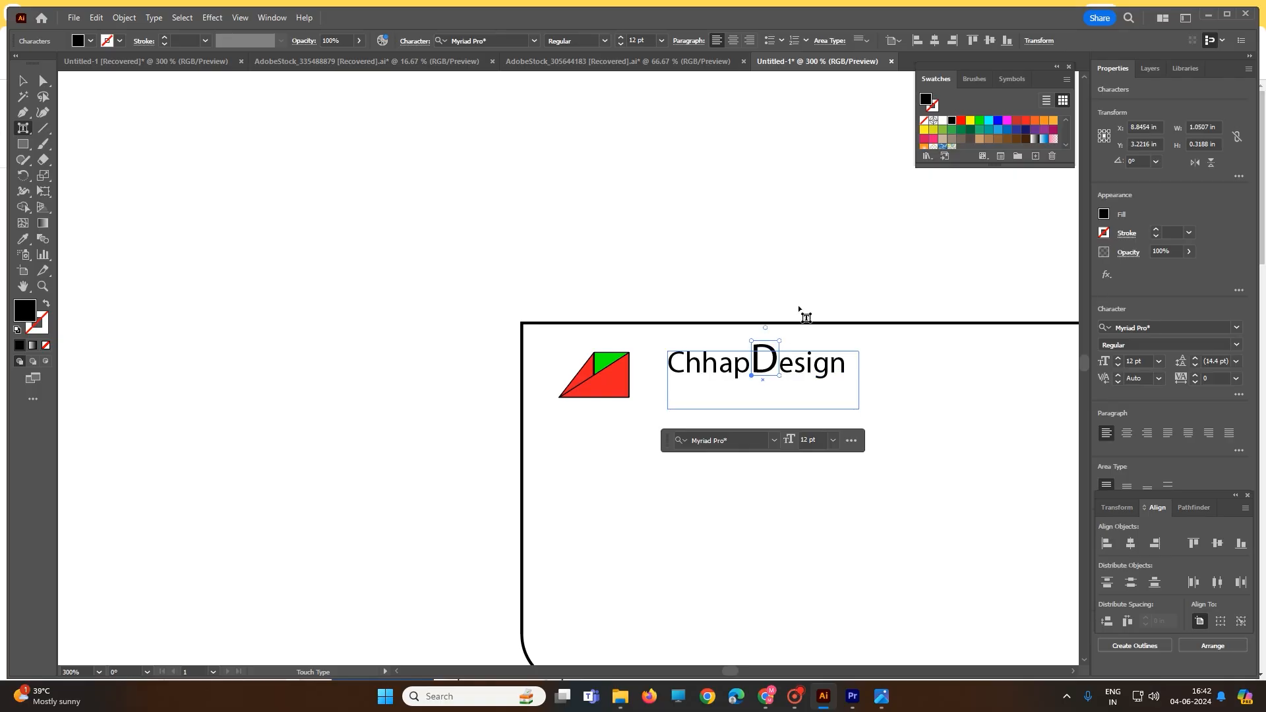
{"action": "left_click", "coordinate": [789, 337]}
Tilt the letter D clockwise and rotate the initial C slightly clockwise with the Touch Type tool
{"action": "left_click", "coordinate": [770, 354]}
{"action": "left_click_drag", "start_coordinate": [766, 327], "coordinate": [775, 329]}
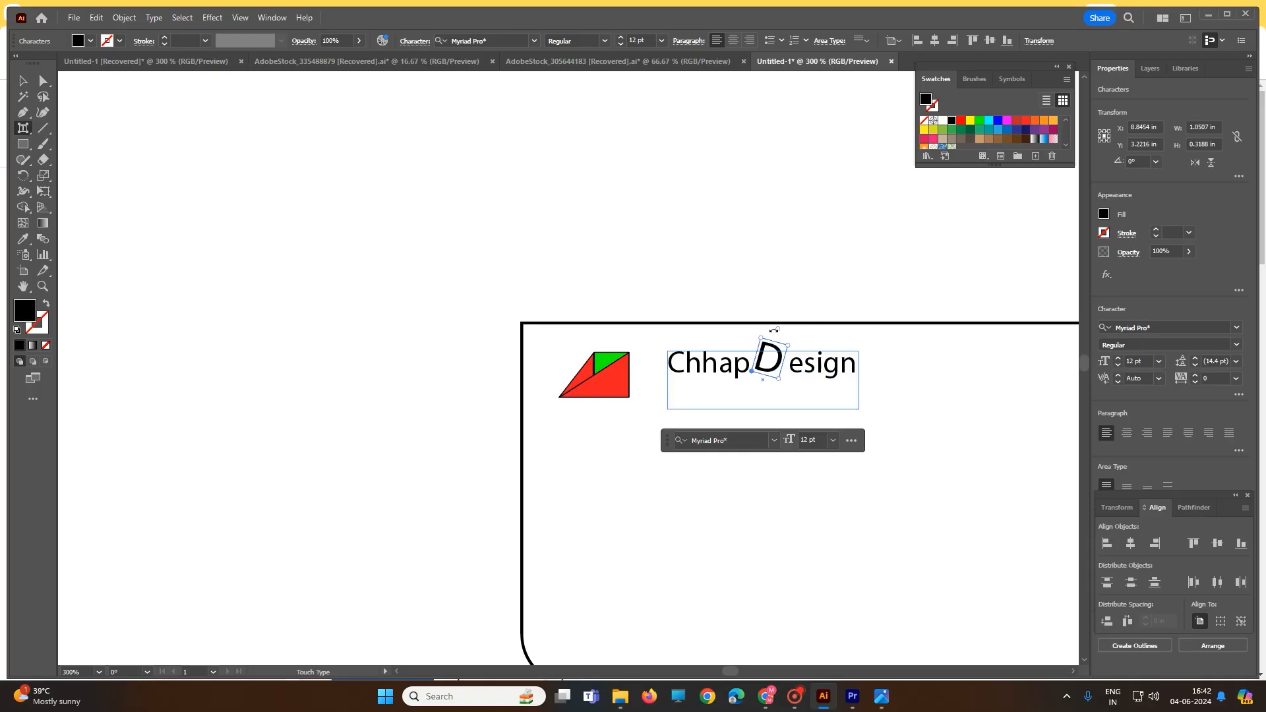
{"action": "left_click", "coordinate": [683, 375]}
{"action": "left_click_drag", "start_coordinate": [675, 335], "coordinate": [680, 338]}
{"action": "left_click", "coordinate": [859, 388]}
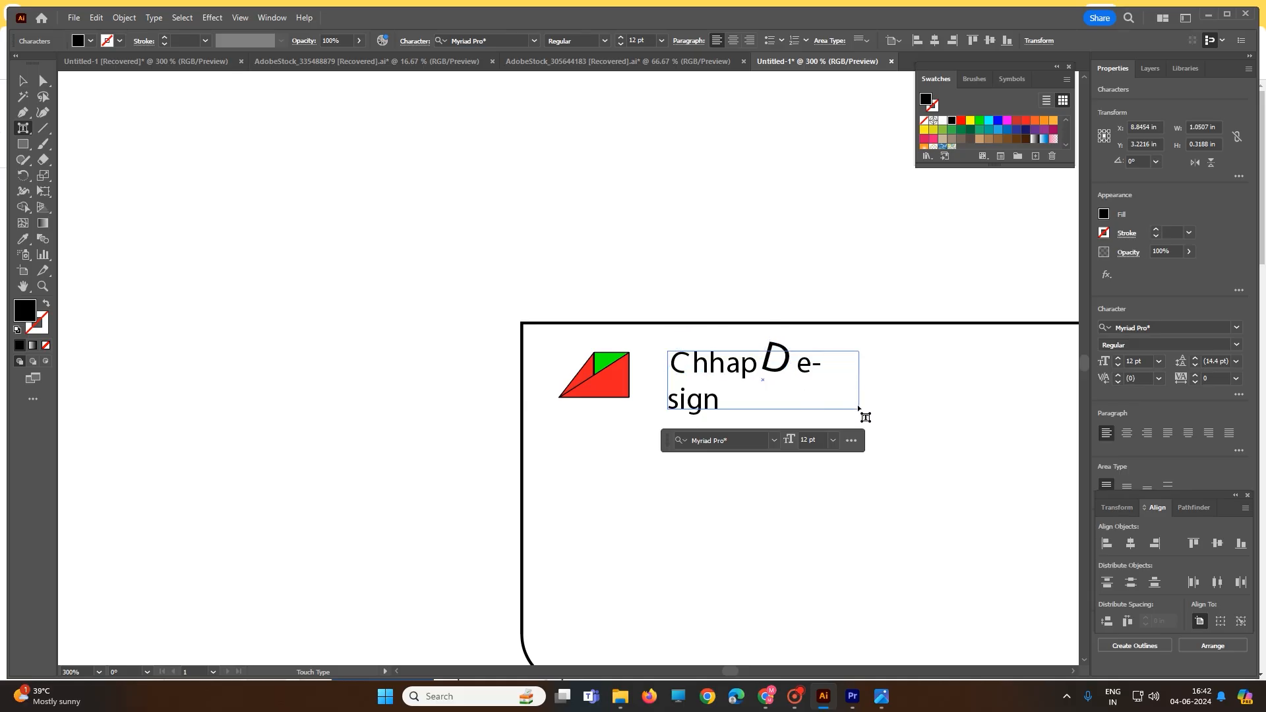
Set the font size of the whole ChhapDesign text to 14 pt
{"action": "left_click", "coordinate": [22, 81]}
{"action": "double_click", "coordinate": [696, 394]}
{"action": "key", "text": "ctrl+a"}
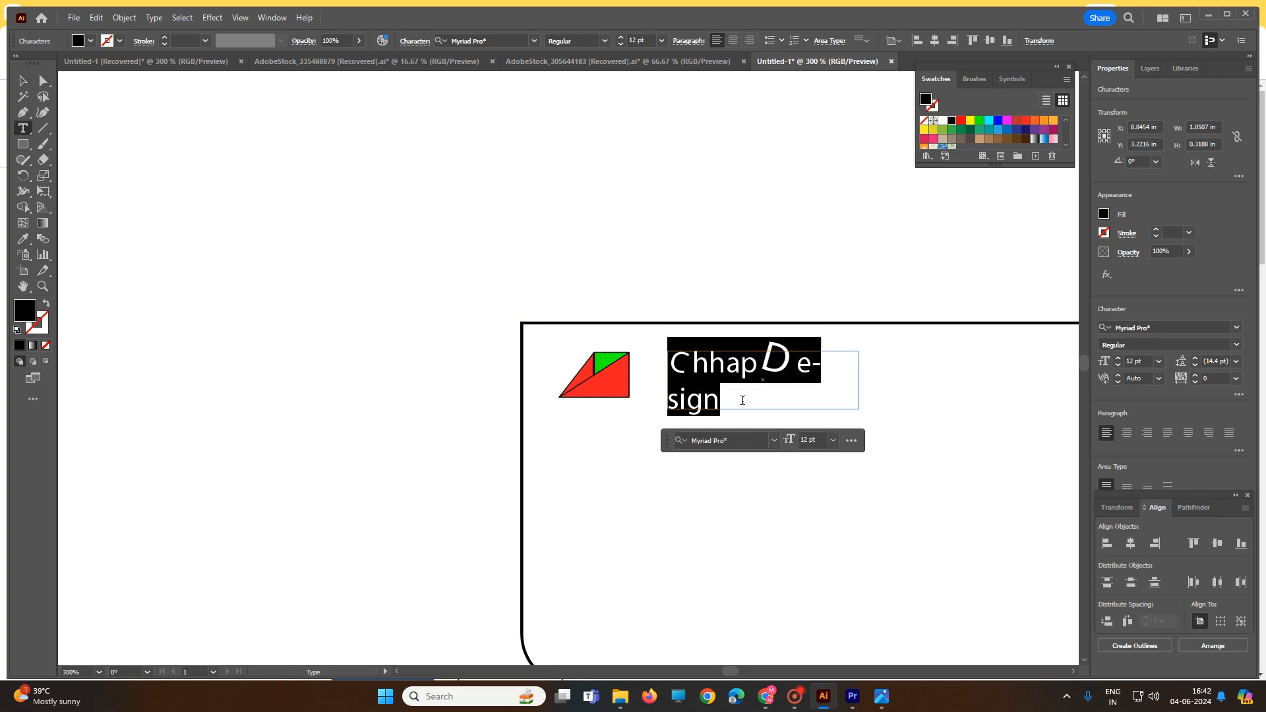
{"action": "left_click", "coordinate": [833, 440]}
{"action": "left_click", "coordinate": [851, 389]}
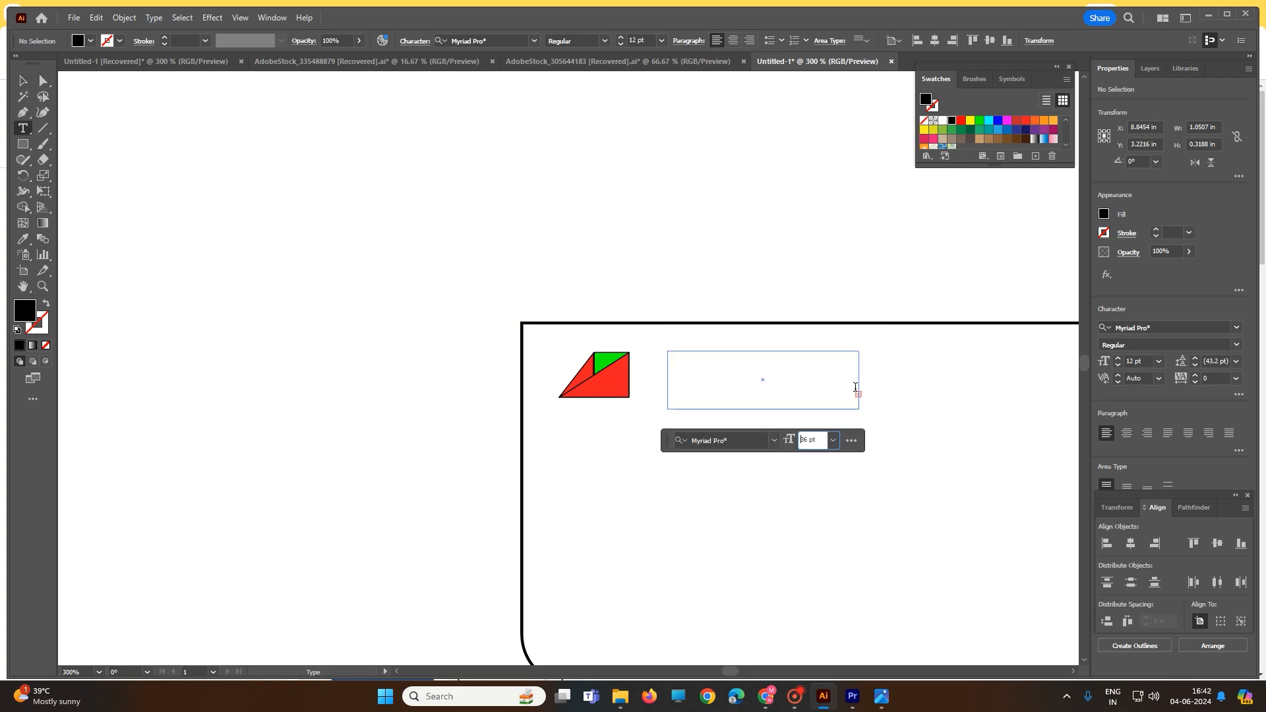
{"action": "left_click", "coordinate": [833, 440]}
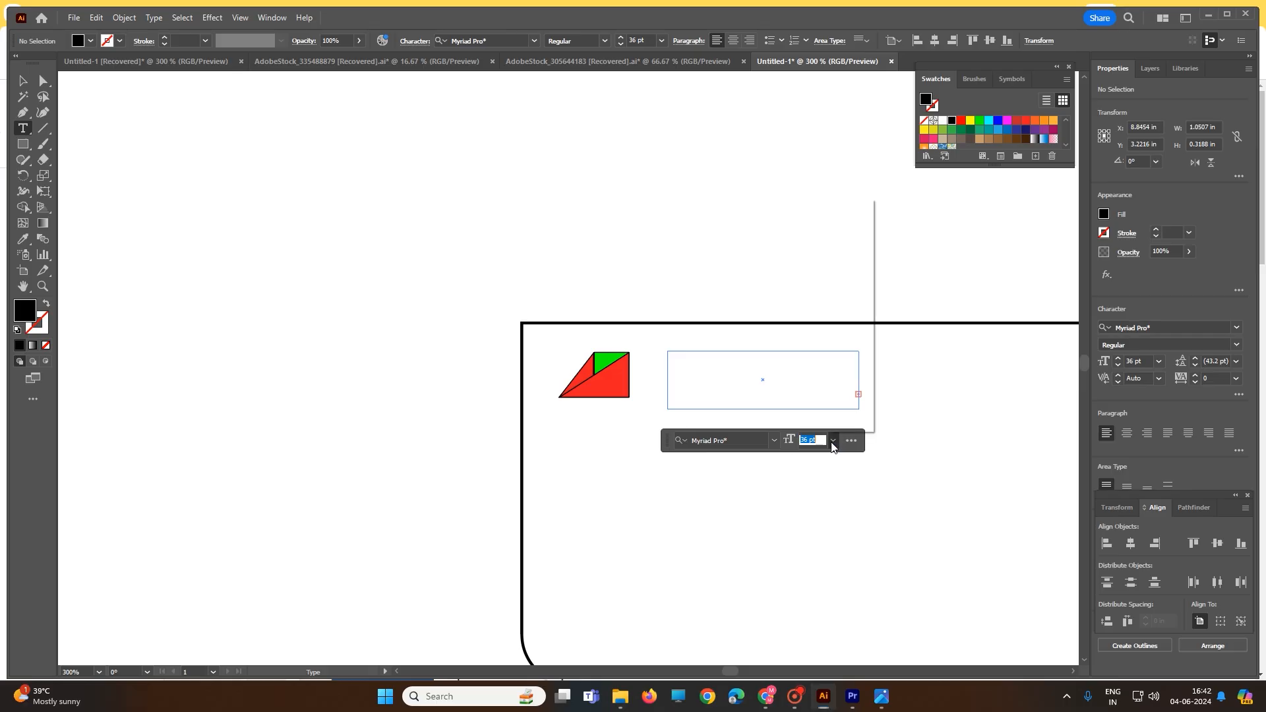
{"action": "left_click", "coordinate": [851, 323]}
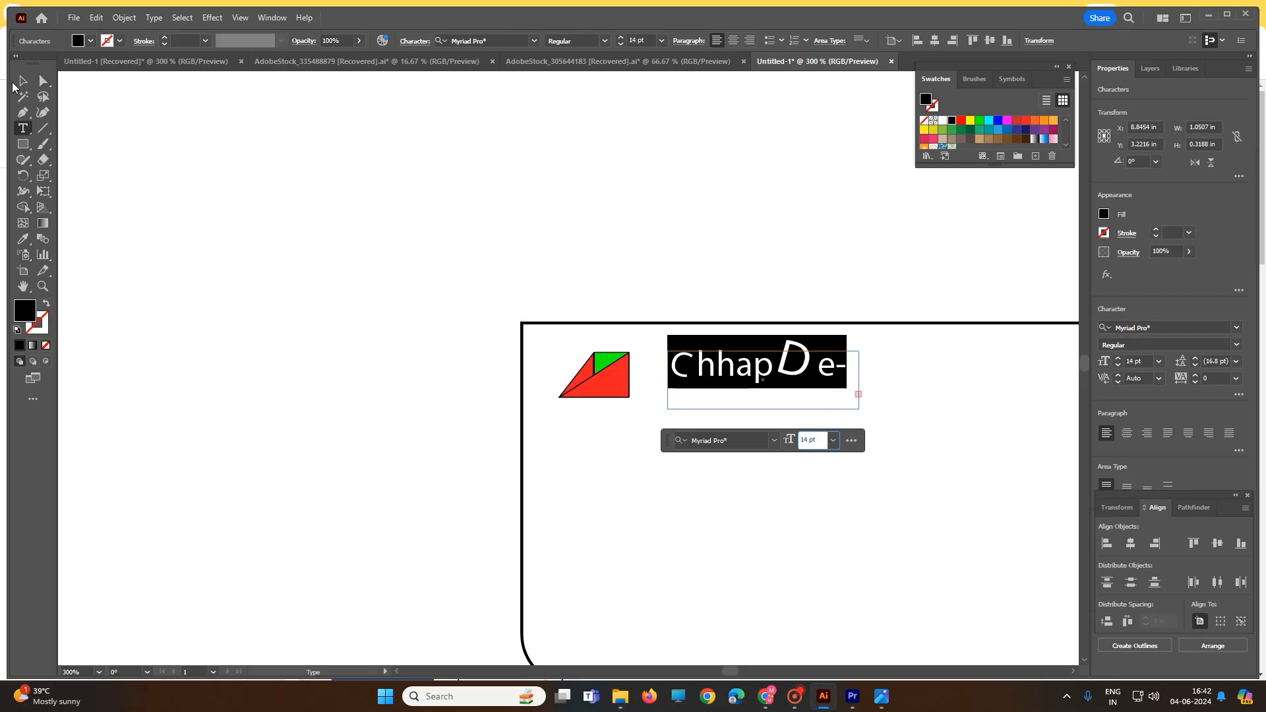
Widen the ChhapDesign text area to about 1.5 in so the full name fits on one line
{"action": "left_click", "coordinate": [18, 82]}
{"action": "left_click", "coordinate": [695, 390]}
{"action": "left_click", "coordinate": [693, 364]}
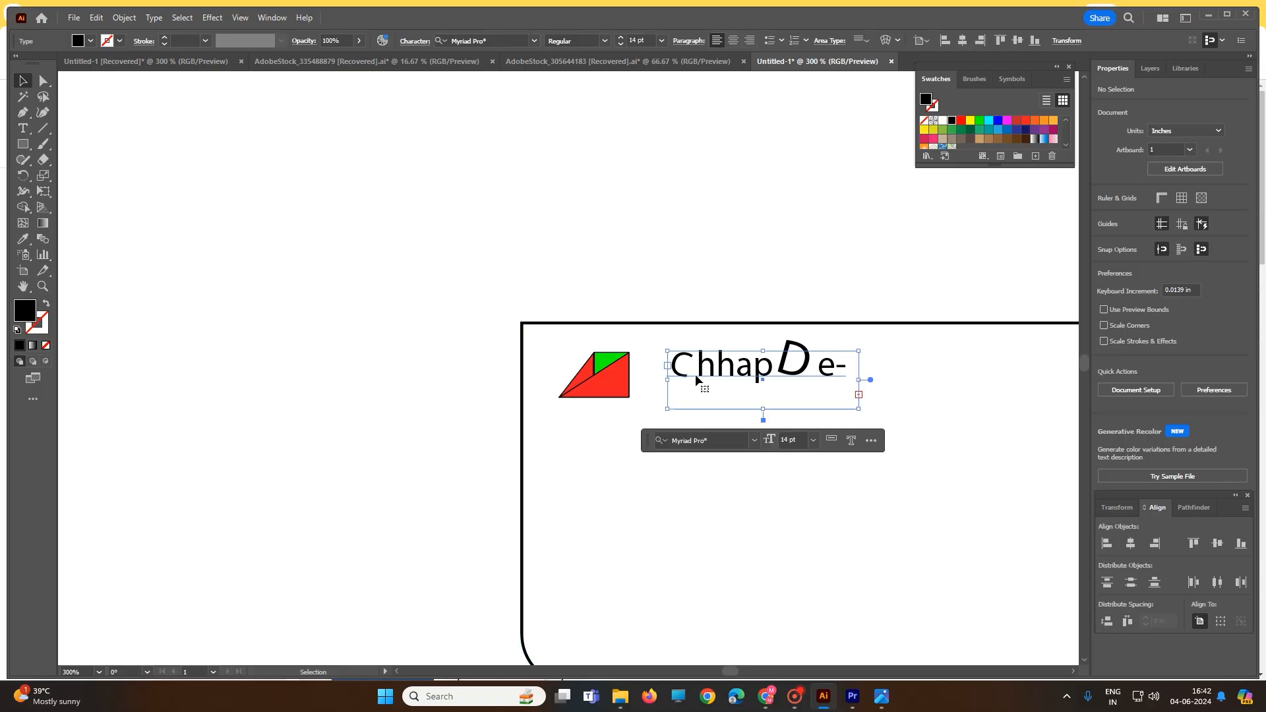
{"action": "left_click_drag", "start_coordinate": [859, 379], "coordinate": [942, 378]}
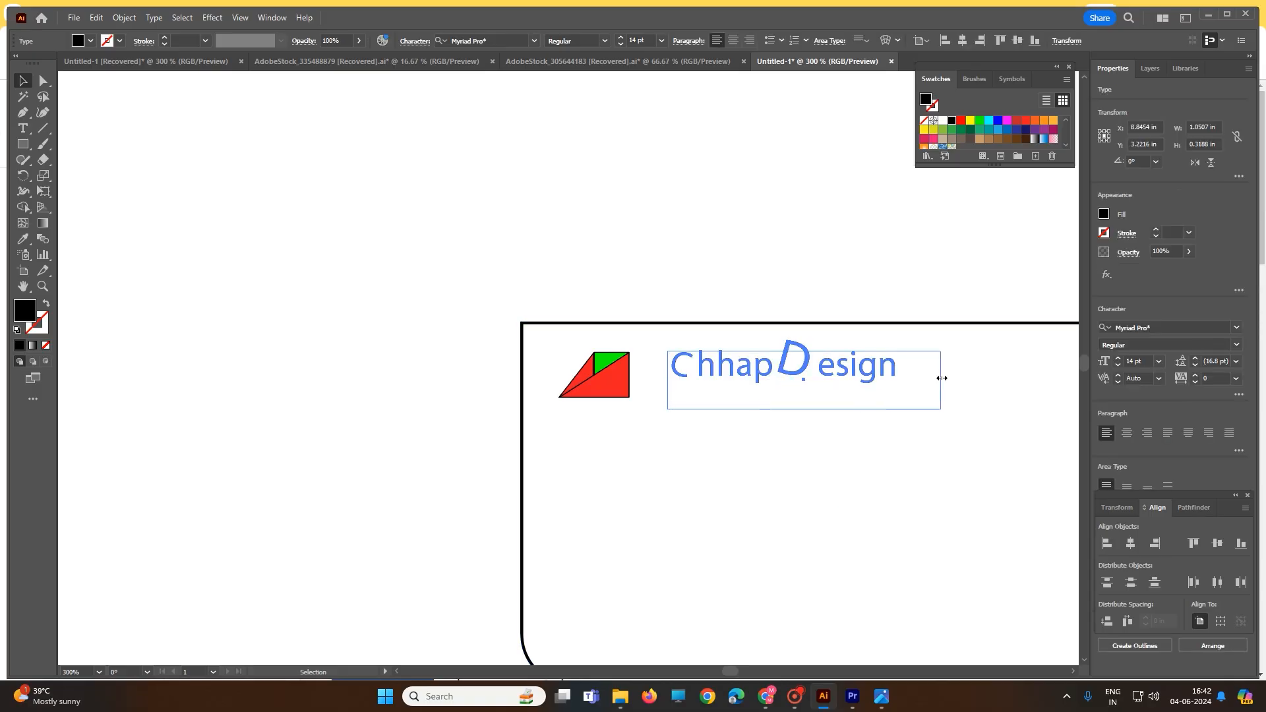
{"action": "left_click", "coordinate": [803, 252]}
Rotate the initial C of ChhapDesign further clockwise with the Touch Type tool
{"action": "double_click", "coordinate": [676, 371]}
{"action": "key", "text": "ctrl+a"}
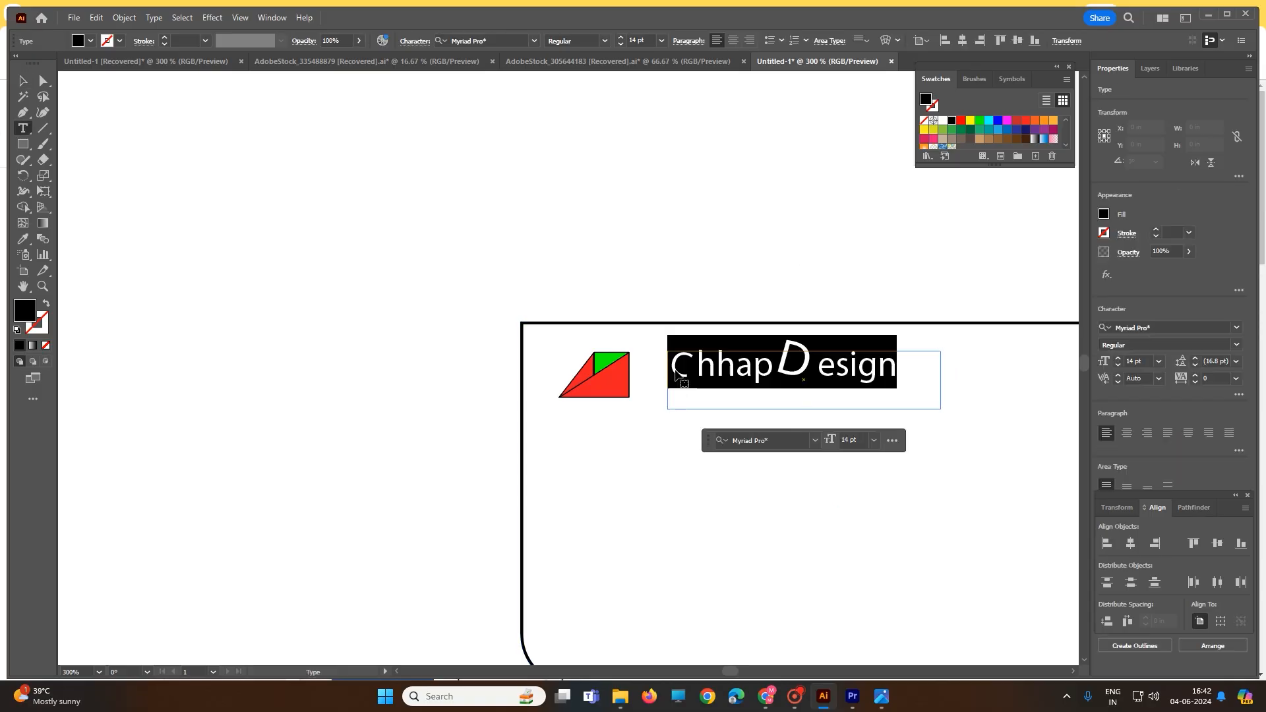
{"action": "left_click_drag", "start_coordinate": [696, 364], "coordinate": [679, 366]}
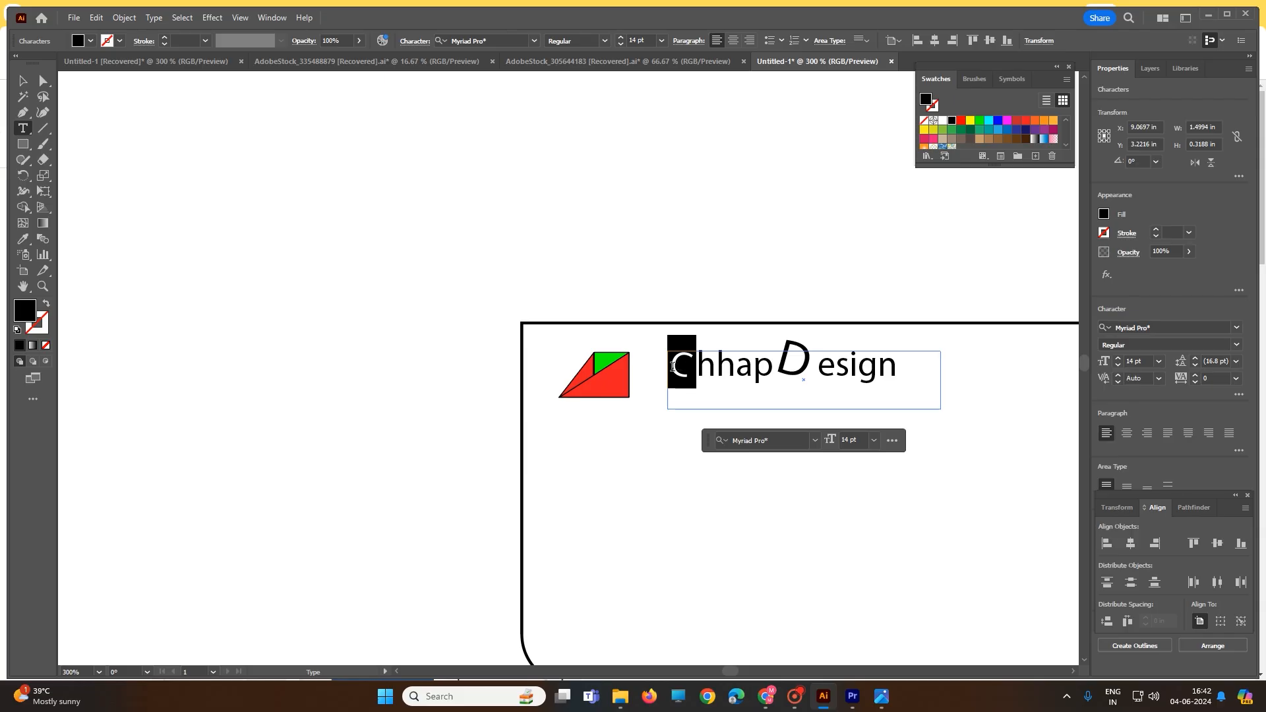
{"action": "left_click", "coordinate": [22, 128]}
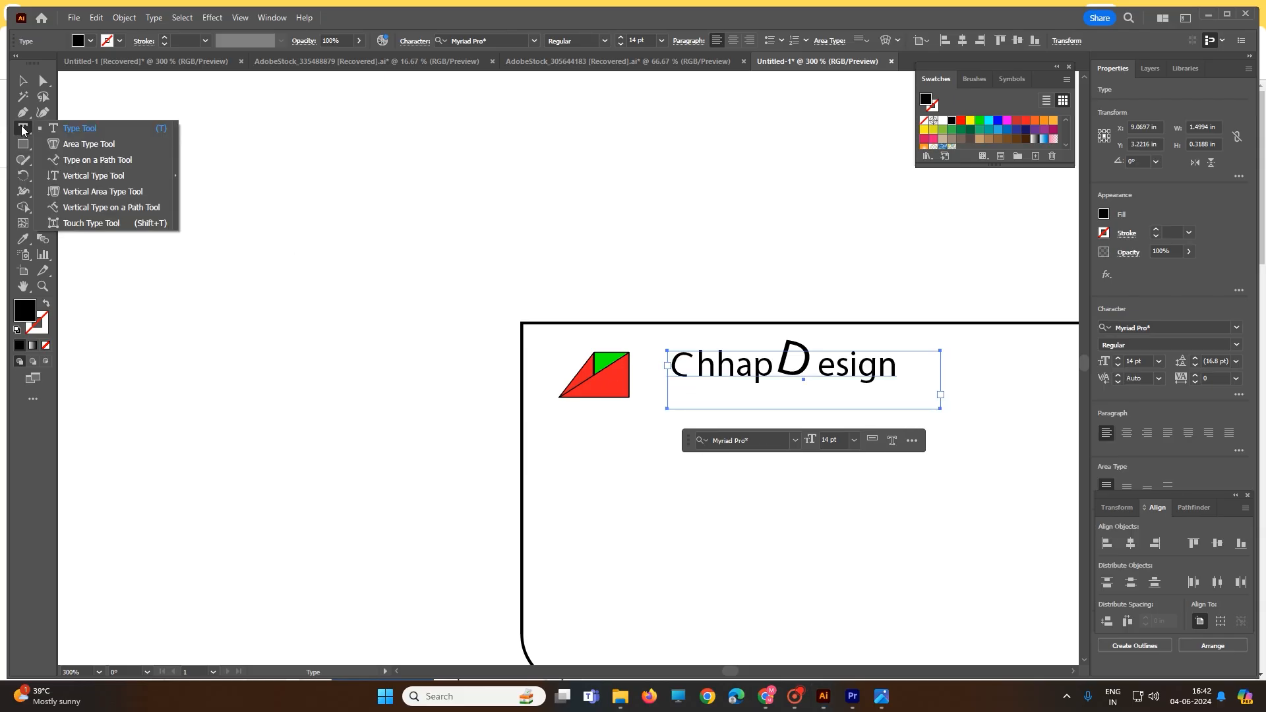
{"action": "left_click", "coordinate": [92, 223]}
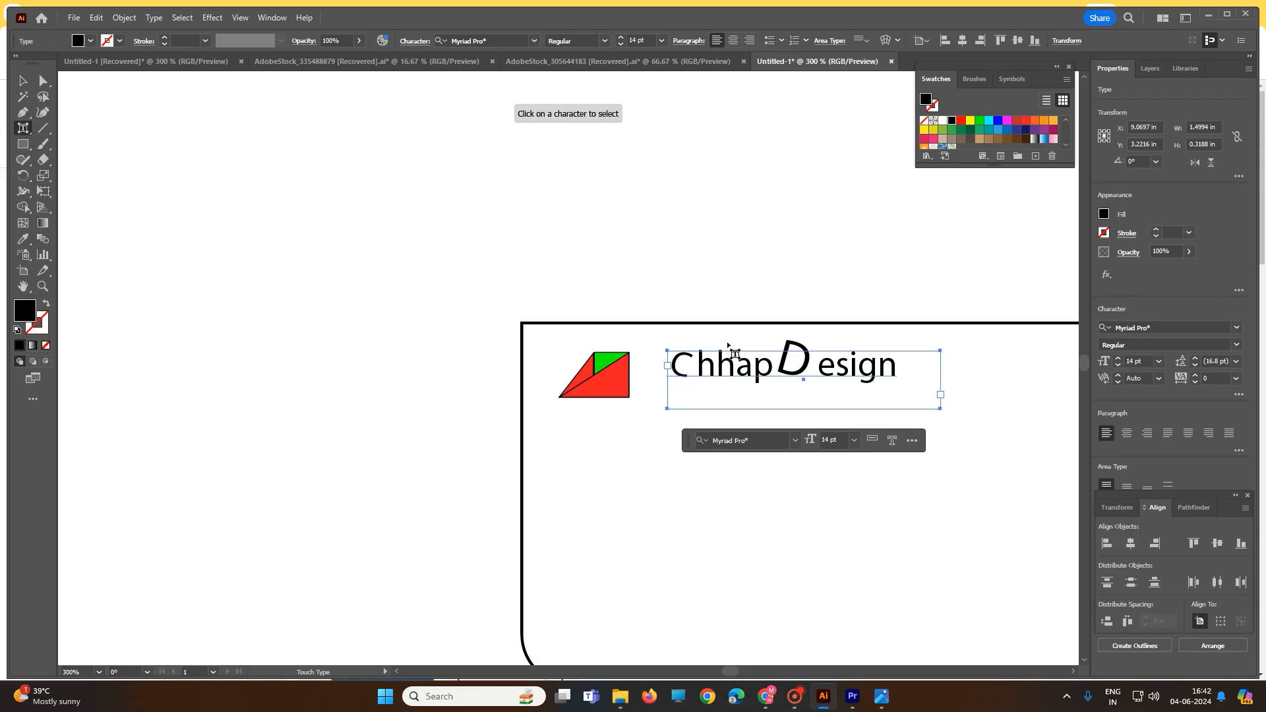
{"action": "left_click", "coordinate": [682, 368]}
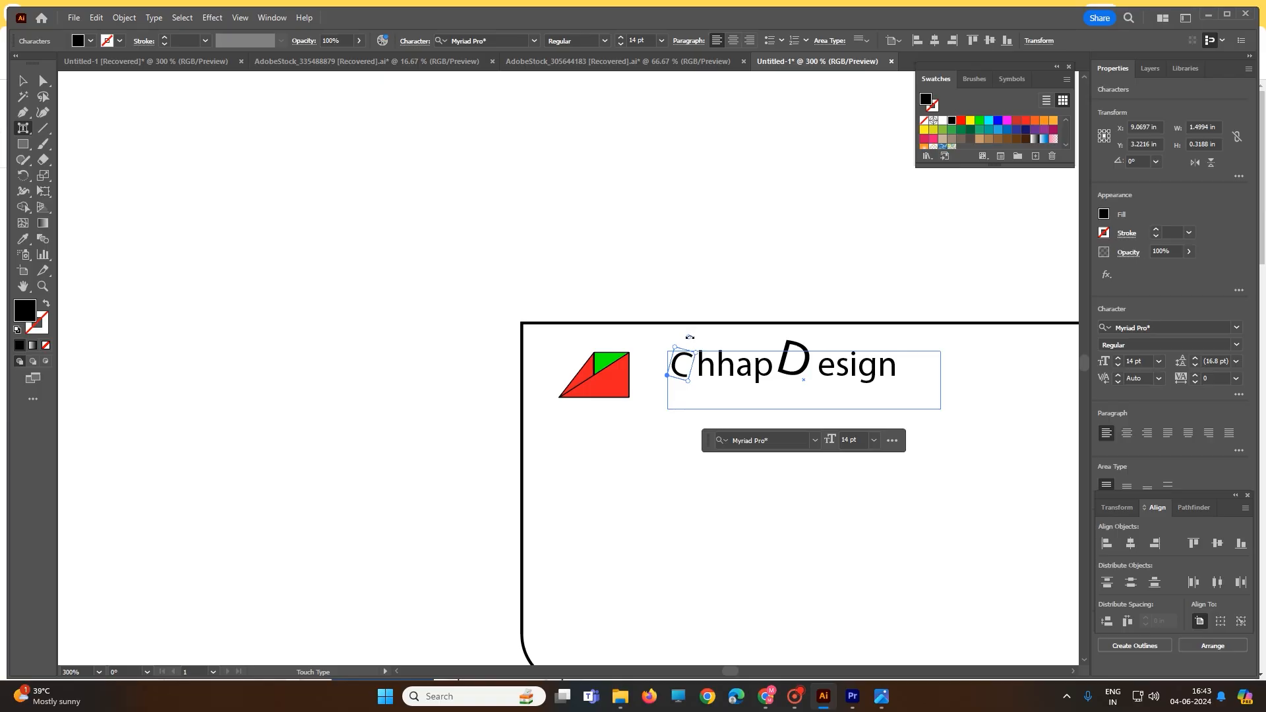
{"action": "left_click_drag", "start_coordinate": [688, 336], "coordinate": [684, 336]}
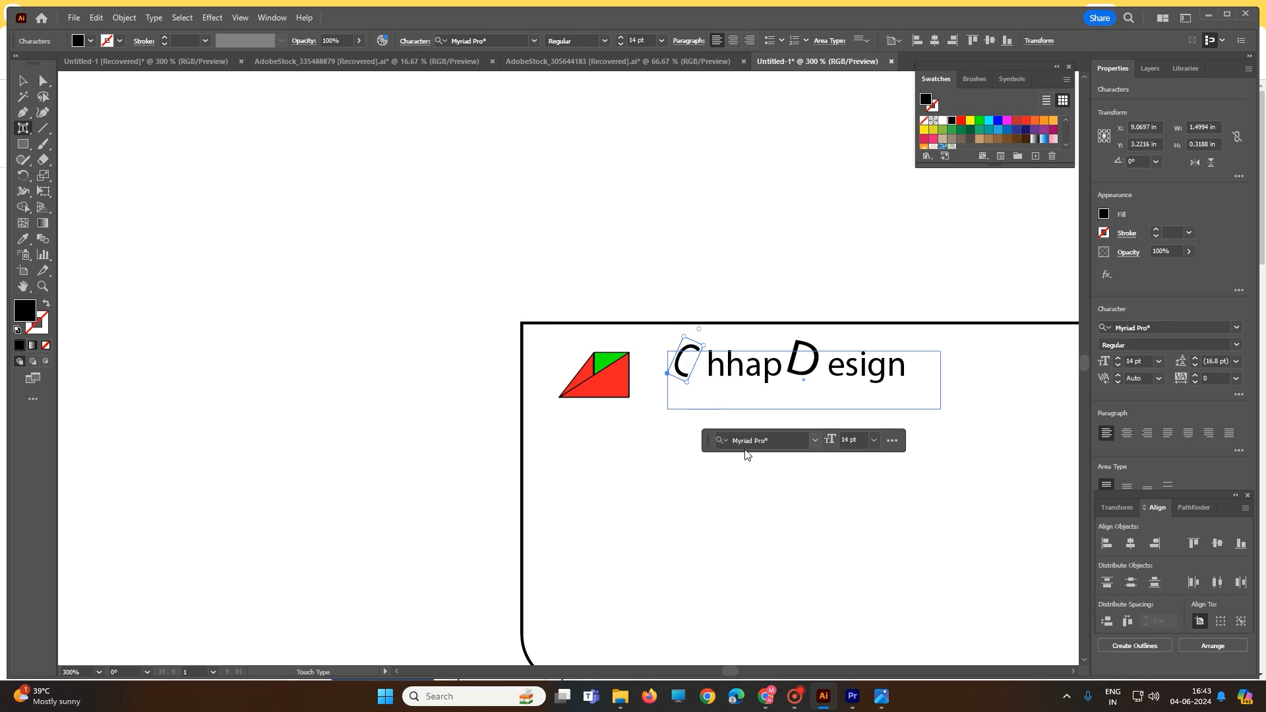
Change the font of the initial C in ChhapDesign to Ravie
{"action": "left_click", "coordinate": [779, 441]}
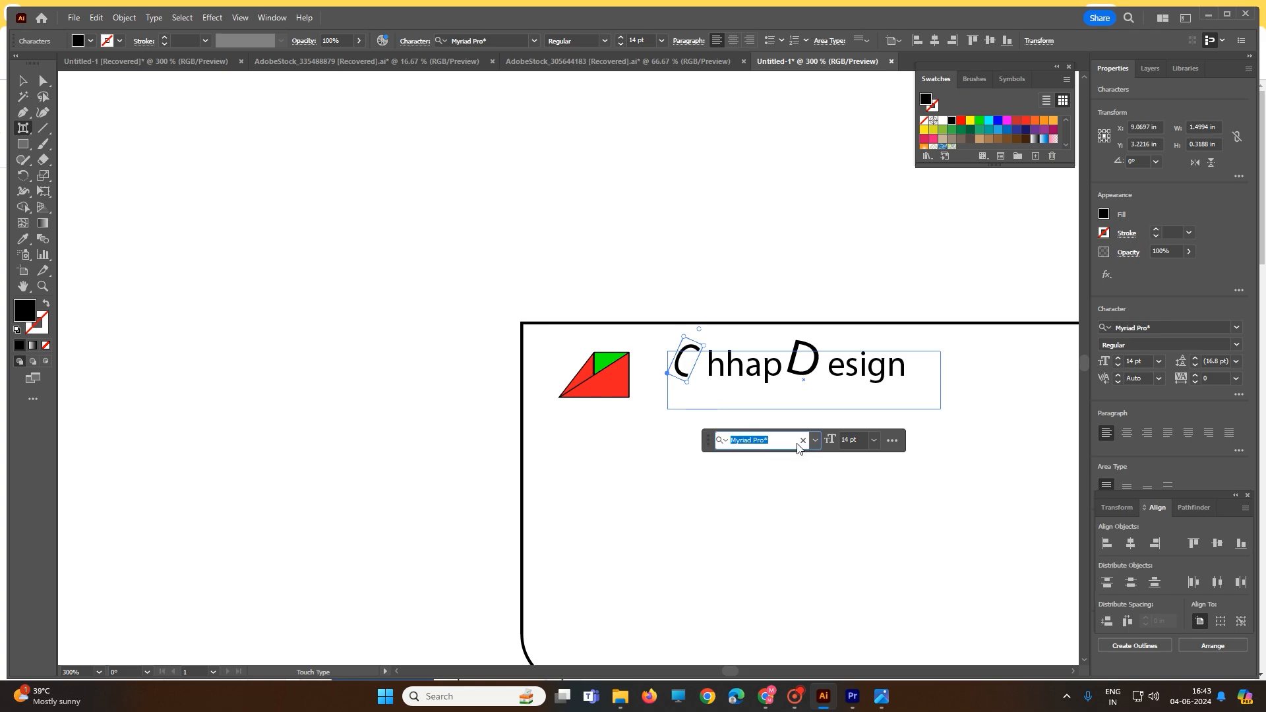
{"action": "left_click", "coordinate": [816, 441]}
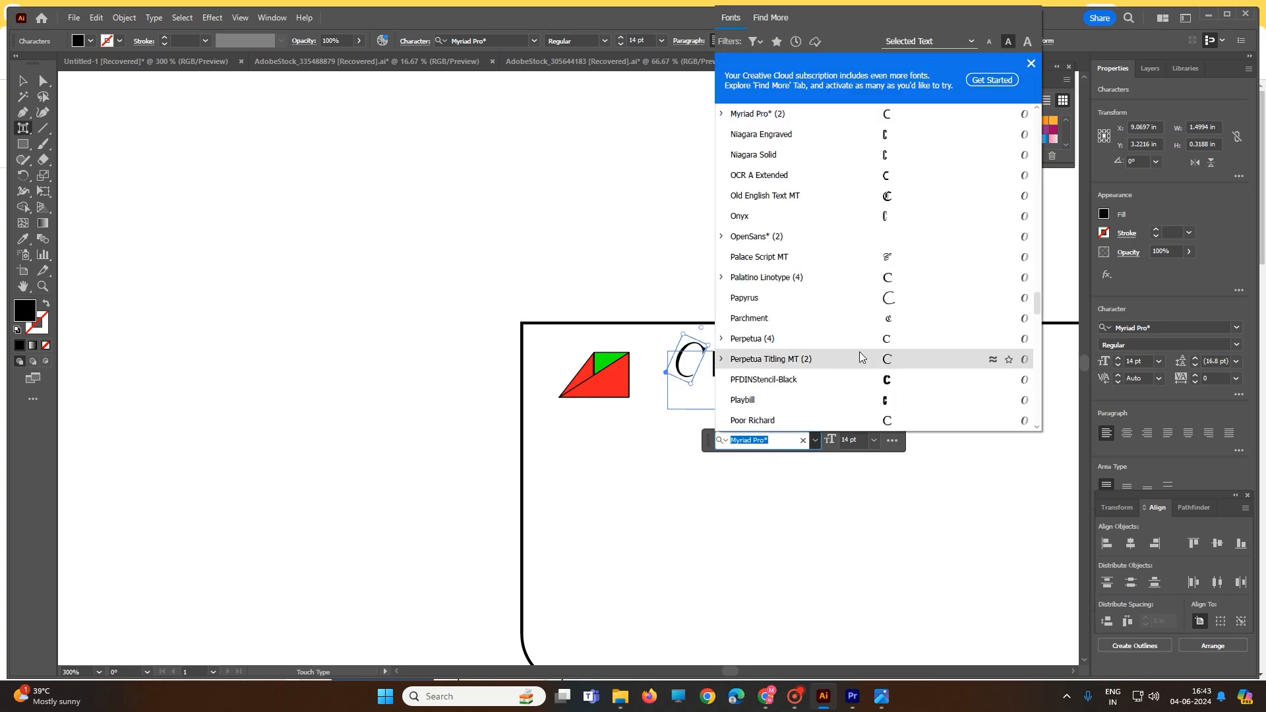
{"action": "left_click", "coordinate": [876, 401]}
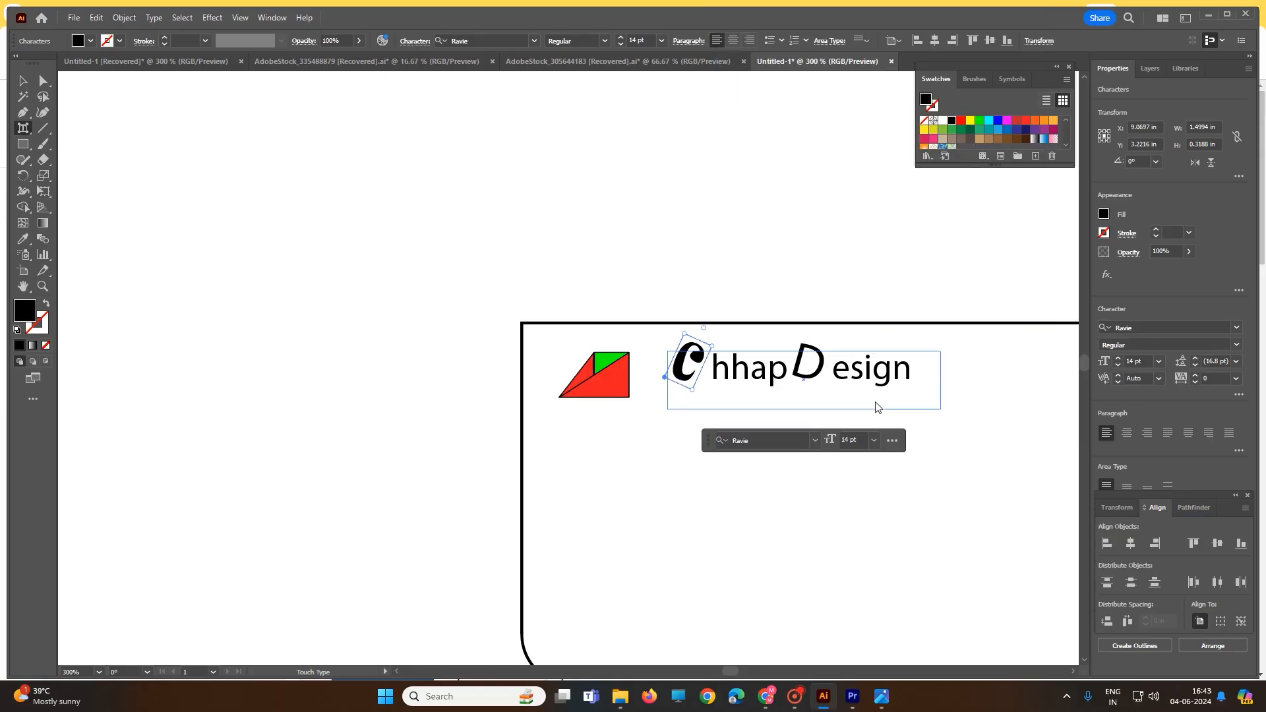
Browse the available fonts for the letter D and check which font the initial C uses
{"action": "left_click", "coordinate": [818, 381]}
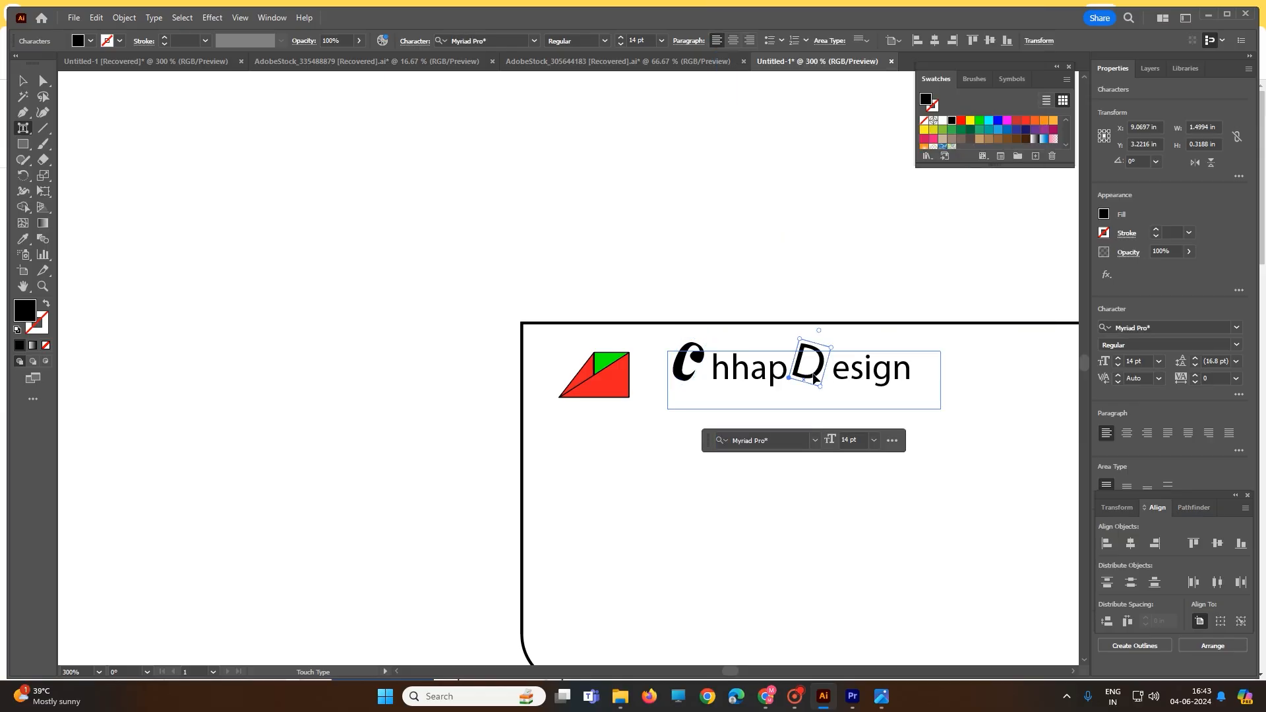
{"action": "left_click", "coordinate": [815, 441]}
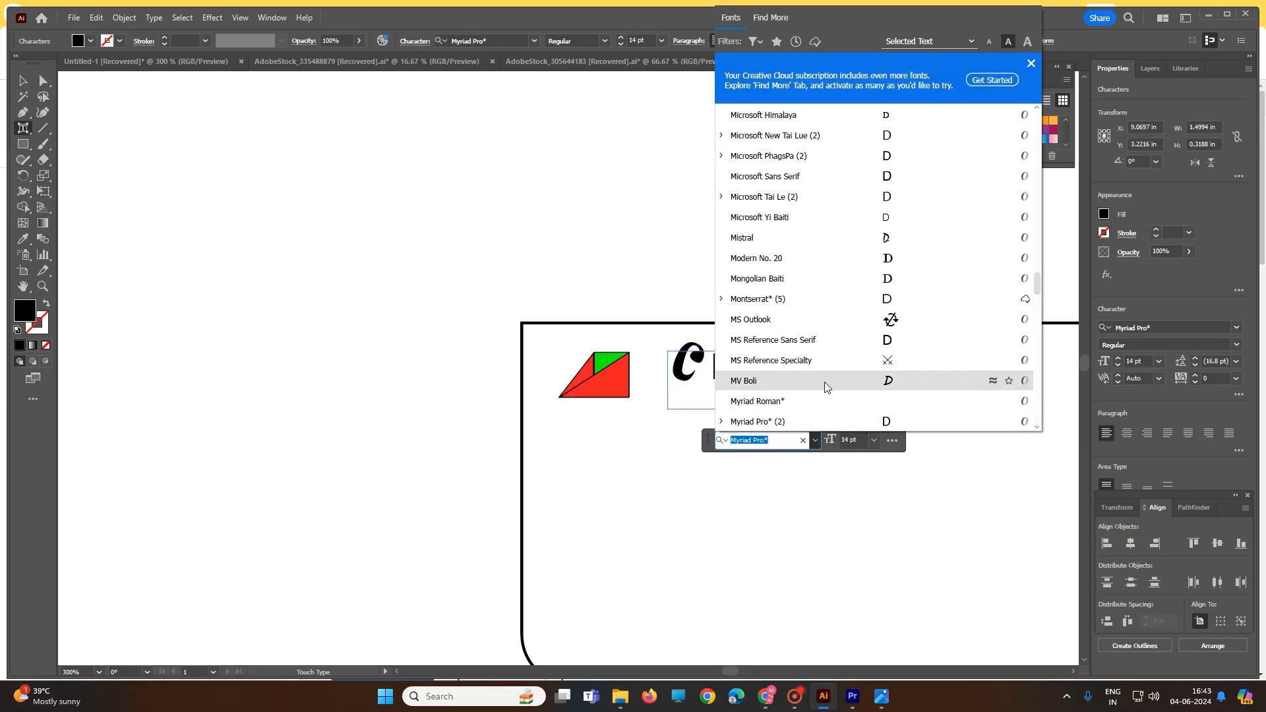
{"action": "scroll", "coordinate": [826, 384], "scroll_direction": "down", "scroll_amount": 4}
{"action": "scroll", "coordinate": [830, 376], "scroll_direction": "down", "scroll_amount": 1}
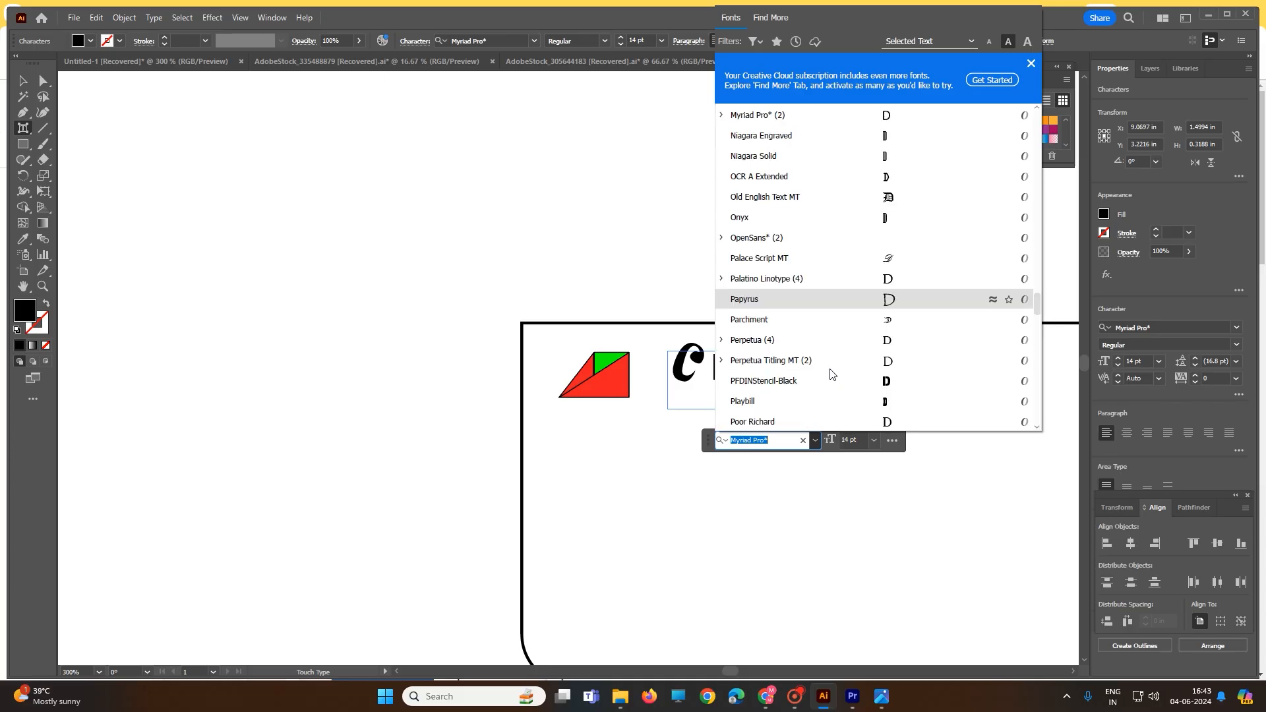
{"action": "scroll", "coordinate": [831, 374], "scroll_direction": "down", "scroll_amount": 3}
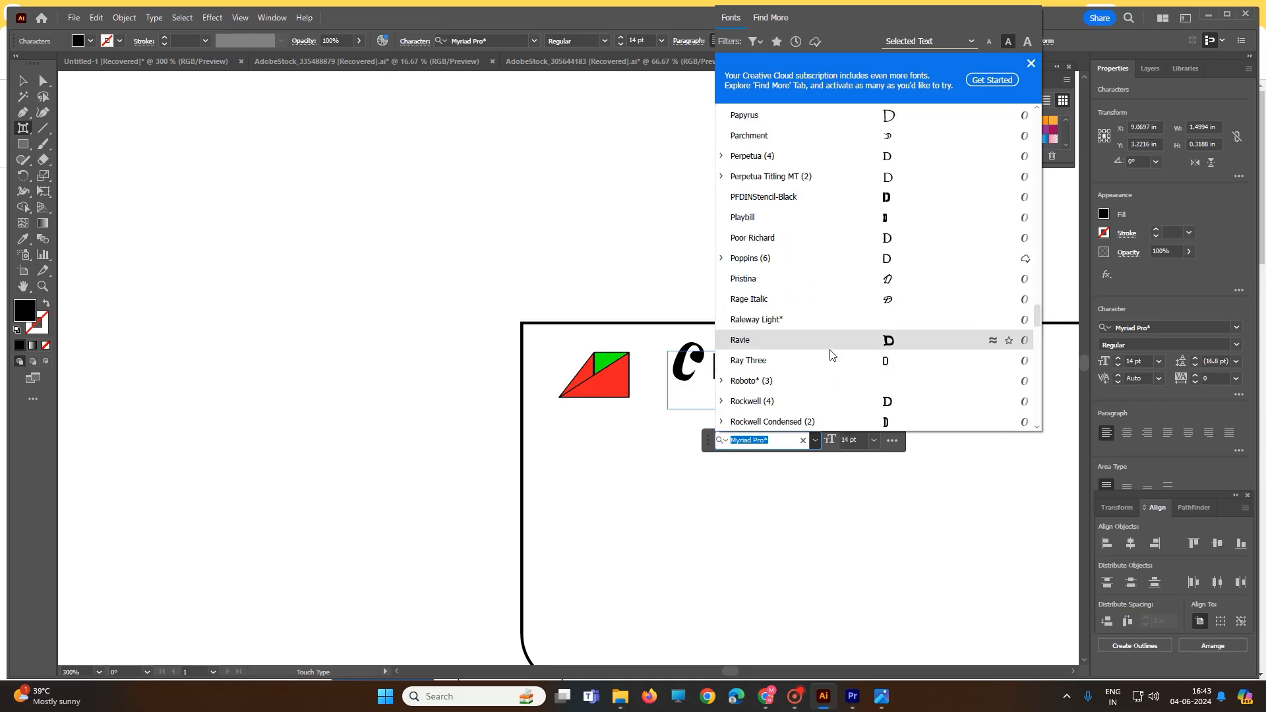
{"action": "left_click", "coordinate": [686, 374]}
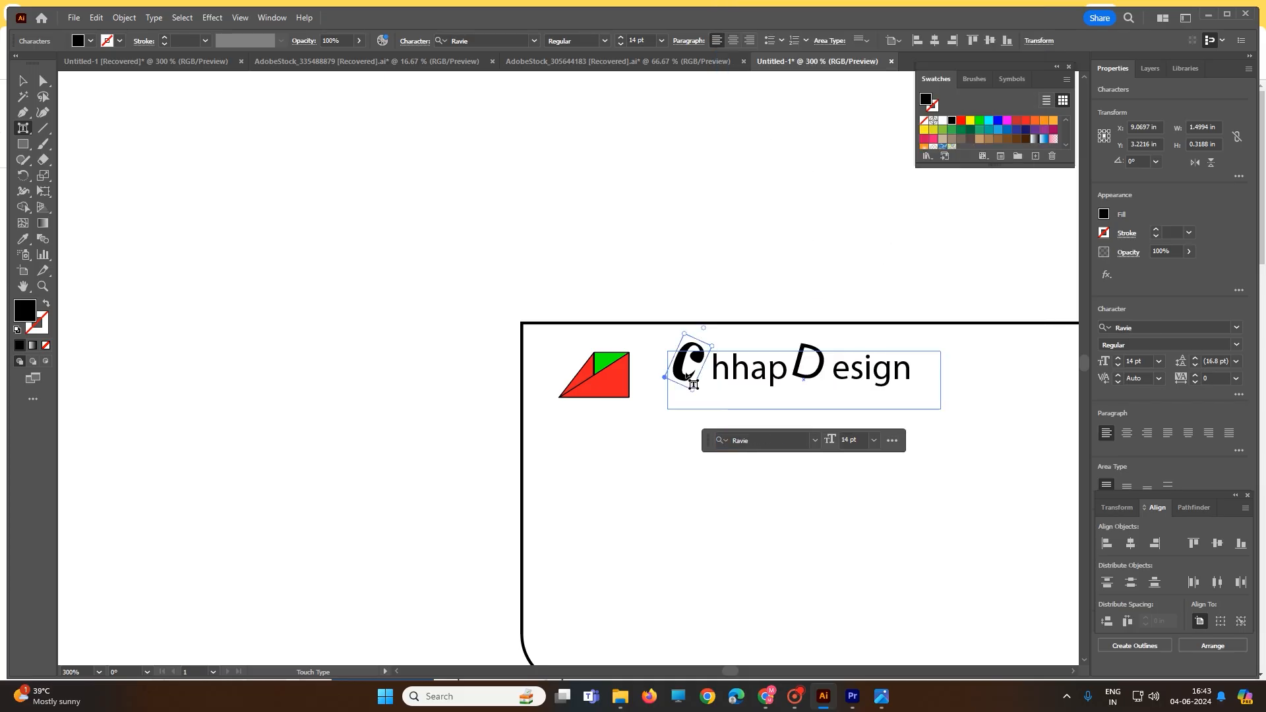
{"action": "left_click", "coordinate": [816, 440]}
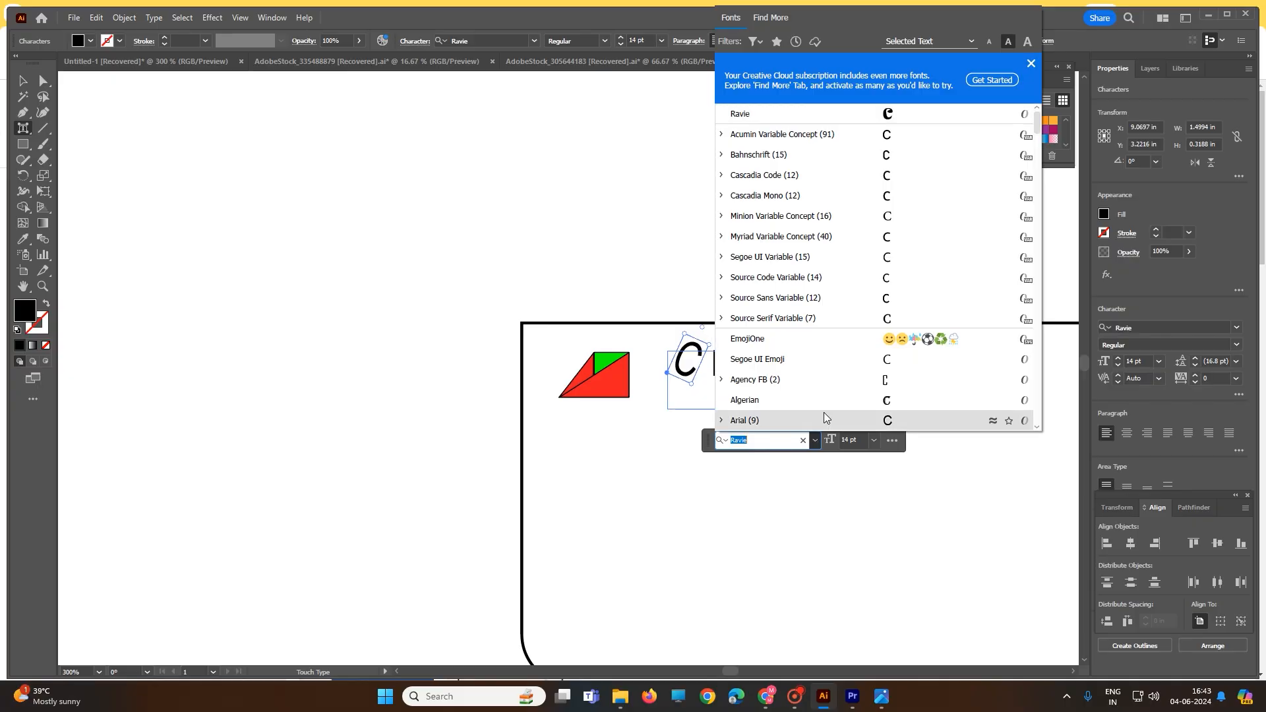
{"action": "left_click", "coordinate": [724, 481]}
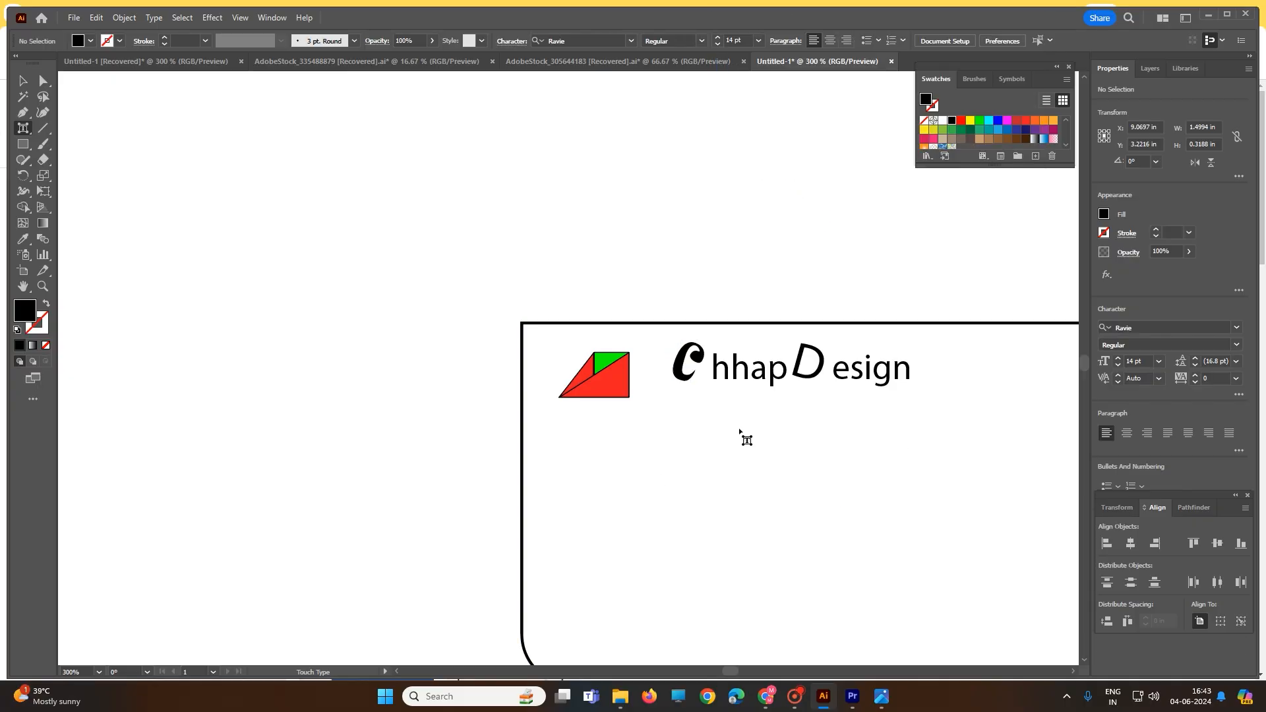
Change the font of the letter D in ChhapDesign to Ravie and deselect the text
{"action": "left_click", "coordinate": [803, 379]}
{"action": "left_click", "coordinate": [815, 441]}
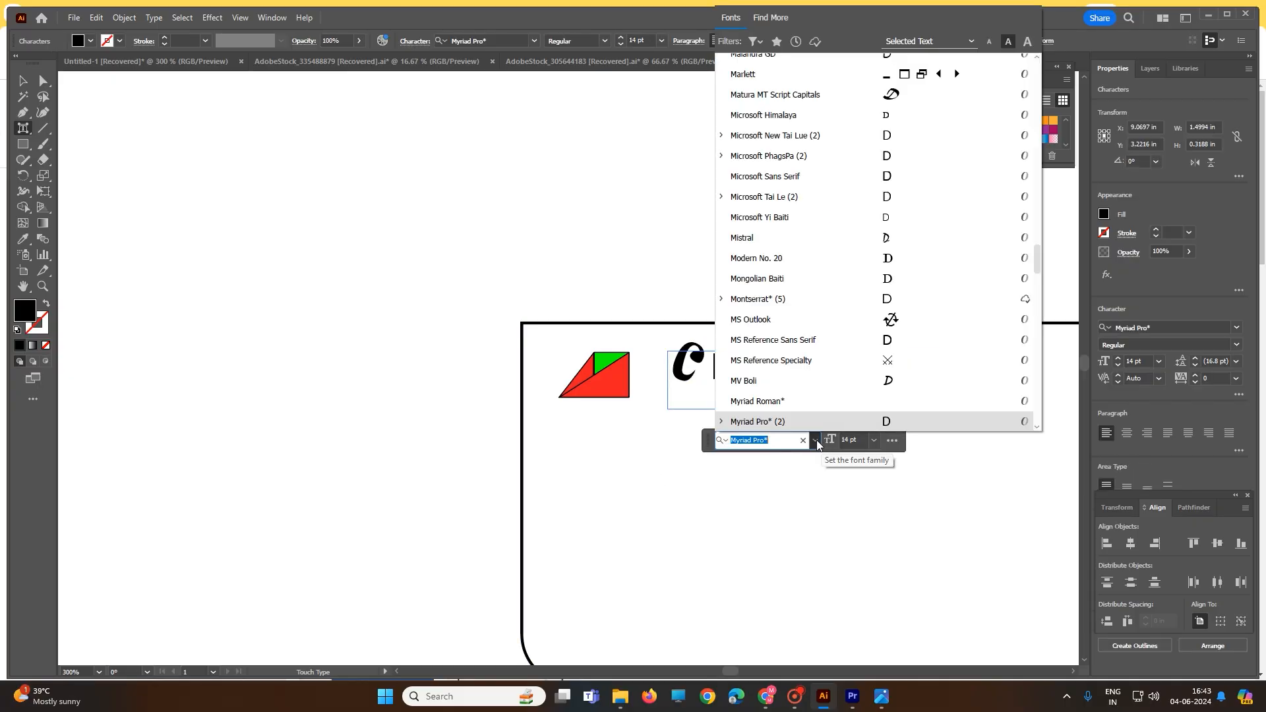
{"action": "type", "text": "r"}
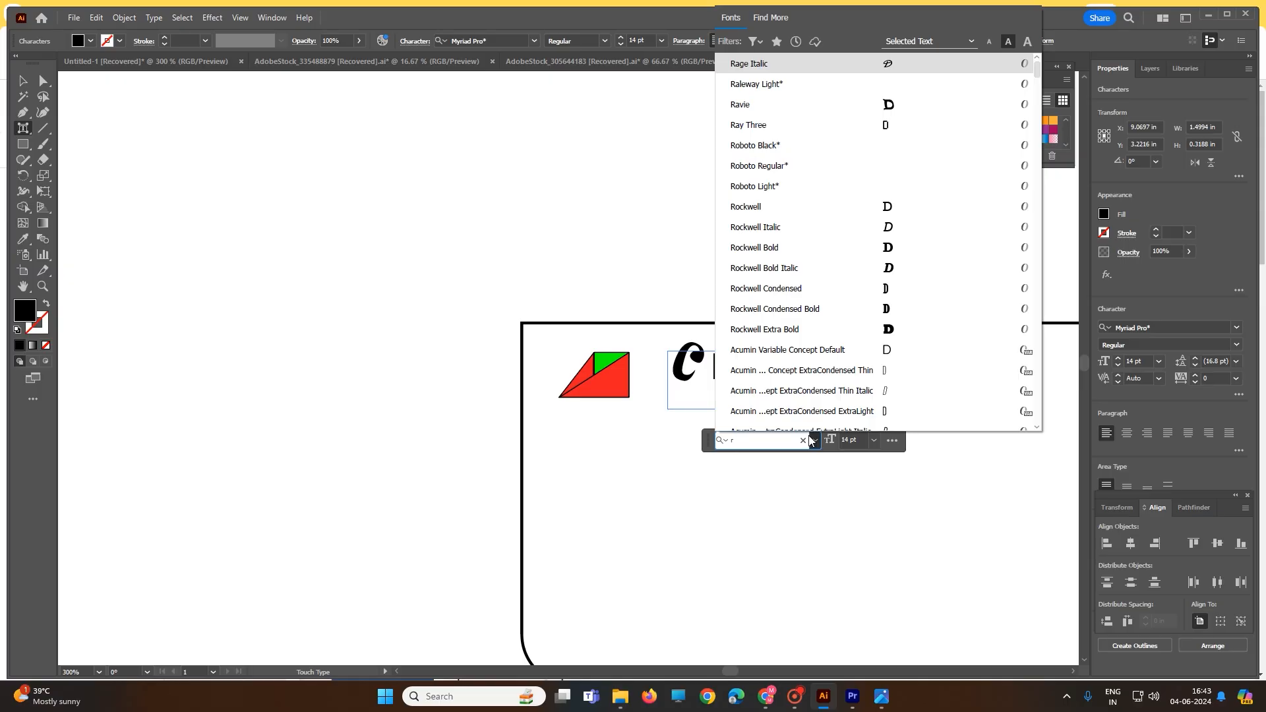
{"action": "left_click", "coordinate": [762, 106]}
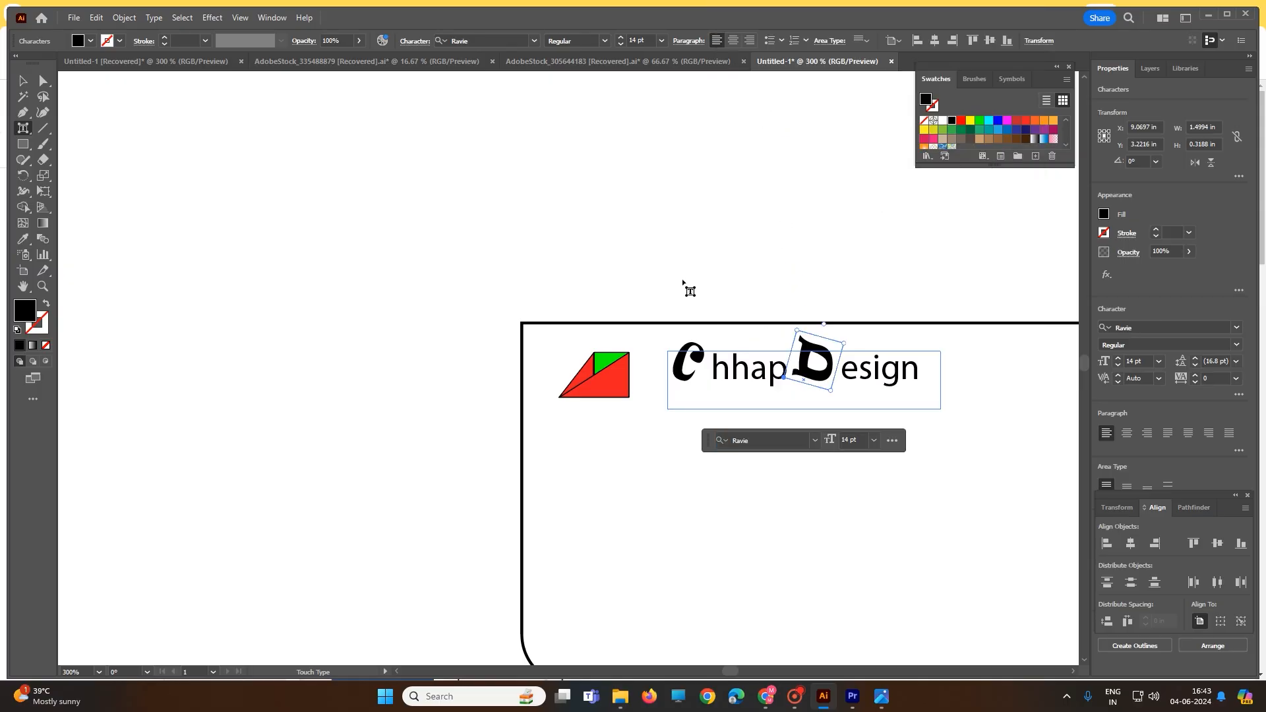
{"action": "left_click", "coordinate": [23, 81]}
{"action": "left_click", "coordinate": [493, 290]}
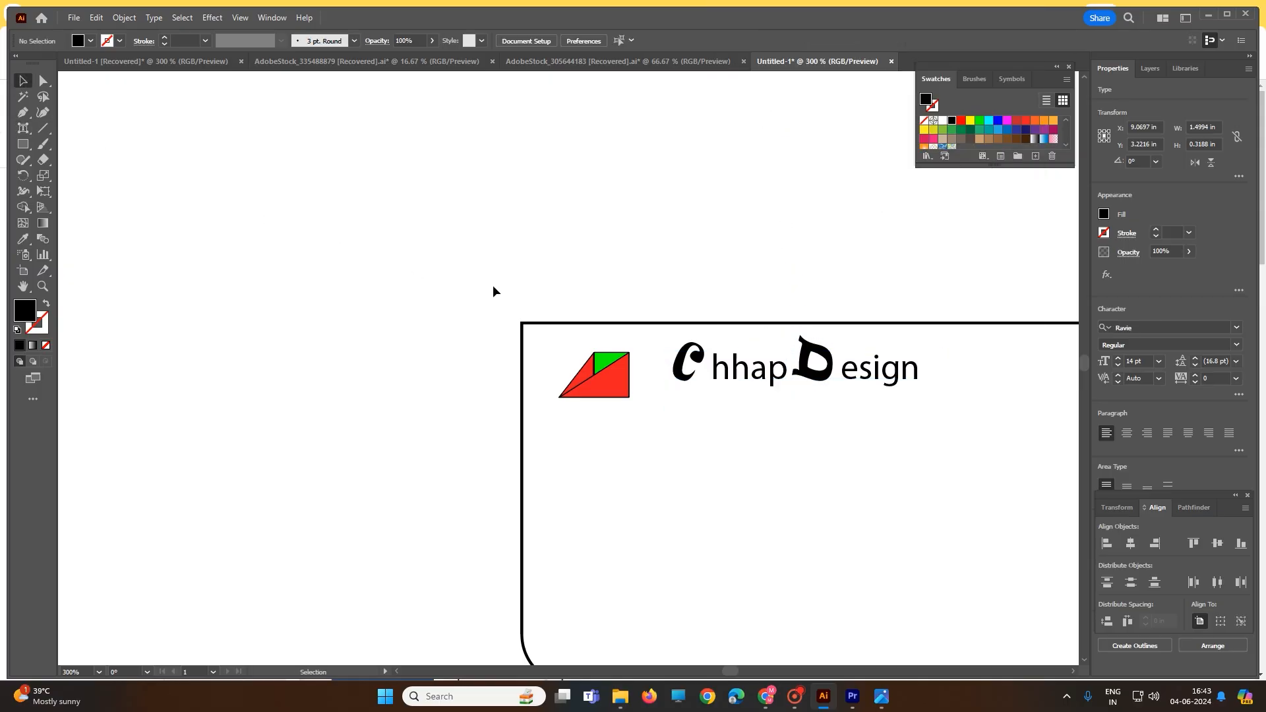
Select the letter D in the ChhapDesign text and fill it with the pure blue swatch
{"action": "left_click", "coordinate": [818, 372]}
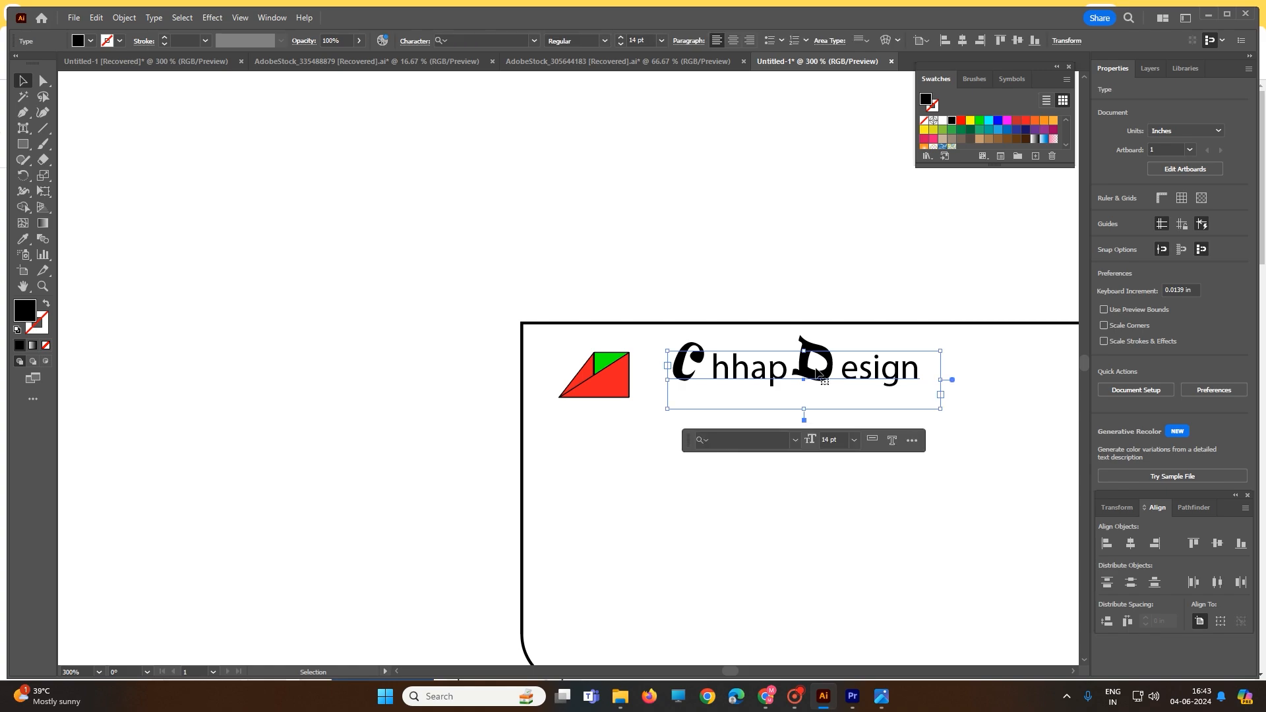
{"action": "double_click", "coordinate": [818, 373]}
{"action": "left_click", "coordinate": [817, 359]}
{"action": "left_click_drag", "start_coordinate": [804, 351], "coordinate": [830, 359]}
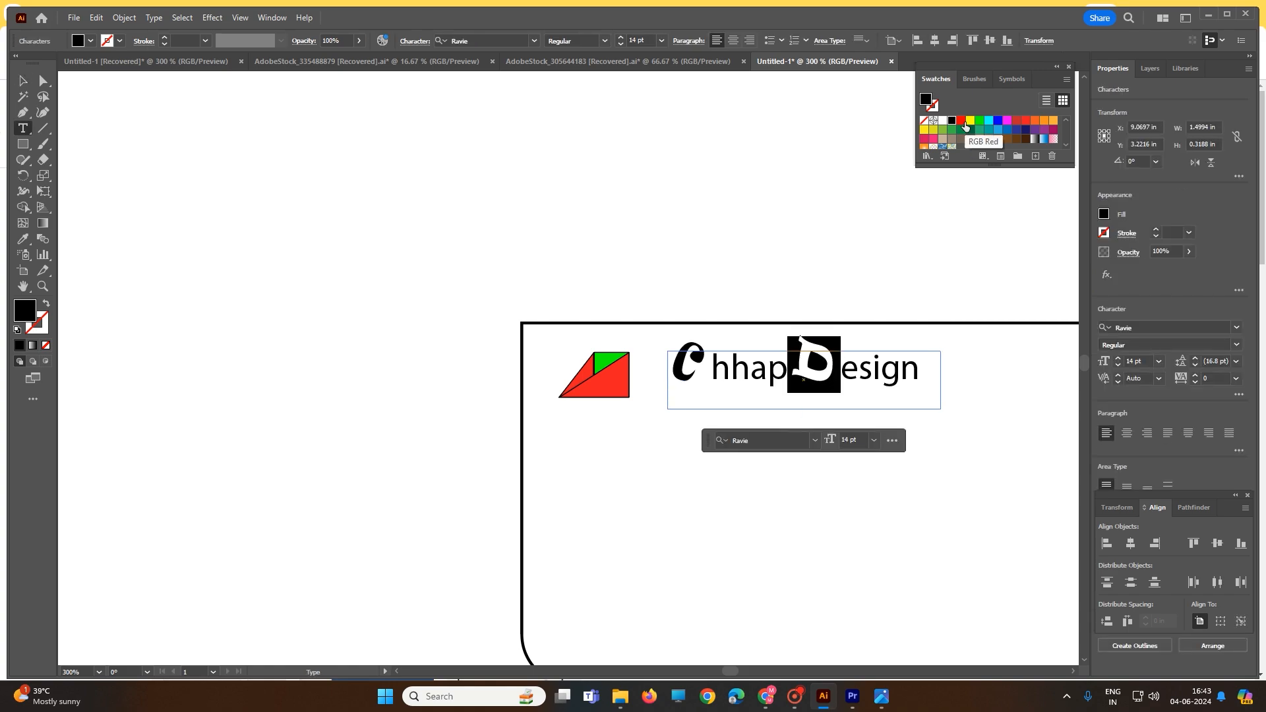
{"action": "left_click", "coordinate": [999, 126]}
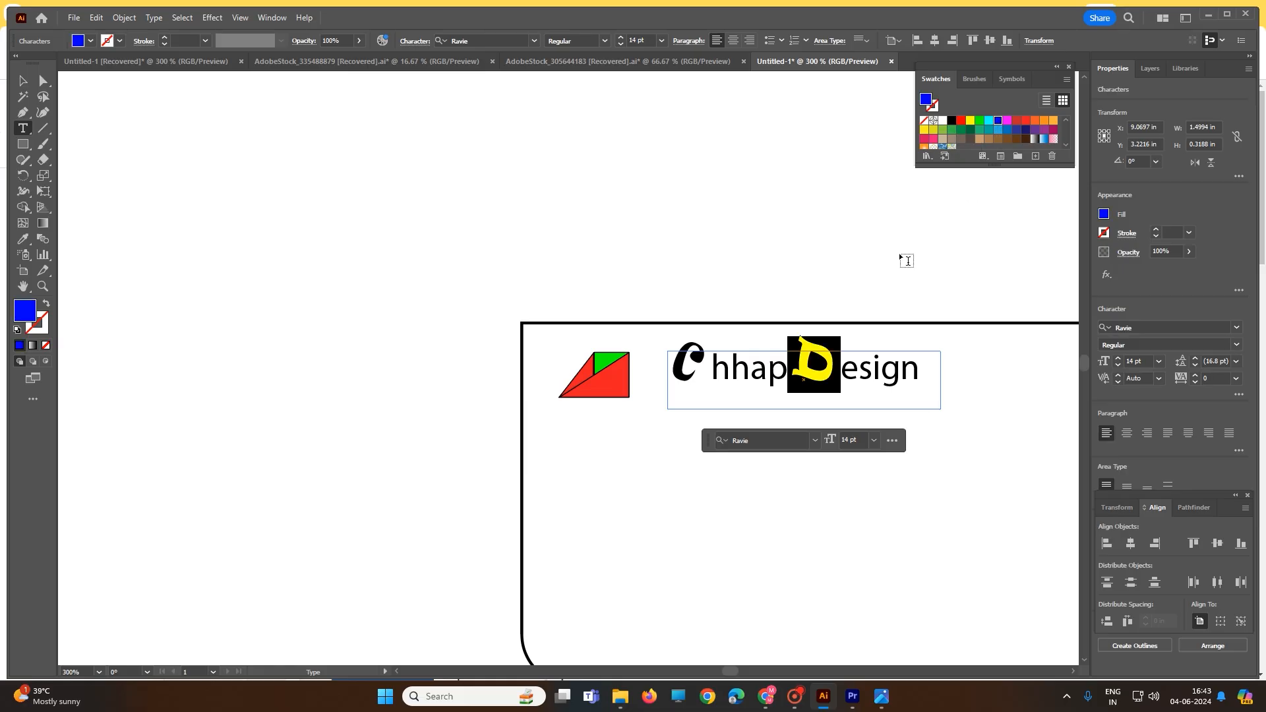
Fill the initial C of ChhapDesign with the same blue swatch and deselect the text
{"action": "left_click", "coordinate": [687, 356]}
{"action": "key", "text": "ctrl+a"}
{"action": "left_click", "coordinate": [708, 360]}
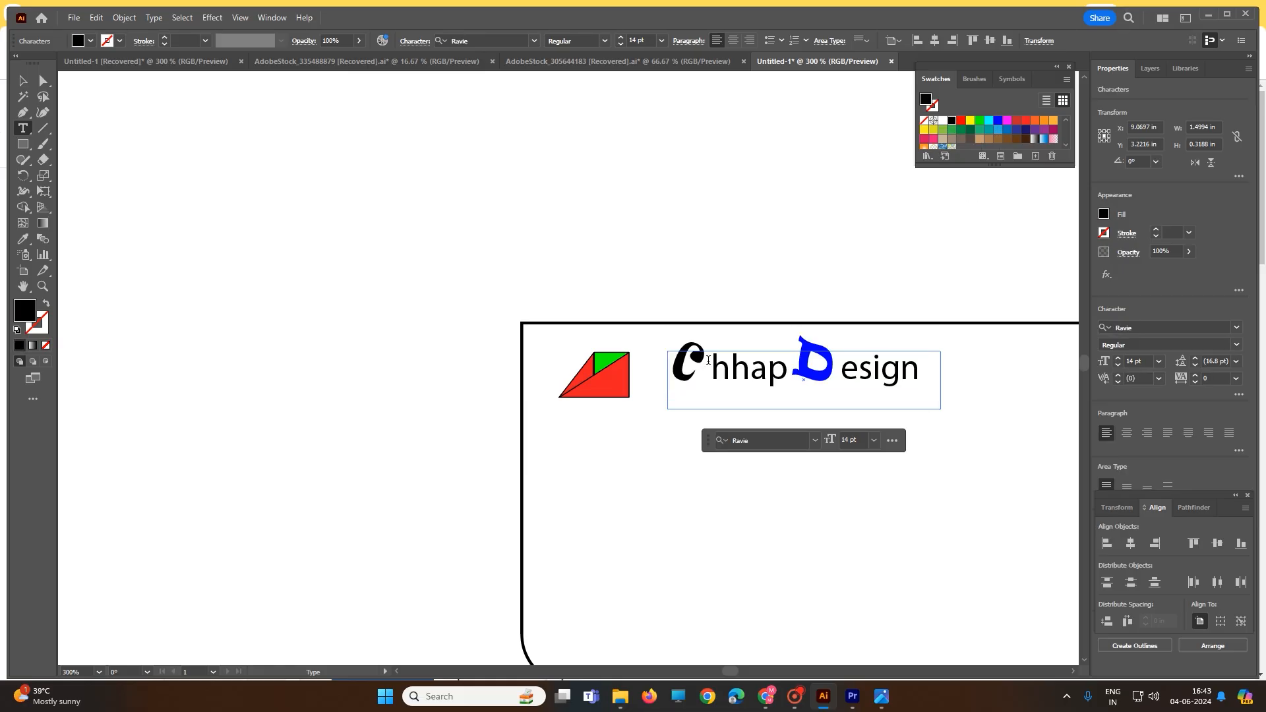
{"action": "left_click_drag", "start_coordinate": [704, 358], "coordinate": [670, 362]}
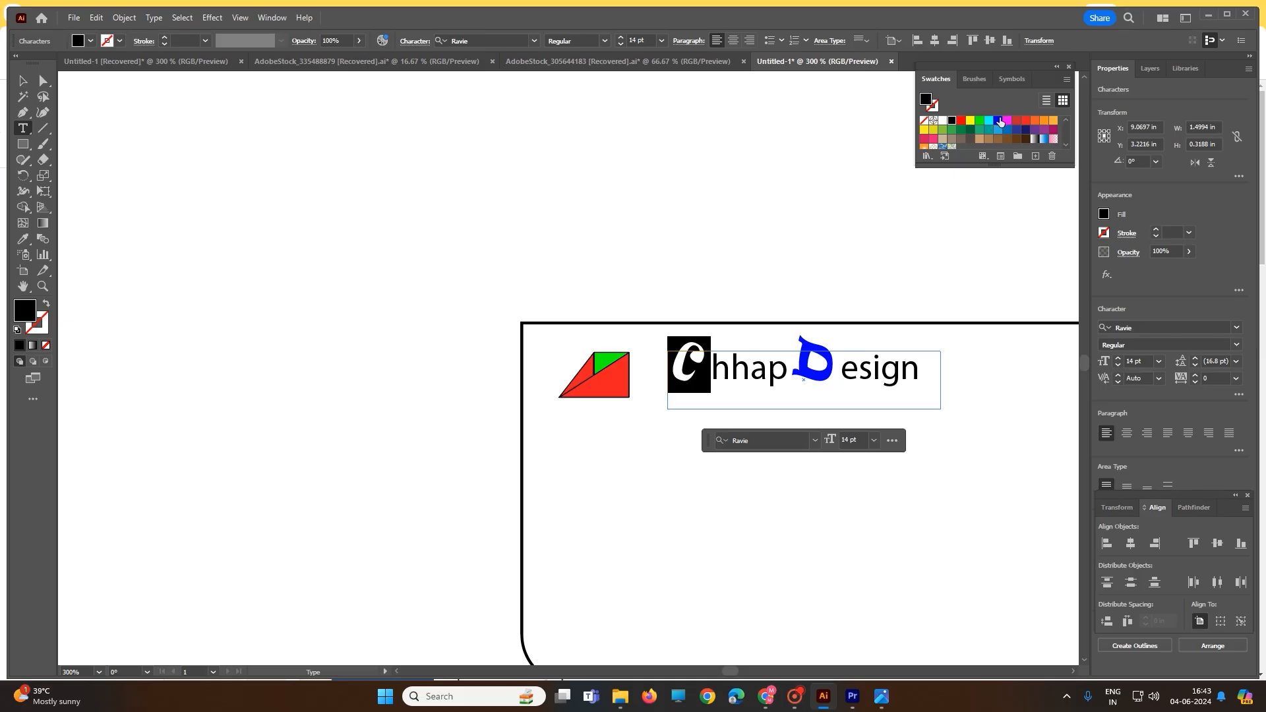
{"action": "left_click", "coordinate": [1000, 120]}
{"action": "left_click", "coordinate": [23, 81]}
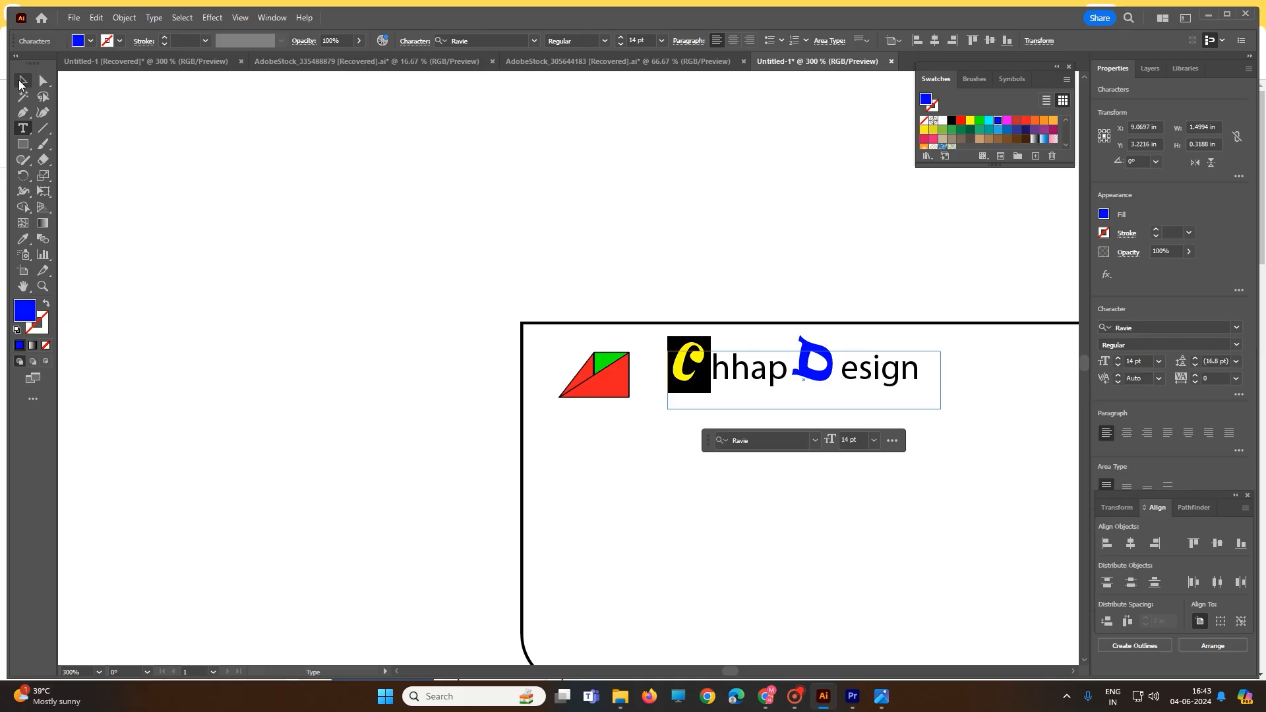
{"action": "left_click", "coordinate": [360, 225]}
Copy the styled initial C from ChhapDesign and place it as a separate text object beside the logo
{"action": "left_click", "coordinate": [683, 373]}
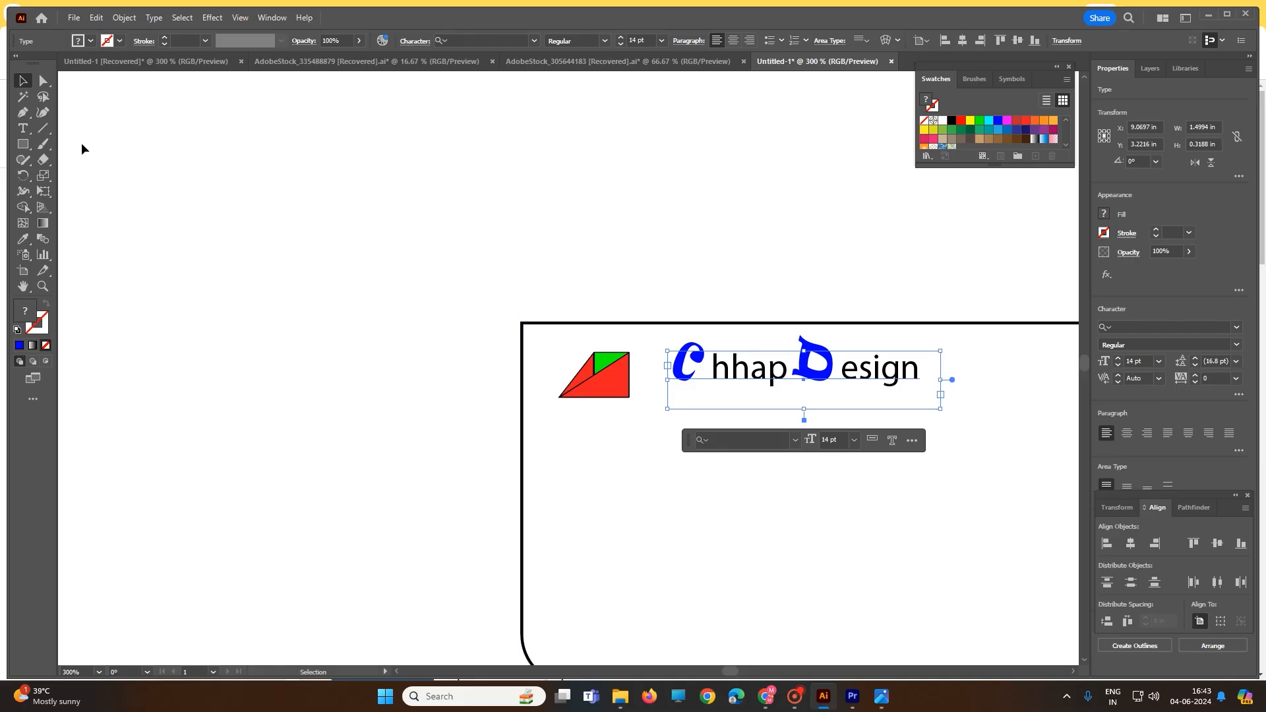
{"action": "double_click", "coordinate": [688, 359]}
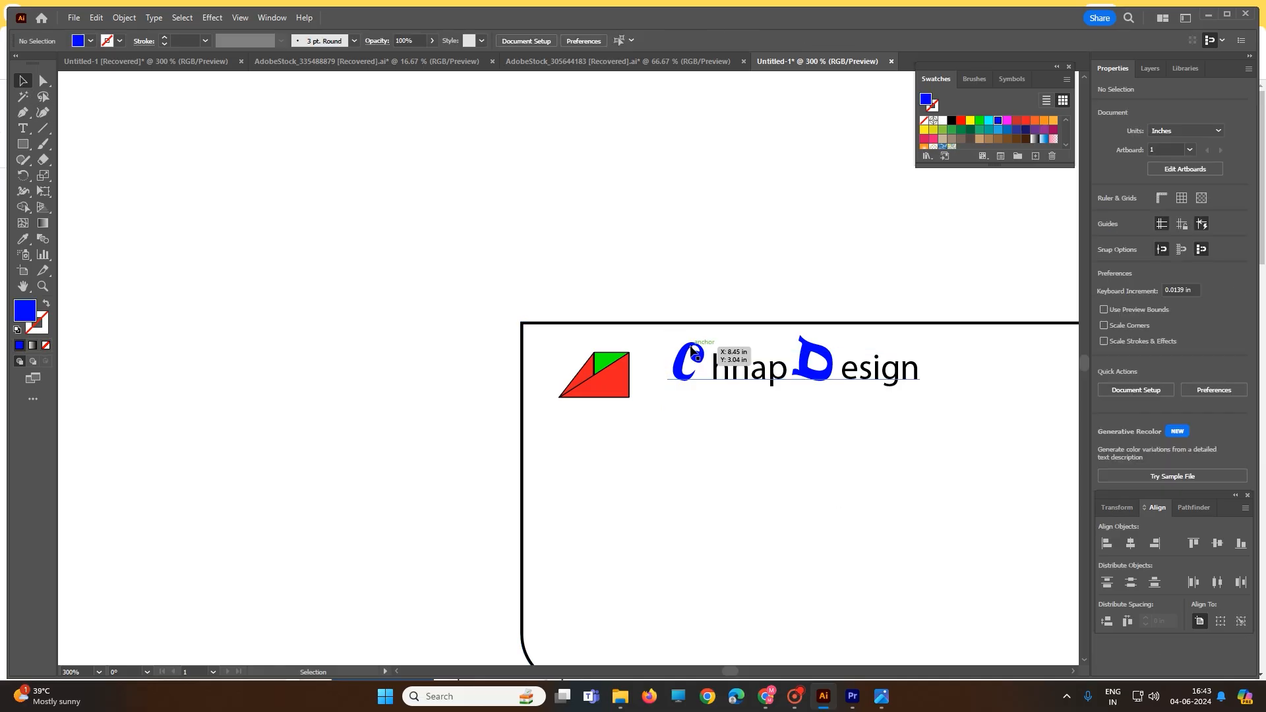
{"action": "key", "text": "ctrl+a"}
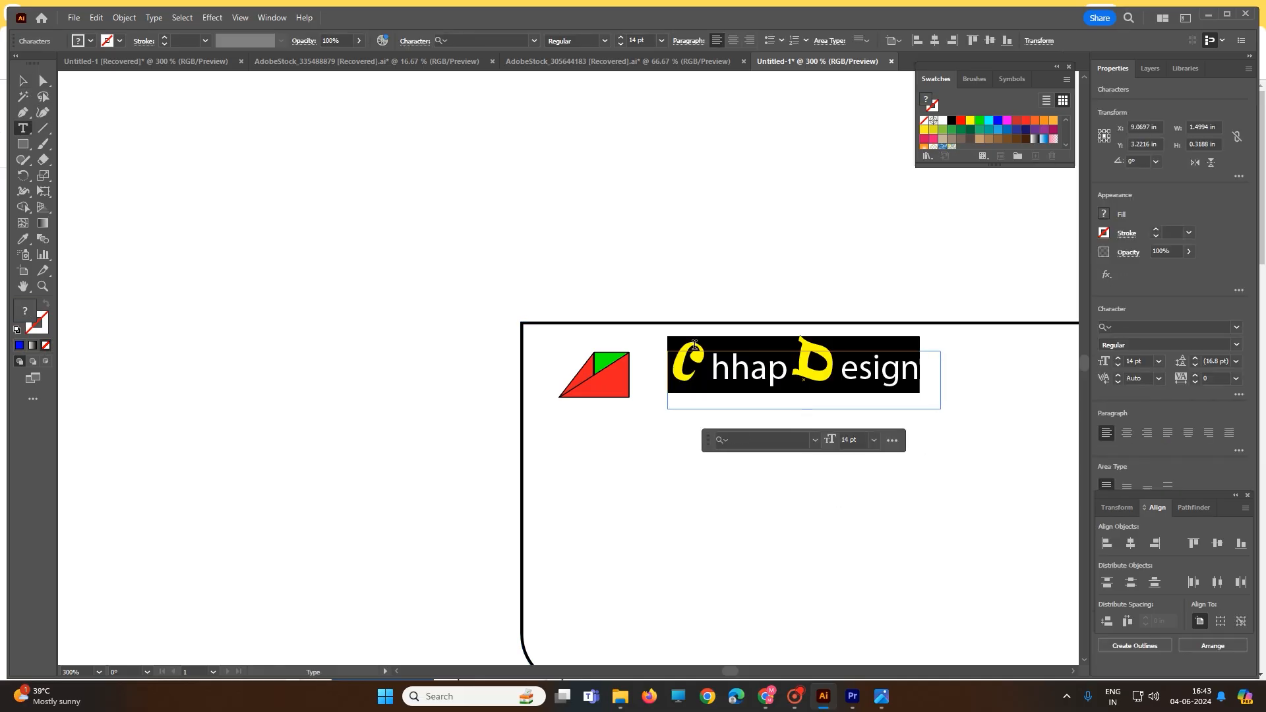
{"action": "left_click_drag", "start_coordinate": [696, 348], "coordinate": [667, 356]}
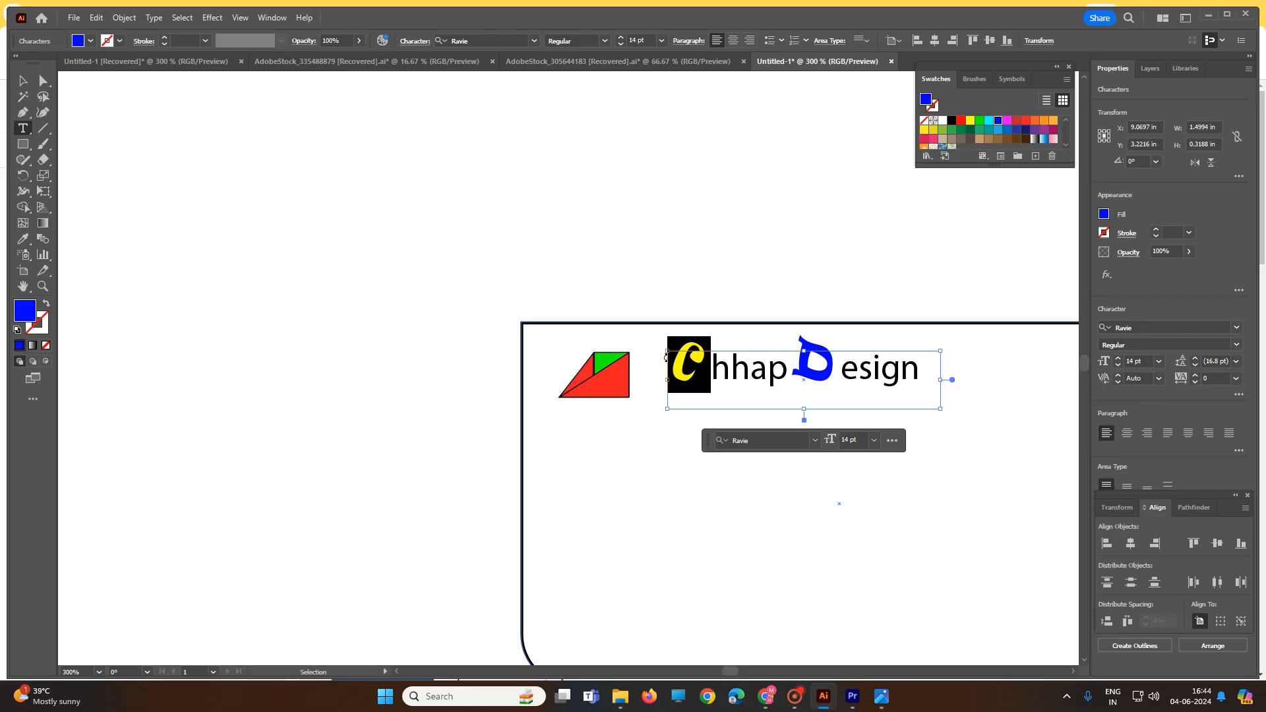
{"action": "key", "text": "ctrl+shift+a"}
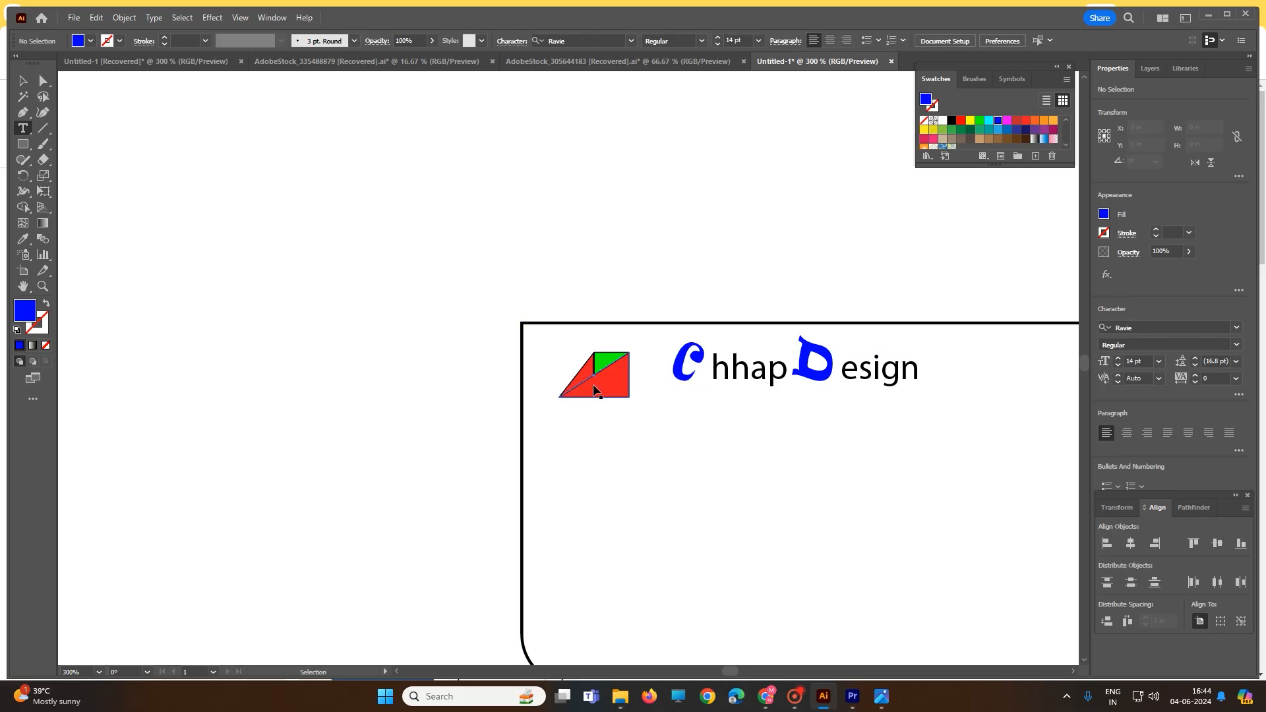
{"action": "left_click", "coordinate": [531, 379]}
{"action": "type", "text": "C"}
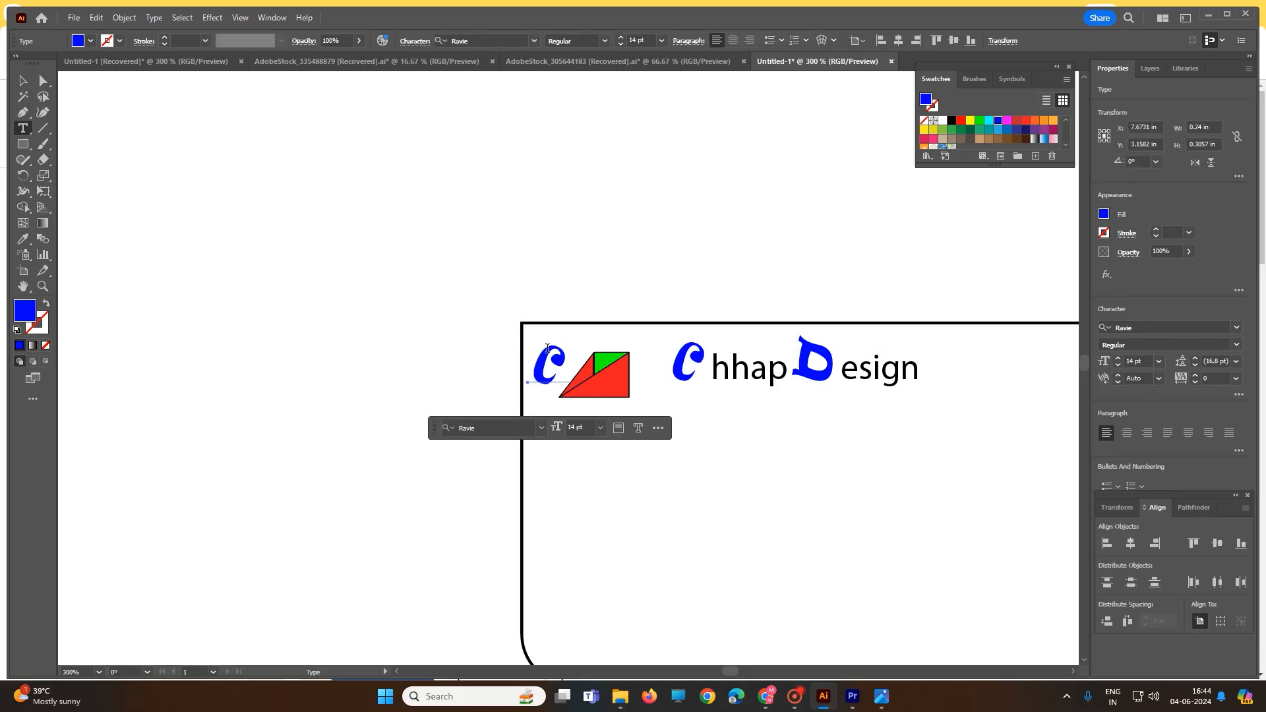
Set the separate letter C to 10 pt and deselect it
{"action": "double_click", "coordinate": [547, 348]}
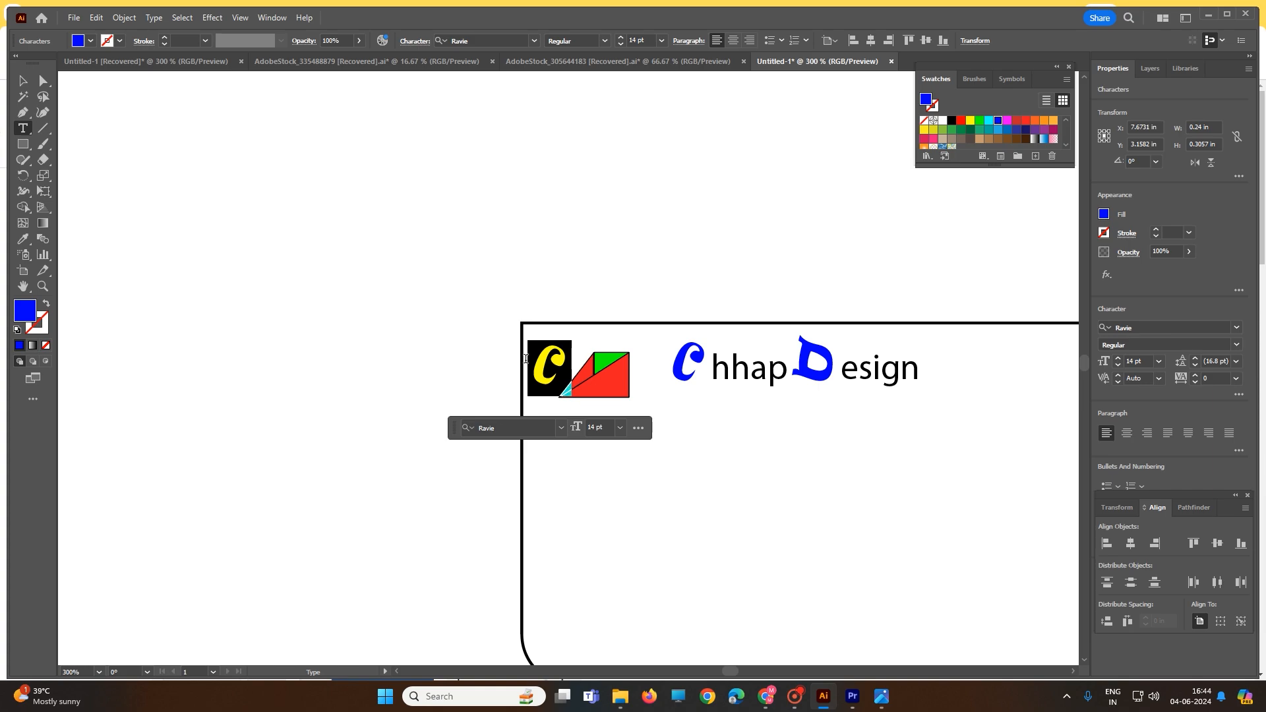
{"action": "left_click", "coordinate": [618, 428]}
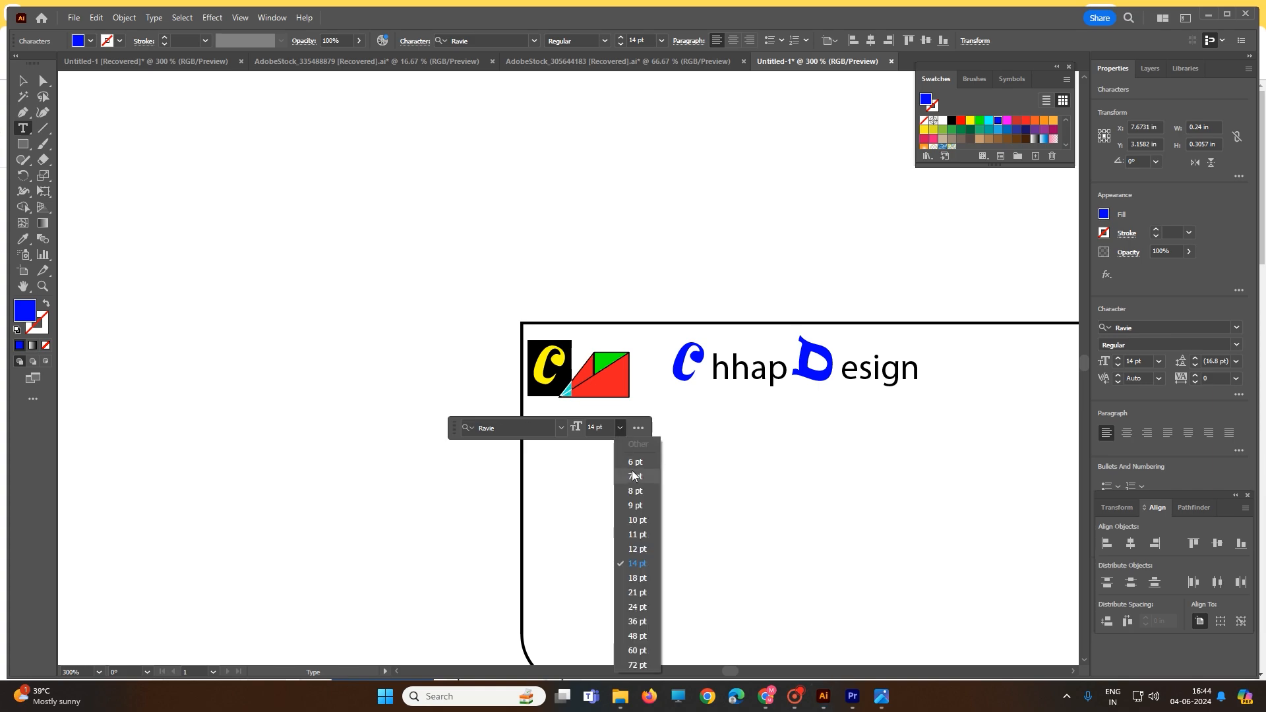
{"action": "left_click", "coordinate": [637, 521]}
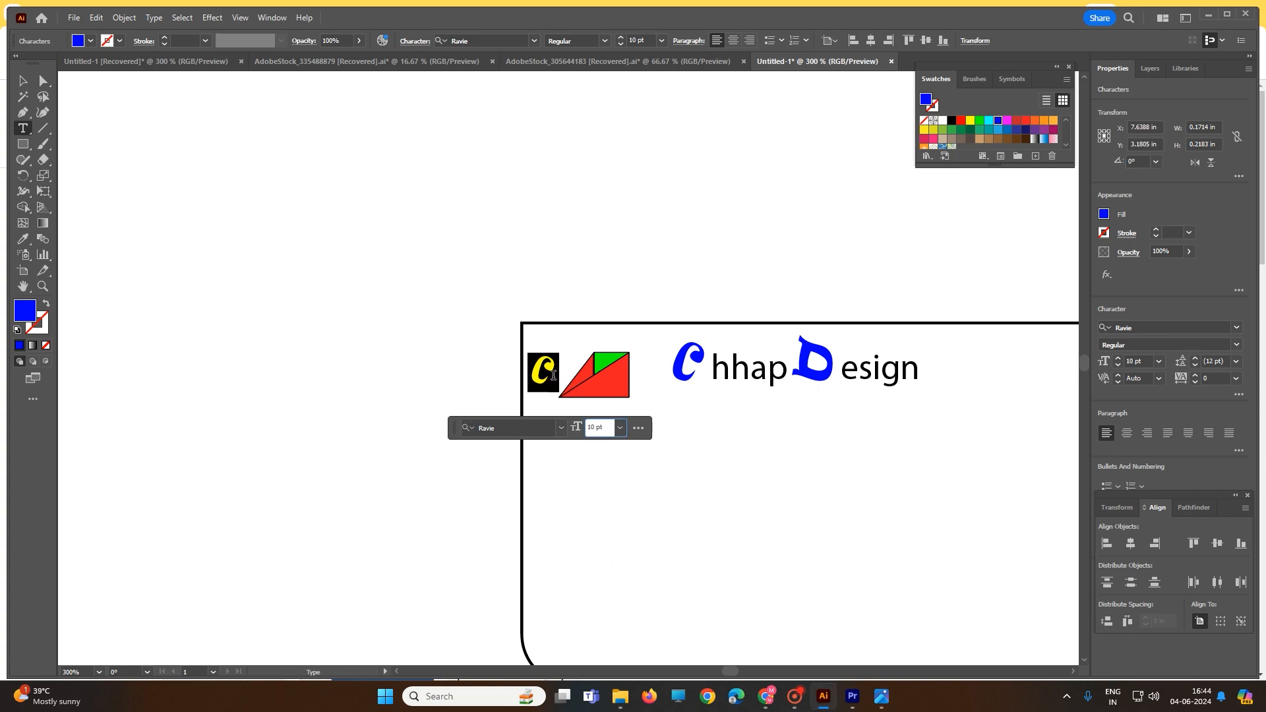
{"action": "left_click", "coordinate": [23, 80]}
{"action": "left_click", "coordinate": [410, 288]}
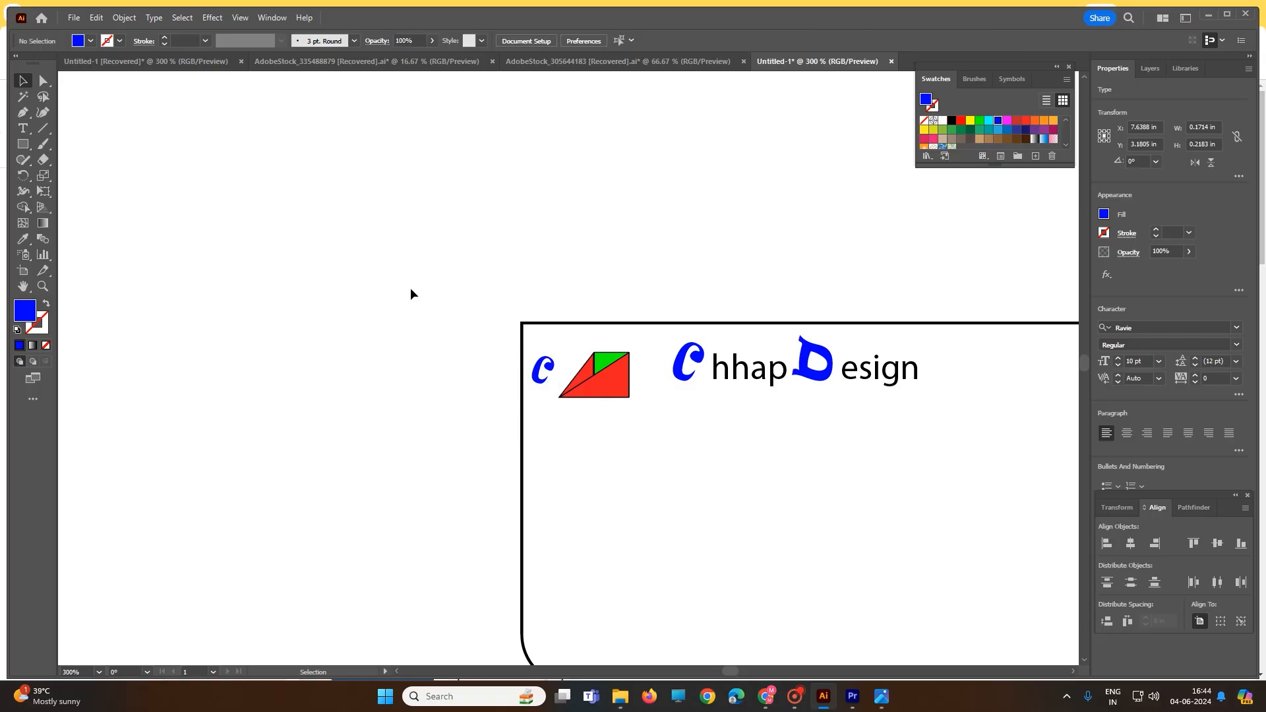
Try to enlarge the logo's lower red triangle
{"action": "left_click", "coordinate": [608, 377]}
{"action": "left_click_drag", "start_coordinate": [629, 398], "coordinate": [662, 421]}
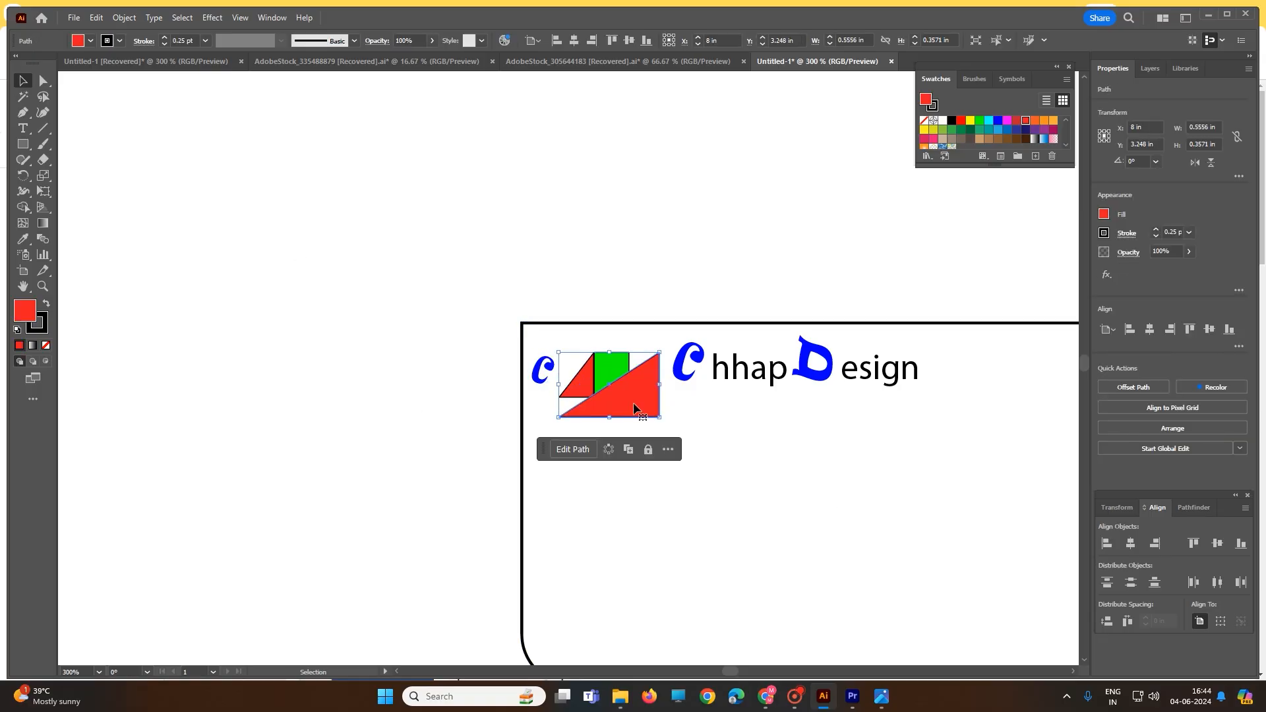
{"action": "key", "text": "a"}
{"action": "key", "text": "ctrl+z"}
{"action": "left_click_drag", "start_coordinate": [552, 295], "coordinate": [646, 419]}
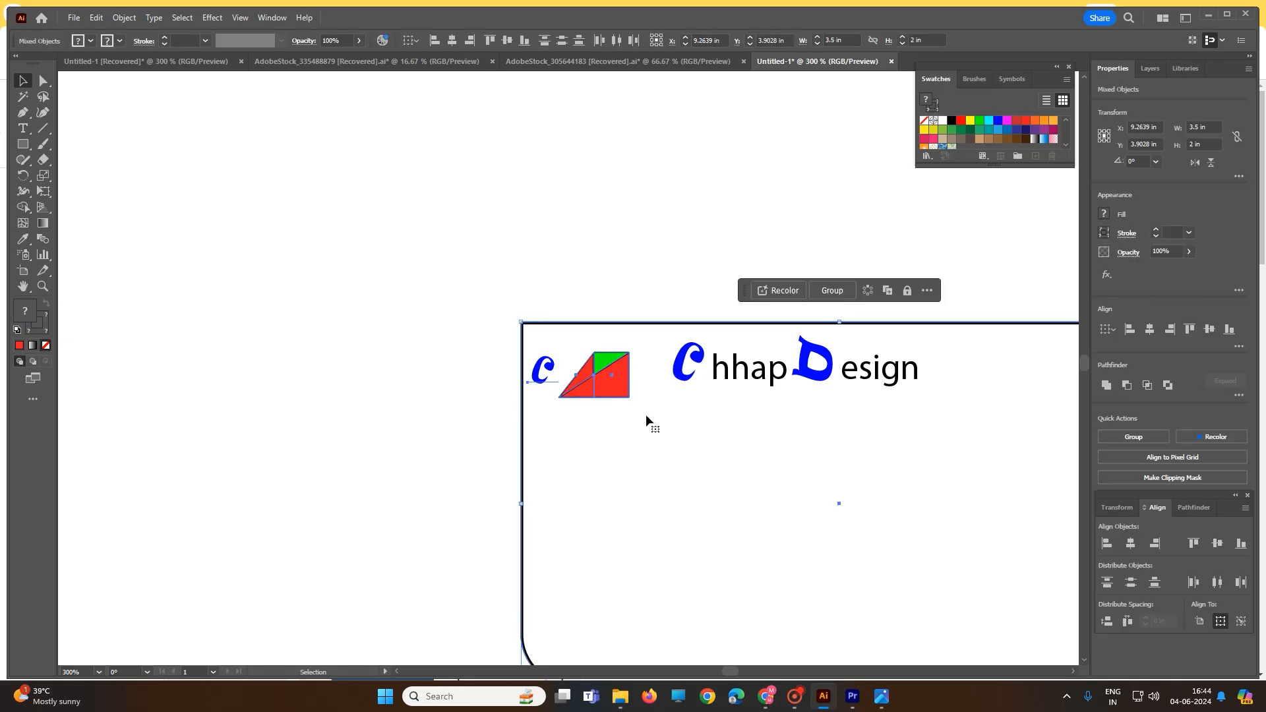
{"action": "left_click", "coordinate": [570, 310]}
Move the small letter C off the card and clear the card outline away from the logo
{"action": "left_click_drag", "start_coordinate": [553, 364], "coordinate": [425, 342]}
{"action": "left_click_drag", "start_coordinate": [536, 290], "coordinate": [636, 403]}
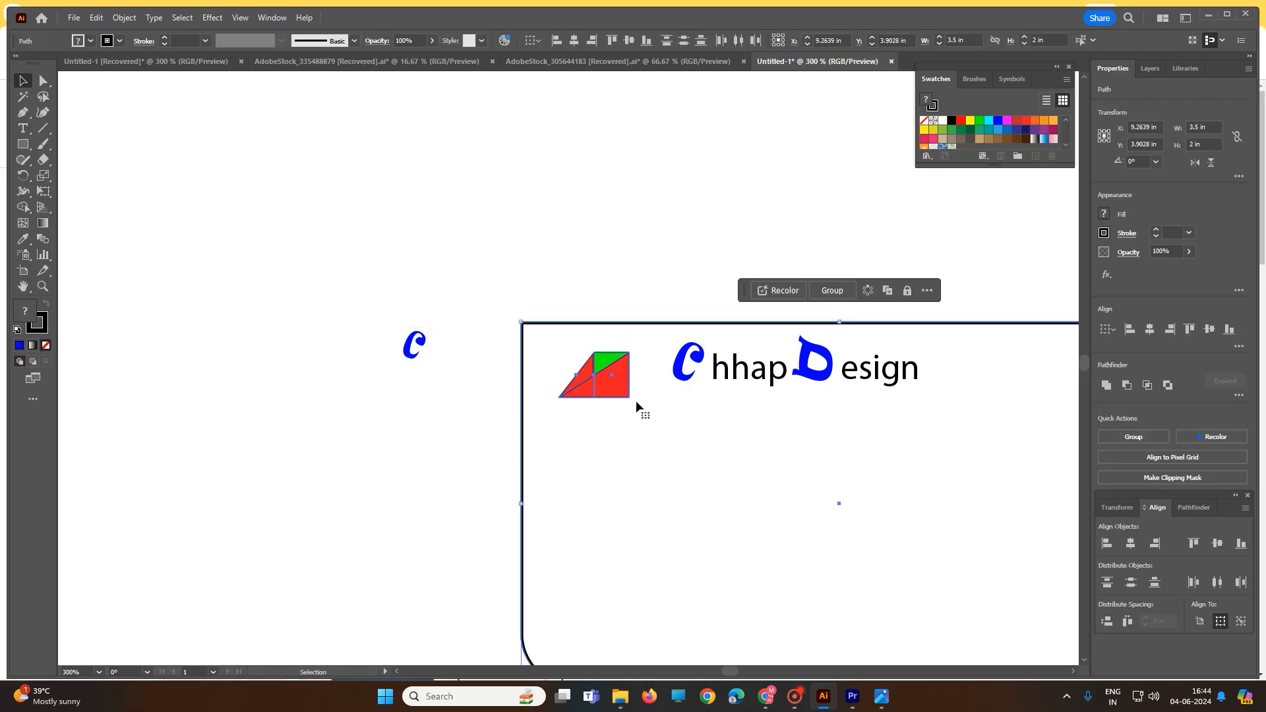
{"action": "left_click", "coordinate": [580, 264]}
Enlarge the complete logo towards its upper-left corner and place the C, reduced to about 7.55 pt, on its lower red area
{"action": "mouse_move", "coordinate": [557, 332]}
{"action": "left_mouse_down"}
{"action": "mouse_move", "coordinate": [565, 441]}
{"action": "mouse_move", "coordinate": [632, 409]}
{"action": "left_mouse_up"}
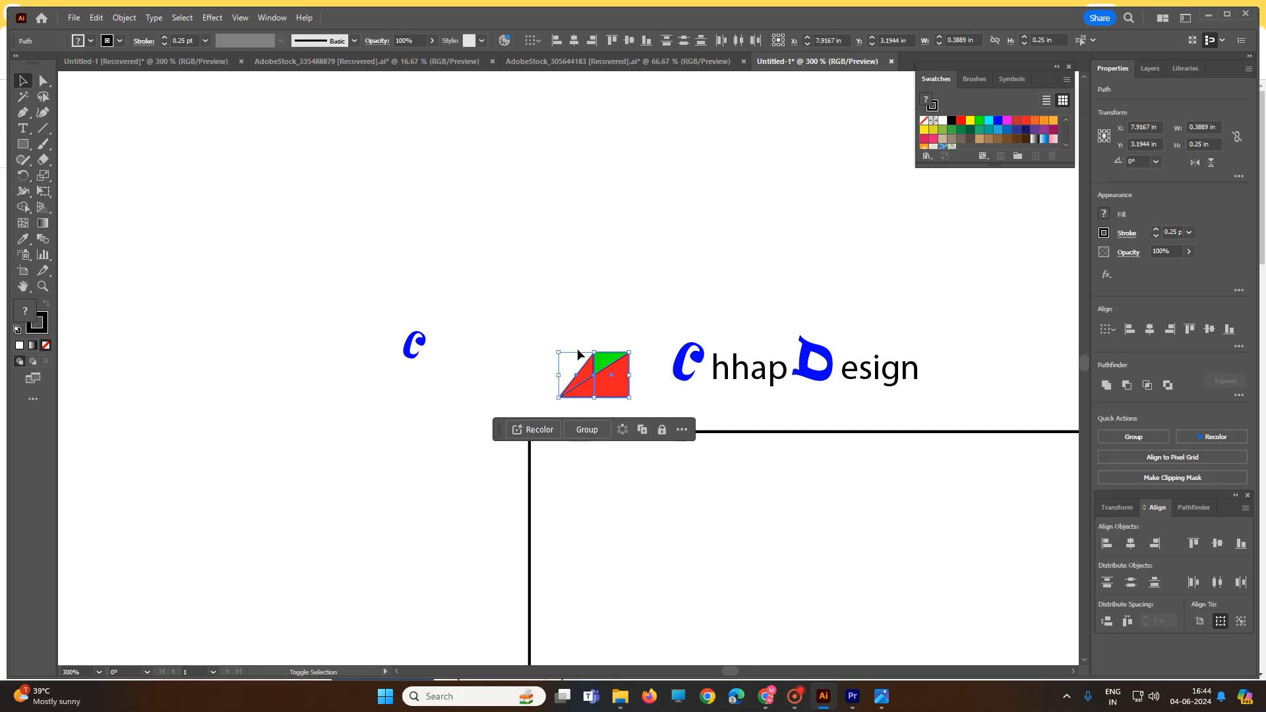
{"action": "left_click_drag", "start_coordinate": [556, 354], "coordinate": [533, 336]}
{"action": "left_click", "coordinate": [415, 350]}
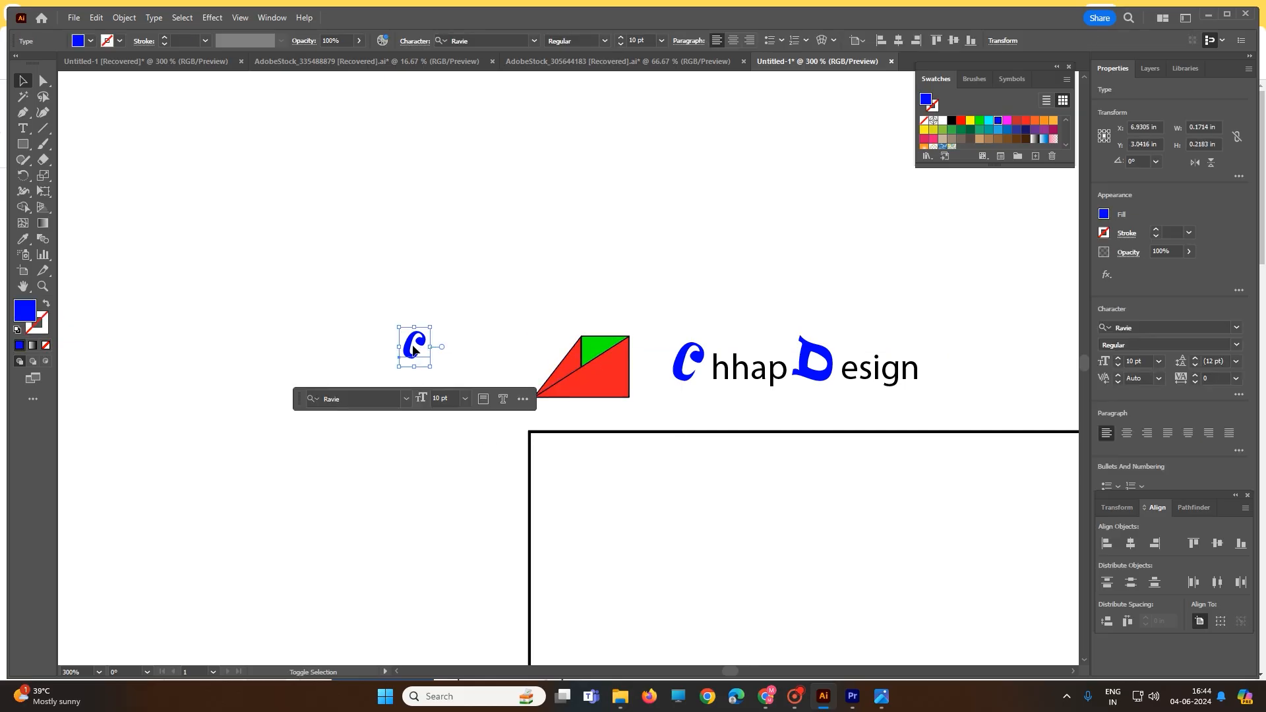
{"action": "left_click_drag", "start_coordinate": [430, 365], "coordinate": [589, 385]}
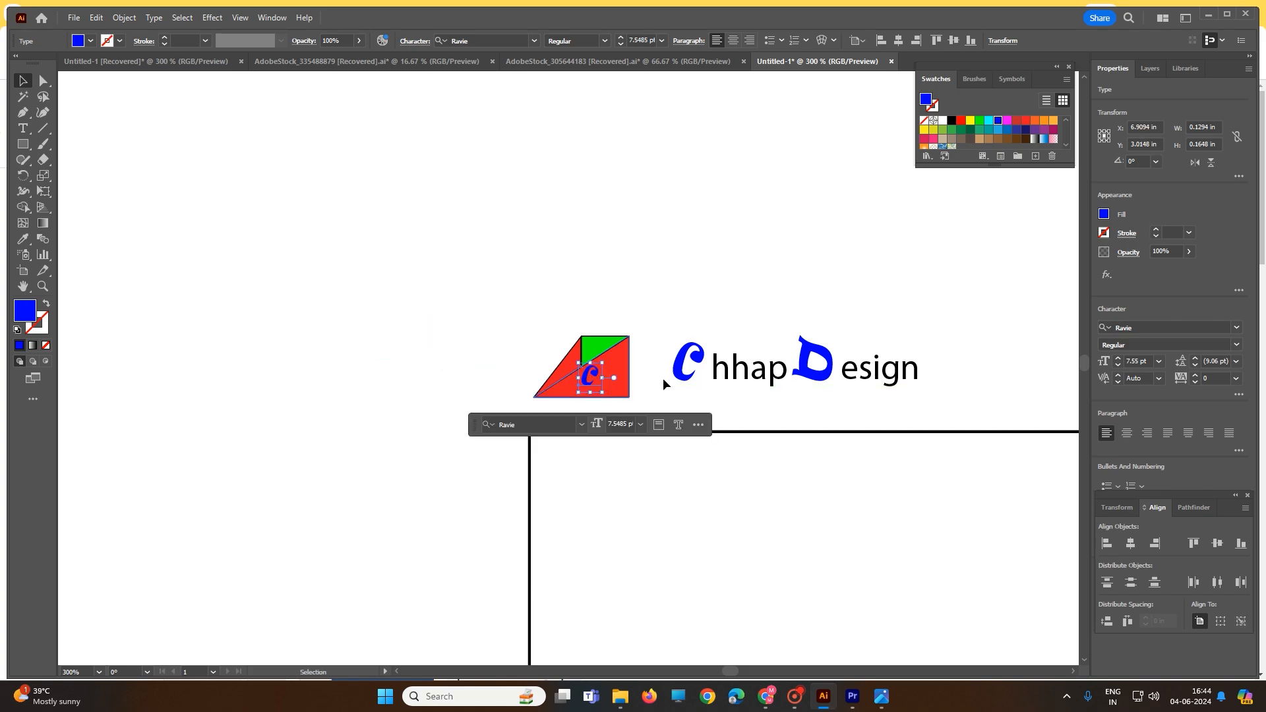
{"action": "left_click", "coordinate": [810, 373]}
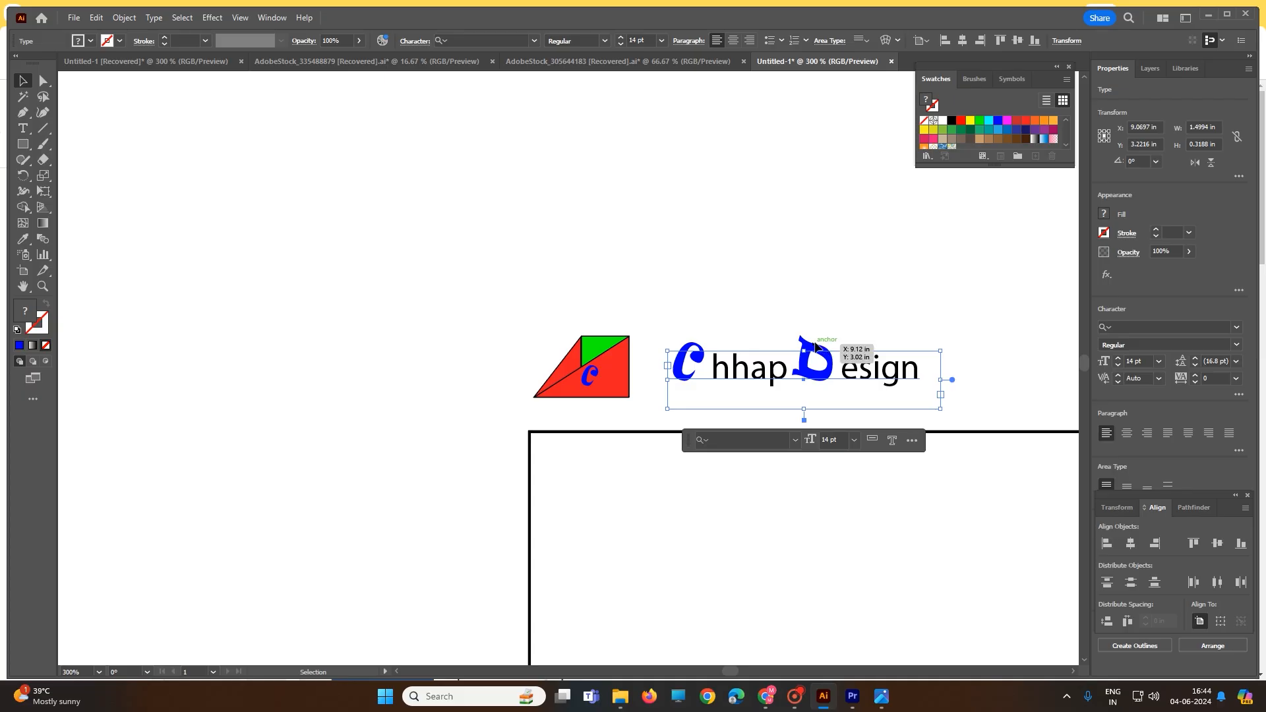
{"action": "left_click", "coordinate": [817, 311]}
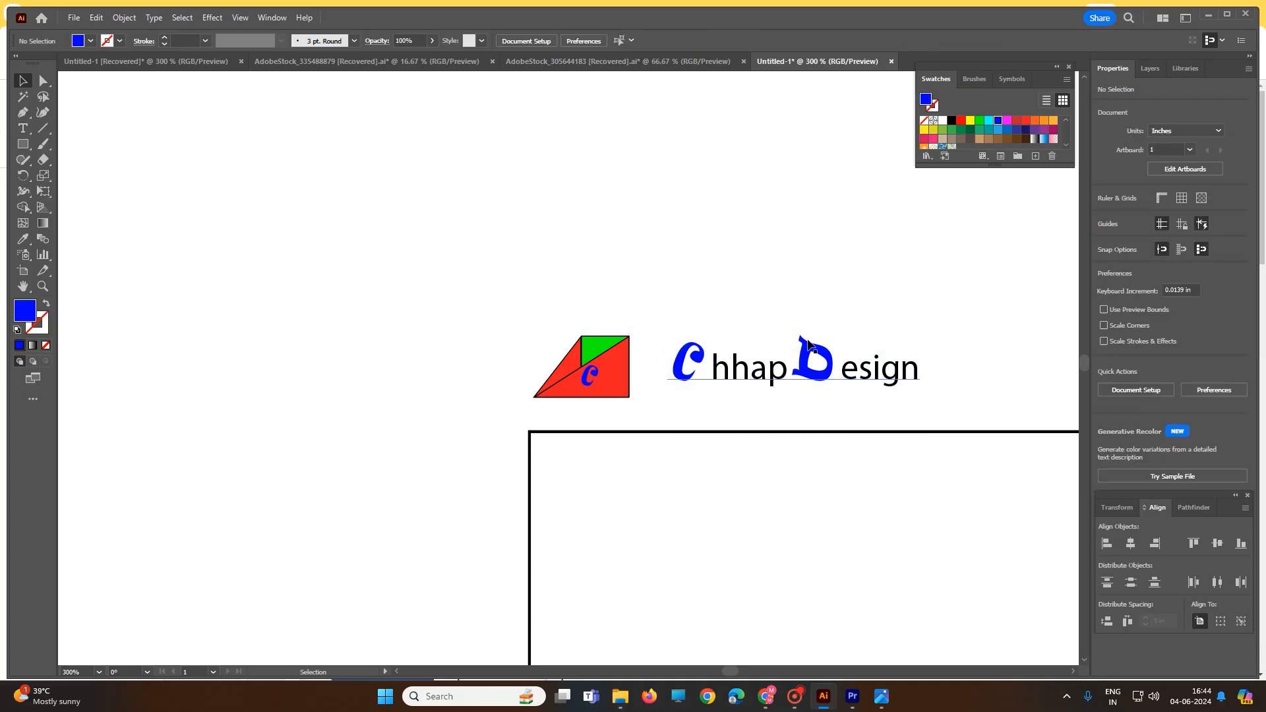
{"action": "left_click", "coordinate": [810, 345]}
{"action": "left_click_drag", "start_coordinate": [810, 346], "coordinate": [763, 353]}
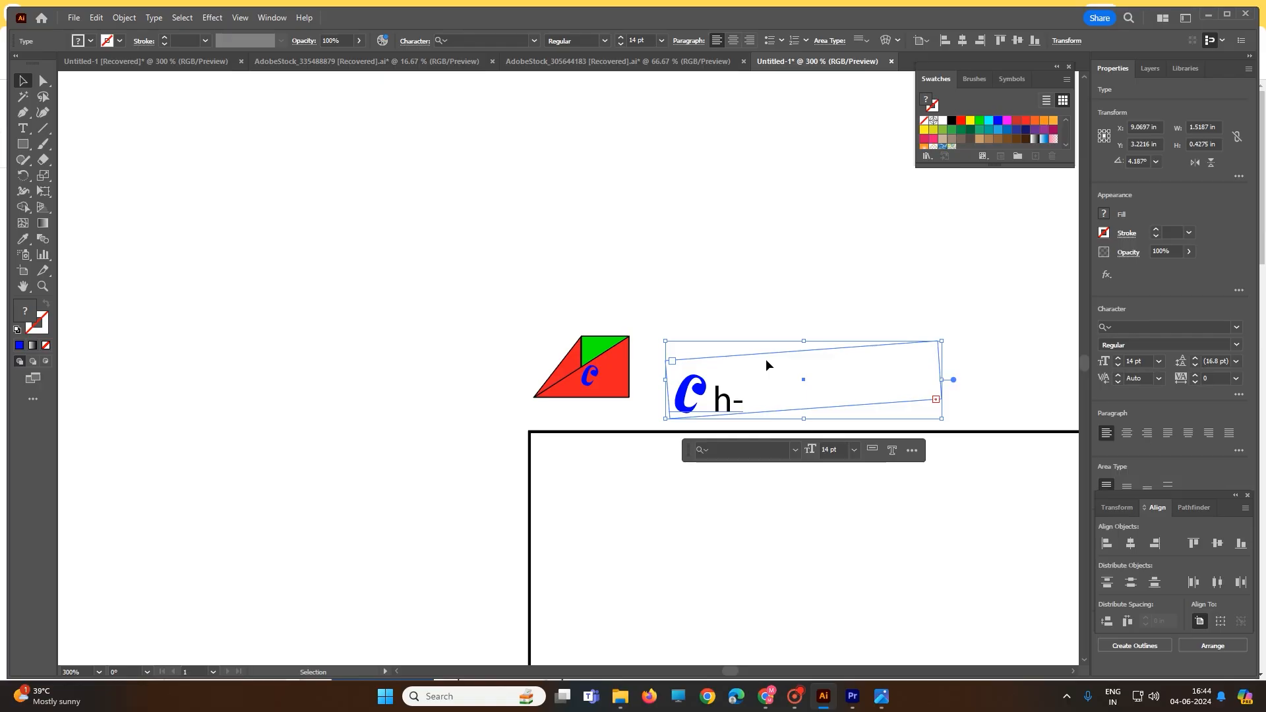
{"action": "key", "text": "ctrl+z"}
{"action": "key", "text": "ctrl+z"}
{"action": "key", "text": "ctrl+z"}
{"action": "key", "text": "ctrl+z"}
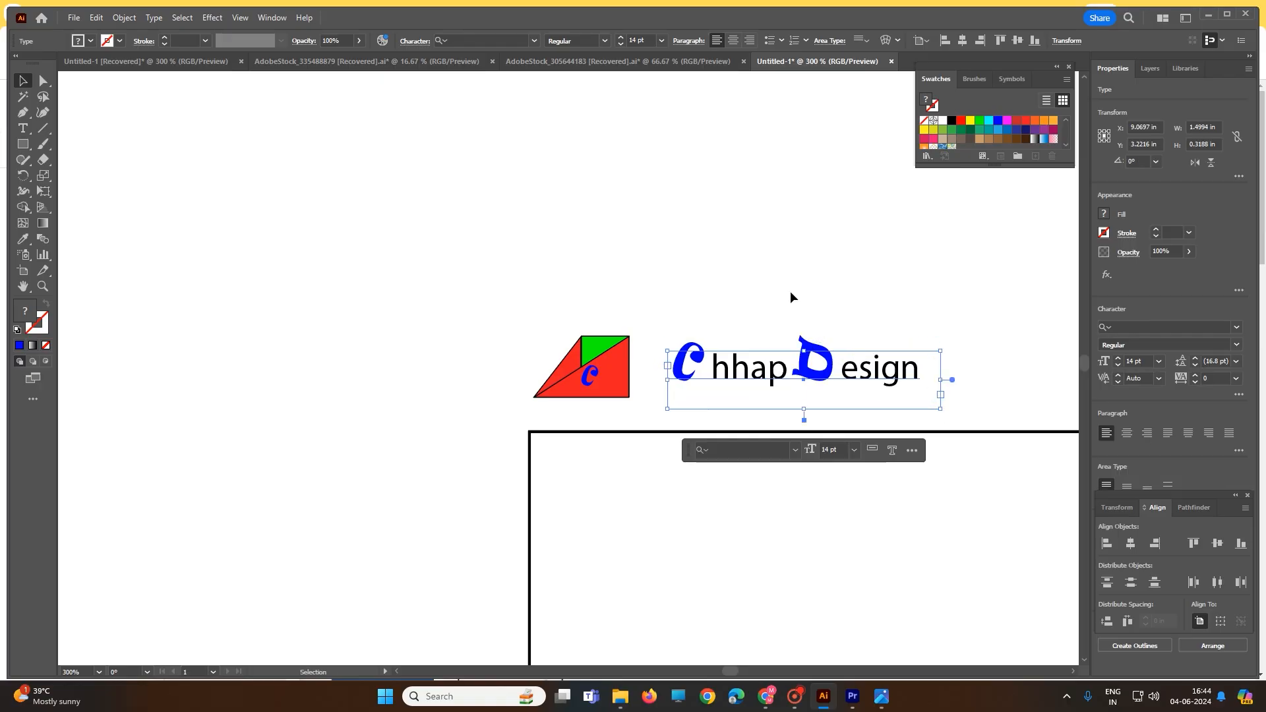
{"action": "left_click", "coordinate": [784, 287]}
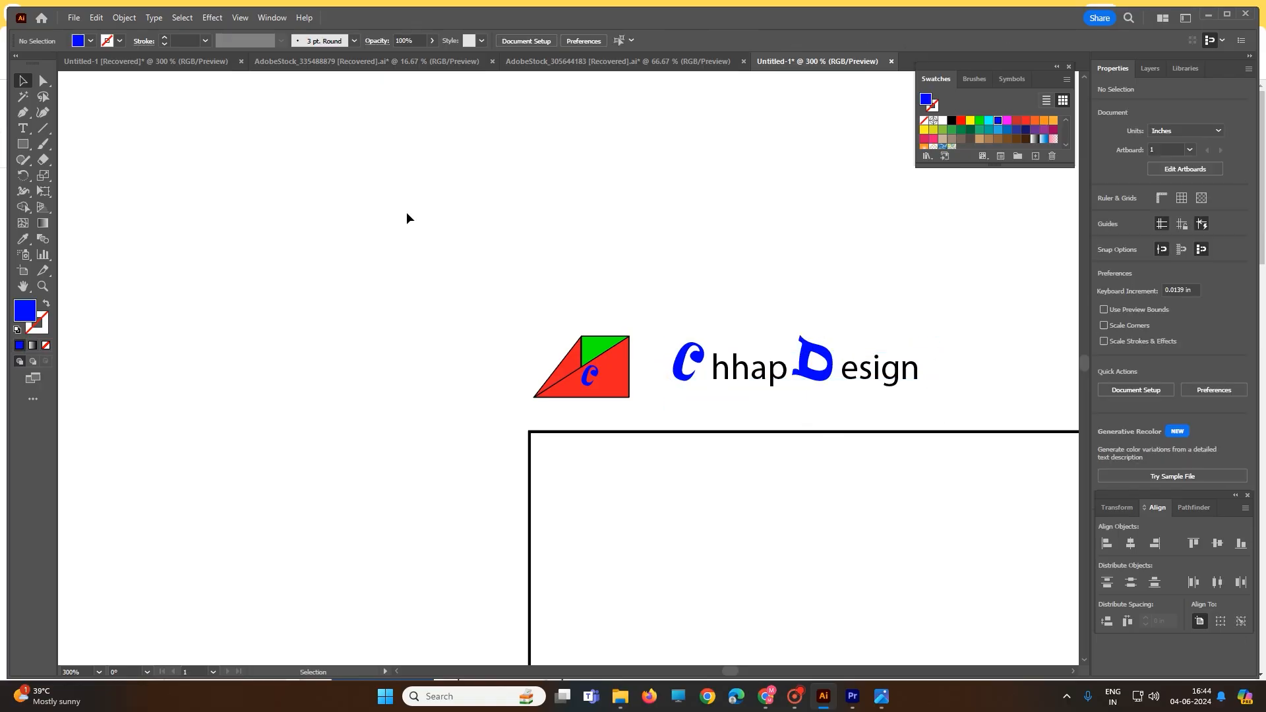
Pick out the D of ChhapDesign with the Touch Type tool and paste a copy as separate text over the logo's left part
{"action": "left_click", "coordinate": [24, 113]}
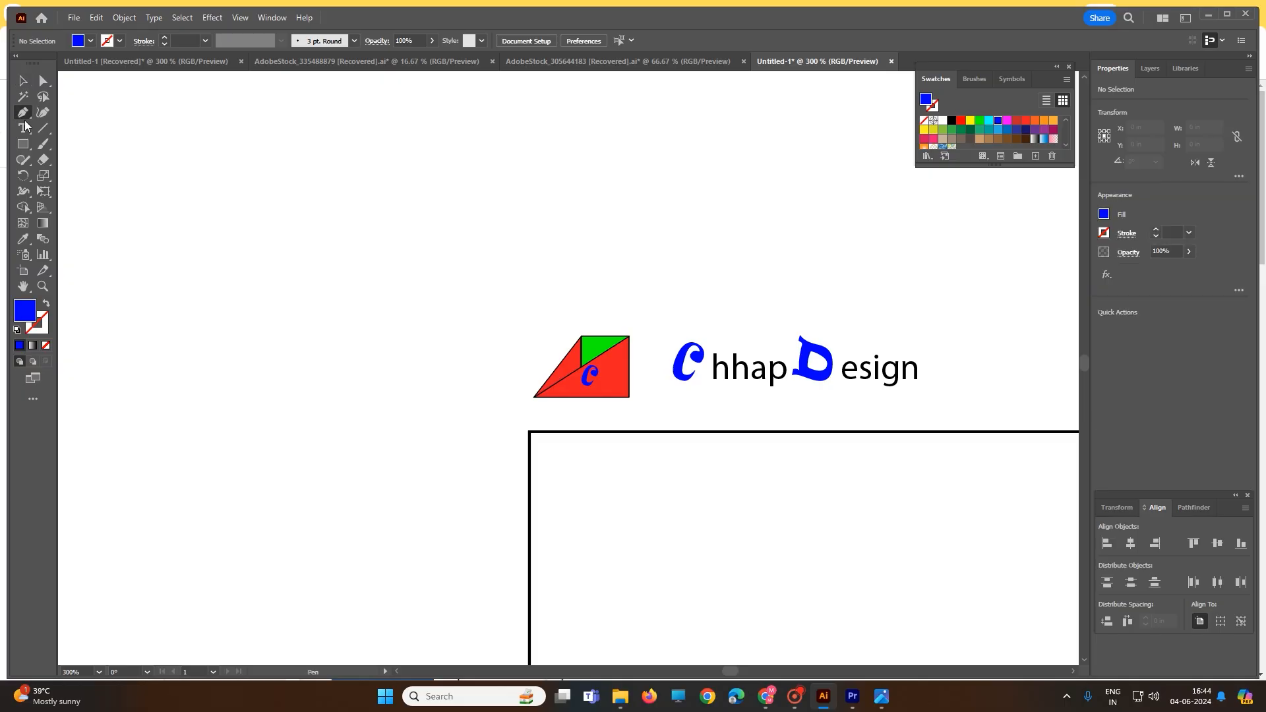
{"action": "left_click", "coordinate": [24, 127]}
{"action": "left_click", "coordinate": [20, 130]}
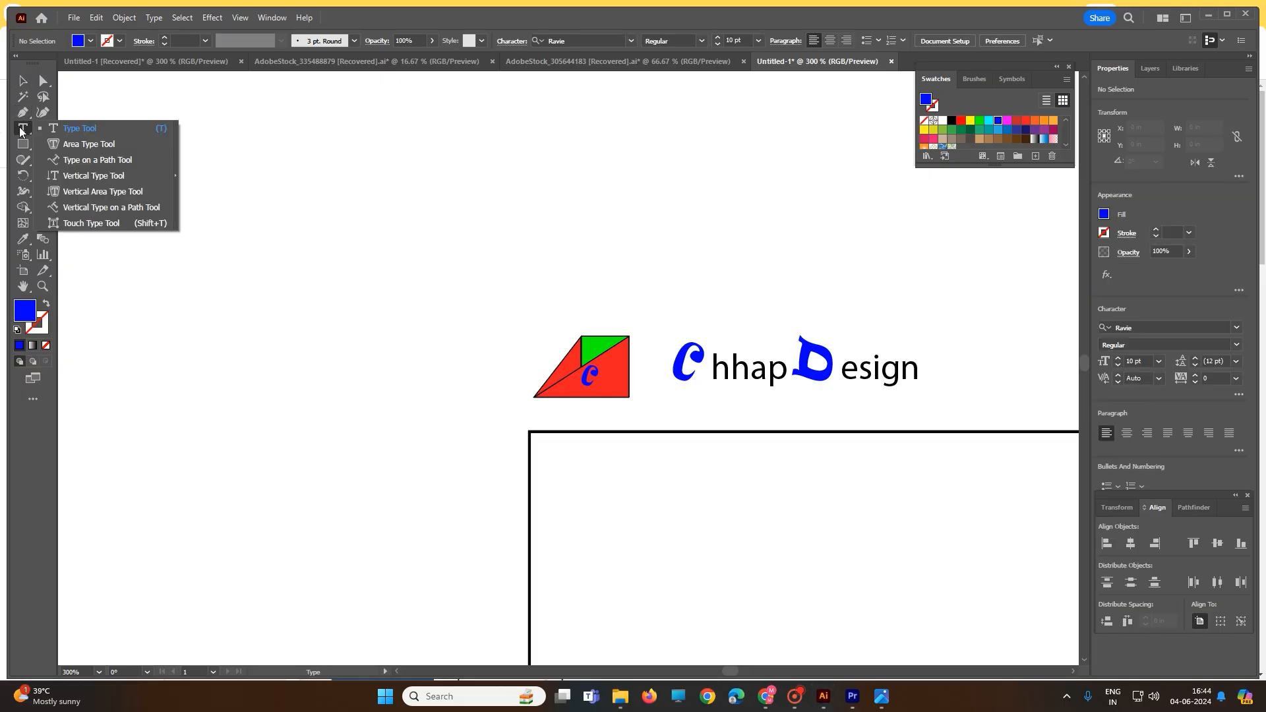
{"action": "left_click", "coordinate": [96, 224]}
{"action": "left_click", "coordinate": [818, 368]}
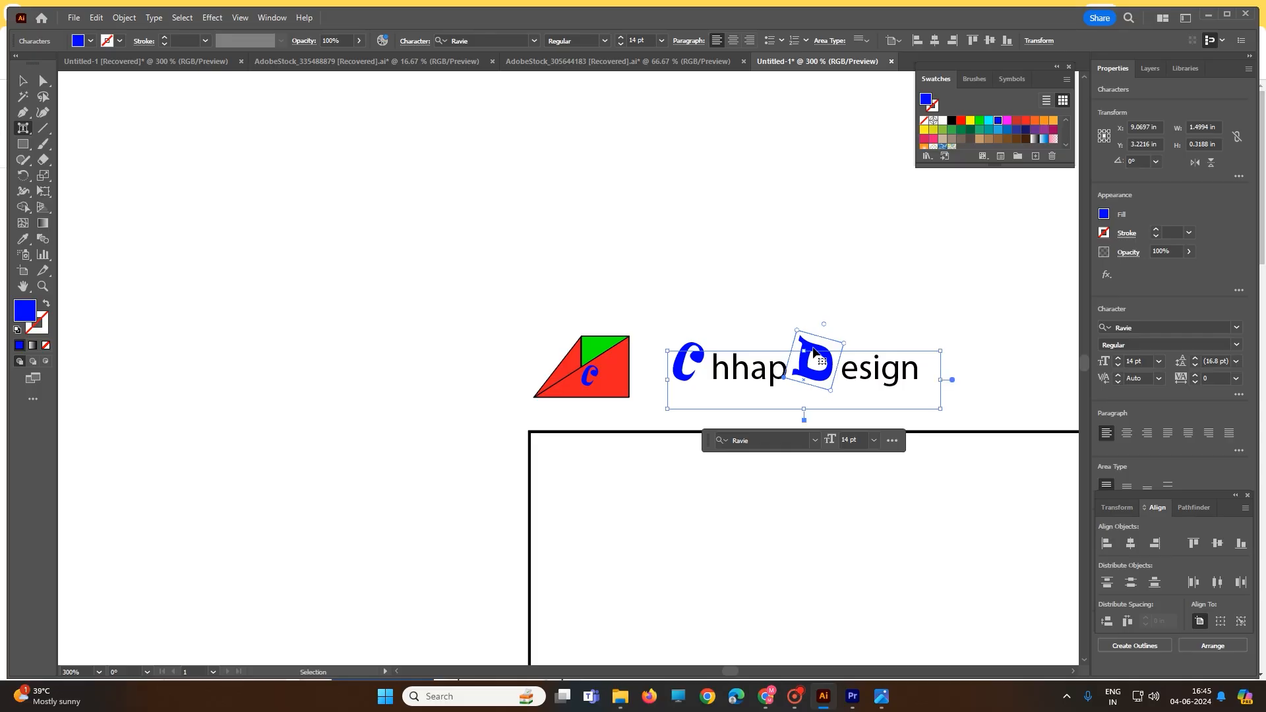
{"action": "left_click", "coordinate": [377, 297]}
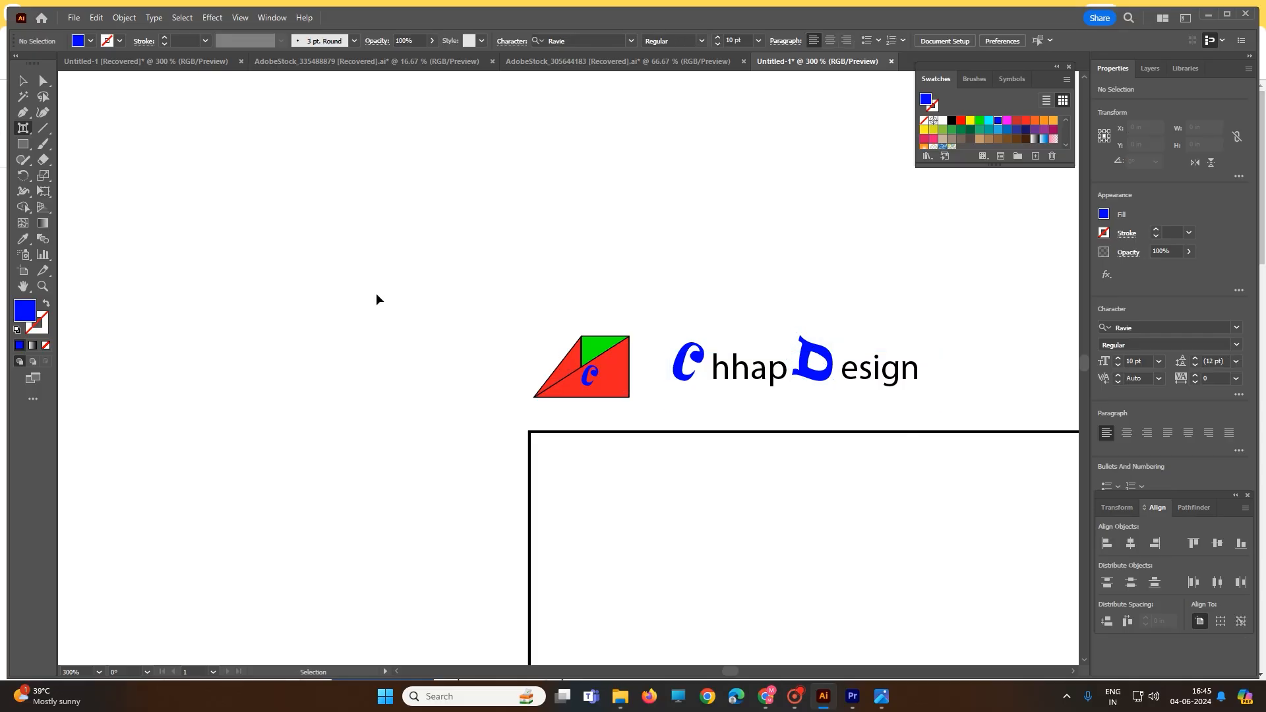
{"action": "type", "text": "D"}
{"action": "left_click", "coordinate": [545, 357]}
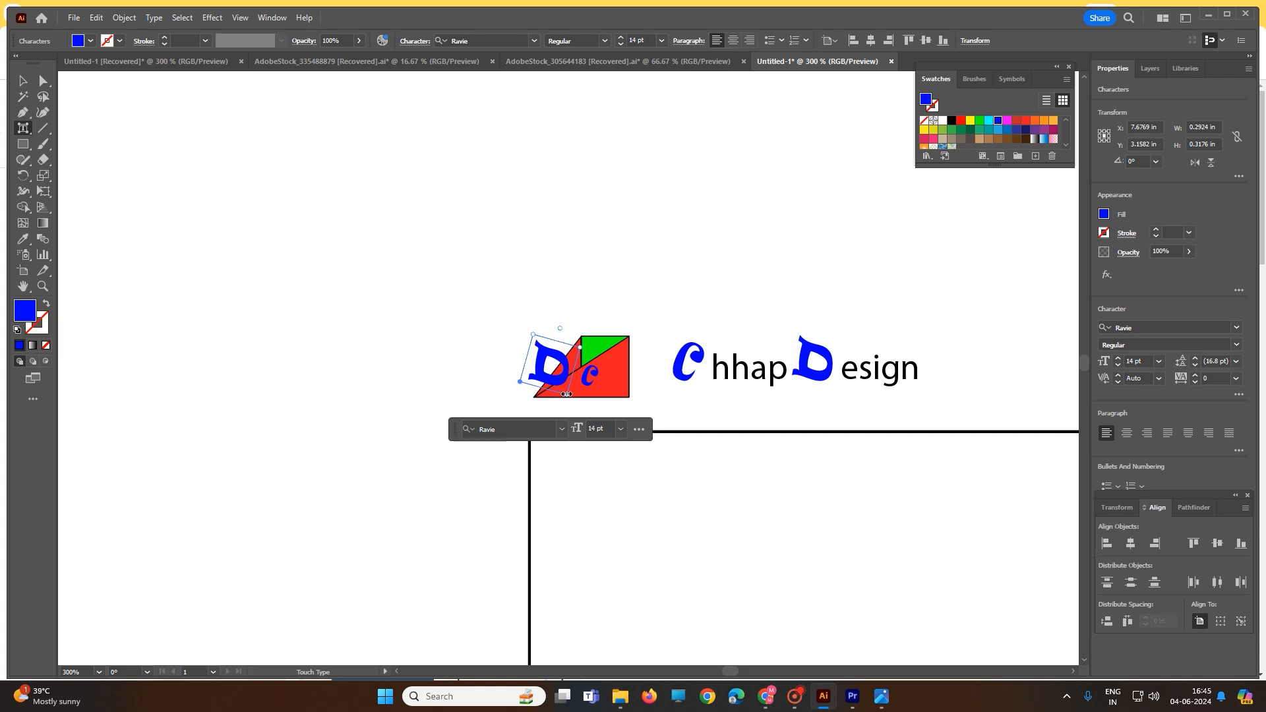
Shrink the copied D and place it beside the small C in the logo's lower red area
{"action": "left_click", "coordinate": [23, 81]}
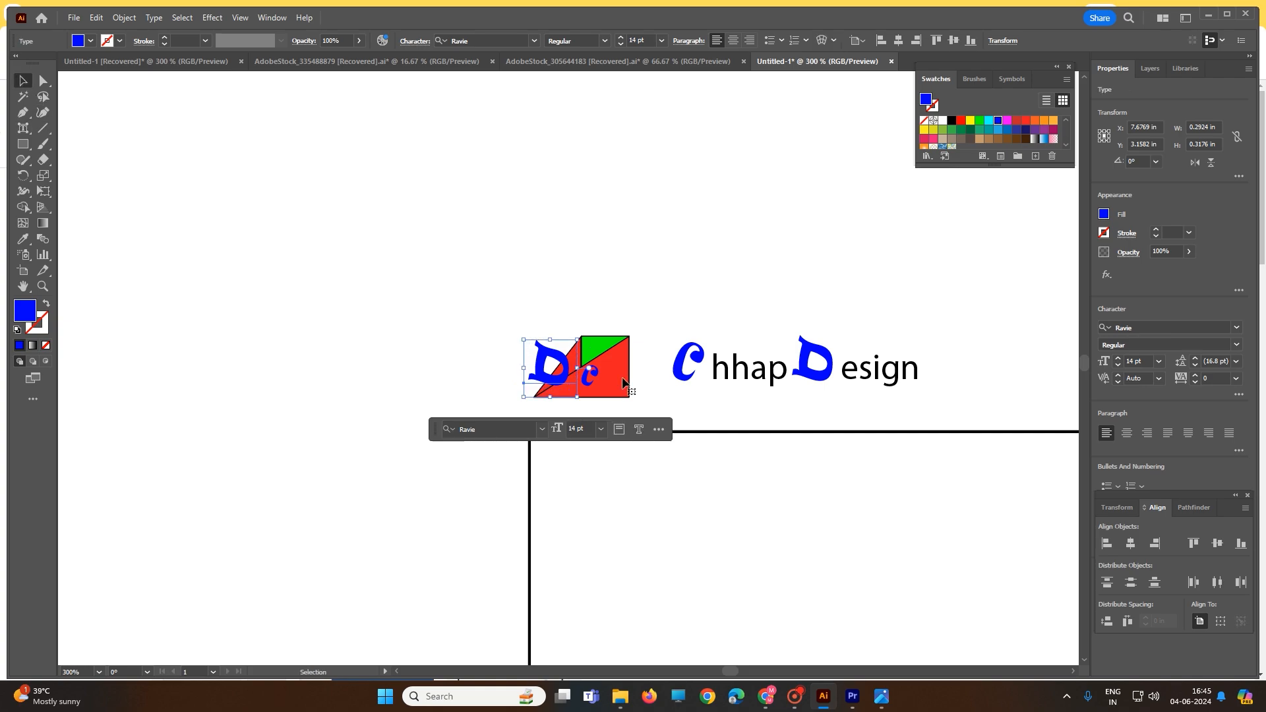
{"action": "mouse_move", "coordinate": [578, 396]}
{"action": "left_mouse_down"}
{"action": "mouse_move", "coordinate": [549, 363]}
{"action": "mouse_move", "coordinate": [614, 387]}
{"action": "mouse_move", "coordinate": [593, 390]}
{"action": "left_mouse_up"}
{"action": "left_click", "coordinate": [477, 330]}
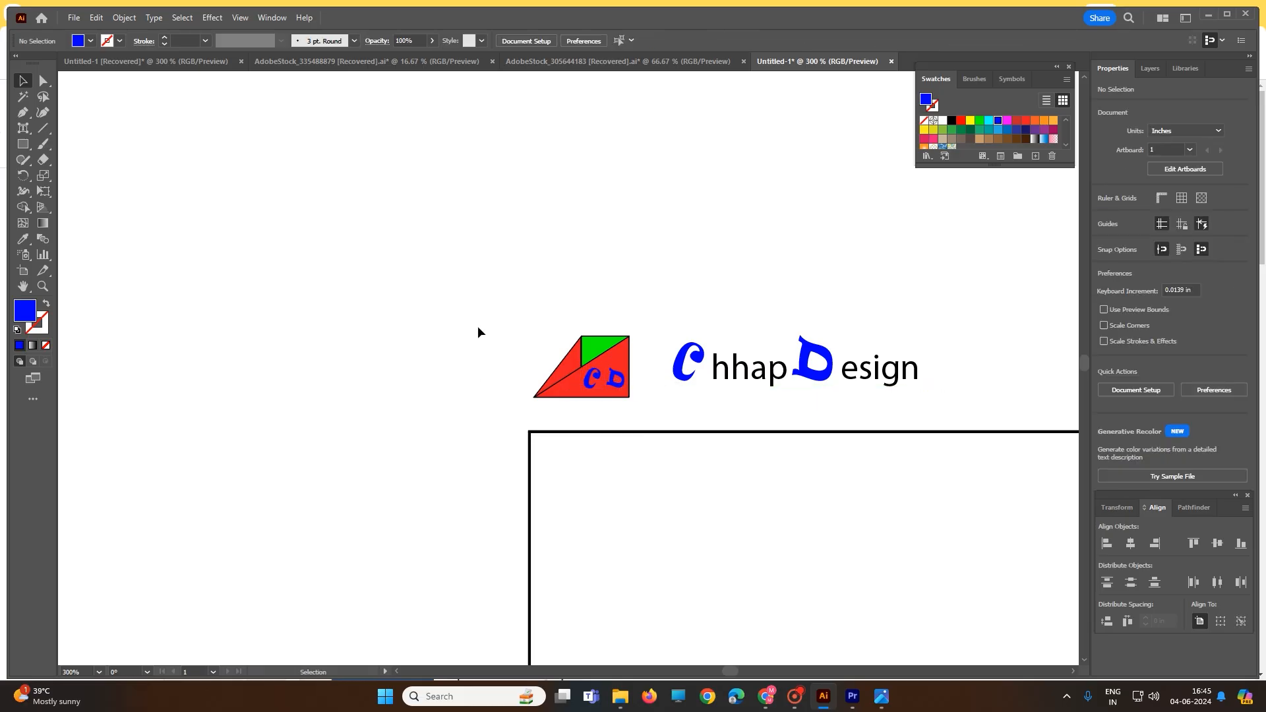
Move the ChhapDesign text closer to the logo and place both together inside the card's upper-left corner
{"action": "left_click_drag", "start_coordinate": [660, 291], "coordinate": [955, 404]}
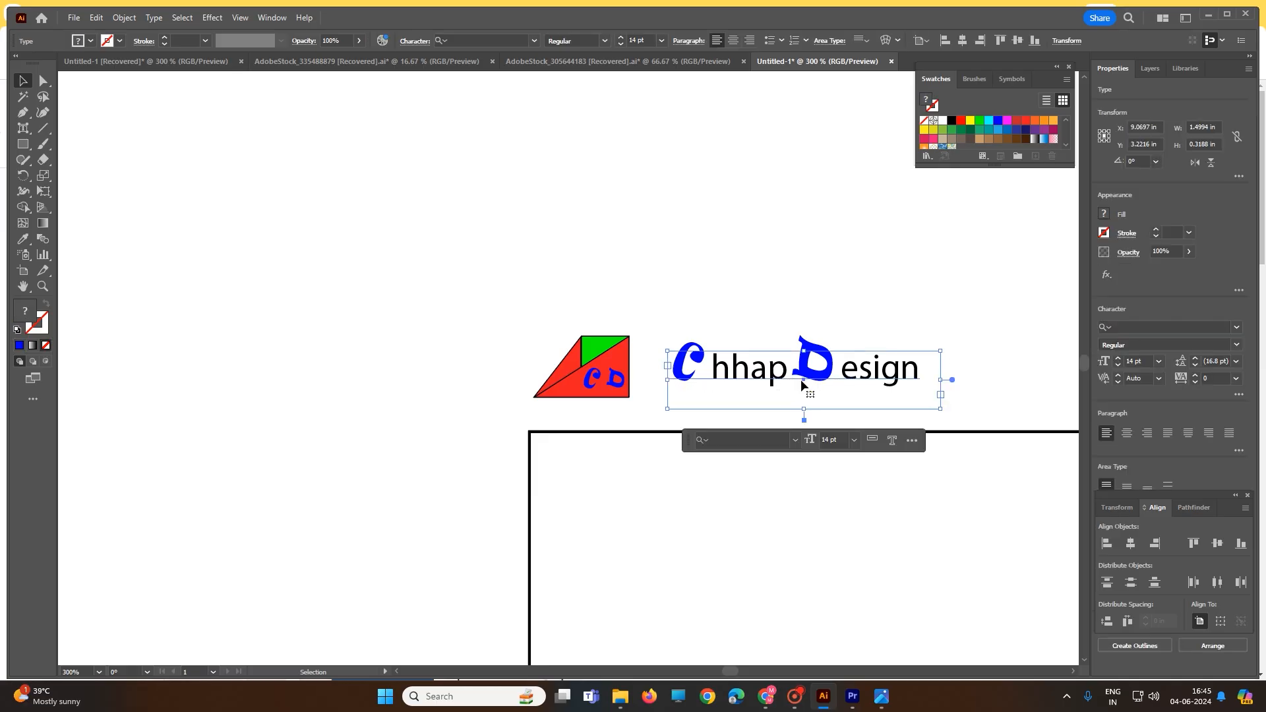
{"action": "left_click_drag", "start_coordinate": [802, 380], "coordinate": [774, 384]}
{"action": "left_click_drag", "start_coordinate": [482, 255], "coordinate": [902, 401]}
{"action": "left_click_drag", "start_coordinate": [749, 376], "coordinate": [790, 510]}
{"action": "scroll", "coordinate": [490, 367], "scroll_direction": "down", "scroll_amount": 5}
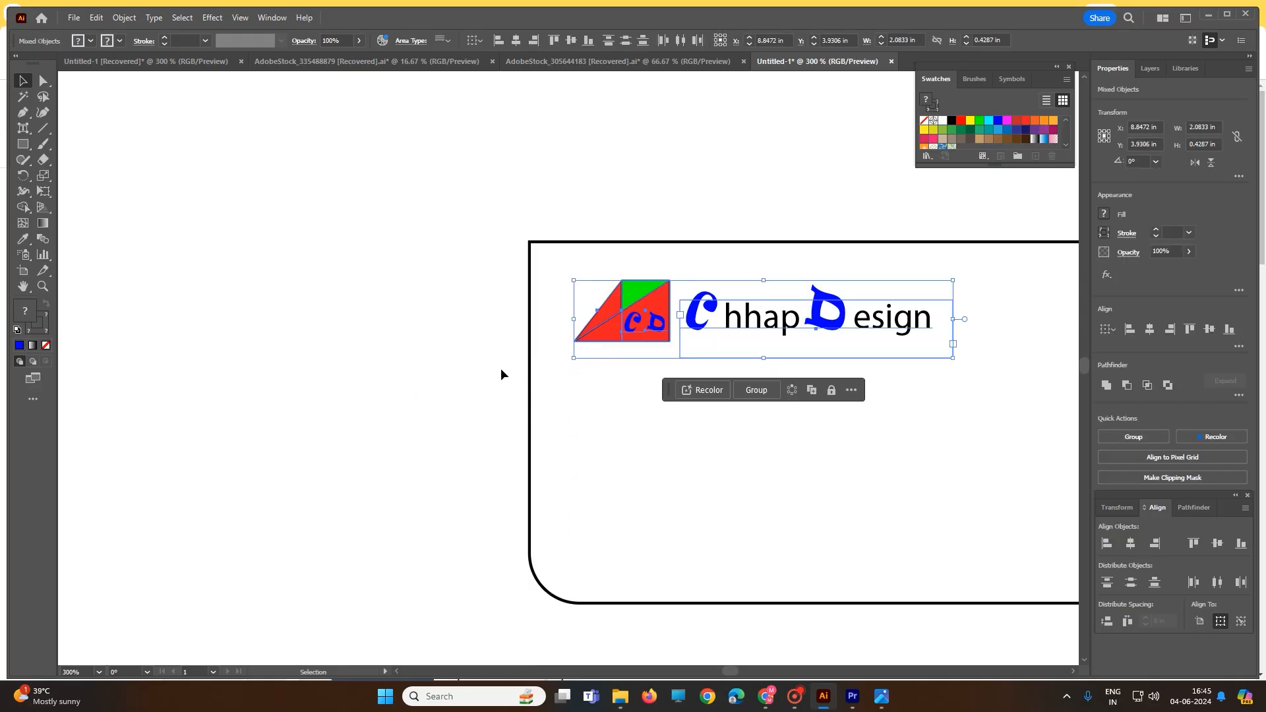
{"action": "left_click", "coordinate": [619, 362]}
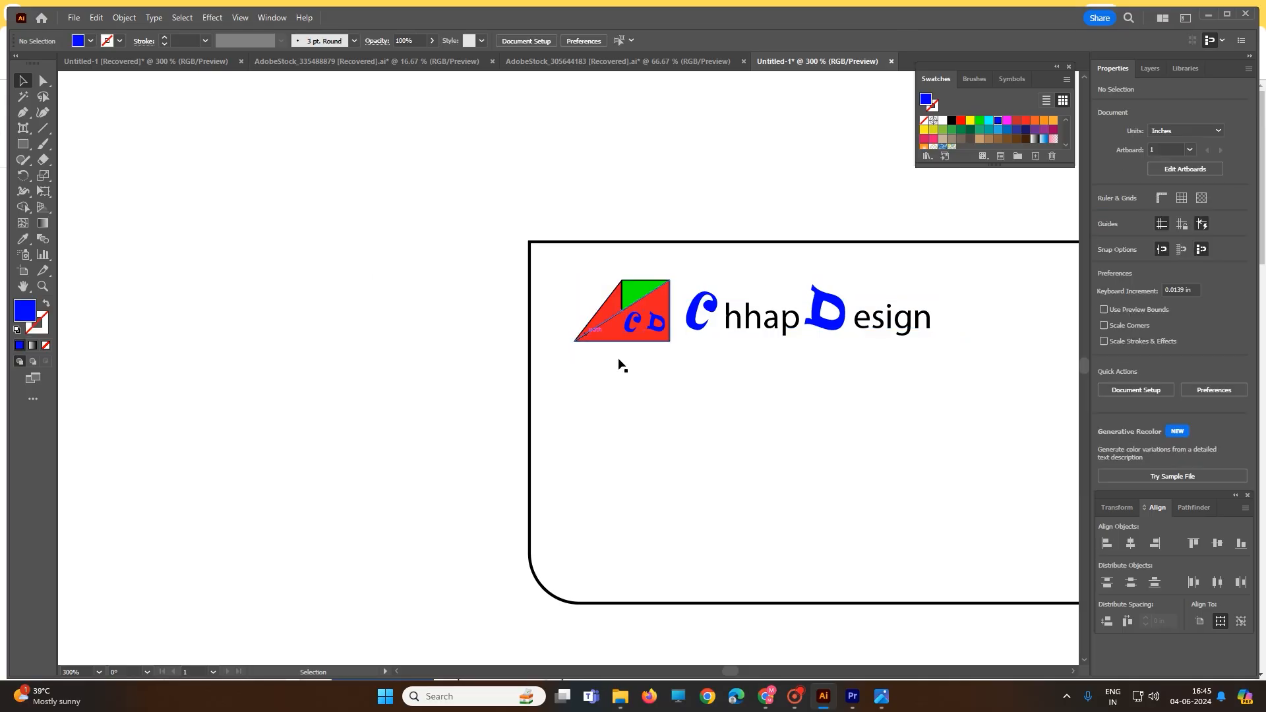
Start a new point text on the card below the logo with the cardholder's full name
{"action": "scroll", "coordinate": [639, 404], "scroll_direction": "down", "scroll_amount": 2}
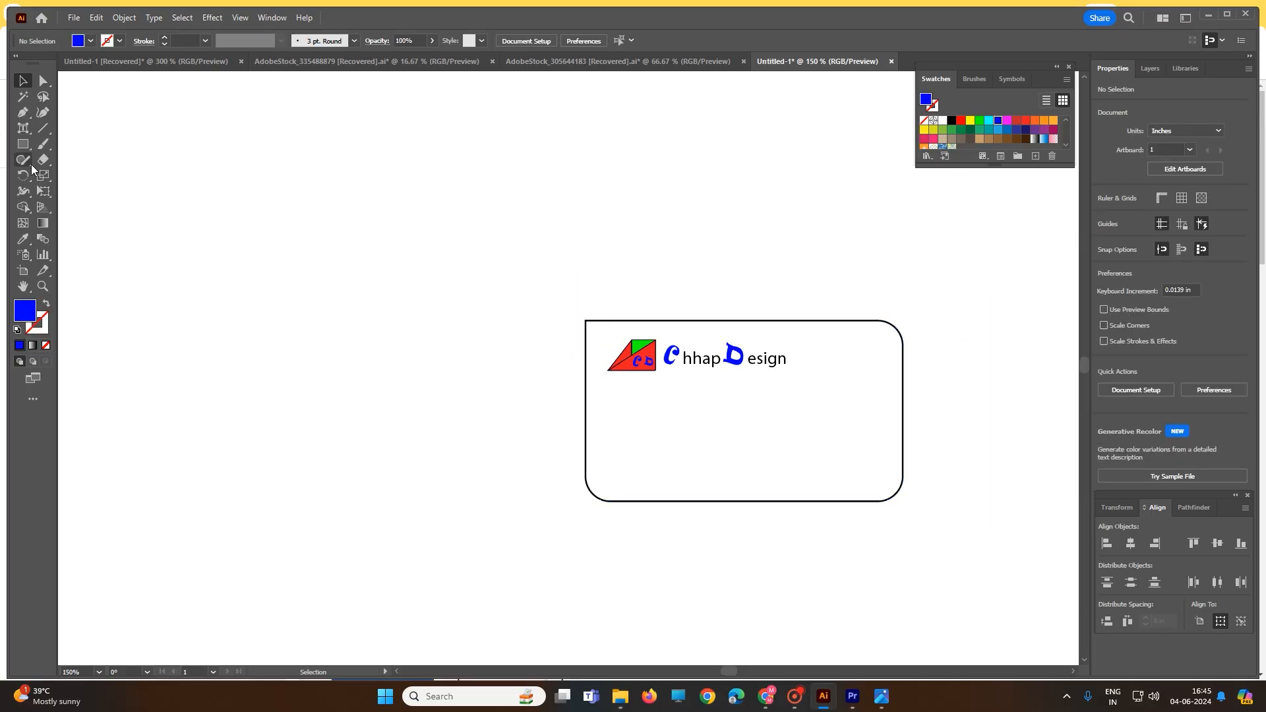
{"action": "left_click", "coordinate": [23, 127]}
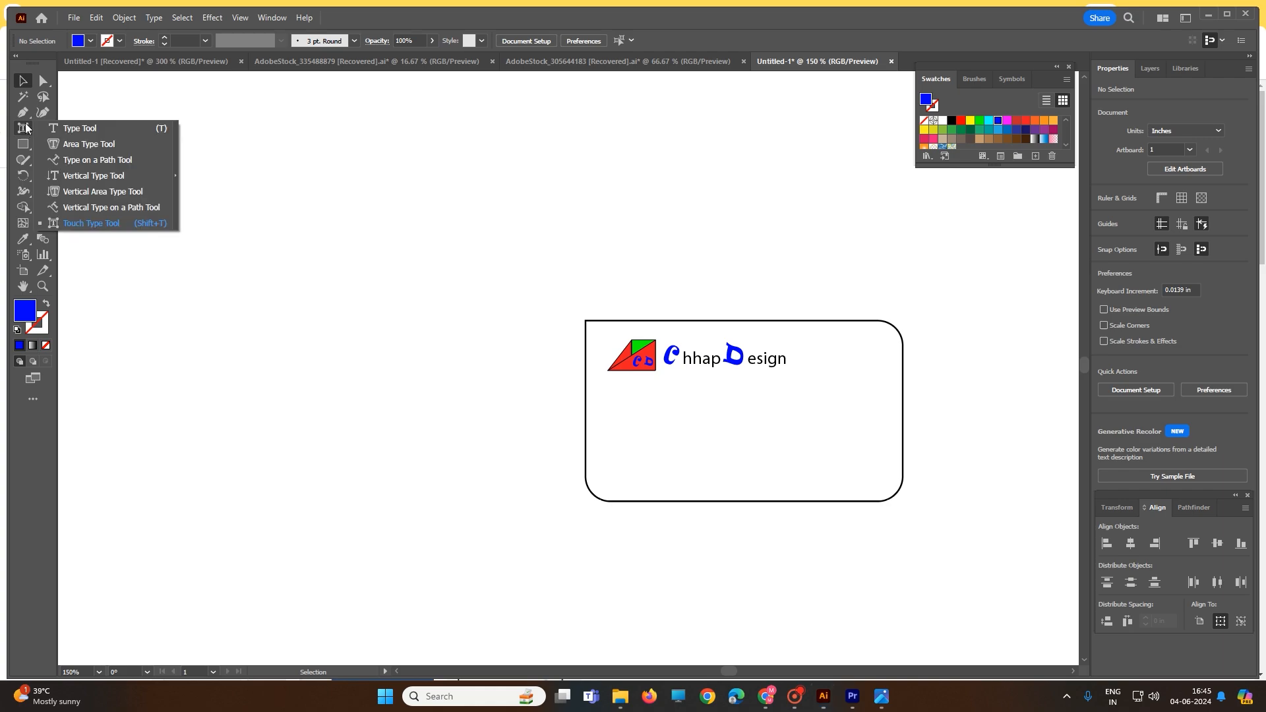
{"action": "left_click", "coordinate": [74, 128]}
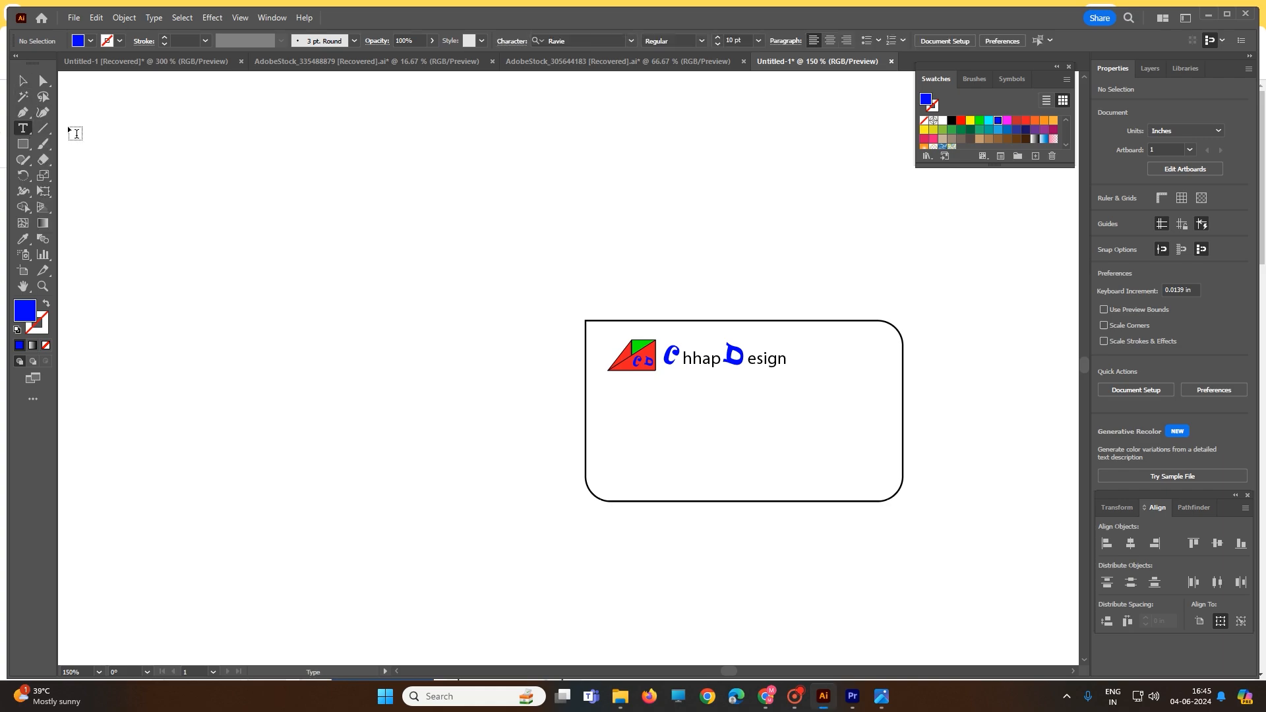
{"action": "left_click", "coordinate": [632, 414]}
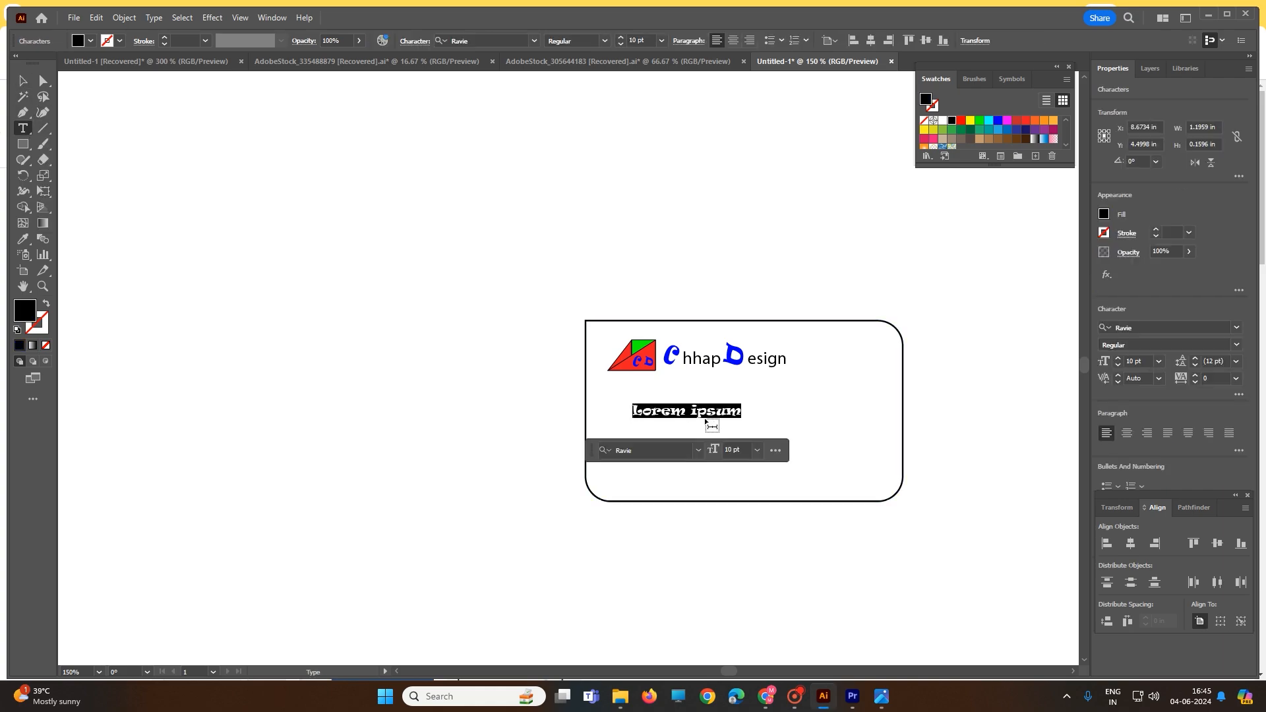
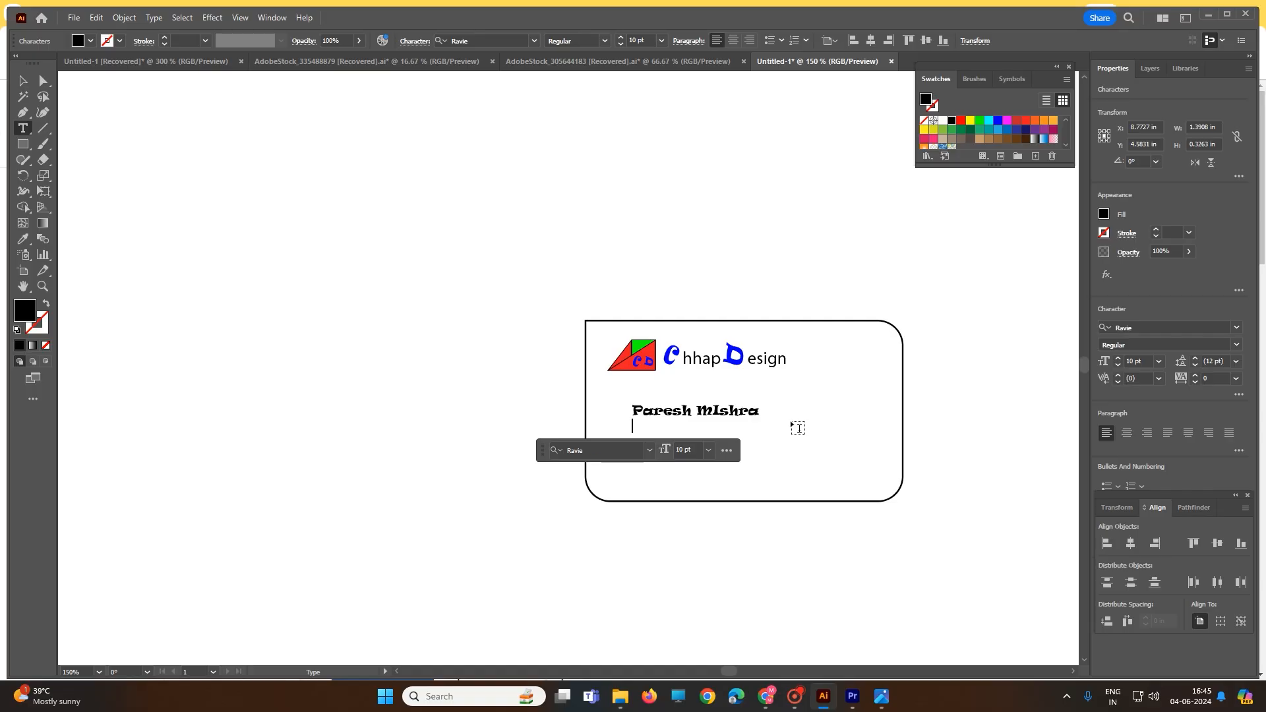
Add a second line reading Creative Director below the cardholder's name
{"action": "key", "text": "Return"}
{"action": "type", "text": "Creative "}
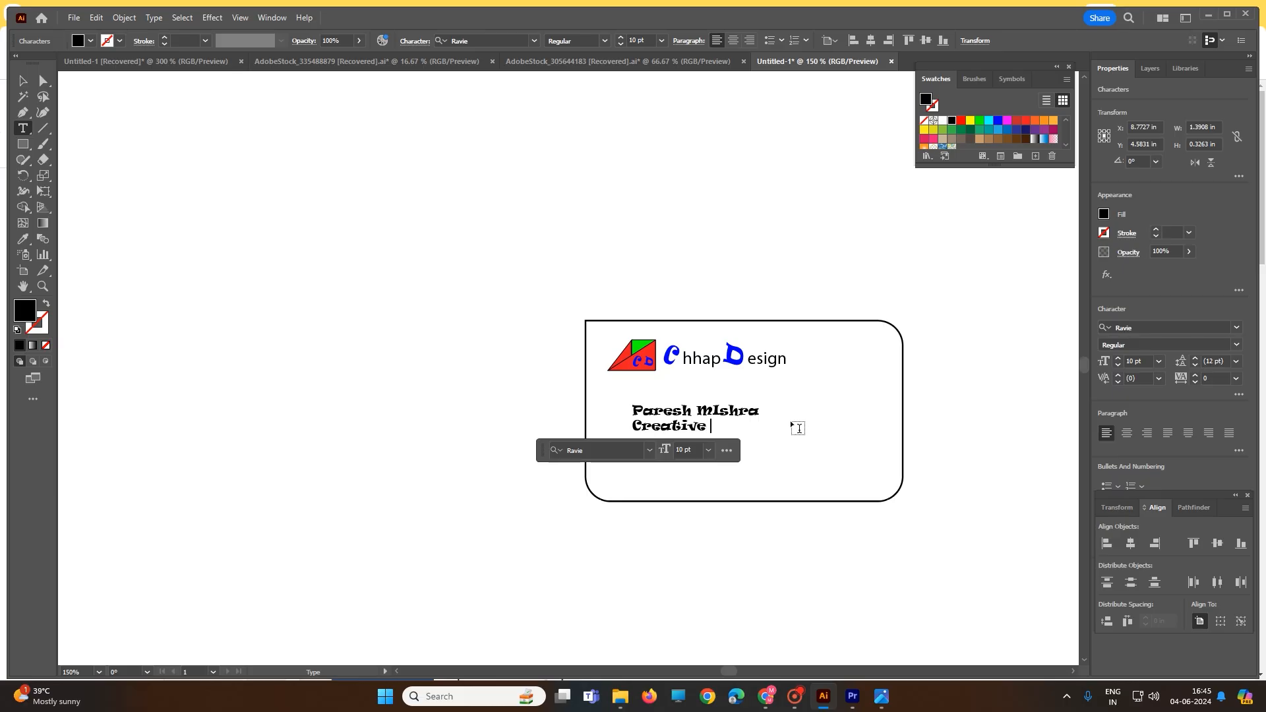
{"action": "type", "text": "Director"}
Set both the name line and the Creative Director line in Arial and deselect the text
{"action": "triple_click", "coordinate": [654, 413]}
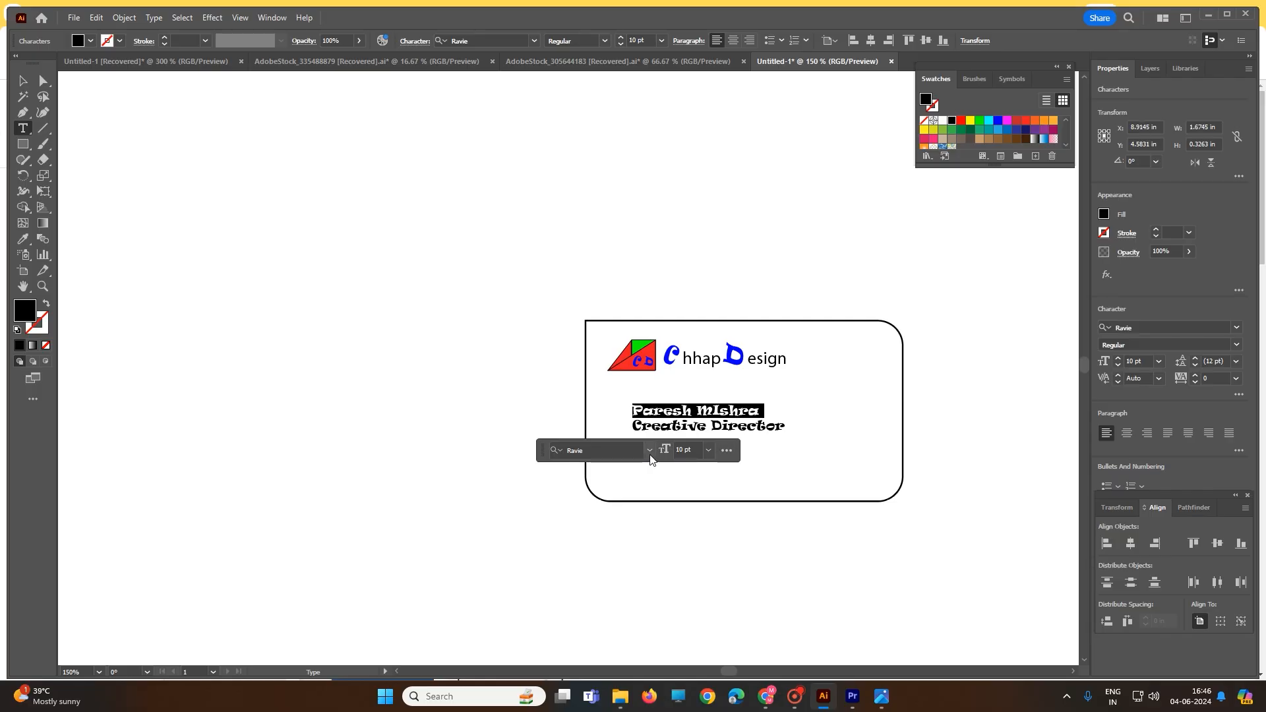
{"action": "left_click", "coordinate": [650, 451]}
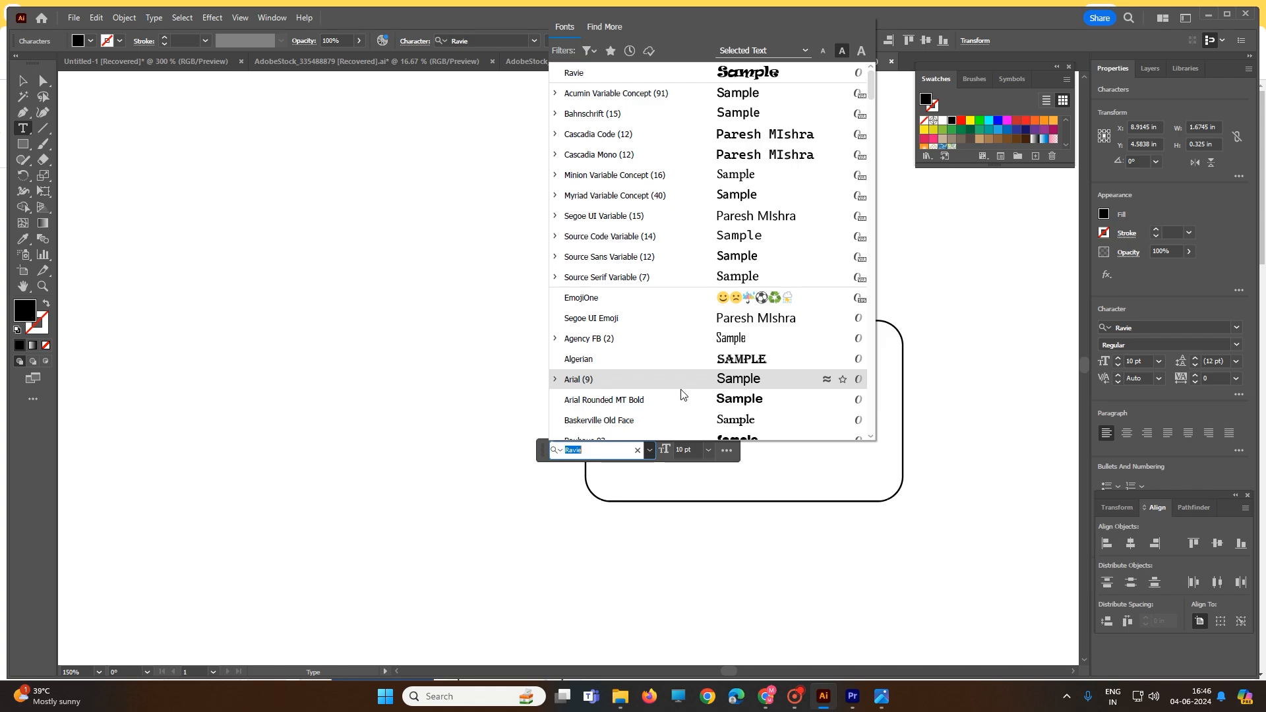
{"action": "left_click", "coordinate": [626, 382]}
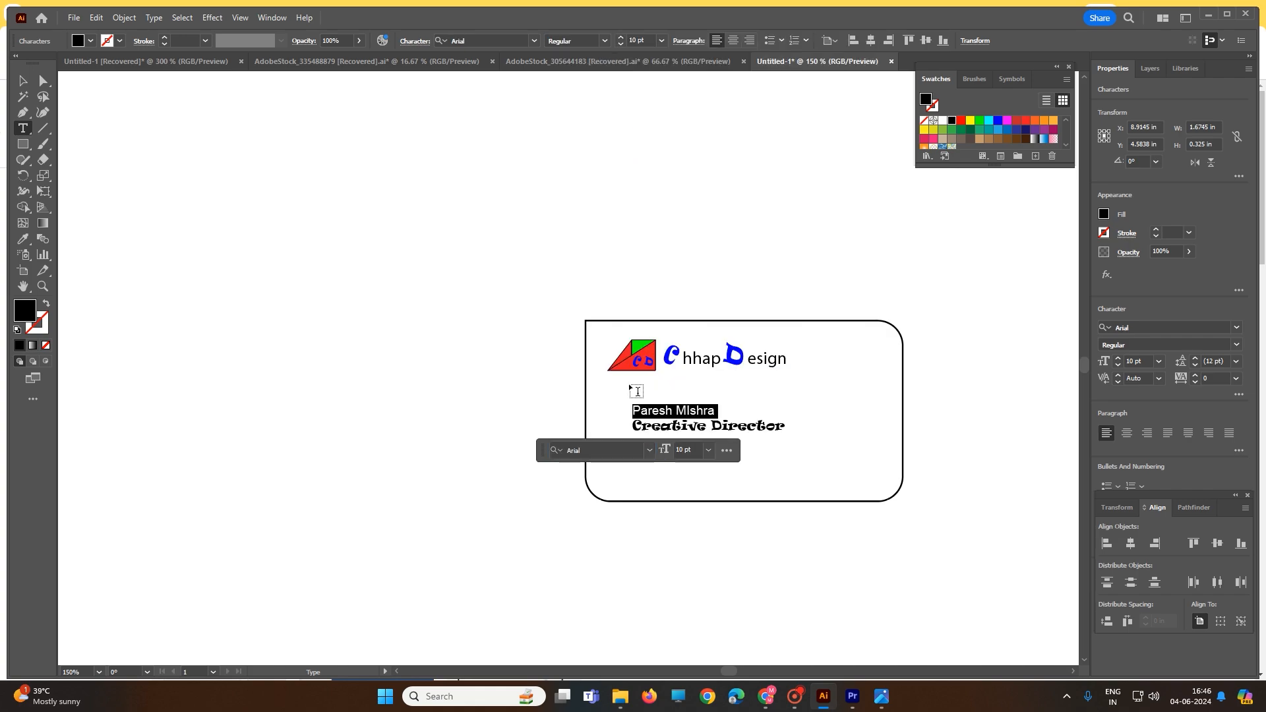
{"action": "triple_click", "coordinate": [684, 426]}
{"action": "left_click", "coordinate": [651, 452]}
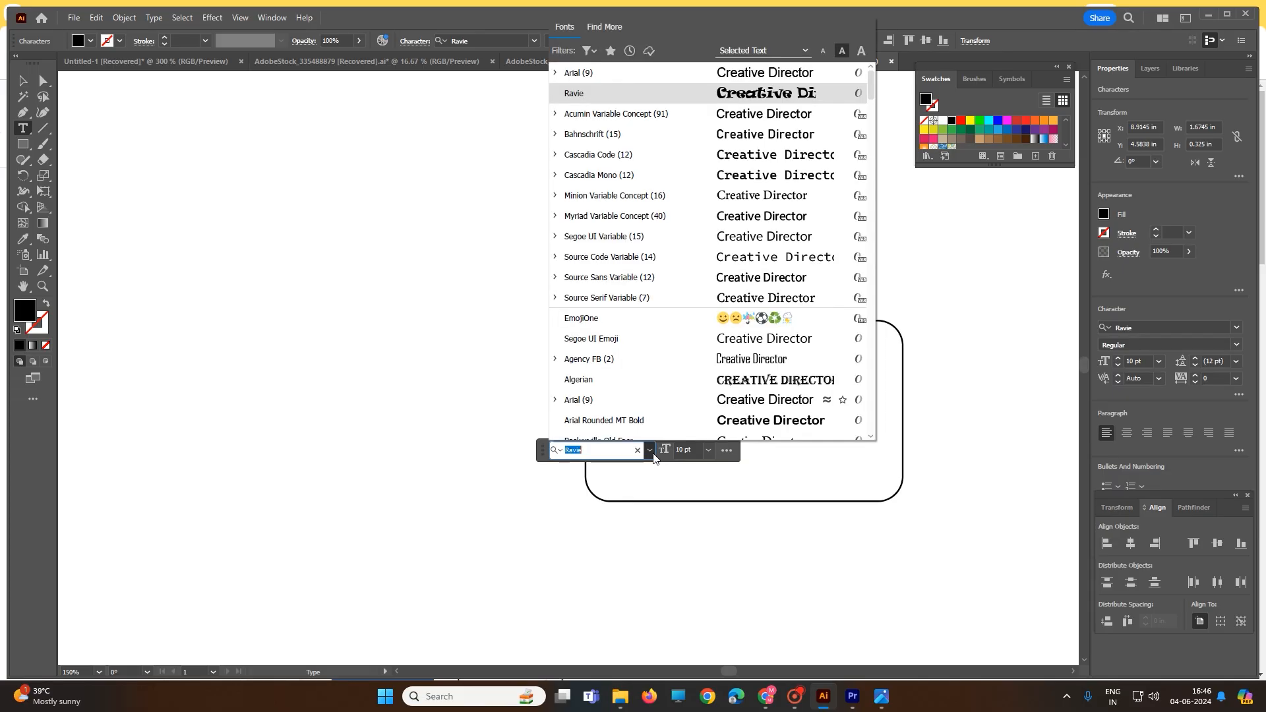
{"action": "left_click", "coordinate": [624, 400]}
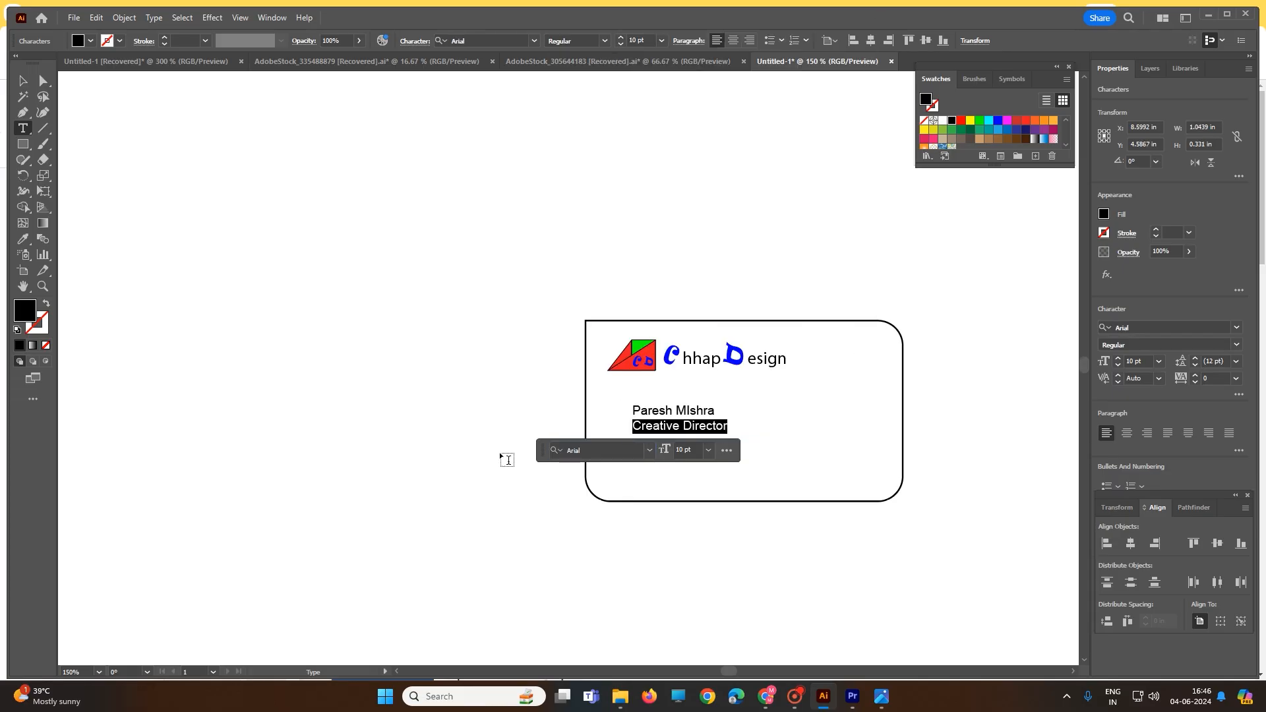
{"action": "left_click", "coordinate": [23, 80]}
{"action": "left_click", "coordinate": [325, 255]}
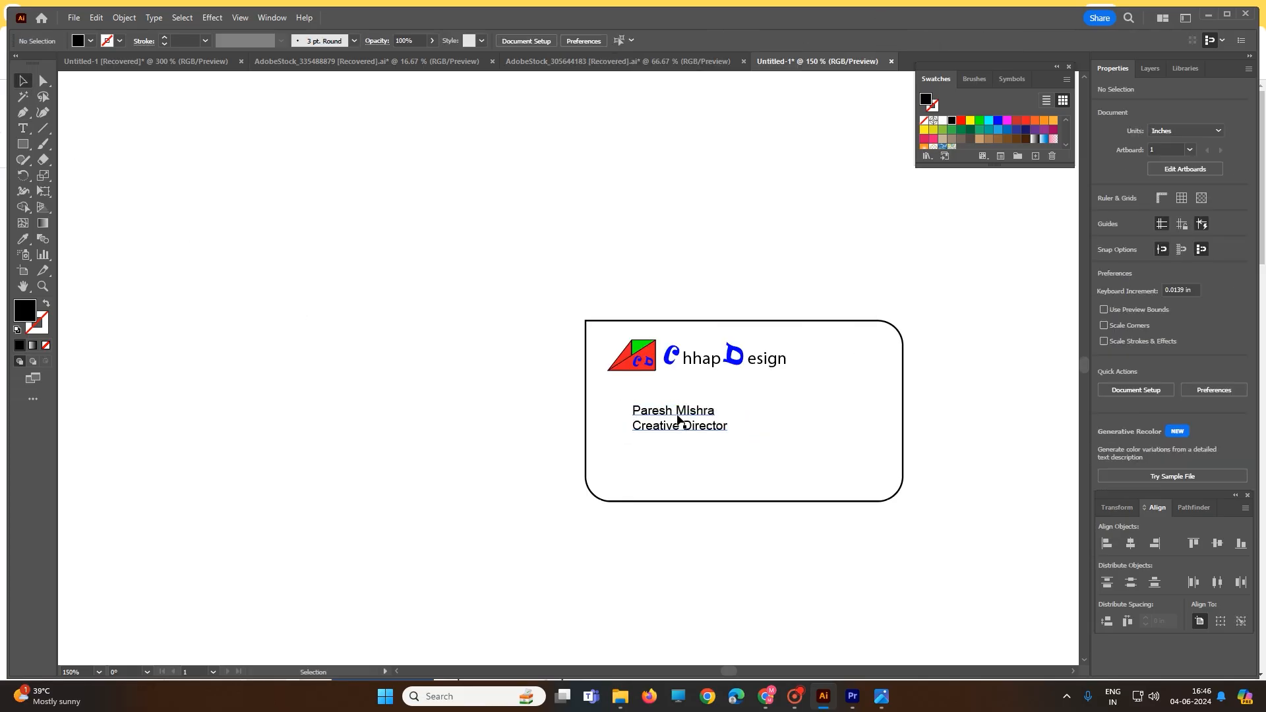
Scale the name and title text up to about 14.43 pt and shift it slightly down and left on the card
{"action": "left_click", "coordinate": [679, 421]}
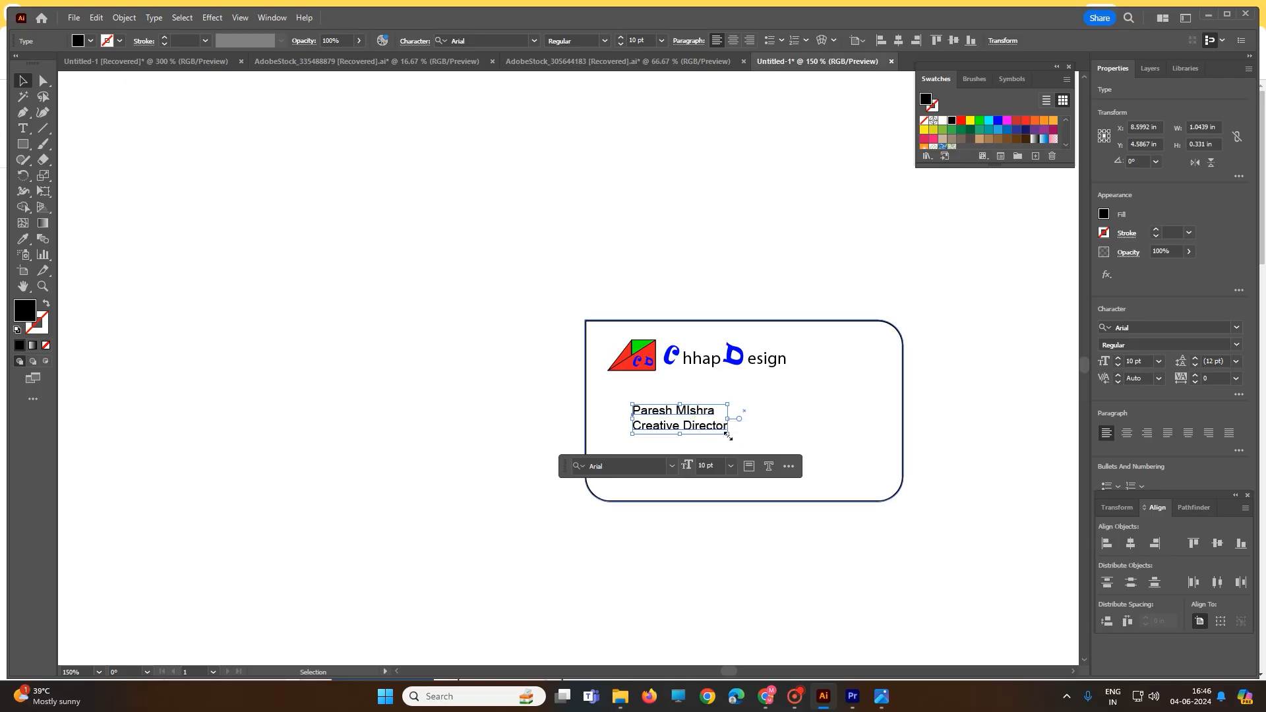
{"action": "left_click_drag", "start_coordinate": [727, 435], "coordinate": [770, 459]}
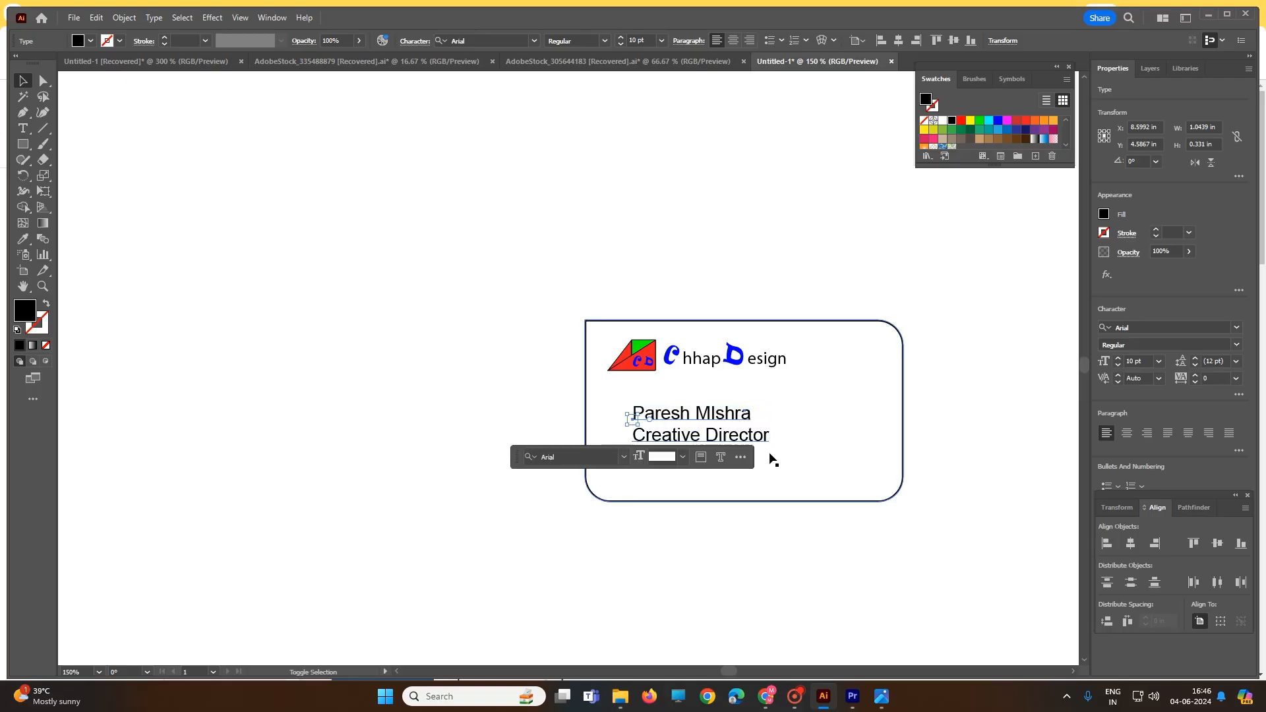
{"action": "left_click_drag", "start_coordinate": [713, 427], "coordinate": [700, 433]}
Try to make the cardholder's name line bold
{"action": "double_click", "coordinate": [701, 432]}
{"action": "triple_click", "coordinate": [701, 432]}
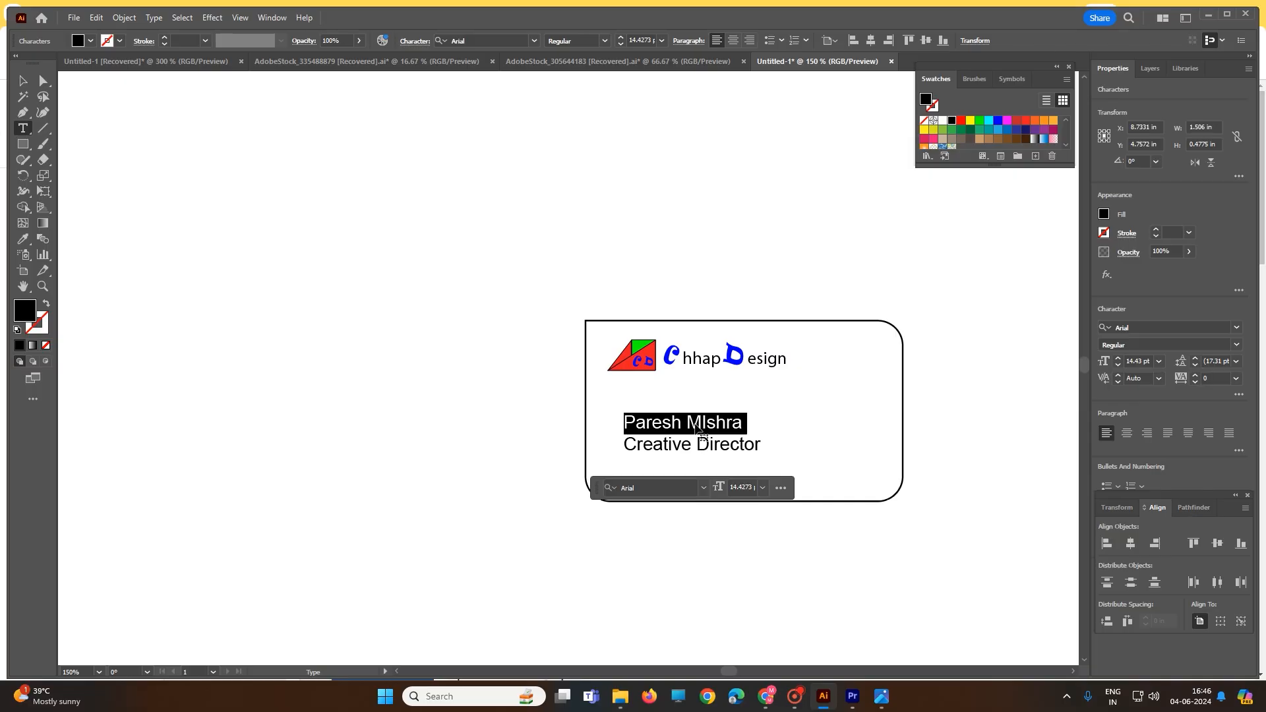
{"action": "key", "text": "ctrl+b"}
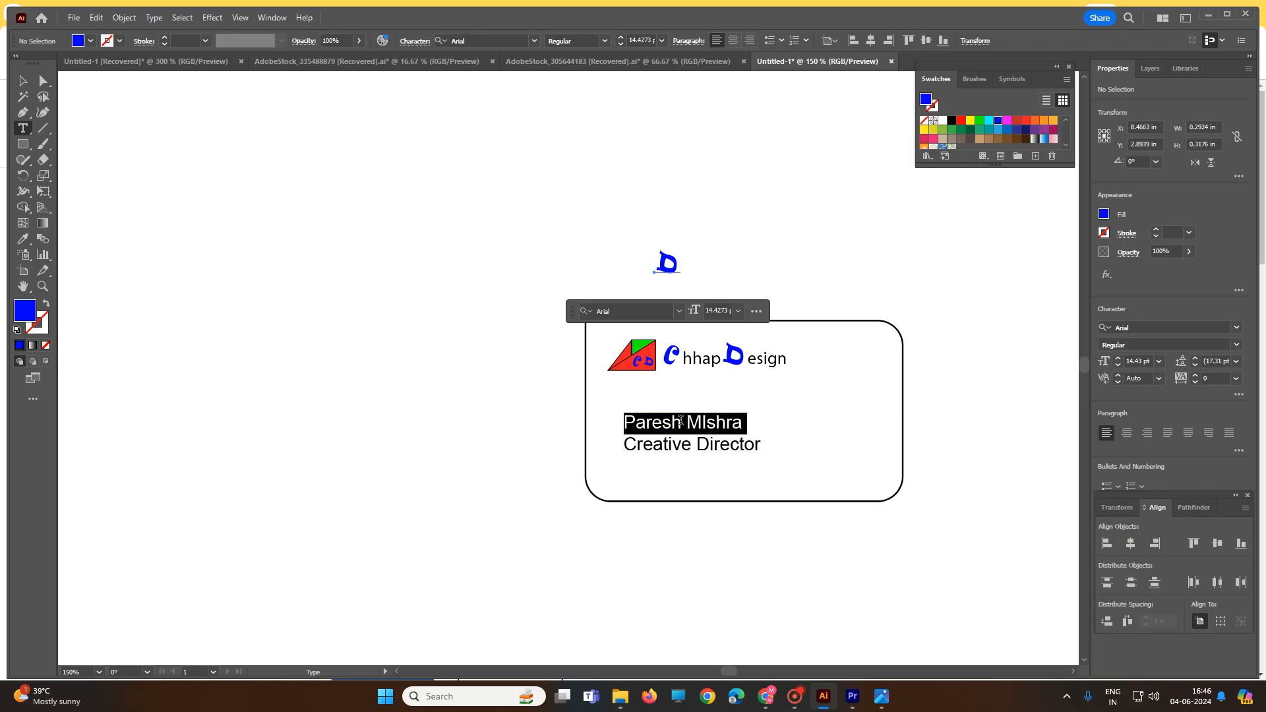
{"action": "left_click", "coordinate": [27, 80]}
{"action": "left_click", "coordinate": [460, 278]}
Set the cardholder's name line in Berlin Sans FB Demi Bold, leaving Creative Director in its current font
{"action": "left_click", "coordinate": [670, 426]}
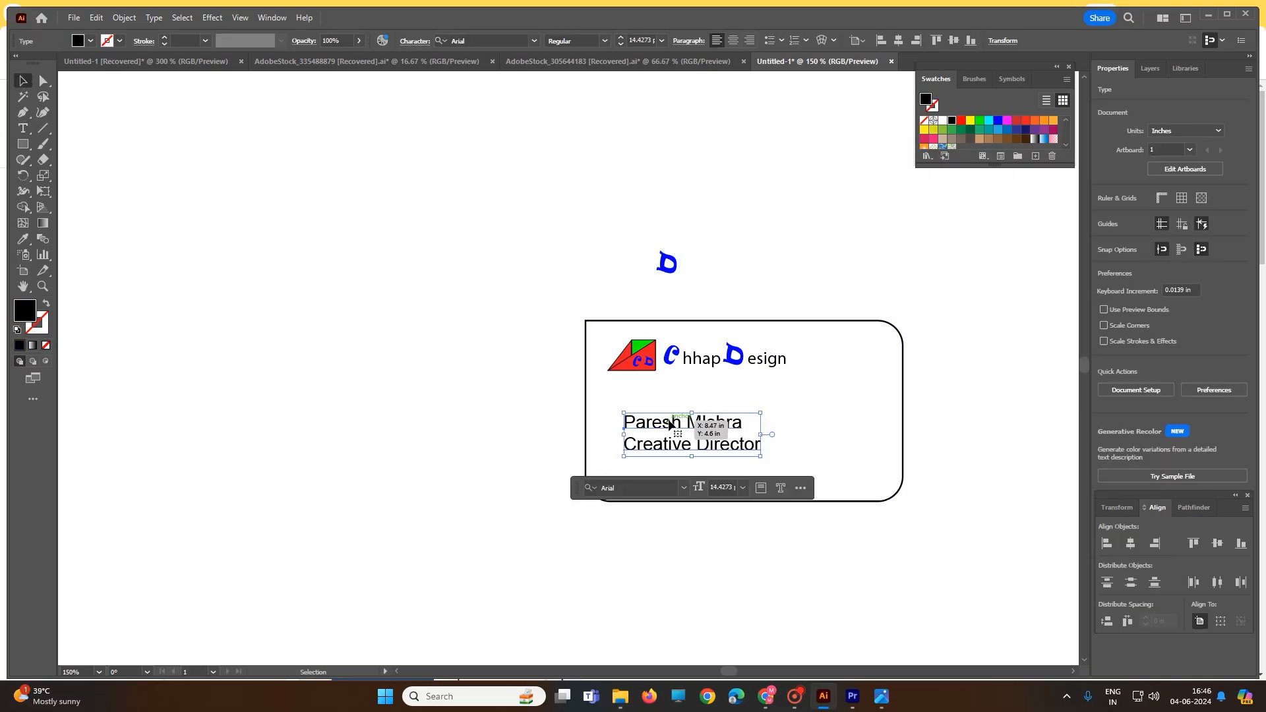
{"action": "triple_click", "coordinate": [669, 425]}
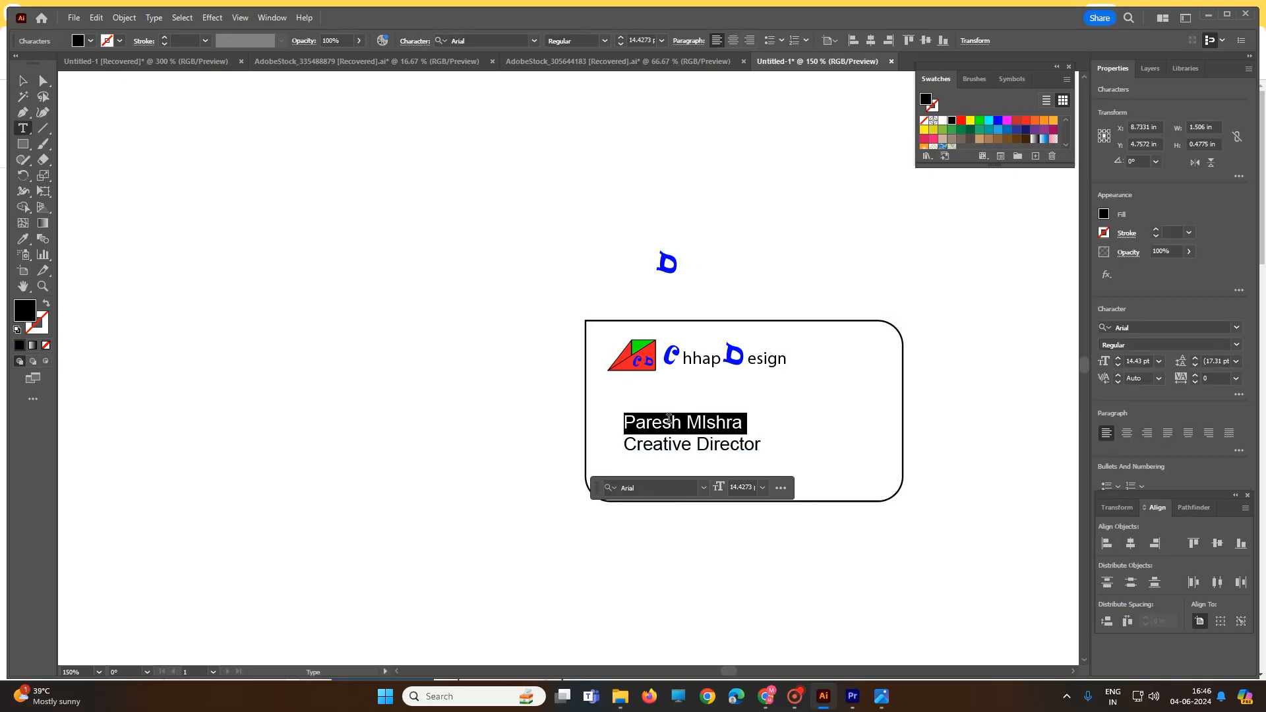
{"action": "left_click", "coordinate": [694, 489]}
{"action": "left_click", "coordinate": [704, 489]}
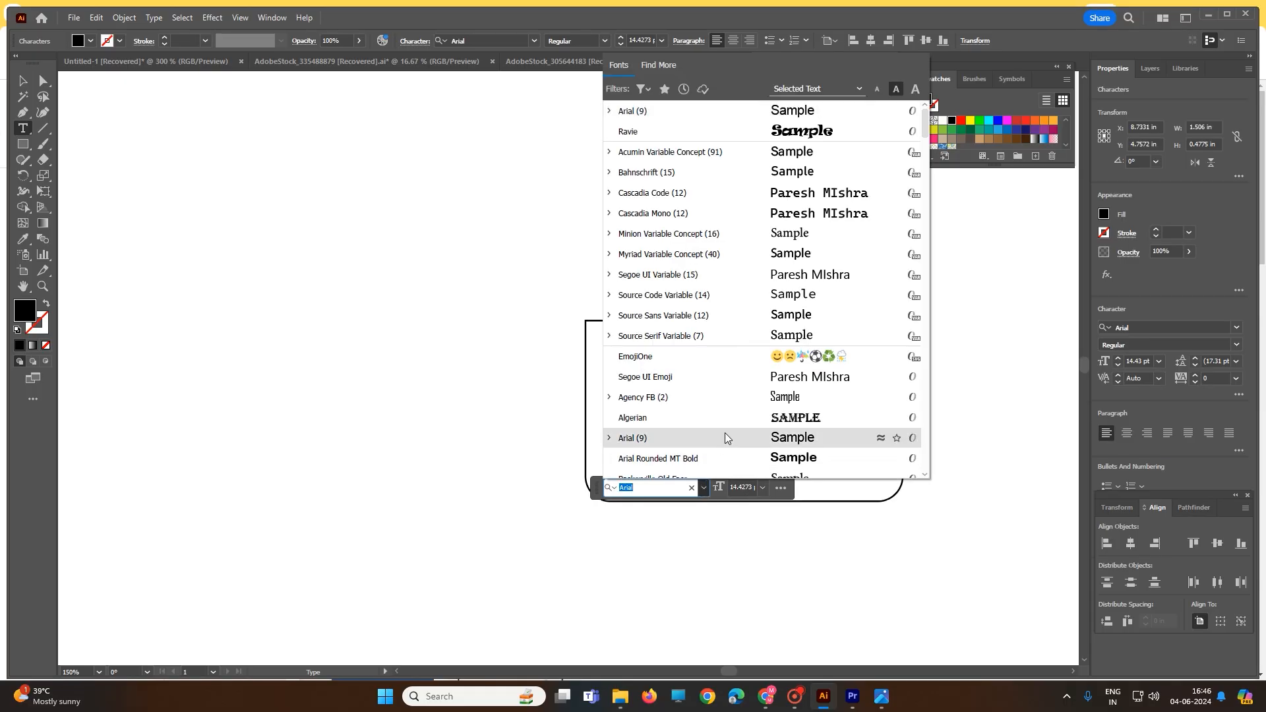
{"action": "scroll", "coordinate": [725, 353], "scroll_direction": "down", "scroll_amount": 4}
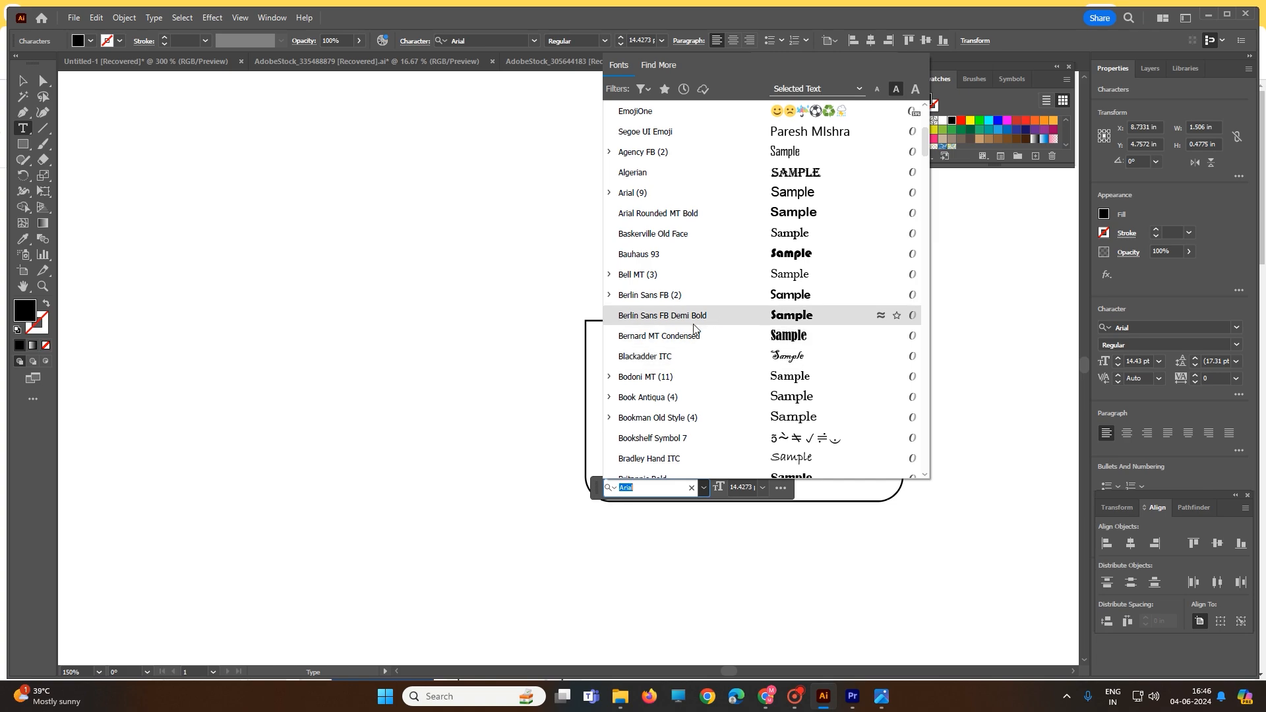
{"action": "left_click", "coordinate": [694, 321]}
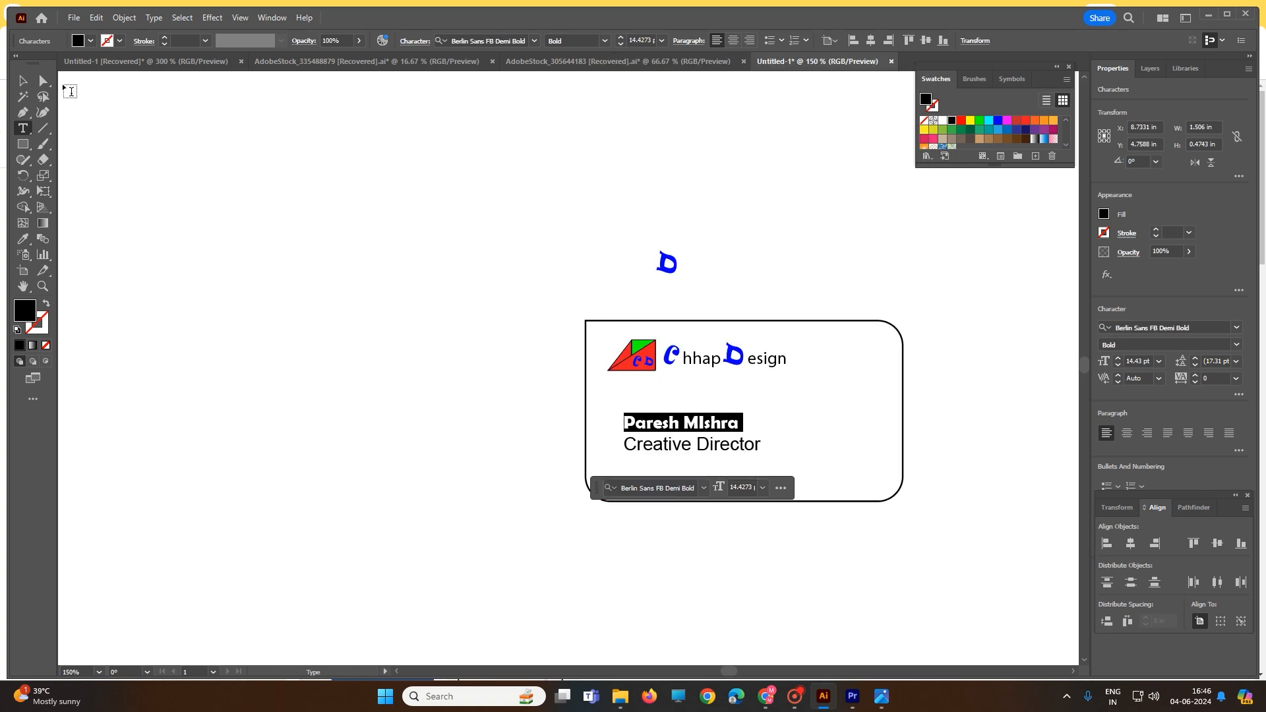
{"action": "left_click", "coordinate": [23, 83]}
{"action": "left_click", "coordinate": [330, 251]}
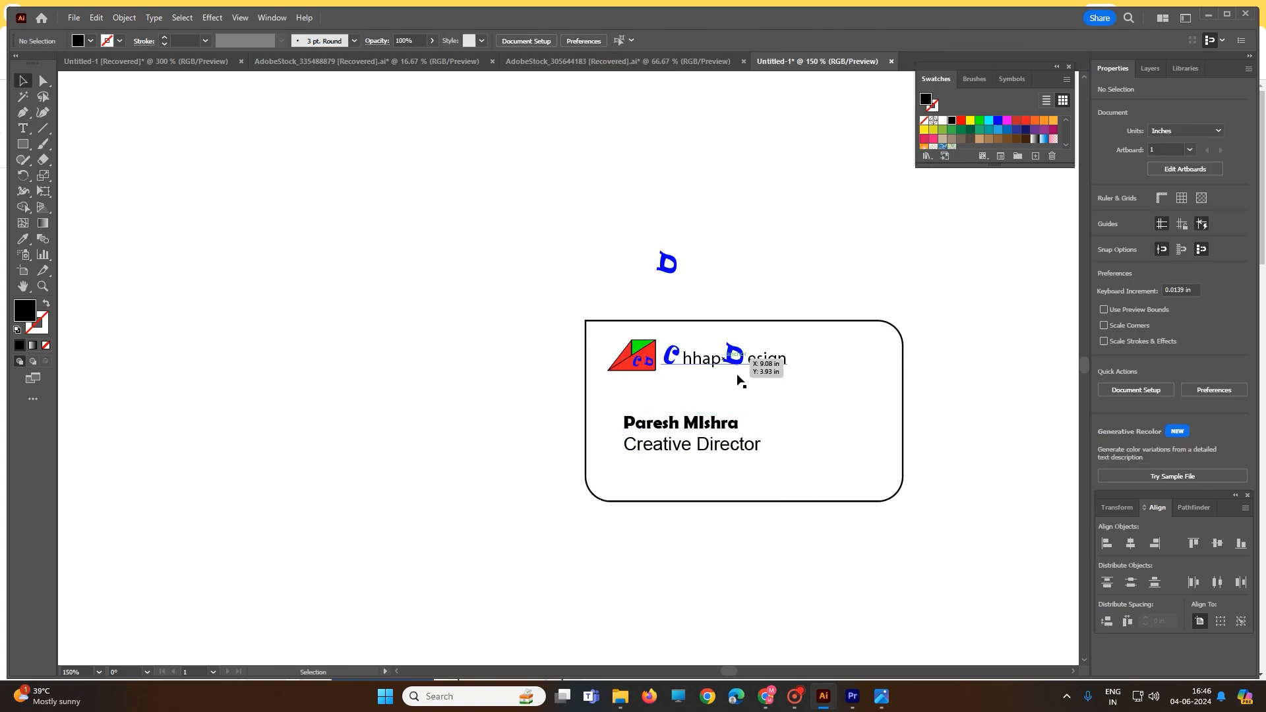
Delete the stray blue D above the card
{"action": "left_click", "coordinate": [749, 453]}
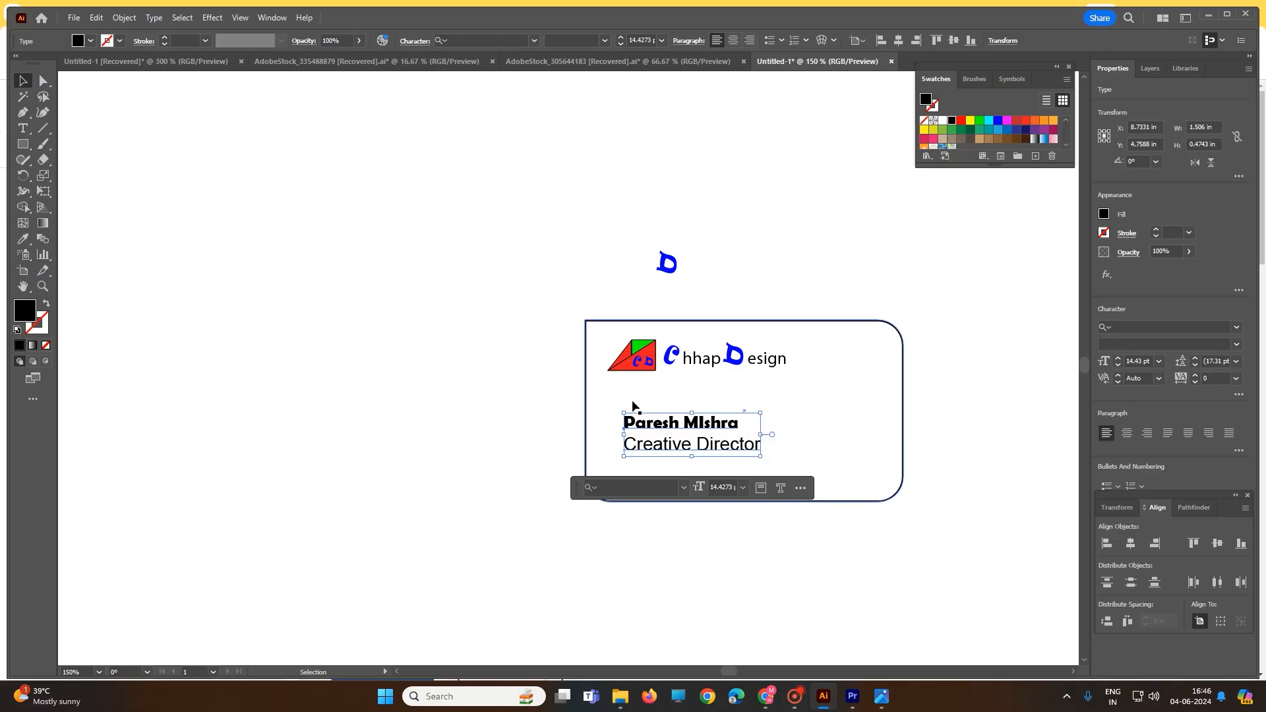
{"action": "left_click_drag", "start_coordinate": [613, 209], "coordinate": [753, 293]}
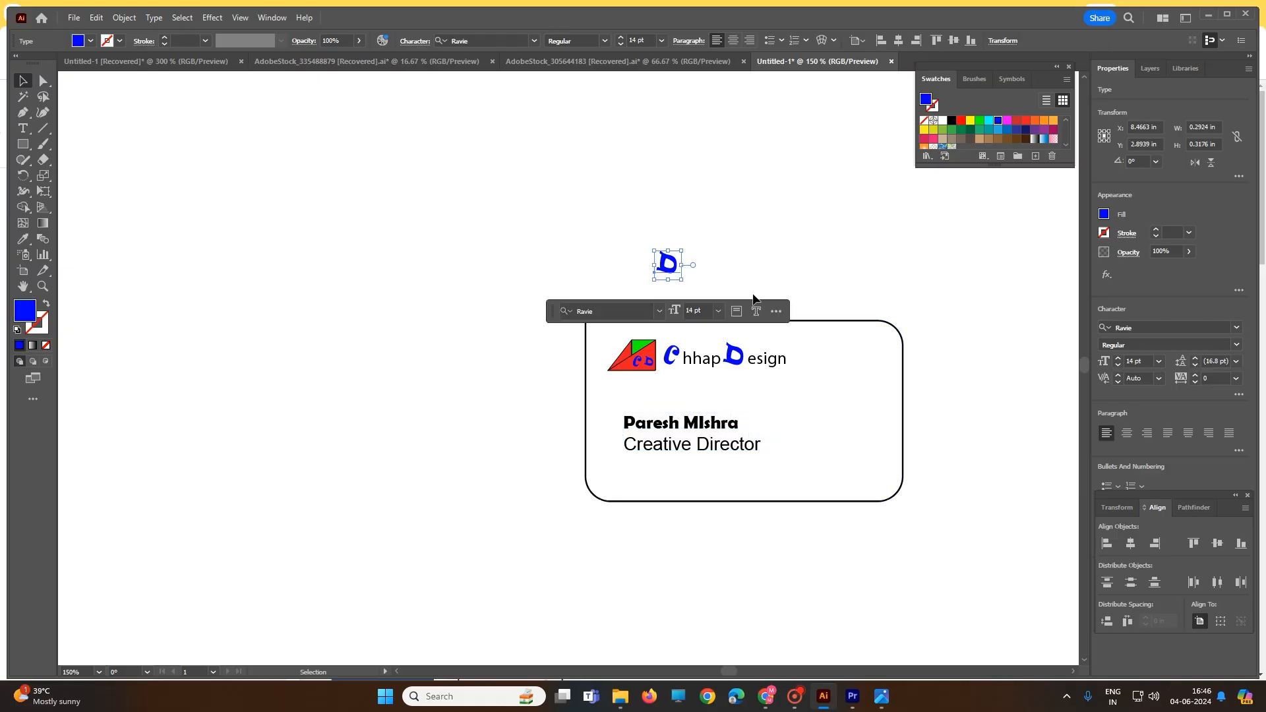
{"action": "key", "text": "Delete"}
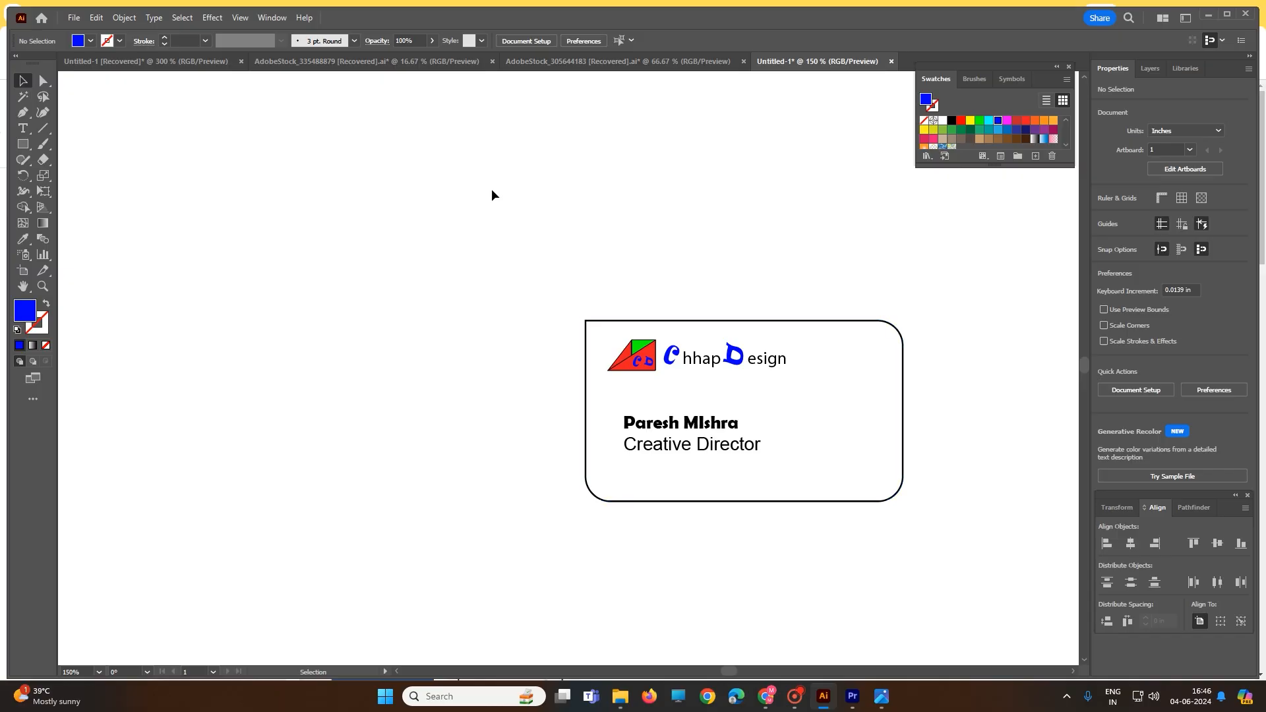
Examine the contact details and icons on the finished blue card in the other document, select its artwork, and return to the new card
{"action": "left_click", "coordinate": [144, 60]}
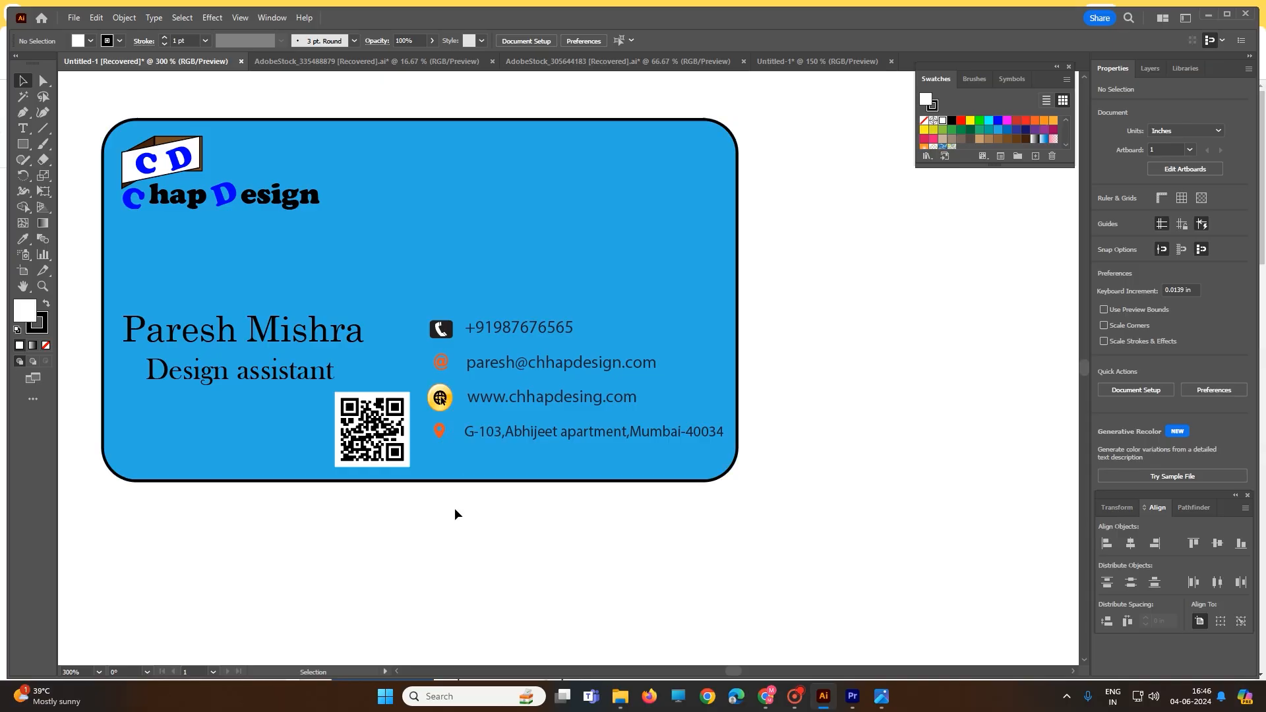
{"action": "left_click_drag", "start_coordinate": [438, 409], "coordinate": [429, 303]}
{"action": "key", "text": "a"}
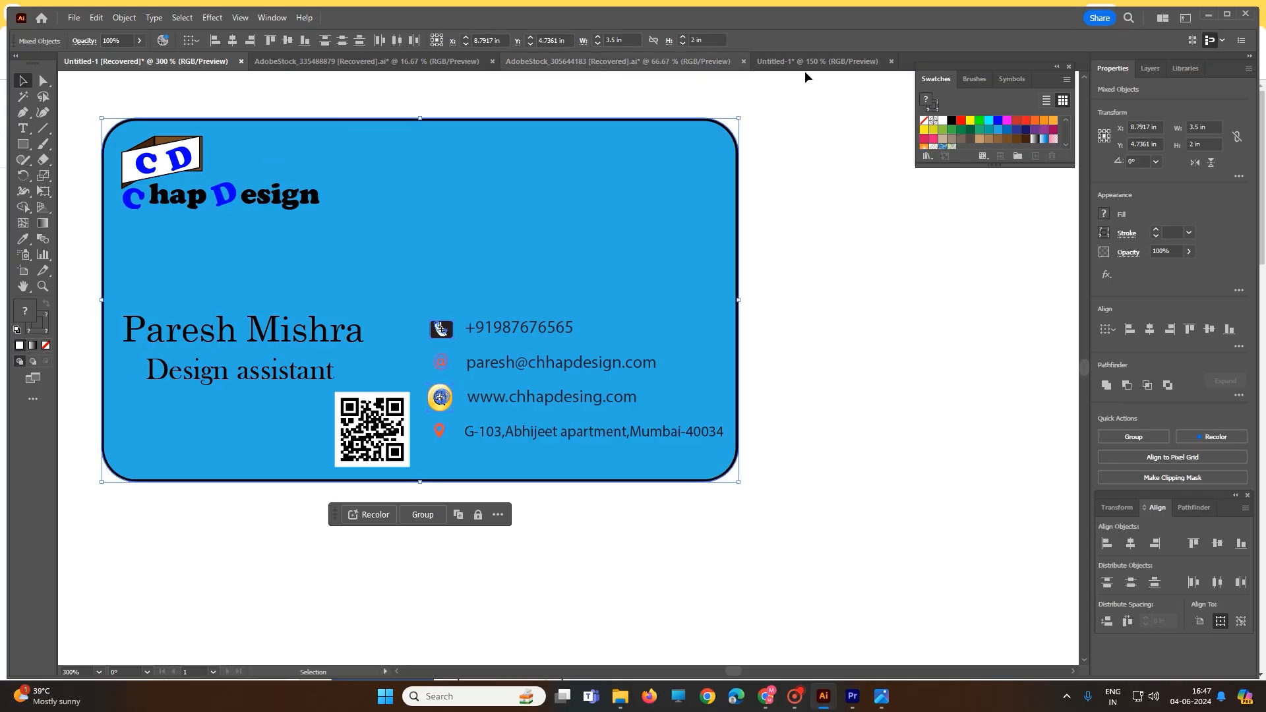
{"action": "left_click", "coordinate": [820, 63]}
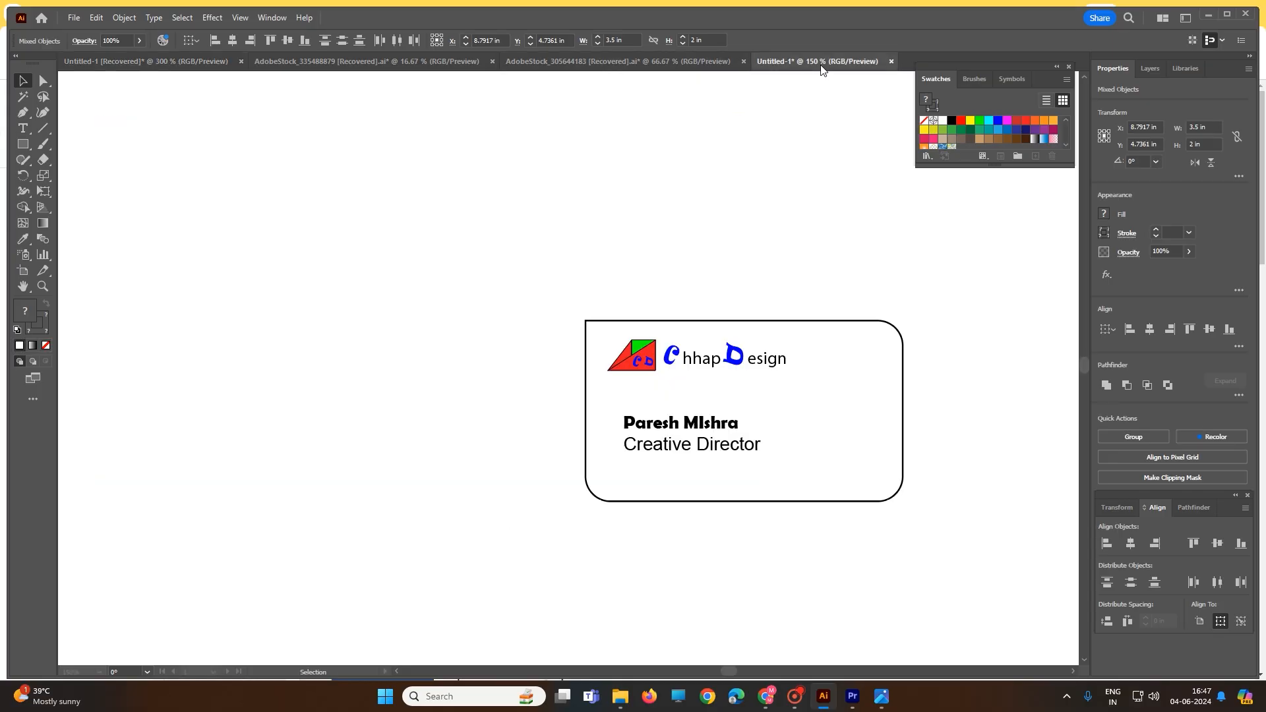
Load the Mobile symbol library and place its Home - Orange symbol on the card to the right of the name
{"action": "left_click", "coordinate": [1012, 80]}
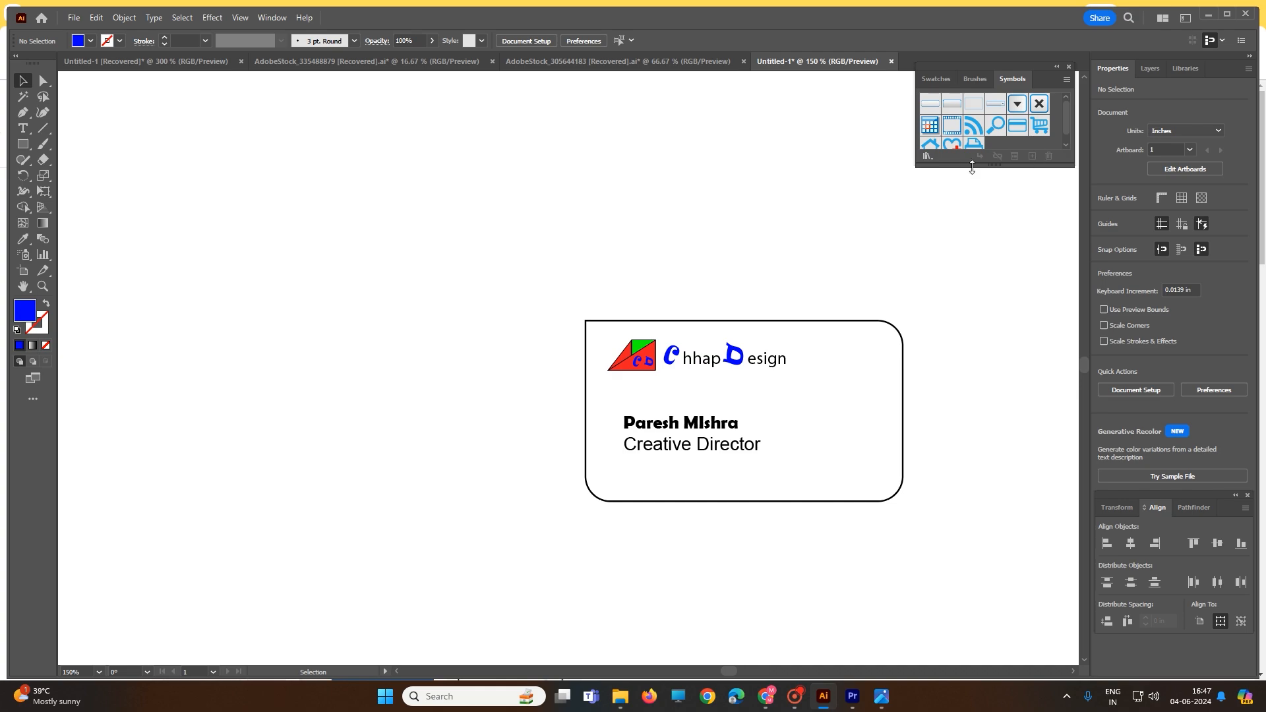
{"action": "left_click", "coordinate": [928, 156]}
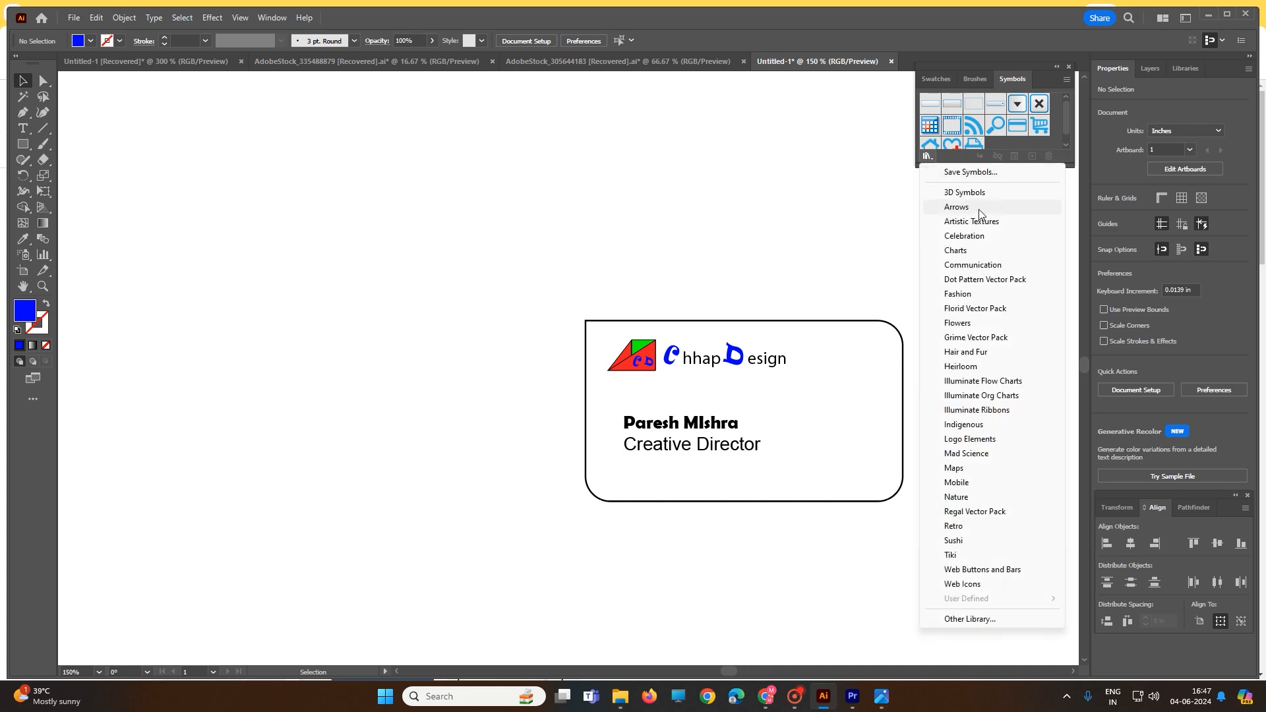
{"action": "left_click", "coordinate": [957, 482]}
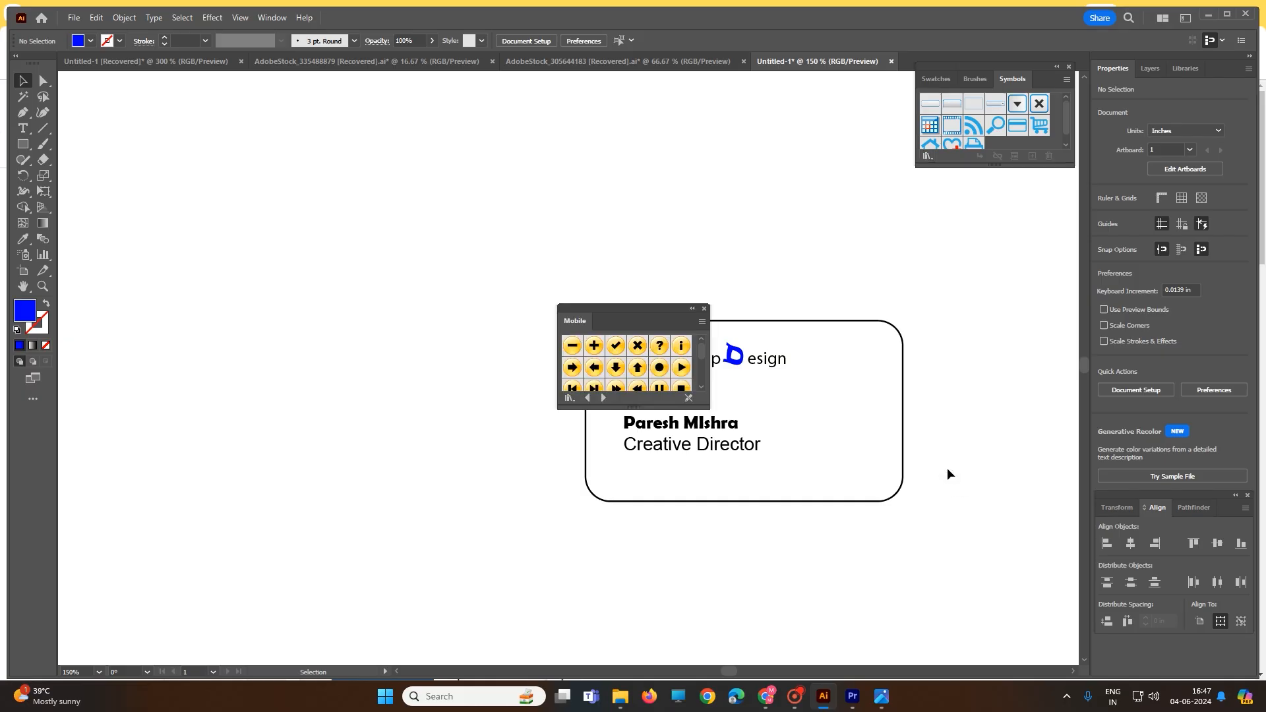
{"action": "scroll", "coordinate": [653, 368], "scroll_direction": "down", "scroll_amount": 3}
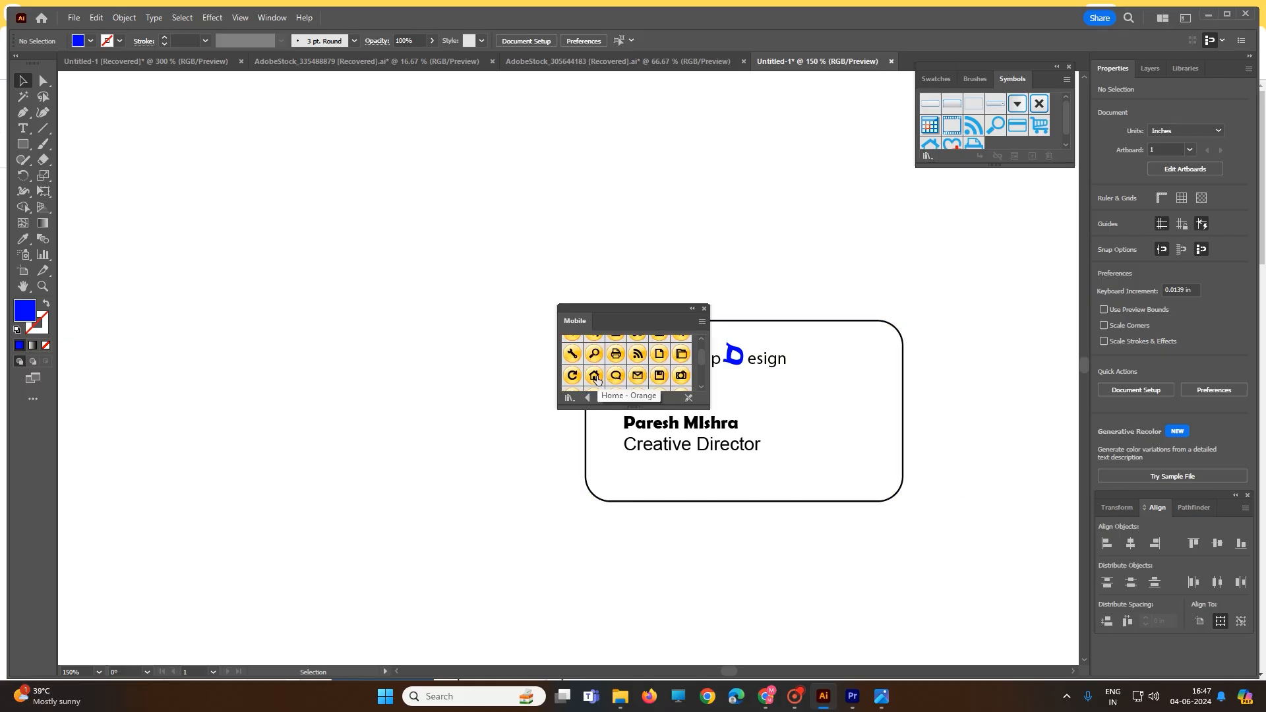
{"action": "left_click_drag", "start_coordinate": [596, 379], "coordinate": [793, 413]}
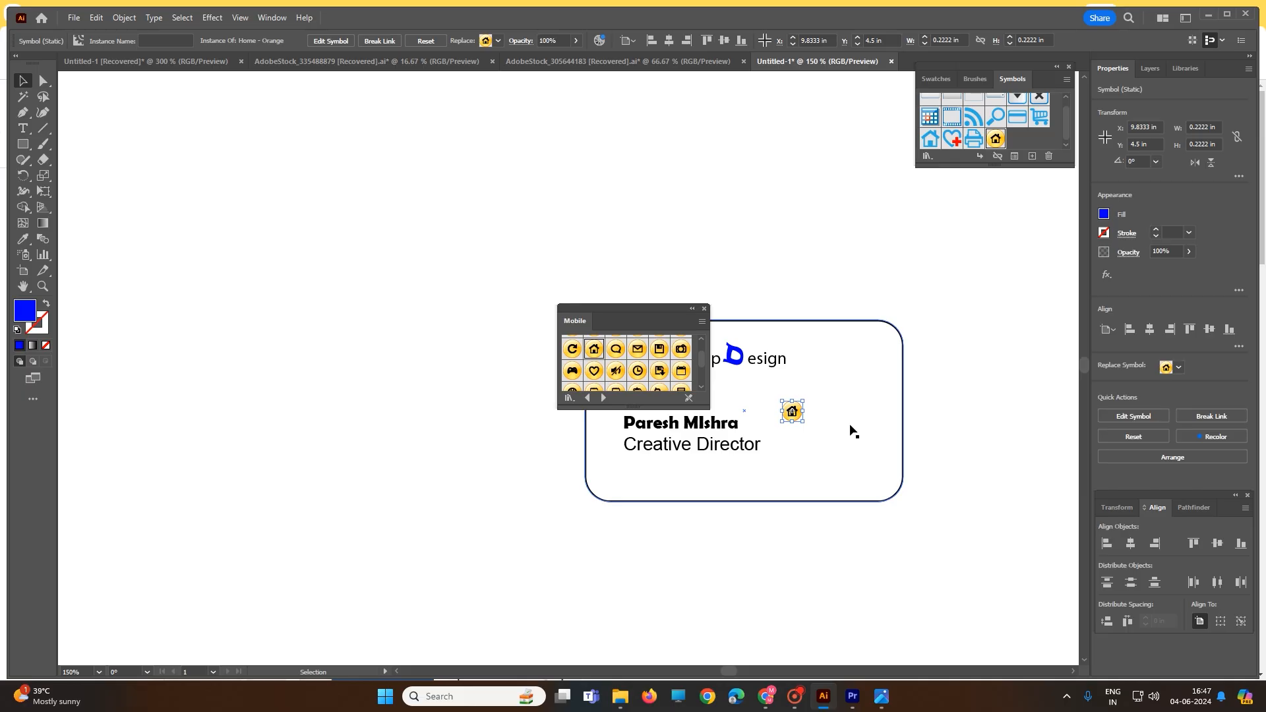
Place the SMS - Grey symbol from the Mobile library on the card, directly below the home symbol
{"action": "scroll", "coordinate": [643, 373], "scroll_direction": "down", "scroll_amount": 3}
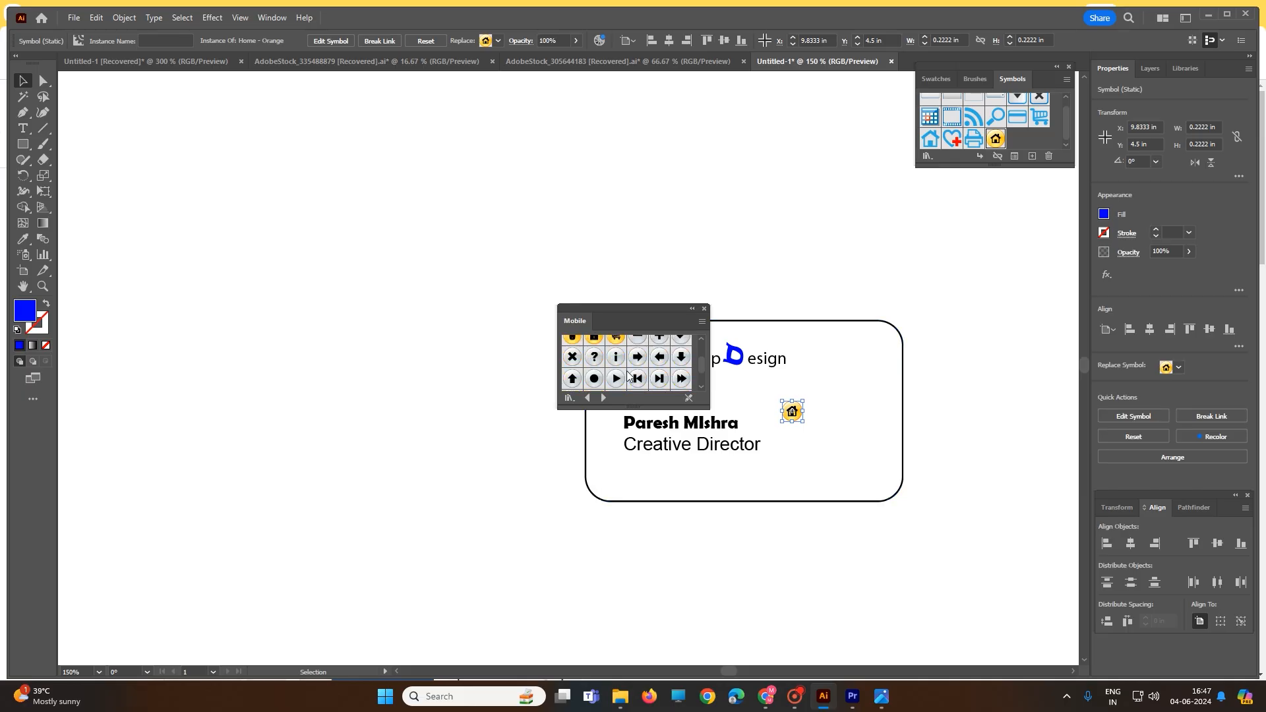
{"action": "scroll", "coordinate": [636, 376], "scroll_direction": "down", "scroll_amount": 2}
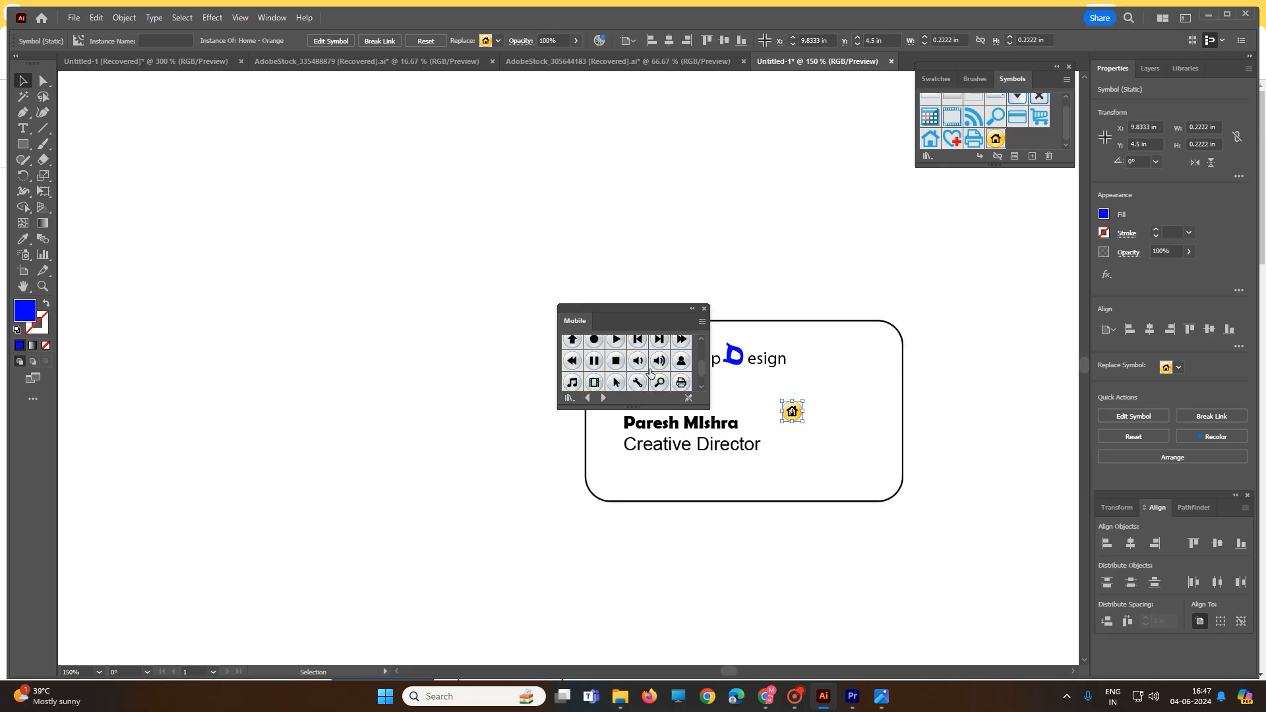
{"action": "scroll", "coordinate": [651, 373], "scroll_direction": "down", "scroll_amount": 3}
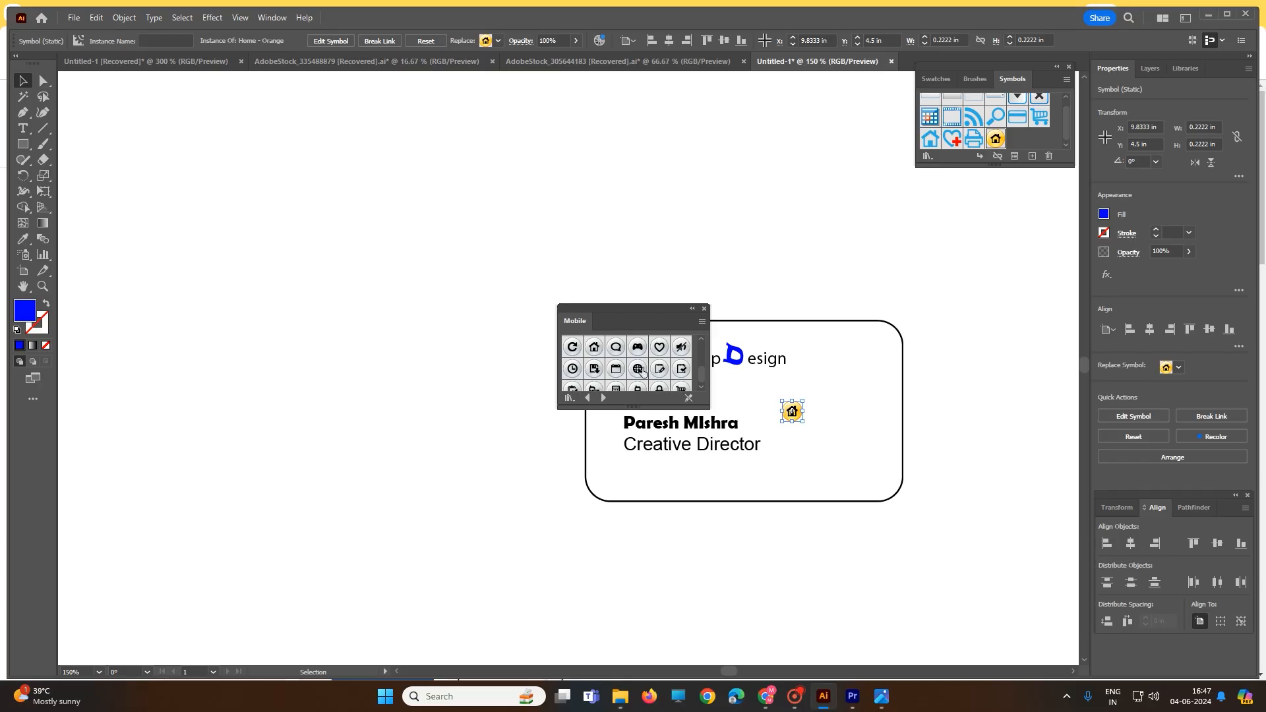
{"action": "scroll", "coordinate": [641, 372], "scroll_direction": "down", "scroll_amount": 1}
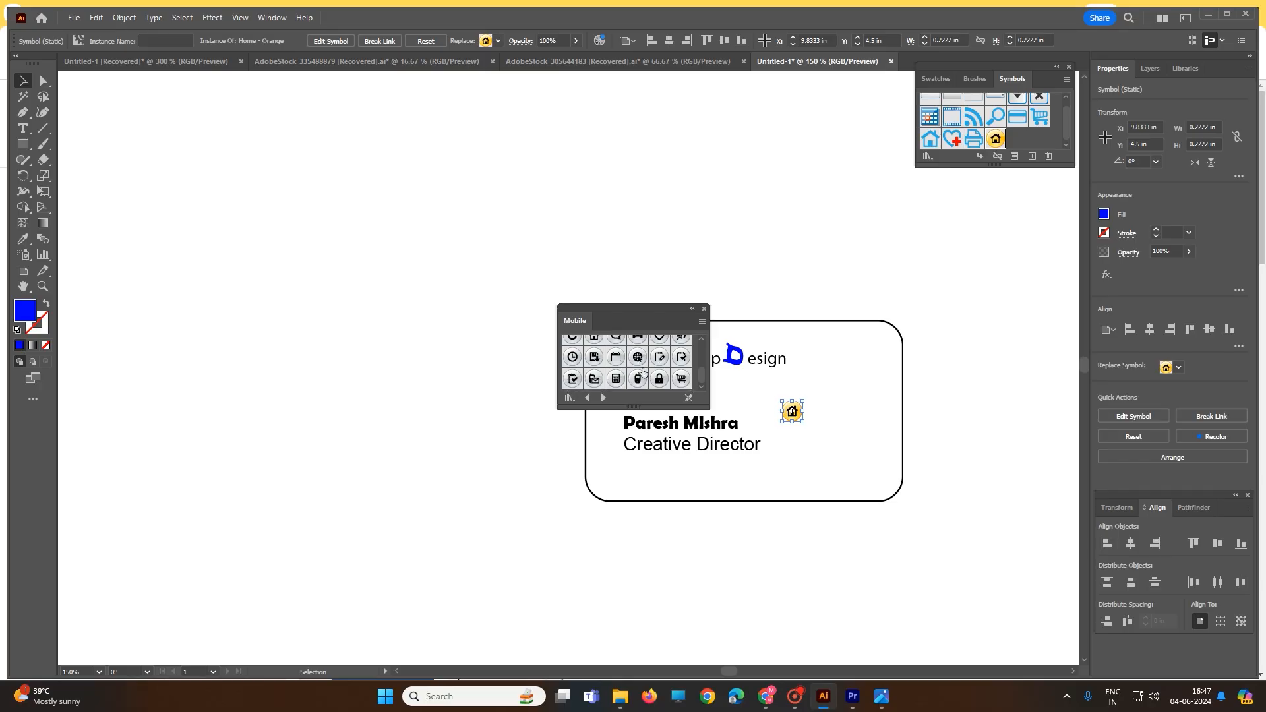
{"action": "left_click", "coordinate": [594, 378]}
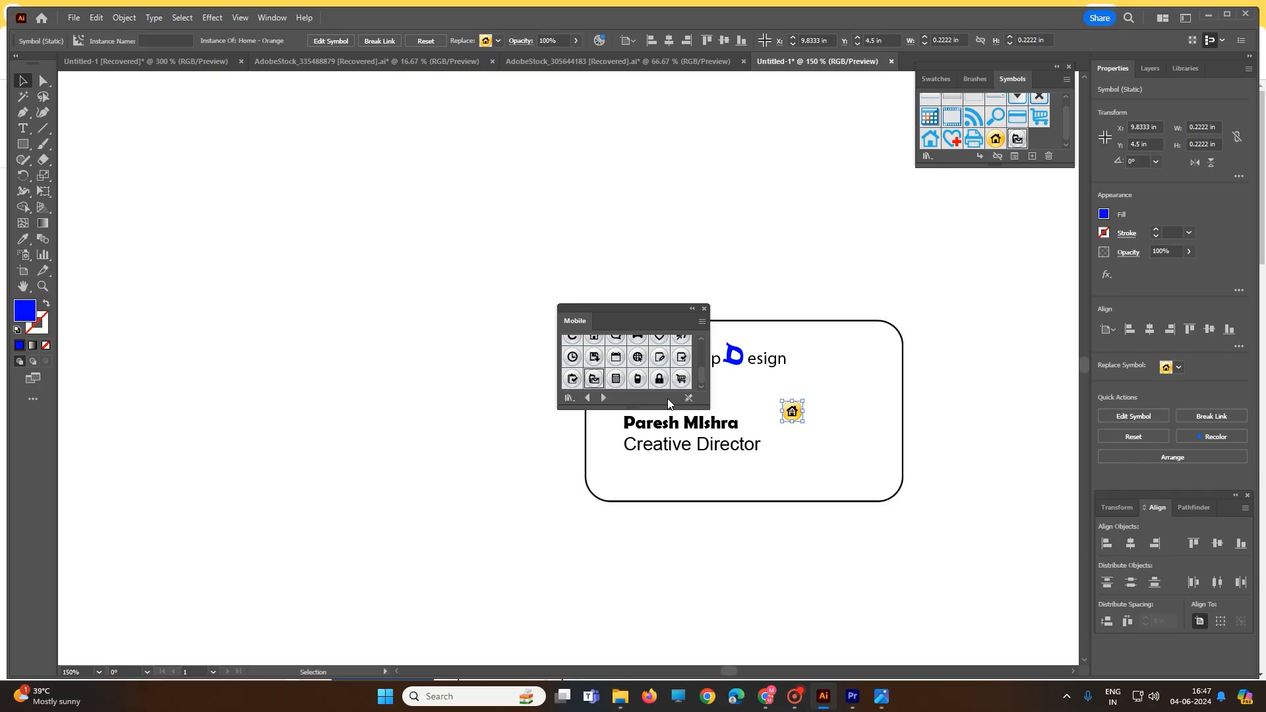
{"action": "left_click_drag", "start_coordinate": [600, 381], "coordinate": [800, 446]}
{"action": "left_click_drag", "start_coordinate": [835, 477], "coordinate": [795, 448]}
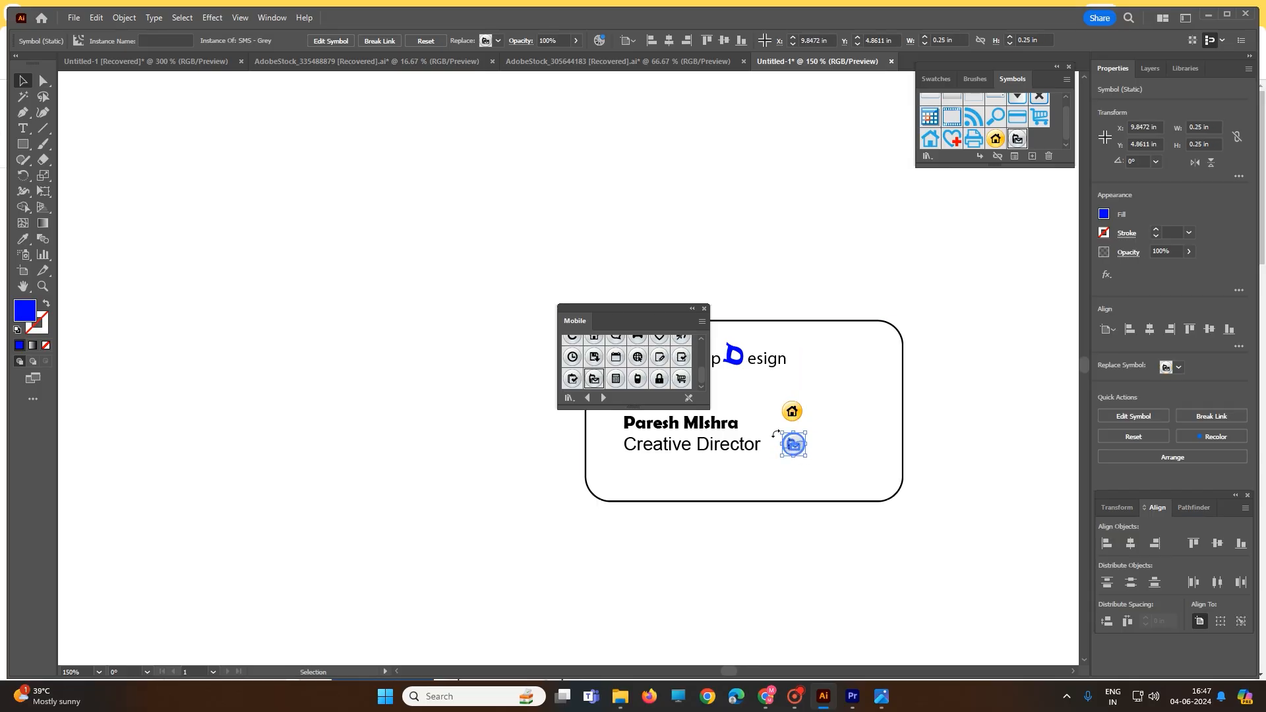
Close the Mobile symbol library and draw a horizontal line about 3.18 in long below Creative Director
{"action": "left_click", "coordinate": [706, 309]}
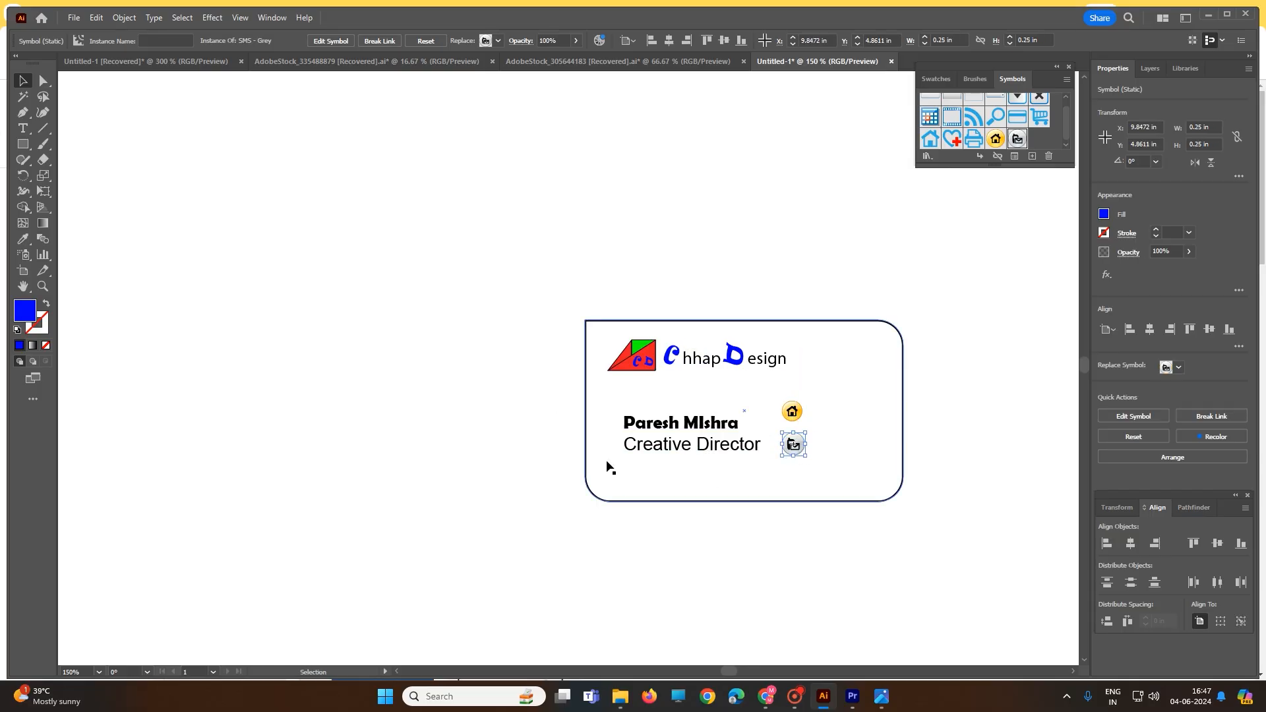
{"action": "left_click", "coordinate": [42, 129]}
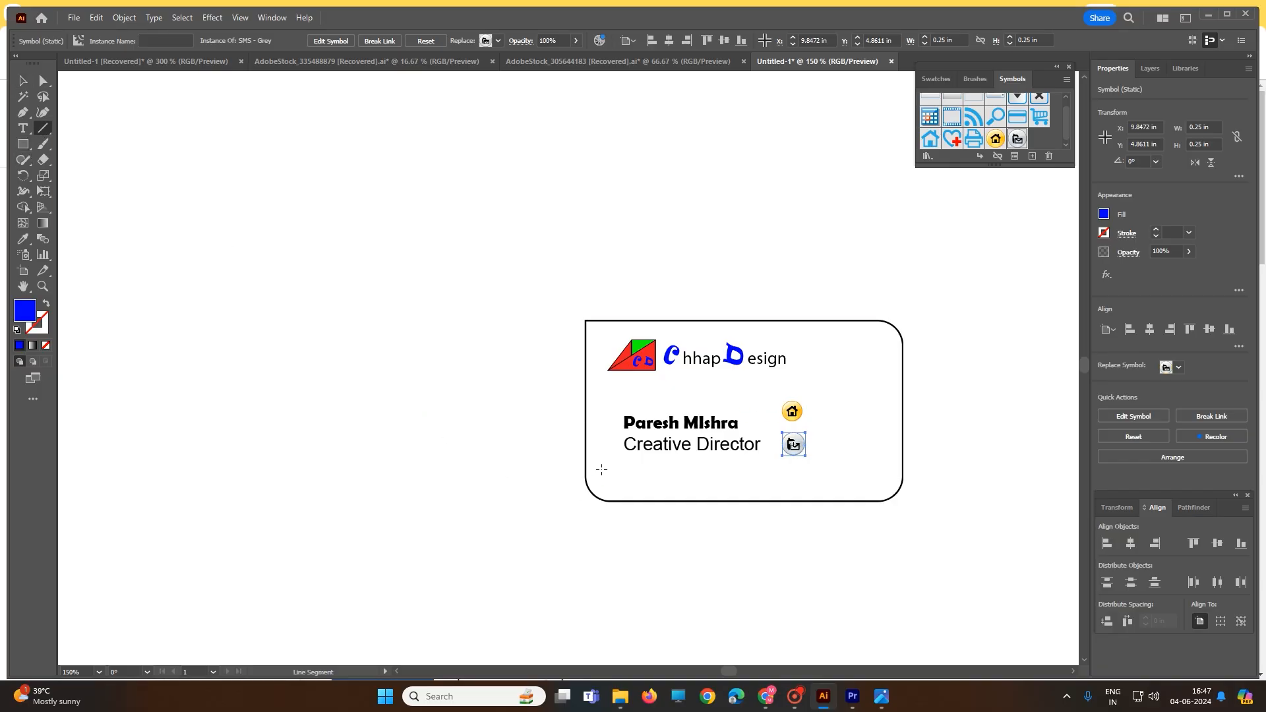
{"action": "left_click_drag", "start_coordinate": [601, 469], "coordinate": [892, 470]}
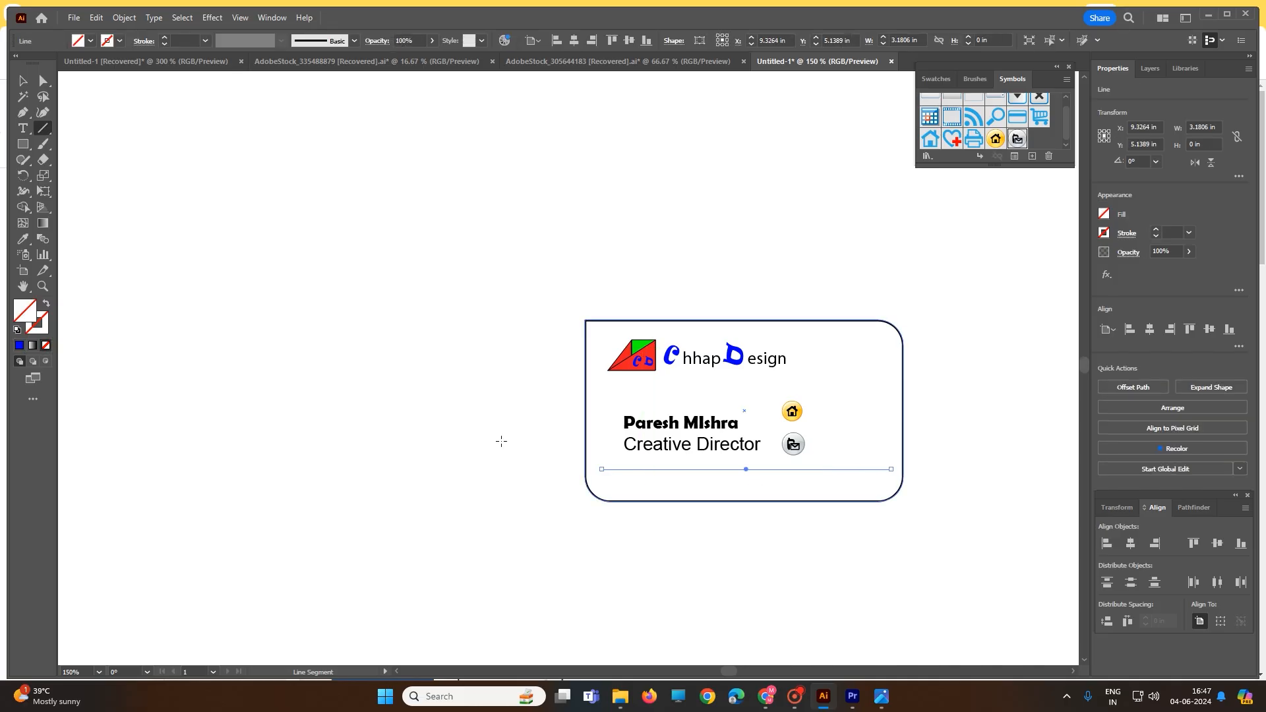
Add a text line with the cardholder's postal address along the lower edge of the card
{"action": "left_click", "coordinate": [23, 128]}
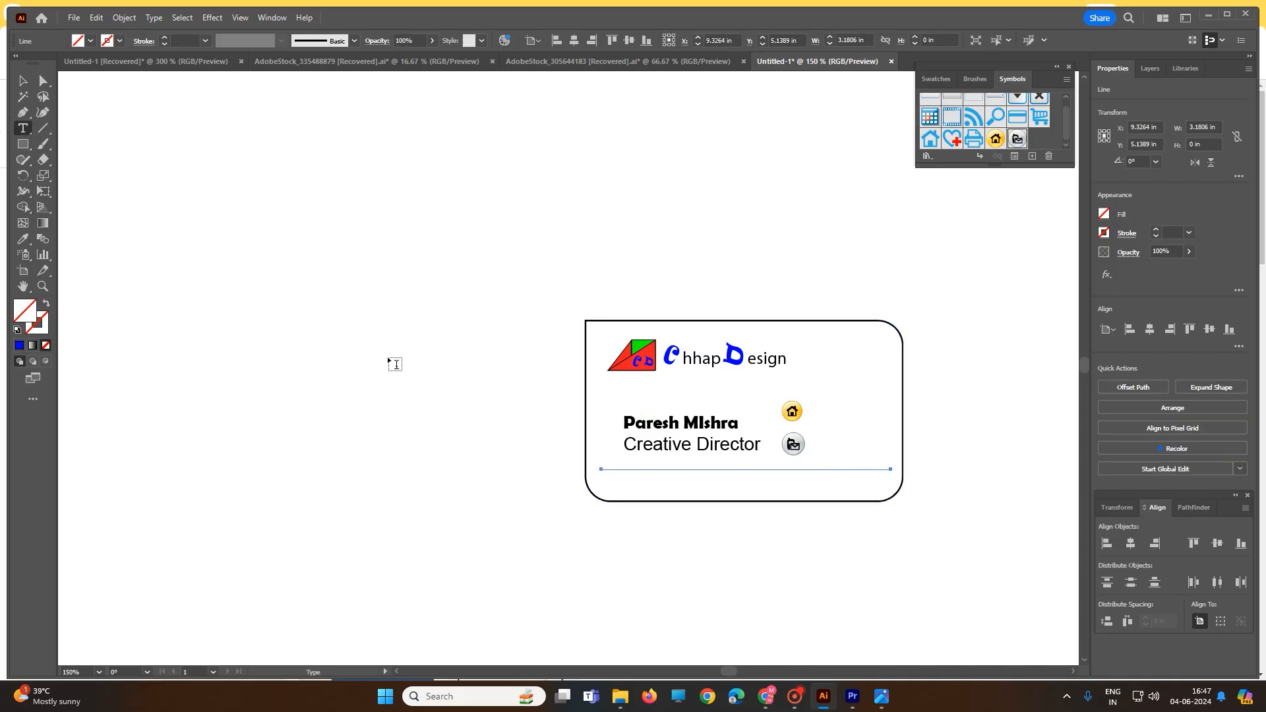
{"action": "left_click", "coordinate": [637, 480]}
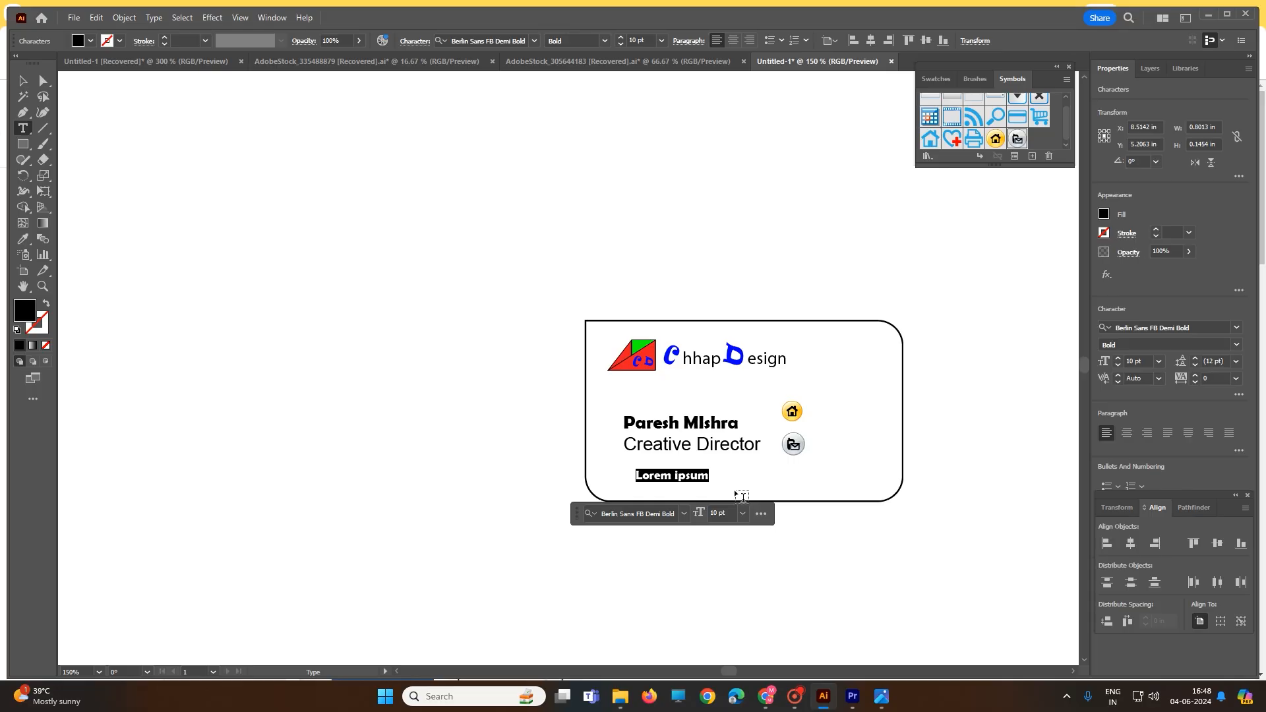
{"action": "type", "text": "chhap"}
{"action": "key", "text": "BackSpace"}
{"action": "key", "text": "BackSpace"}
{"action": "key", "text": "BackSpace"}
{"action": "key", "text": "BackSpace"}
{"action": "key", "text": "BackSpace"}
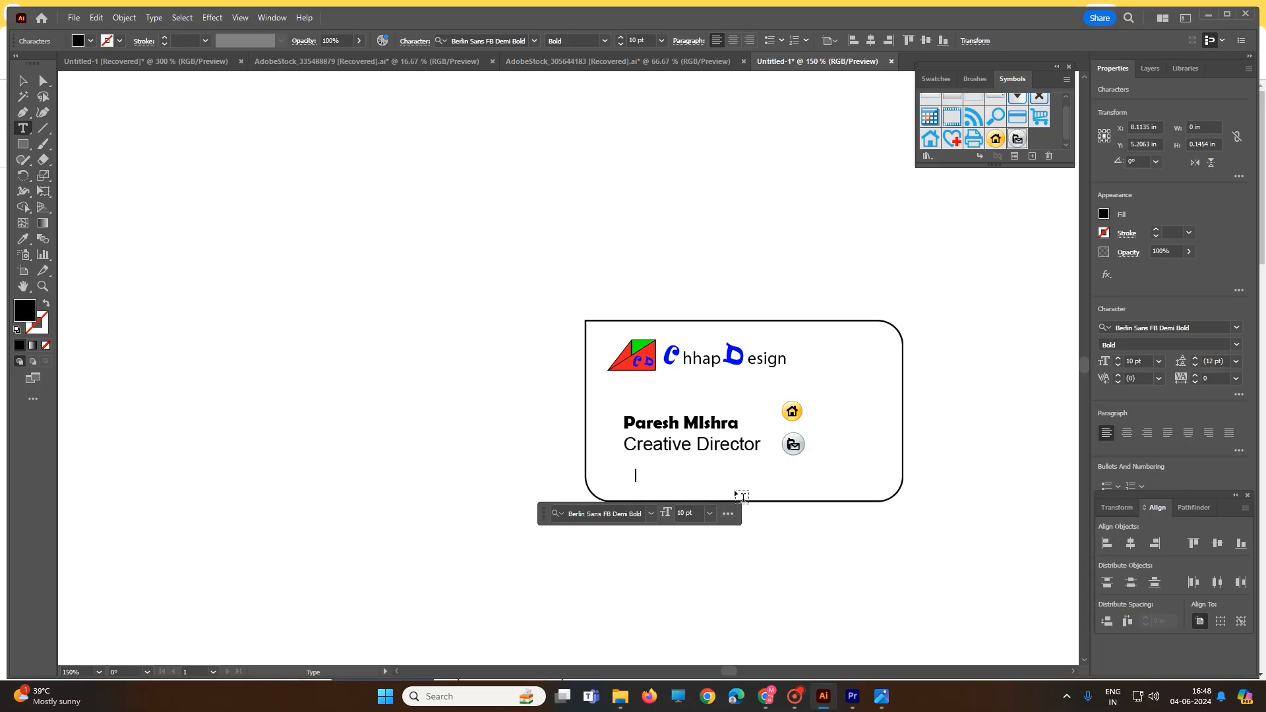
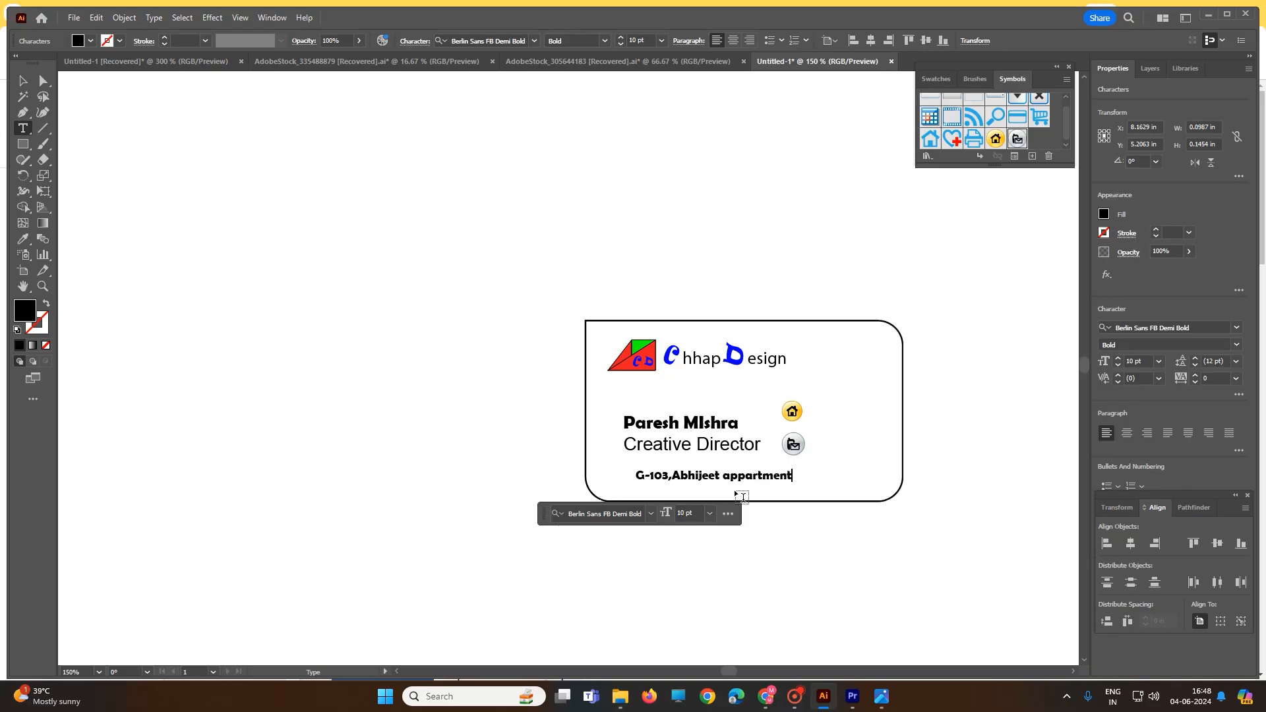
Set the address line in Arial at 8 pt
{"action": "scroll", "coordinate": [1075, 598], "scroll_direction": "down", "scroll_amount": 1}
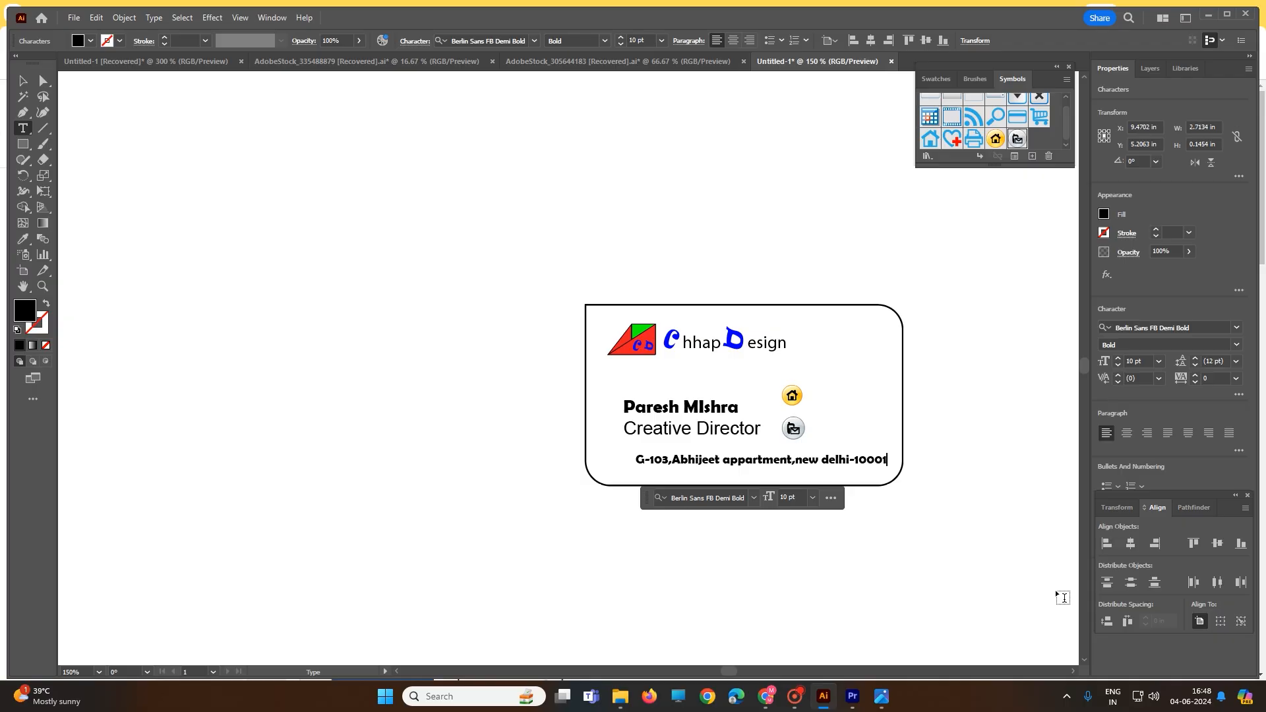
{"action": "triple_click", "coordinate": [649, 459]}
{"action": "left_click", "coordinate": [754, 498]}
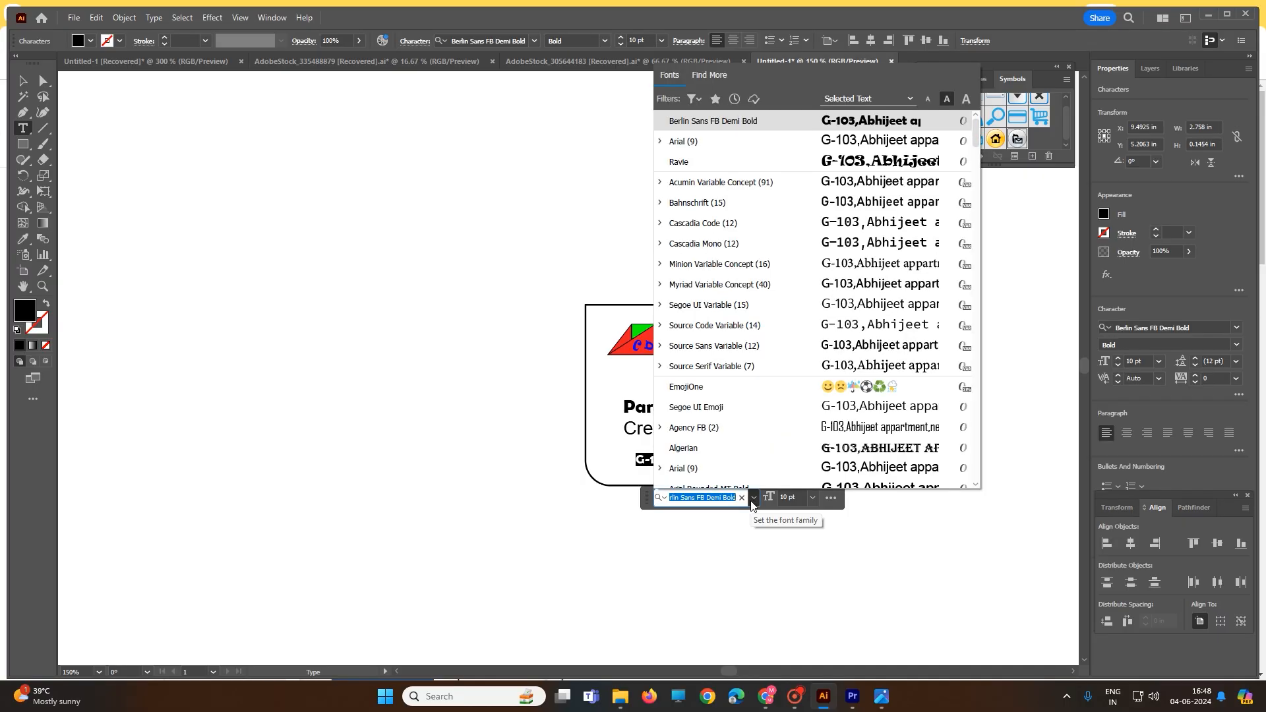
{"action": "left_click", "coordinate": [726, 145]}
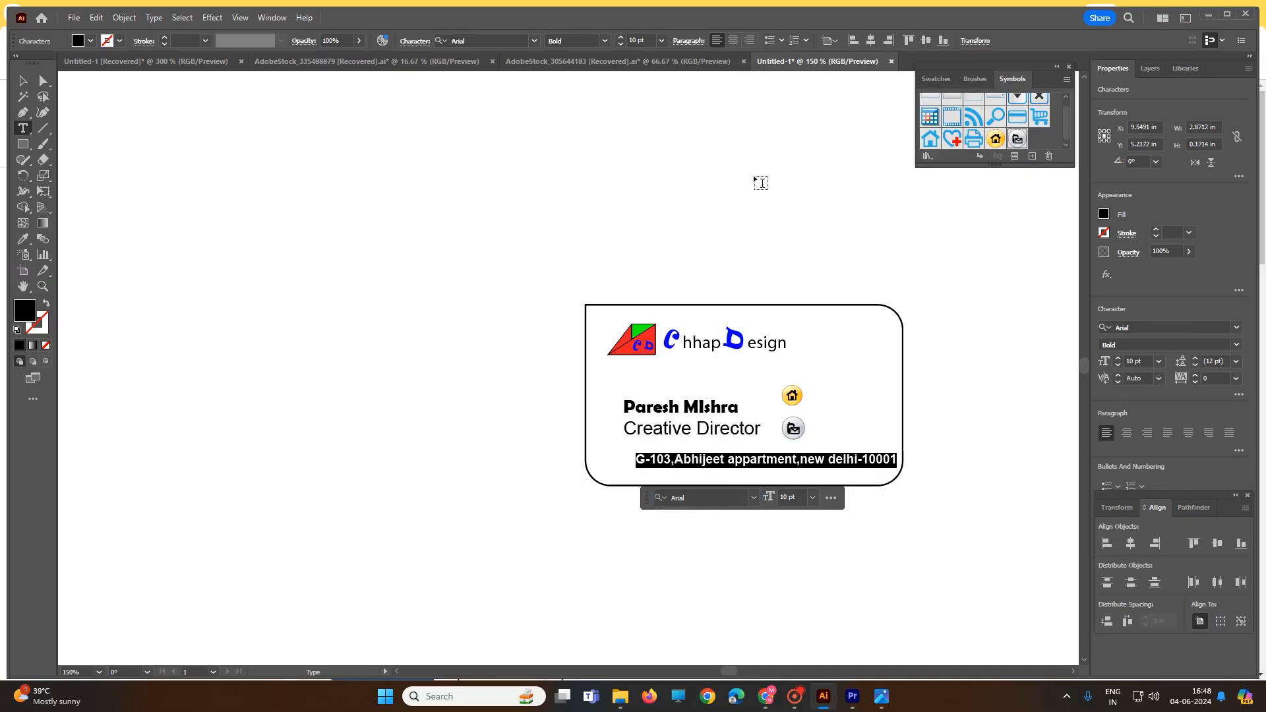
{"action": "left_click", "coordinate": [954, 396], "text": "ctrl"}
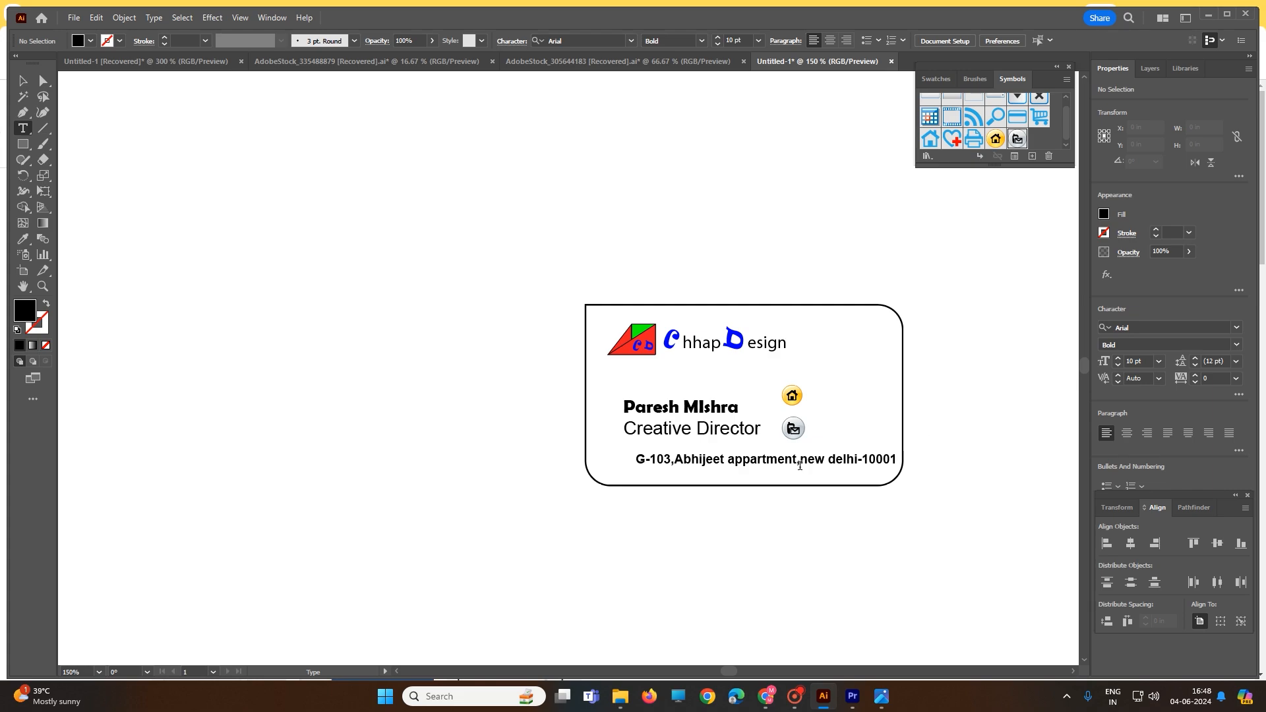
{"action": "triple_click", "coordinate": [825, 460]}
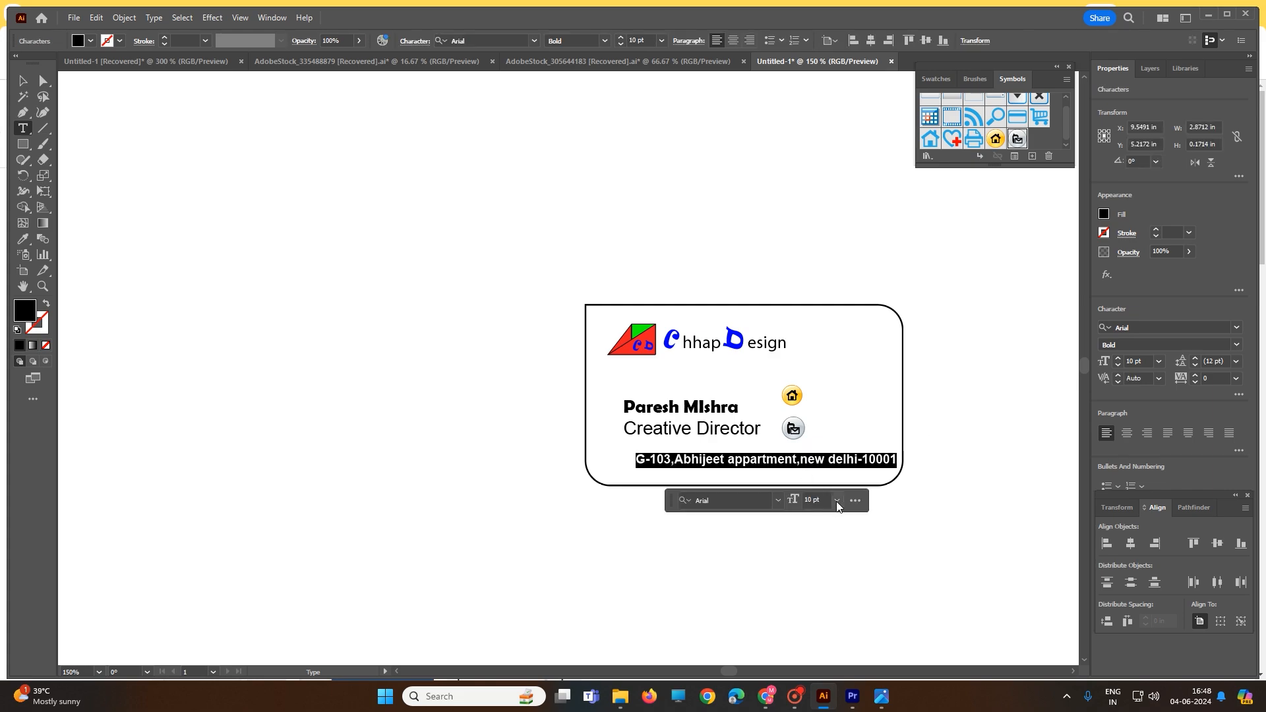
{"action": "left_click", "coordinate": [837, 500]}
{"action": "left_click", "coordinate": [863, 311]}
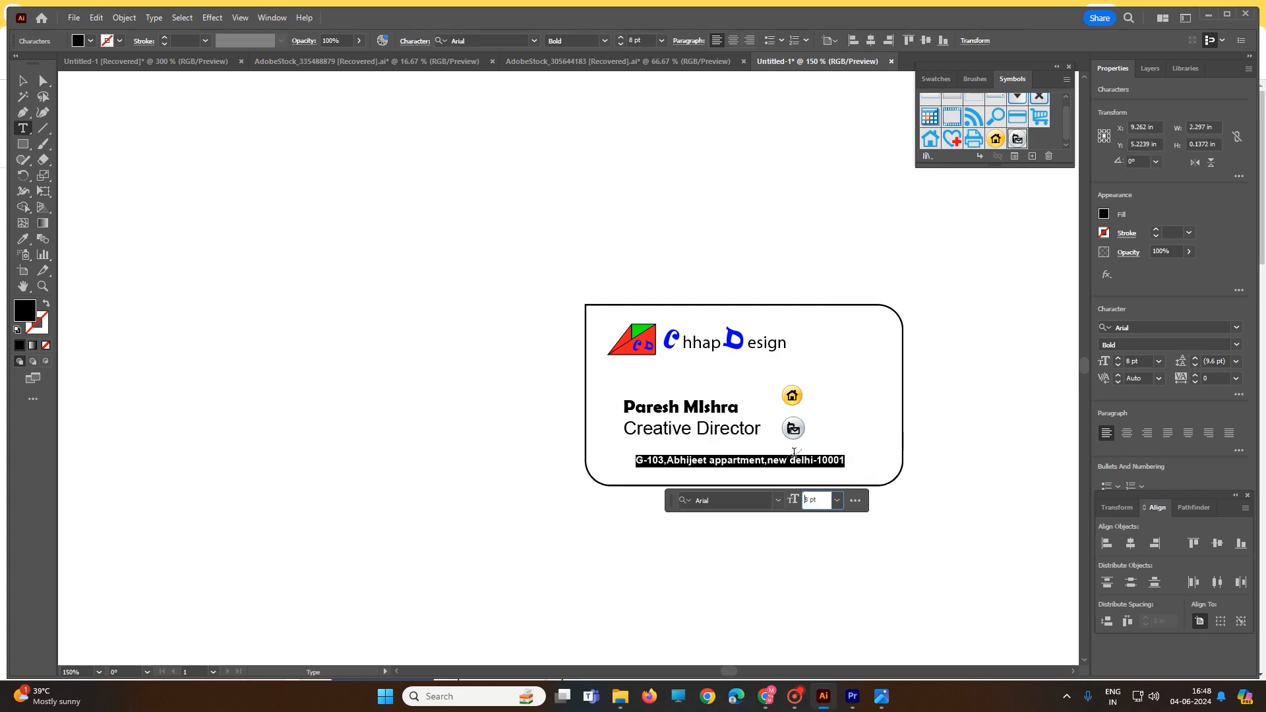
Move the address text slightly down so it sits clear beneath the horizontal line
{"action": "left_click", "coordinate": [23, 81]}
{"action": "left_click", "coordinate": [294, 283]}
{"action": "left_click_drag", "start_coordinate": [652, 460], "coordinate": [652, 468]}
Give the horizontal line above the address a 1 pt stroke
{"action": "left_click", "coordinate": [649, 454]}
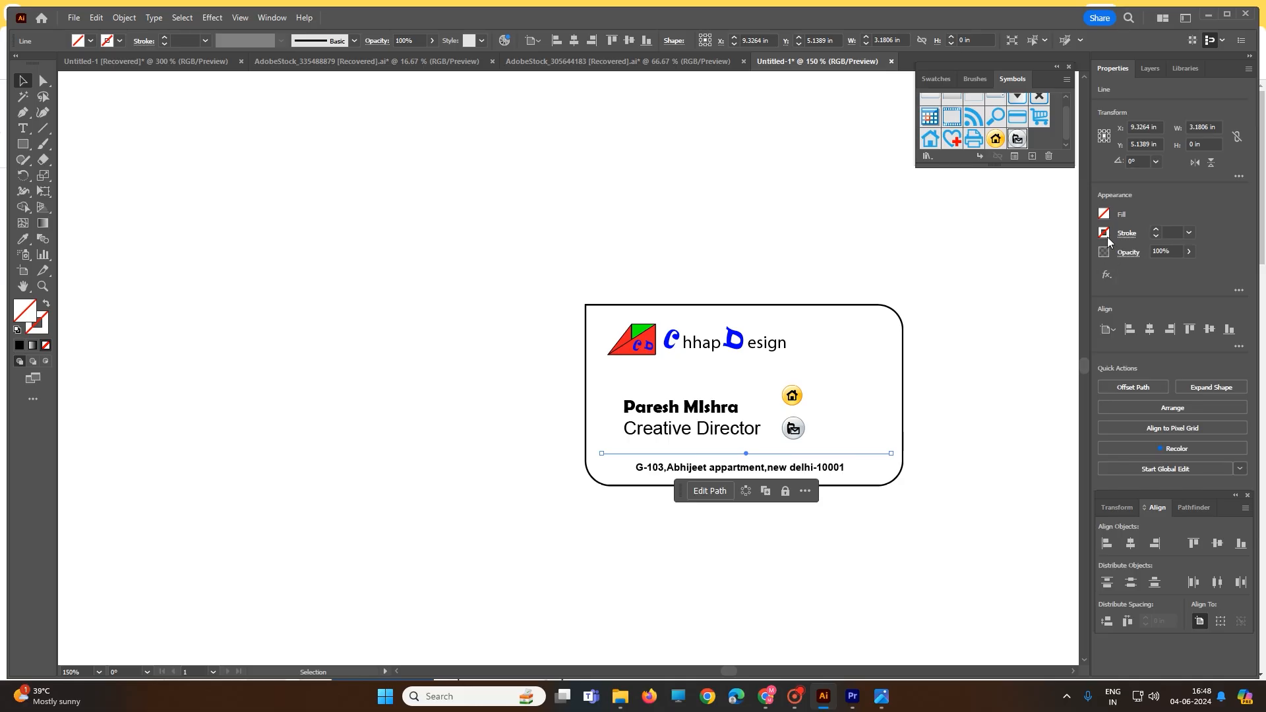
{"action": "left_click", "coordinate": [1156, 229]}
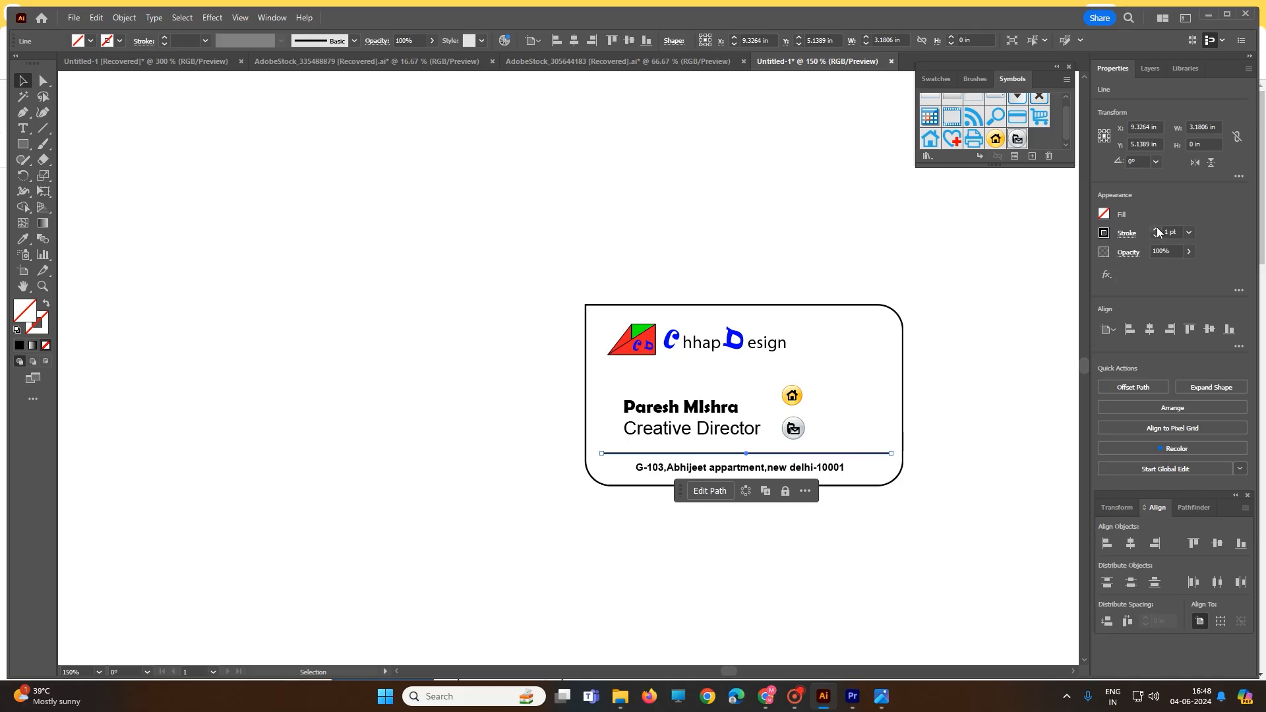
{"action": "left_click", "coordinate": [1033, 362]}
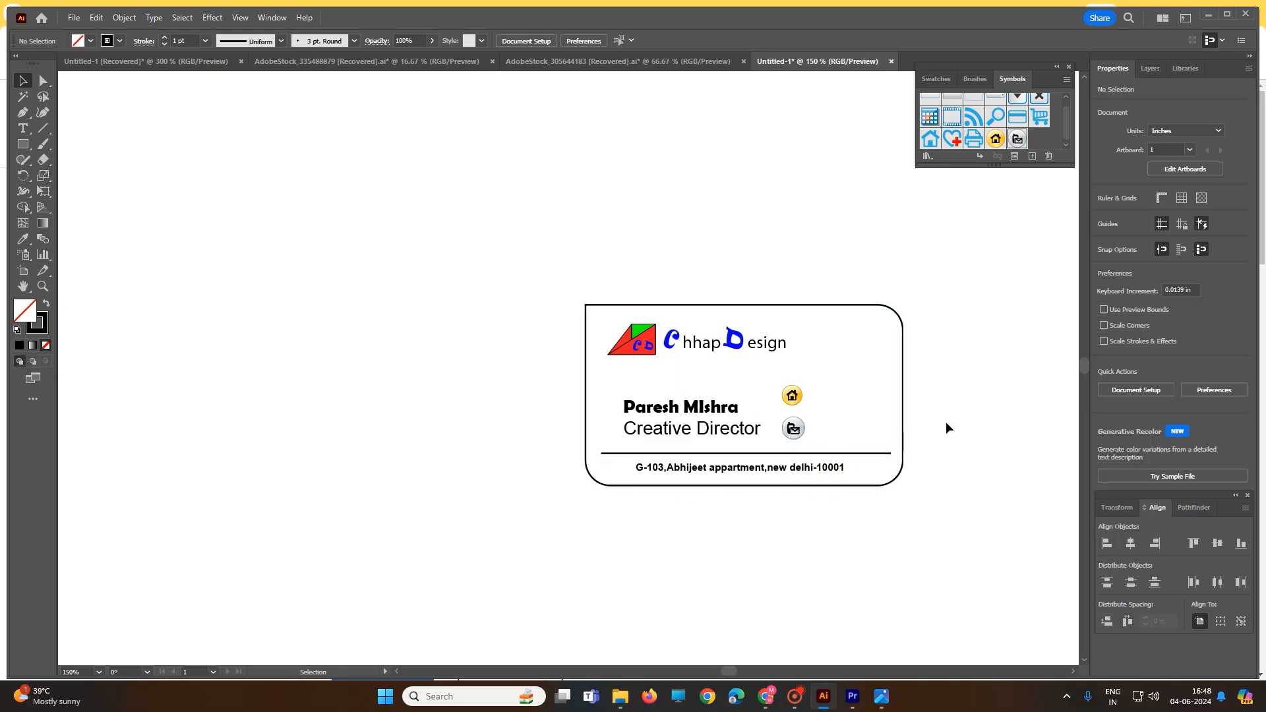
Paste the copied blue card artwork and delete its blue rounded background, keeping the small contact icons
{"action": "key", "text": "ctrl+v"}
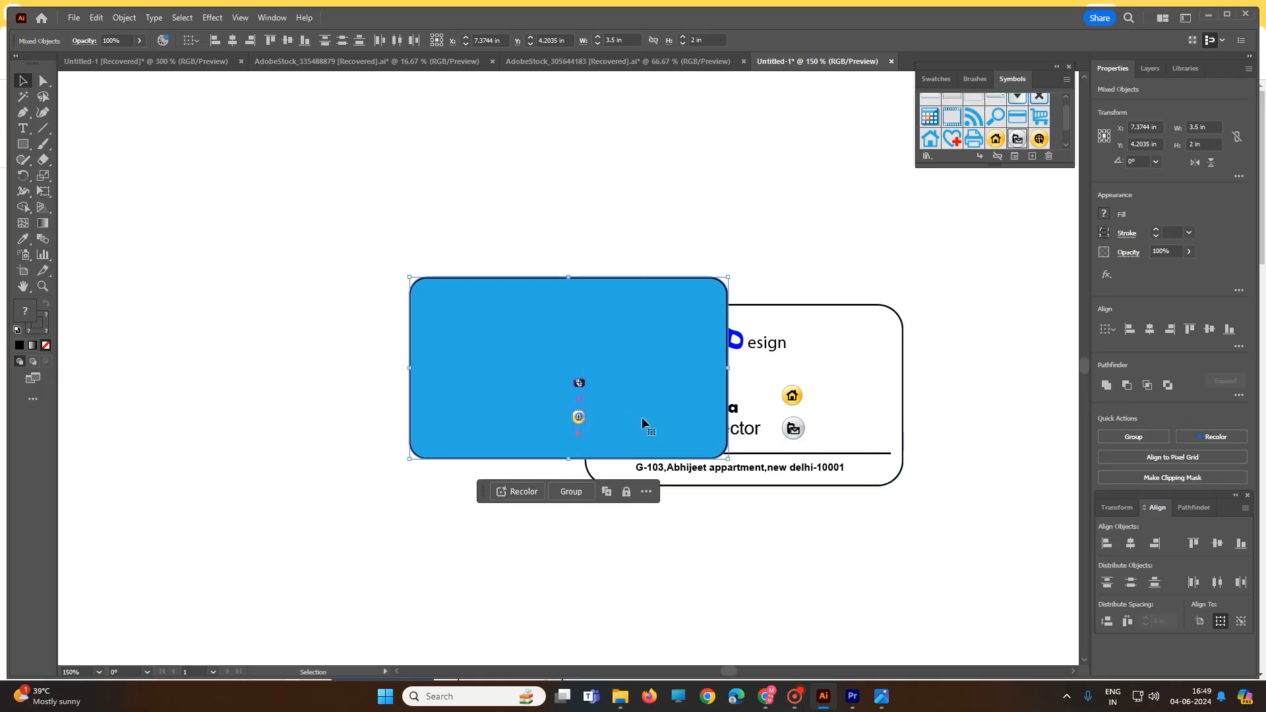
{"action": "left_click", "coordinate": [597, 234]}
{"action": "left_click_drag", "start_coordinate": [576, 284], "coordinate": [304, 260]}
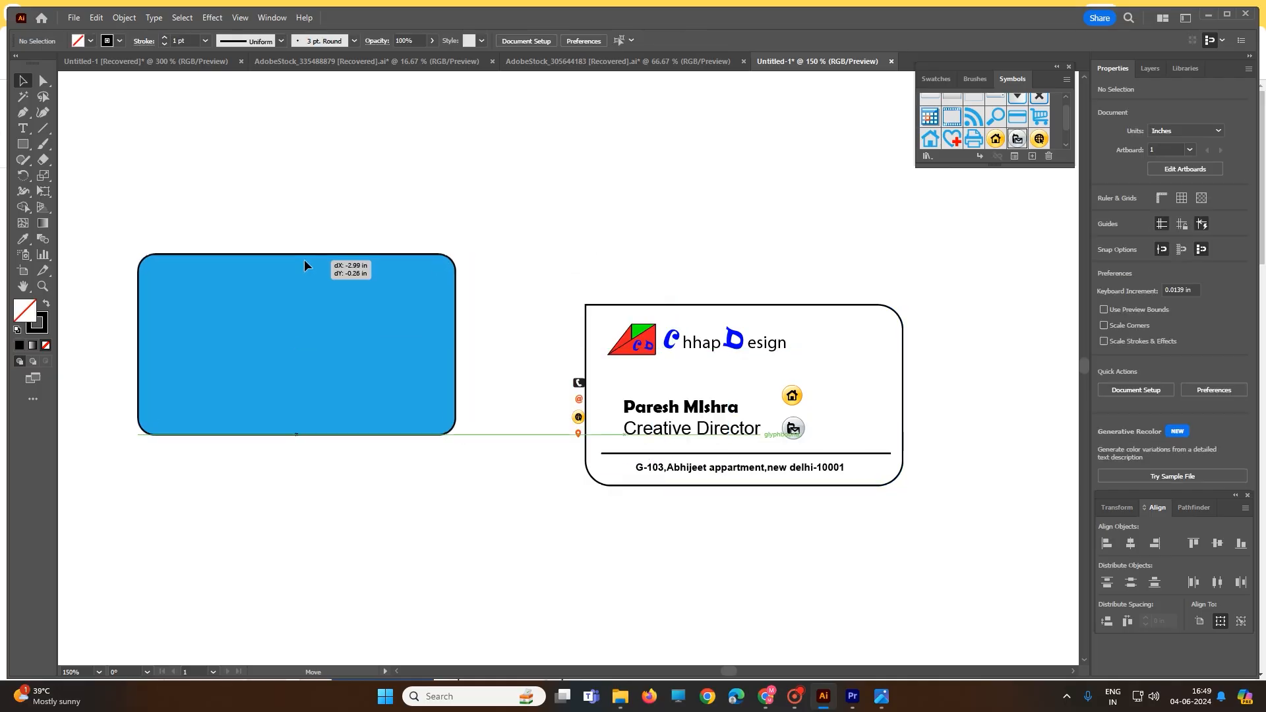
{"action": "key", "text": "Delete"}
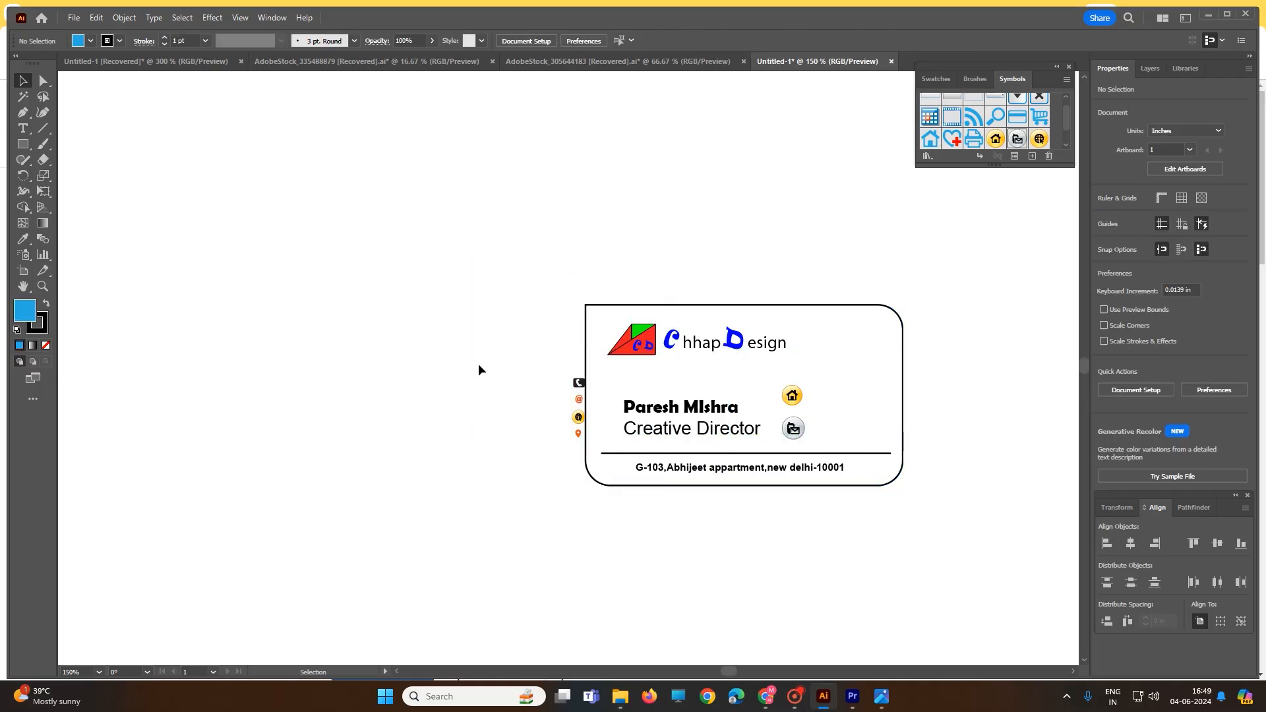
{"action": "left_click_drag", "start_coordinate": [552, 364], "coordinate": [590, 450]}
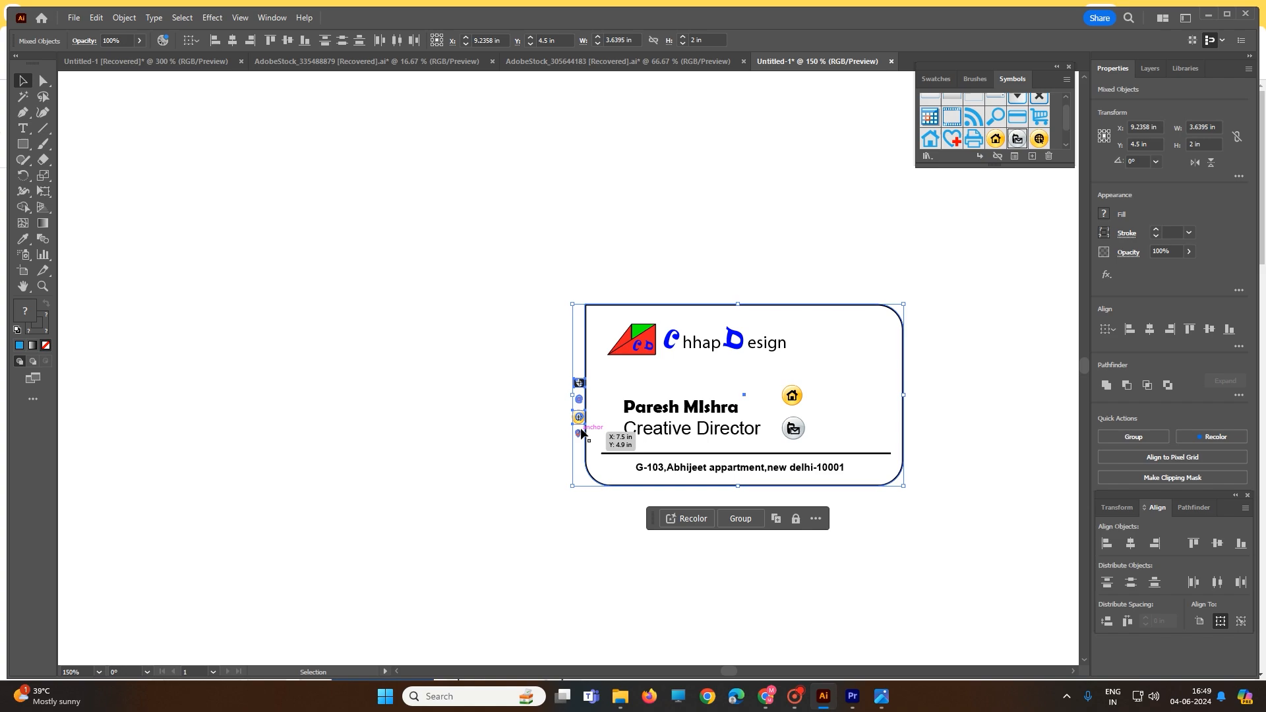
{"action": "left_click", "coordinate": [525, 429]}
{"action": "left_click_drag", "start_coordinate": [578, 383], "coordinate": [591, 453]}
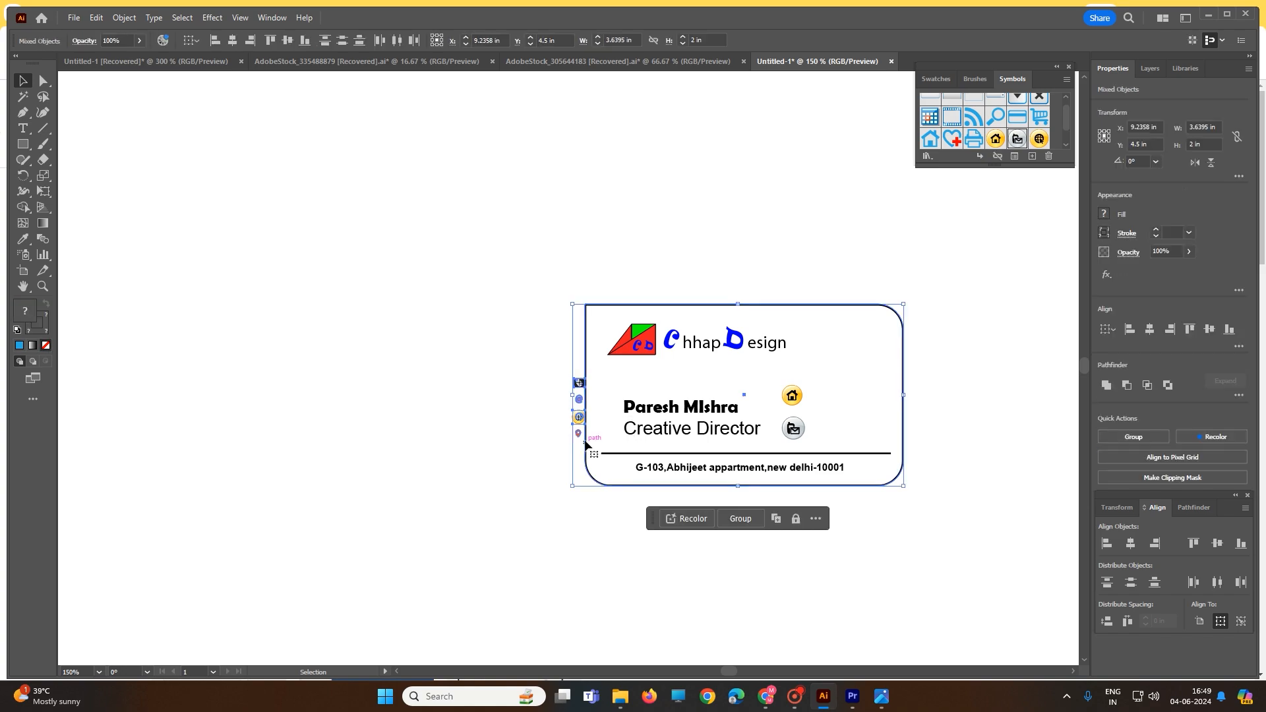
{"action": "left_click", "coordinate": [661, 537]}
Move the pasted location pin icon onto the card and delete the home and SMS symbols beside the name and title
{"action": "left_click", "coordinate": [579, 433]}
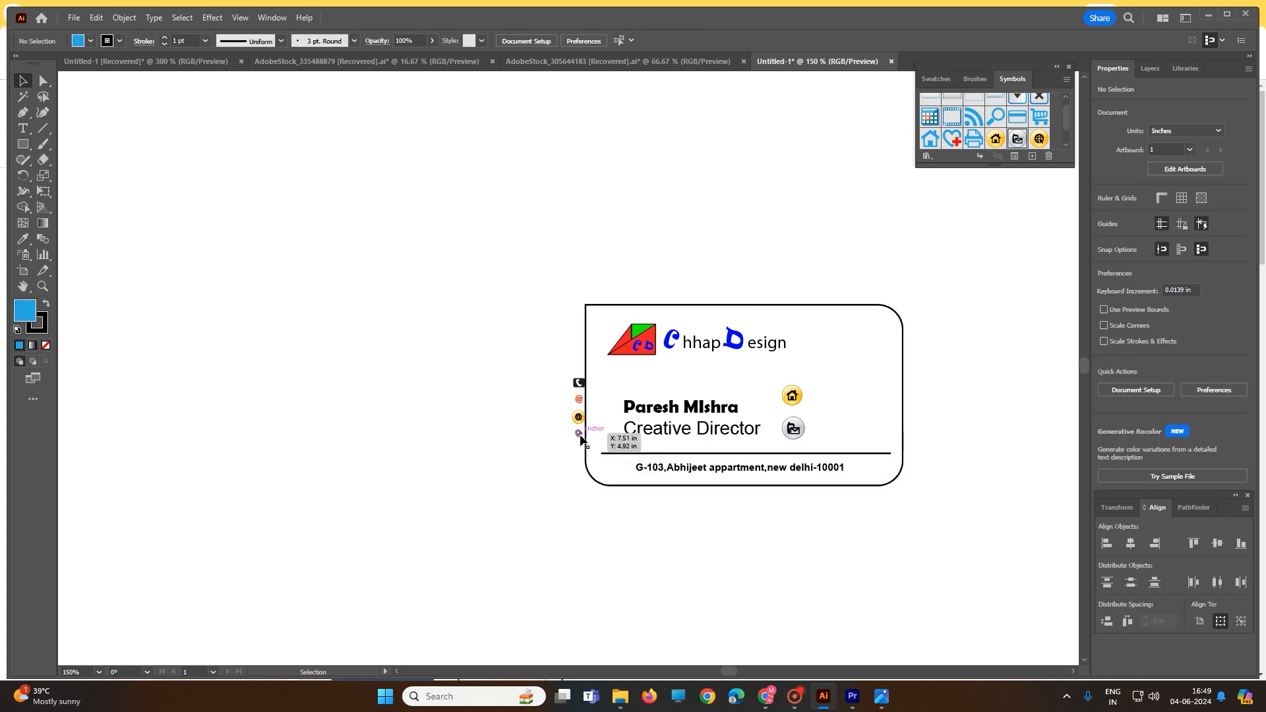
{"action": "left_click_drag", "start_coordinate": [578, 433], "coordinate": [836, 446]}
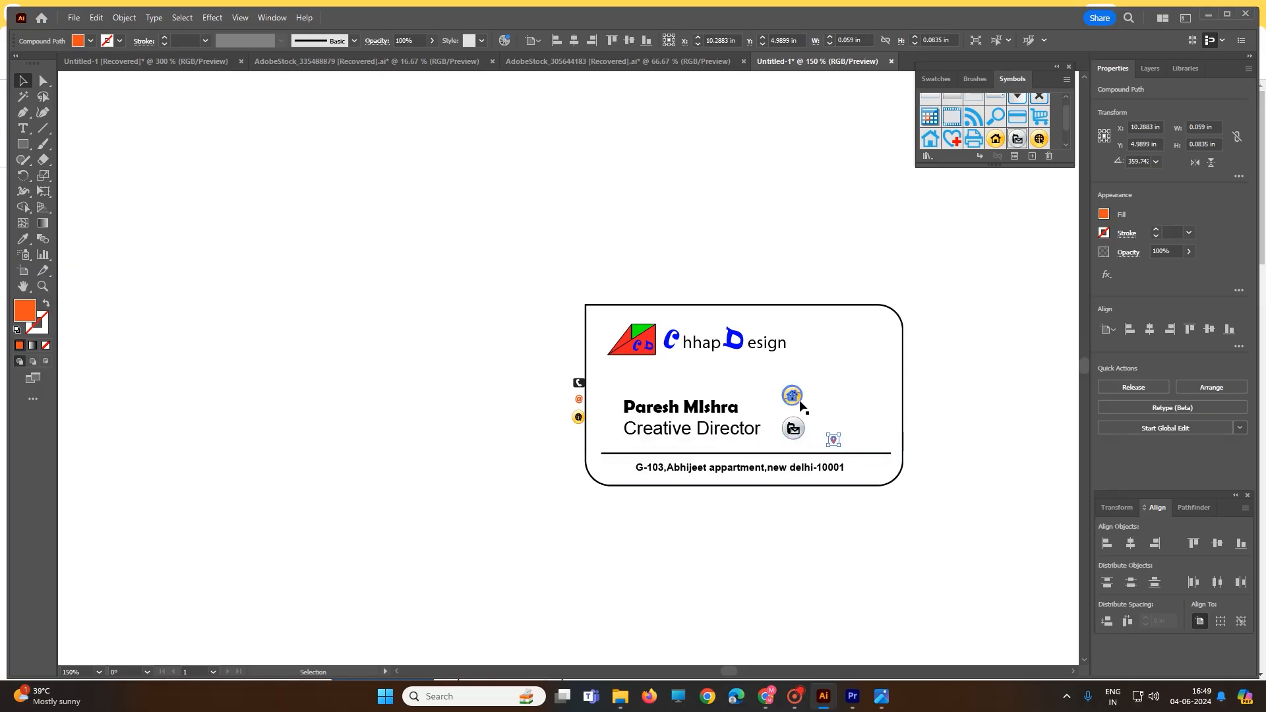
{"action": "left_click", "coordinate": [795, 396]}
{"action": "key", "text": "Delete"}
{"action": "left_click", "coordinate": [793, 429]}
{"action": "key", "text": "Delete"}
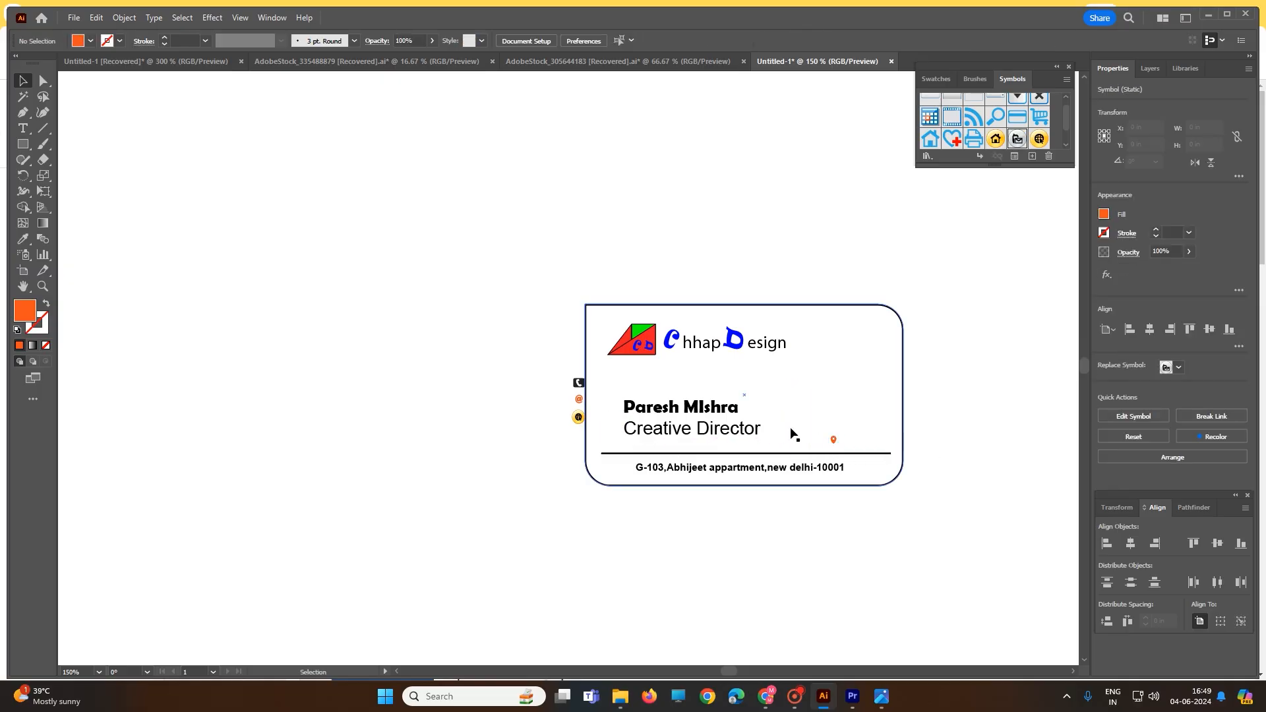
Position the location pin icon directly in front of the address line
{"action": "left_click_drag", "start_coordinate": [834, 441], "coordinate": [788, 436]}
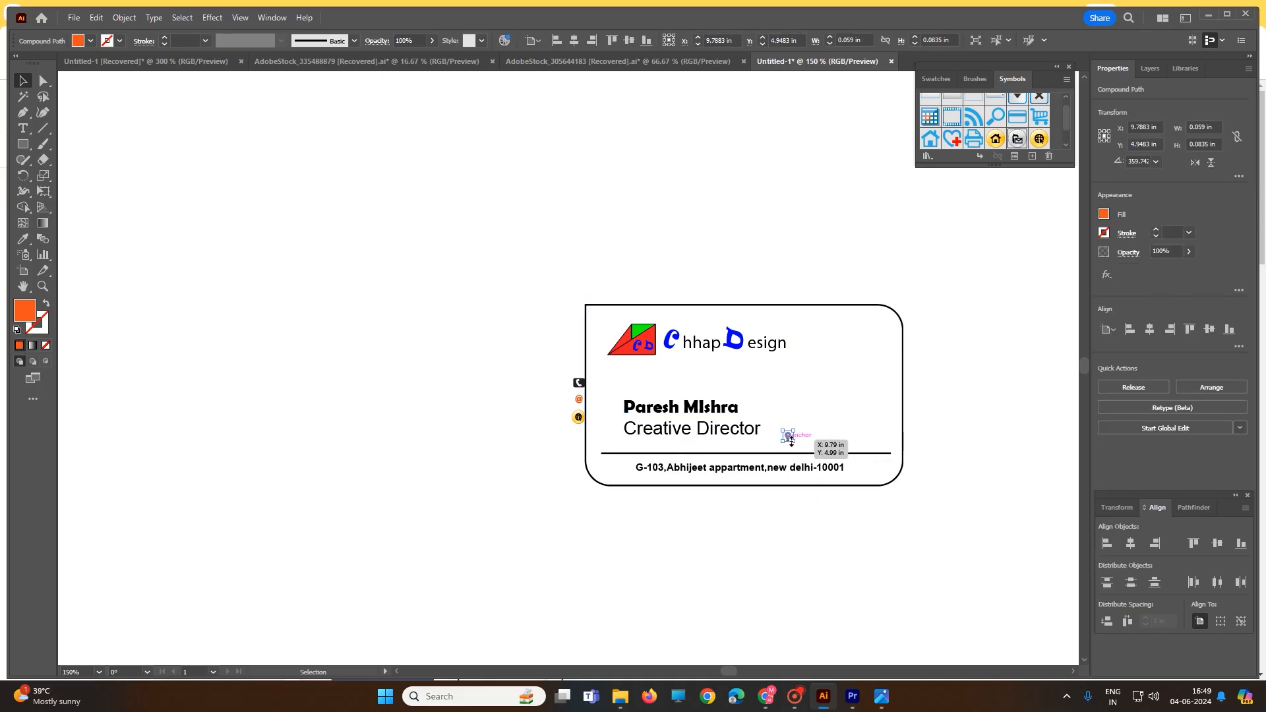
{"action": "left_click", "coordinate": [953, 429]}
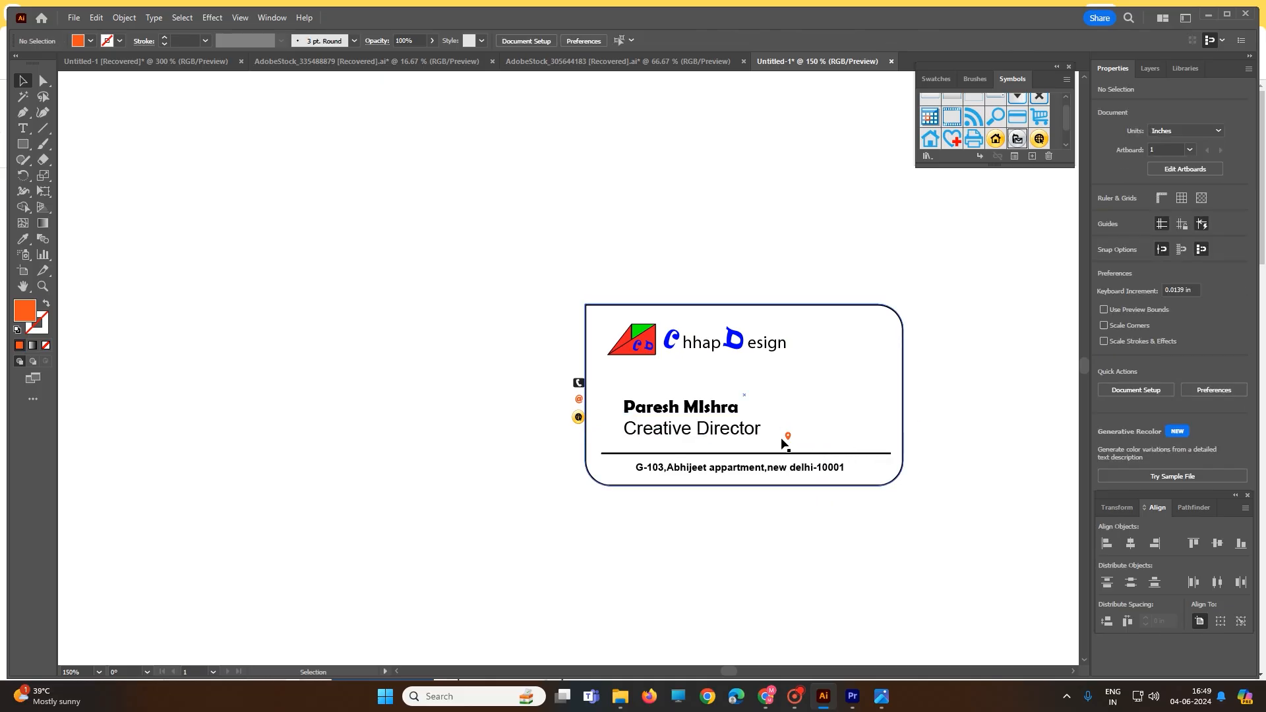
{"action": "left_click_drag", "start_coordinate": [788, 438], "coordinate": [625, 470]}
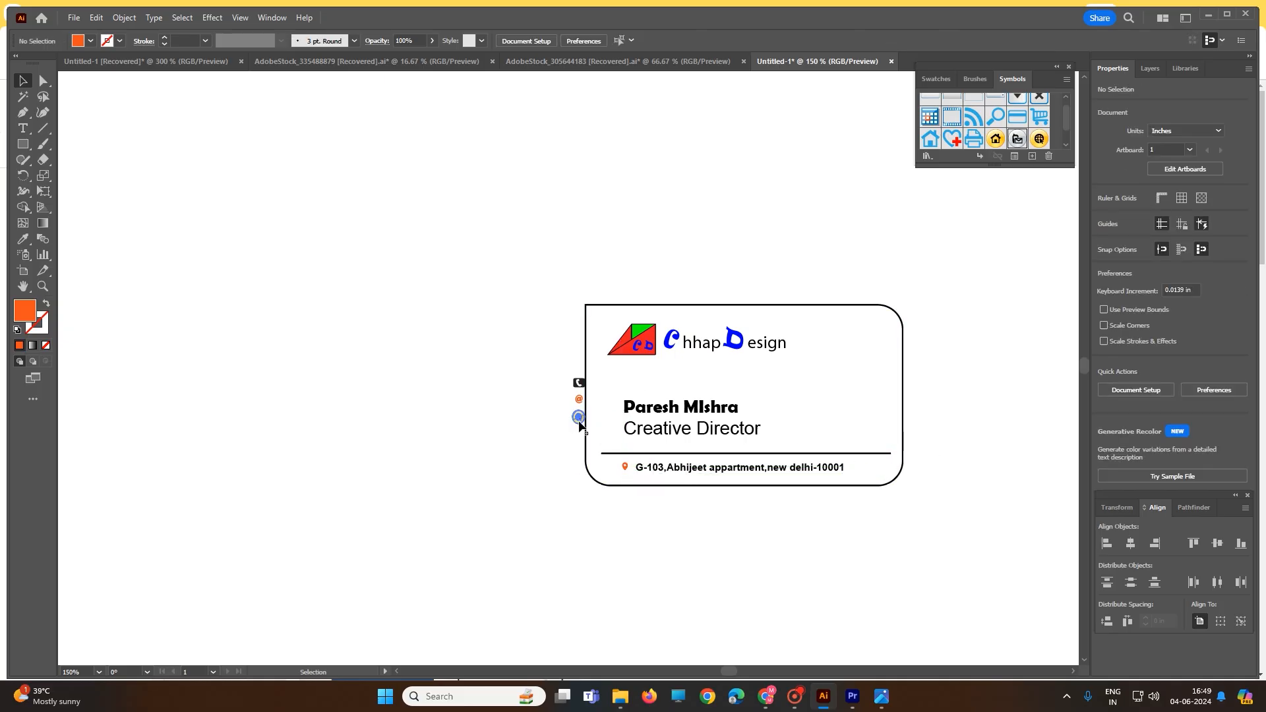
{"action": "left_click_drag", "start_coordinate": [579, 423], "coordinate": [780, 435]}
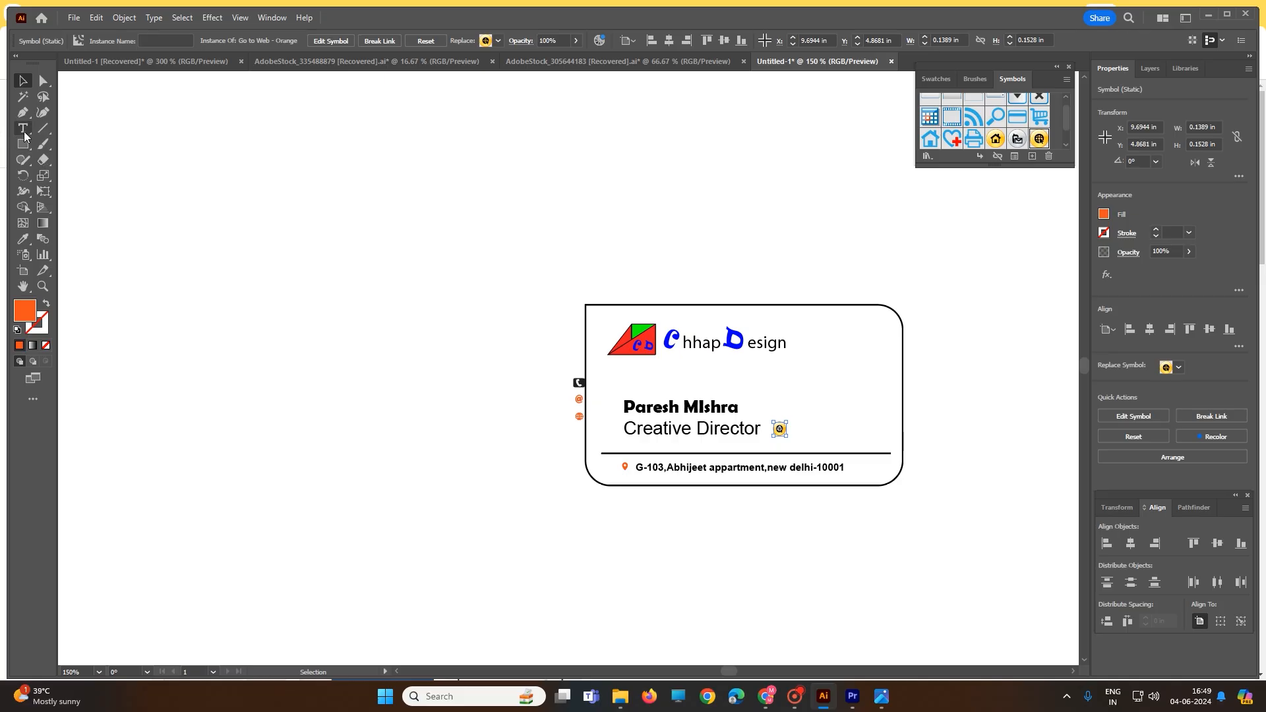
{"action": "left_click", "coordinate": [23, 129]}
{"action": "left_click", "coordinate": [808, 436]}
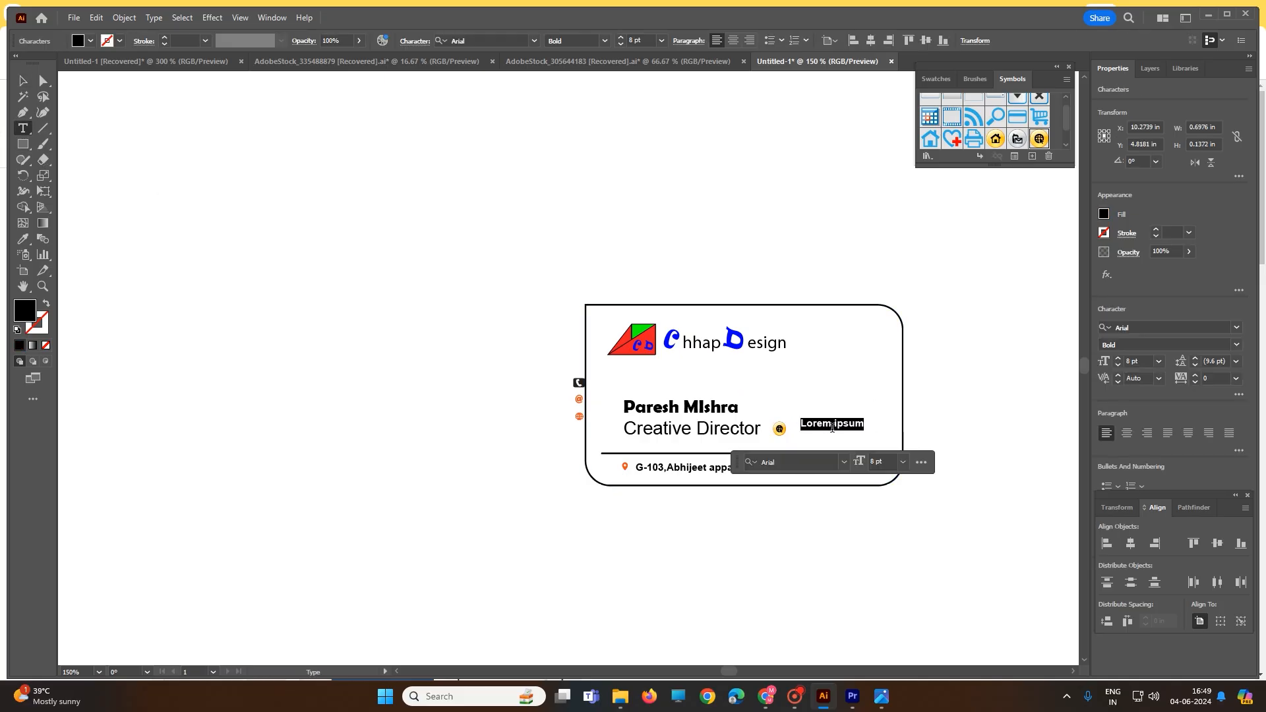
{"action": "left_click", "coordinate": [811, 442]}
{"action": "triple_click", "coordinate": [814, 425]}
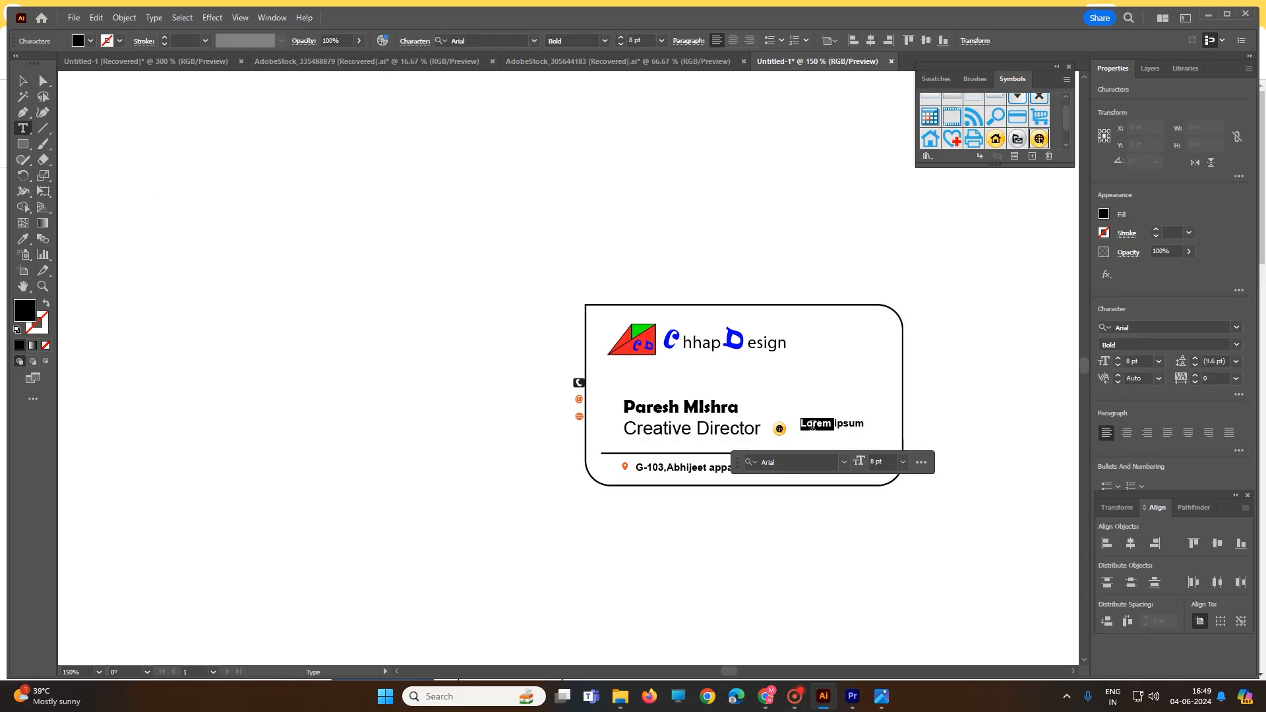
{"action": "type", "text": "www.chhapdesign.com"}
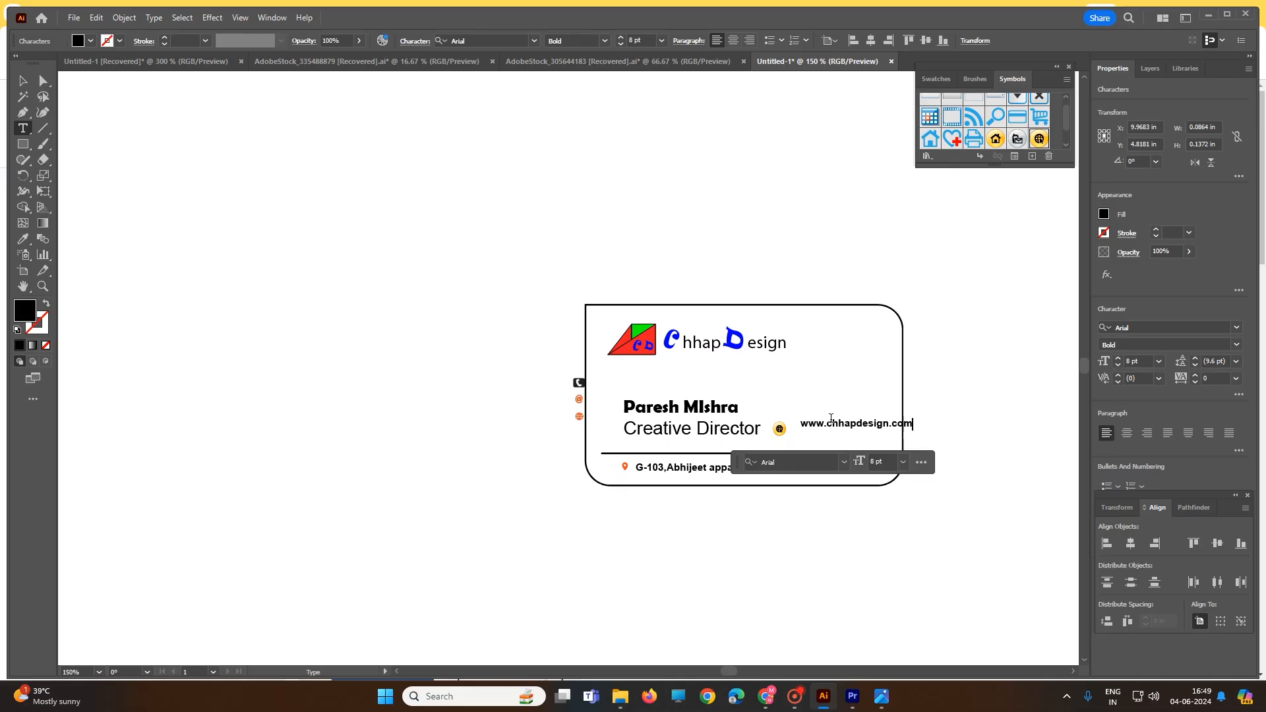
{"action": "left_click", "coordinate": [973, 435]}
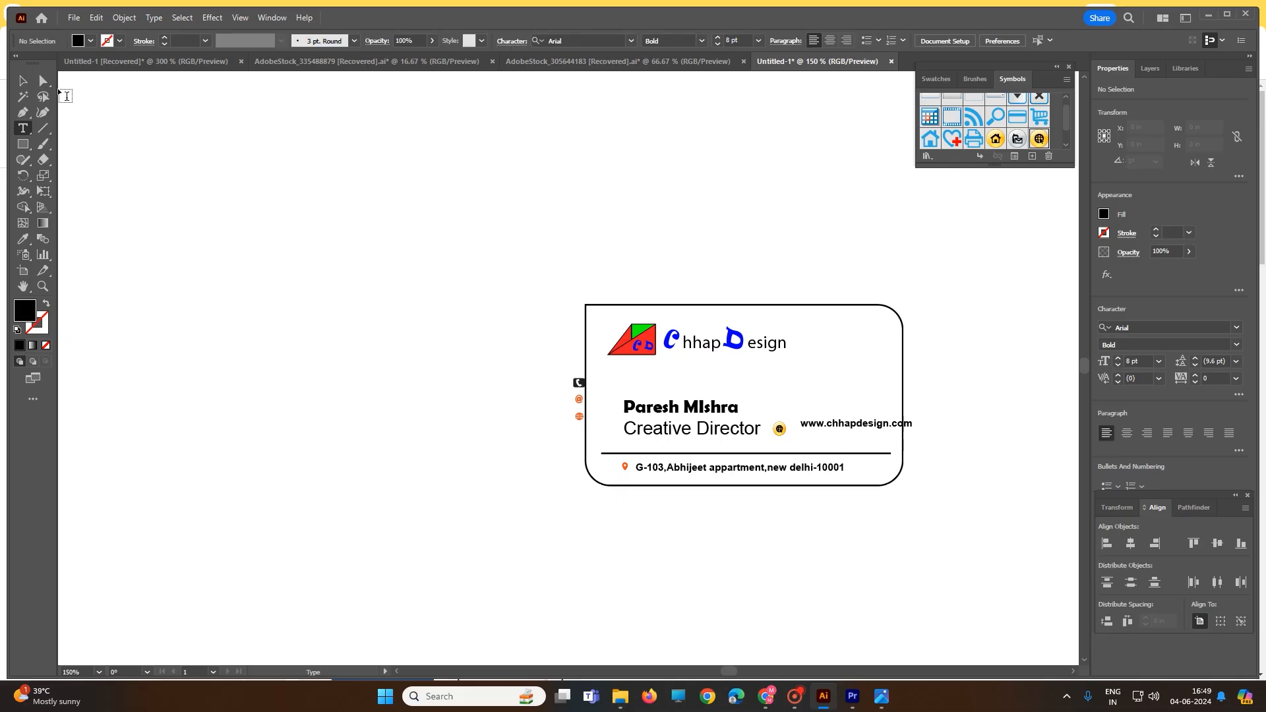
Move the website text close to its symbol and set its font size to 7 pt
{"action": "left_click", "coordinate": [22, 80]}
{"action": "left_click_drag", "start_coordinate": [861, 427], "coordinate": [849, 428]}
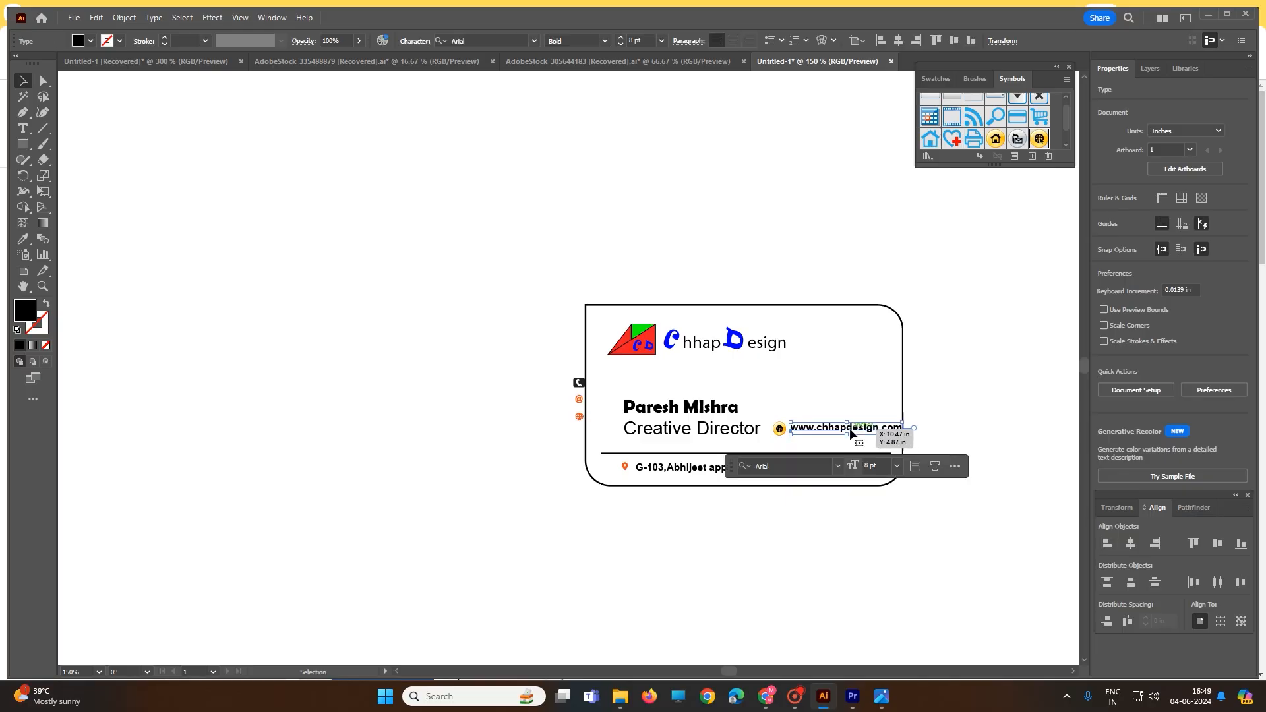
{"action": "left_click", "coordinate": [897, 466]}
{"action": "left_click", "coordinate": [915, 267]}
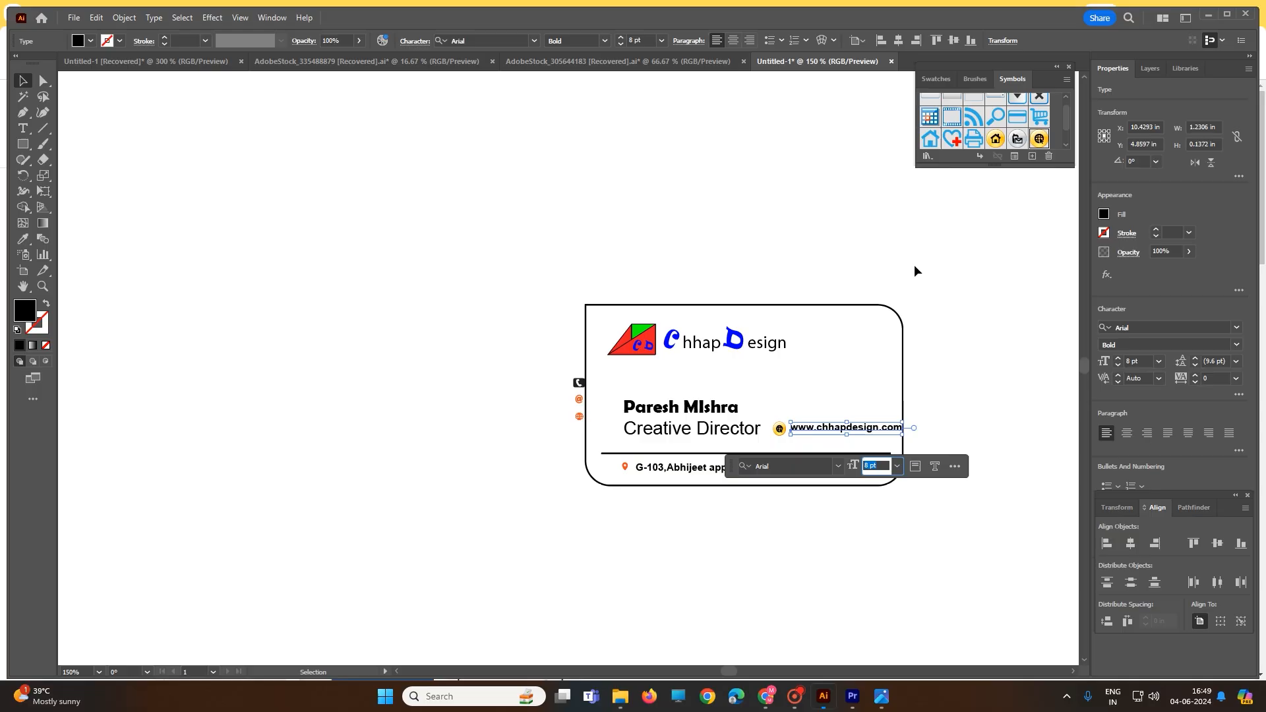
{"action": "left_click", "coordinate": [996, 431]}
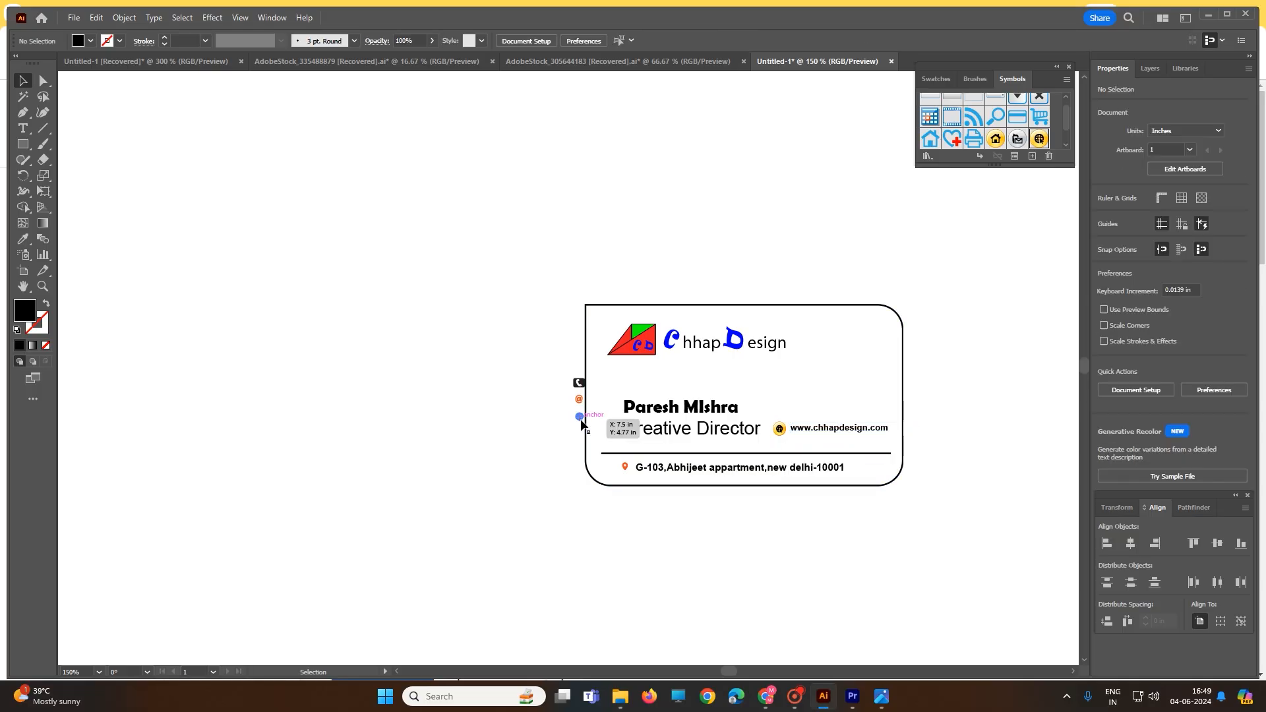
Delete the yellow web symbol, put the orange globe icon before the website text, and place the orange @ icon above it
{"action": "scroll", "coordinate": [575, 427], "scroll_direction": "up", "scroll_amount": 1}
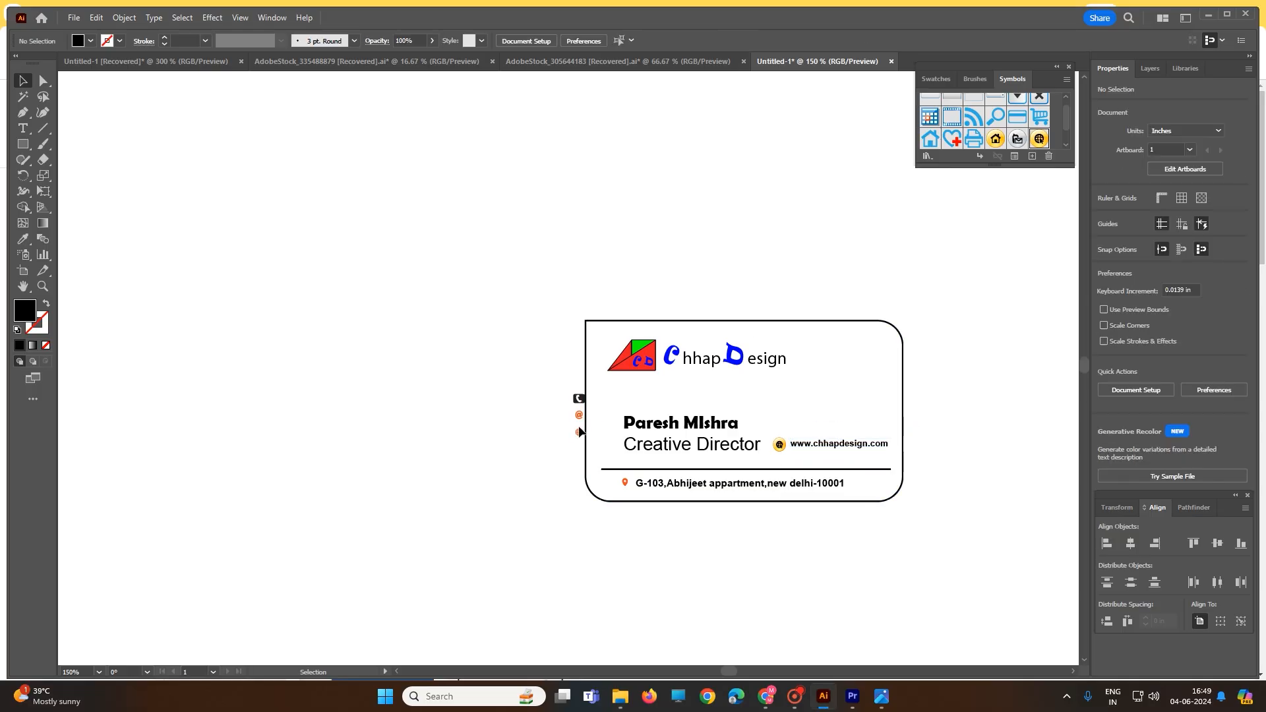
{"action": "left_click_drag", "start_coordinate": [583, 436], "coordinate": [780, 449]}
{"action": "key", "text": "Delete"}
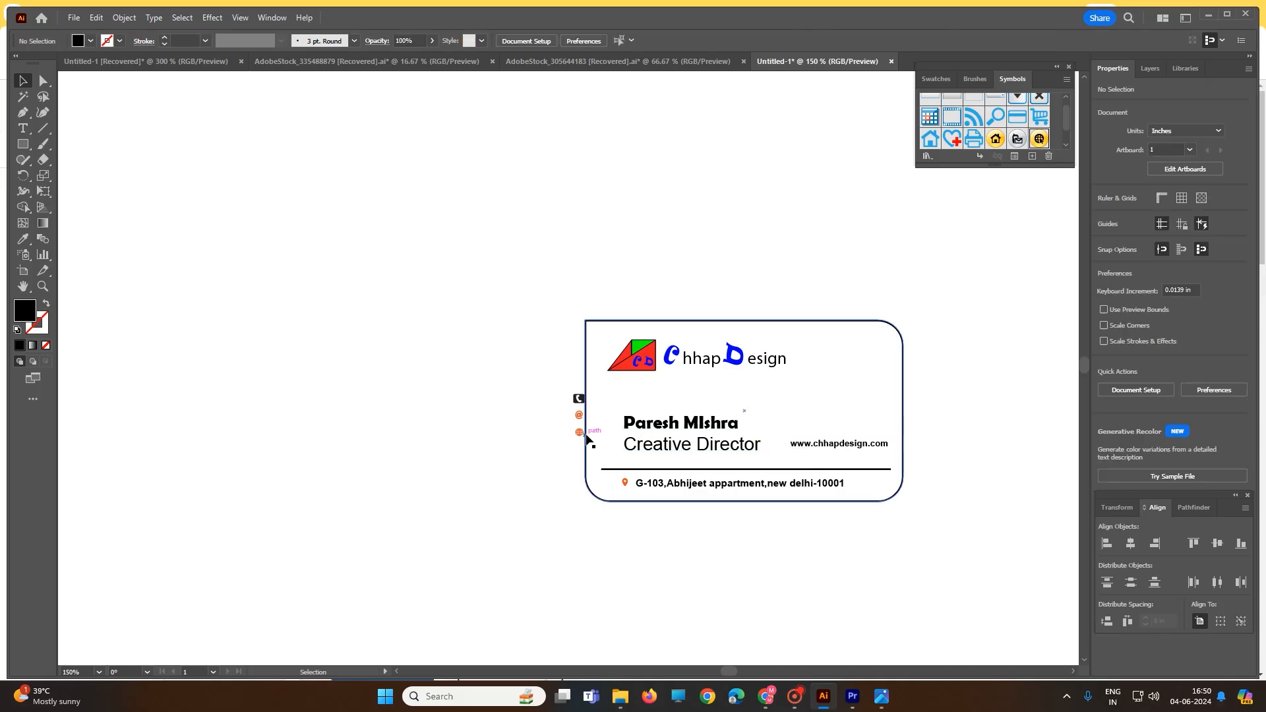
{"action": "left_click_drag", "start_coordinate": [580, 434], "coordinate": [781, 444]}
{"action": "left_click_drag", "start_coordinate": [578, 417], "coordinate": [782, 436]}
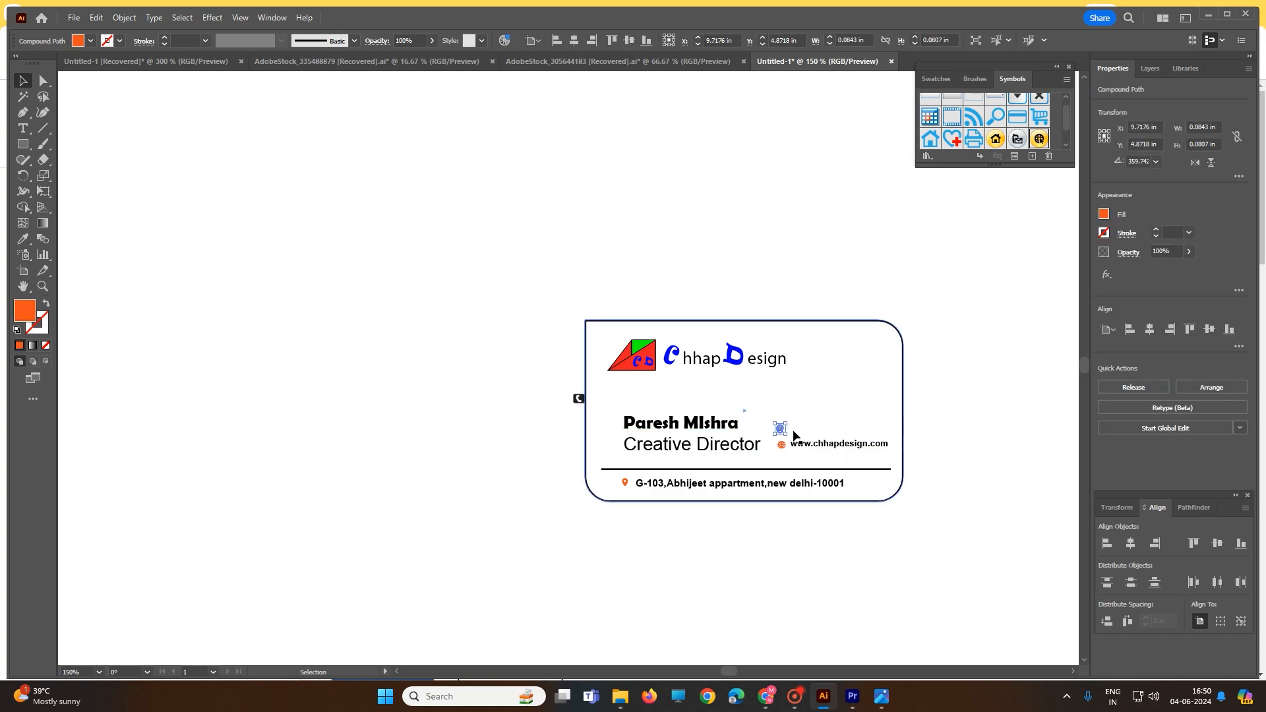
Duplicate the website text, replace the copy's content with the cardholder's e-mail address, and move it beside the @ icon
{"action": "left_click", "coordinate": [830, 447]}
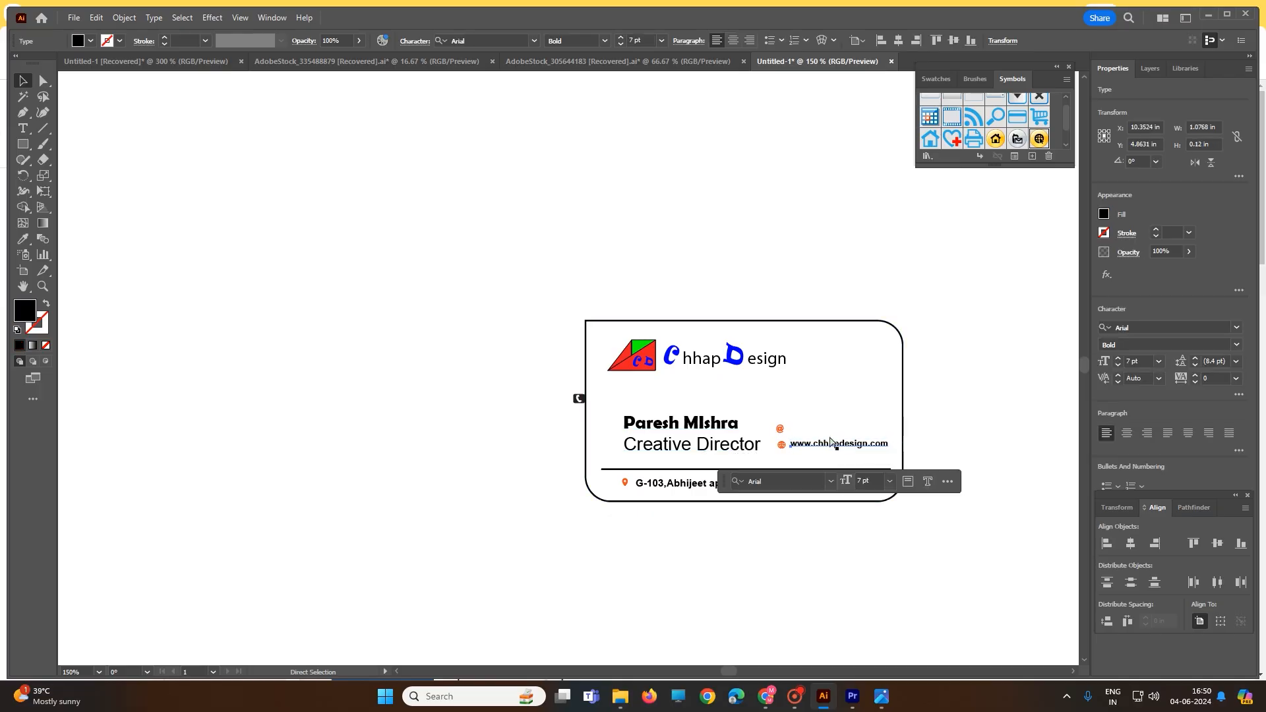
{"action": "key", "text": "ctrl+c"}
{"action": "left_click", "coordinate": [815, 424]}
{"action": "key", "text": "ctrl+v"}
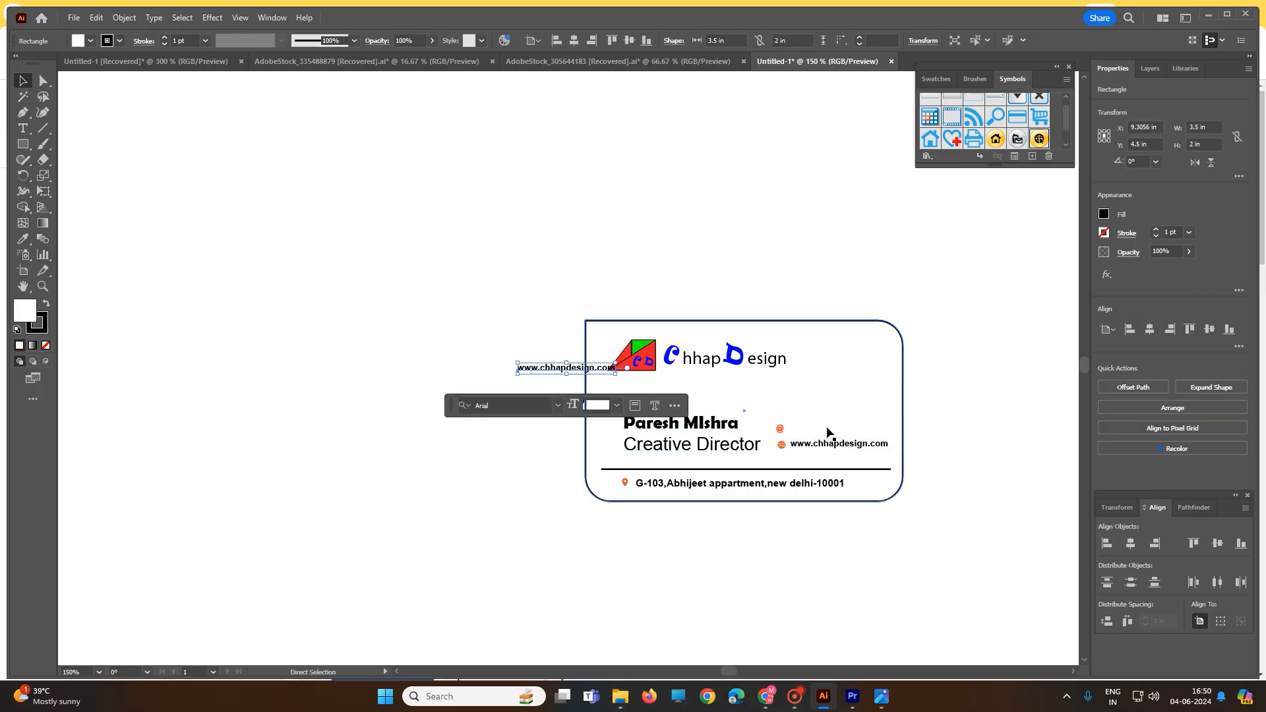
{"action": "double_click", "coordinate": [552, 368]}
{"action": "key", "text": "ctrl+a"}
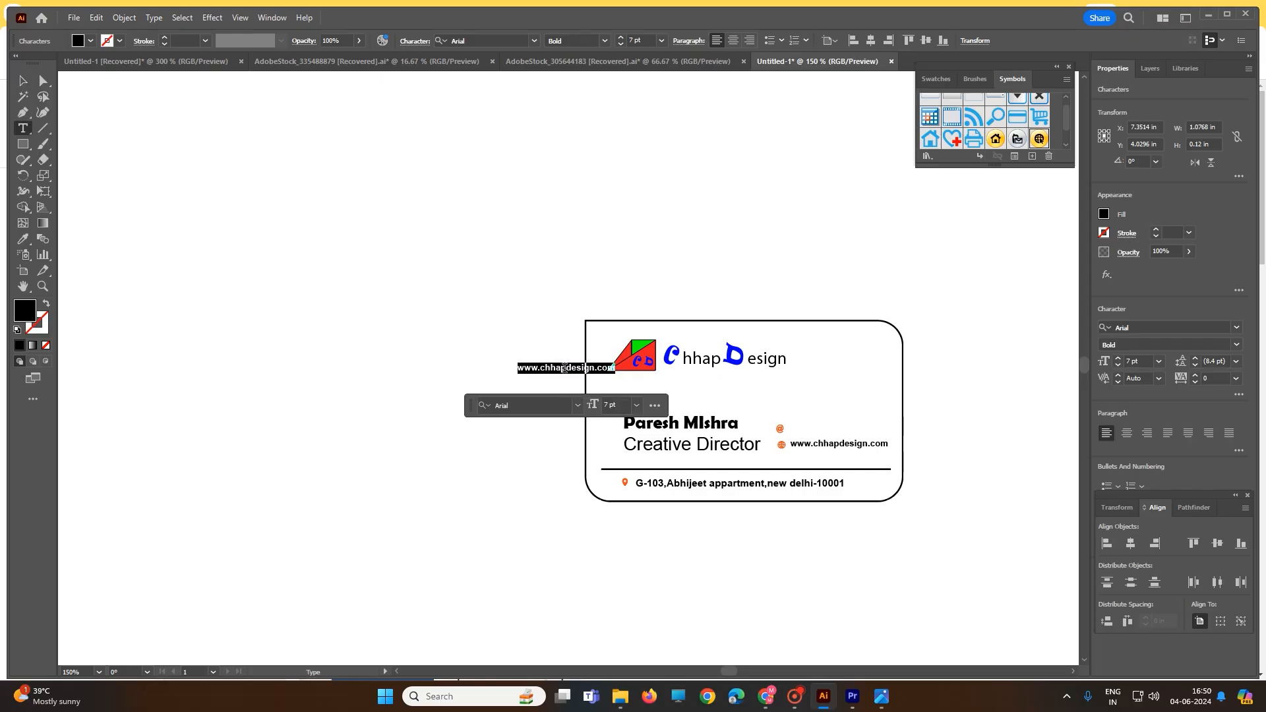
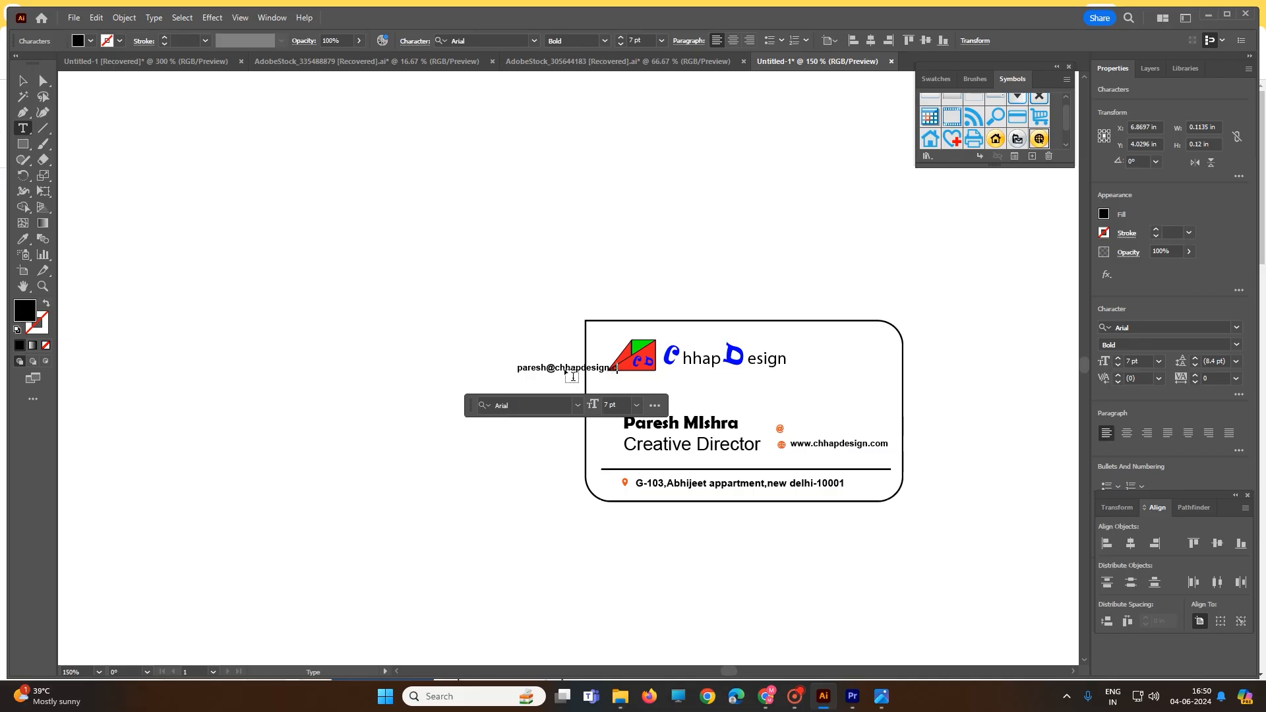
{"action": "key", "text": "Escape"}
{"action": "left_click_drag", "start_coordinate": [540, 370], "coordinate": [811, 436]}
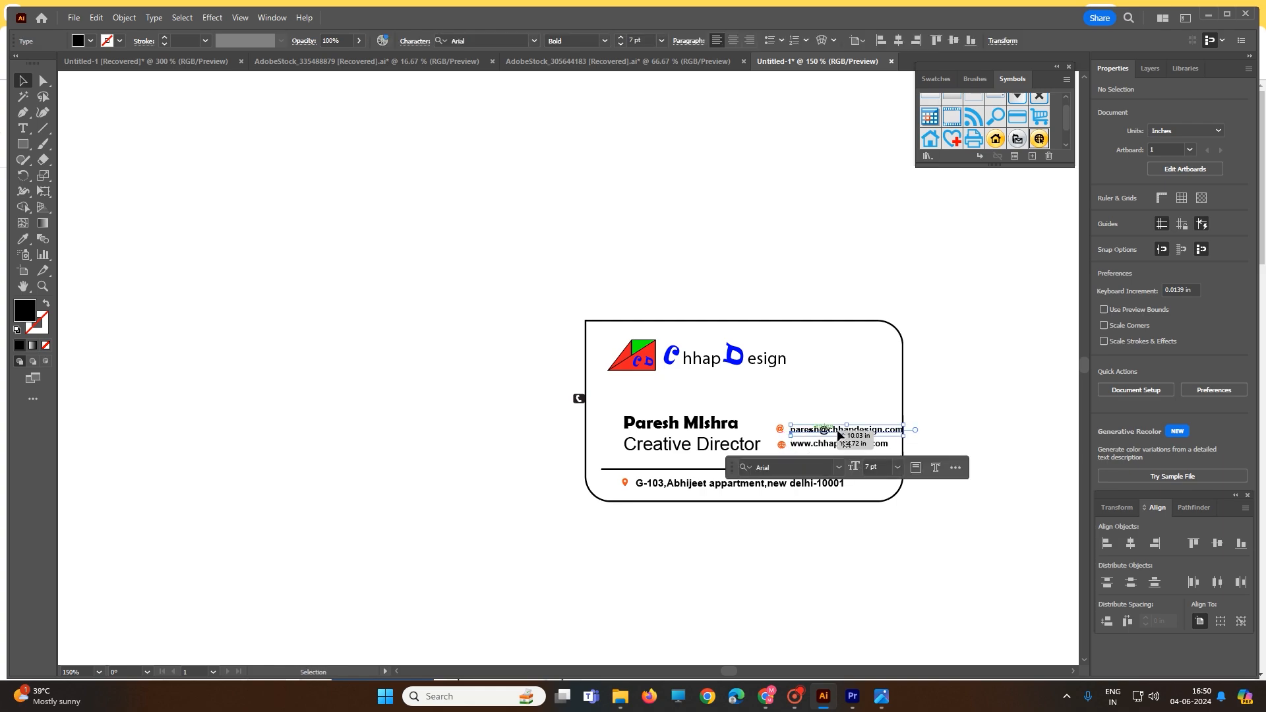
{"action": "left_click_drag", "start_coordinate": [903, 435], "coordinate": [897, 434]}
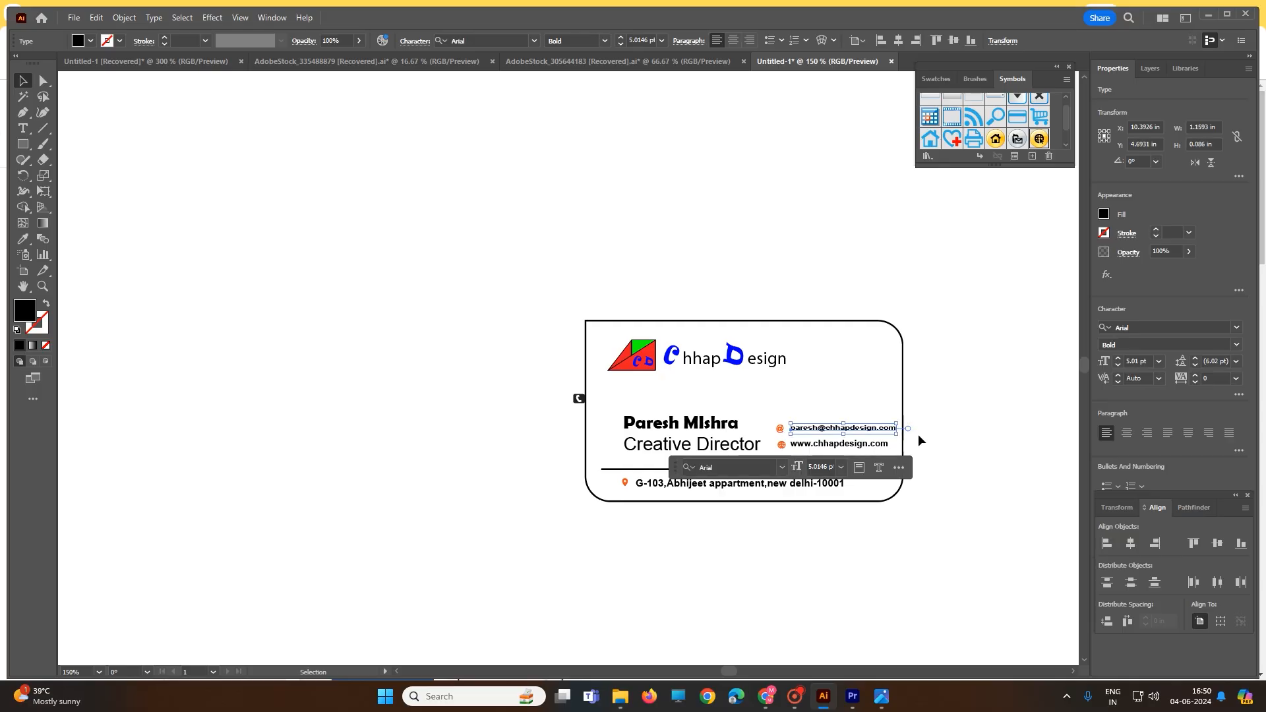
{"action": "key", "text": "ctrl+z"}
{"action": "key", "text": "ctrl+z"}
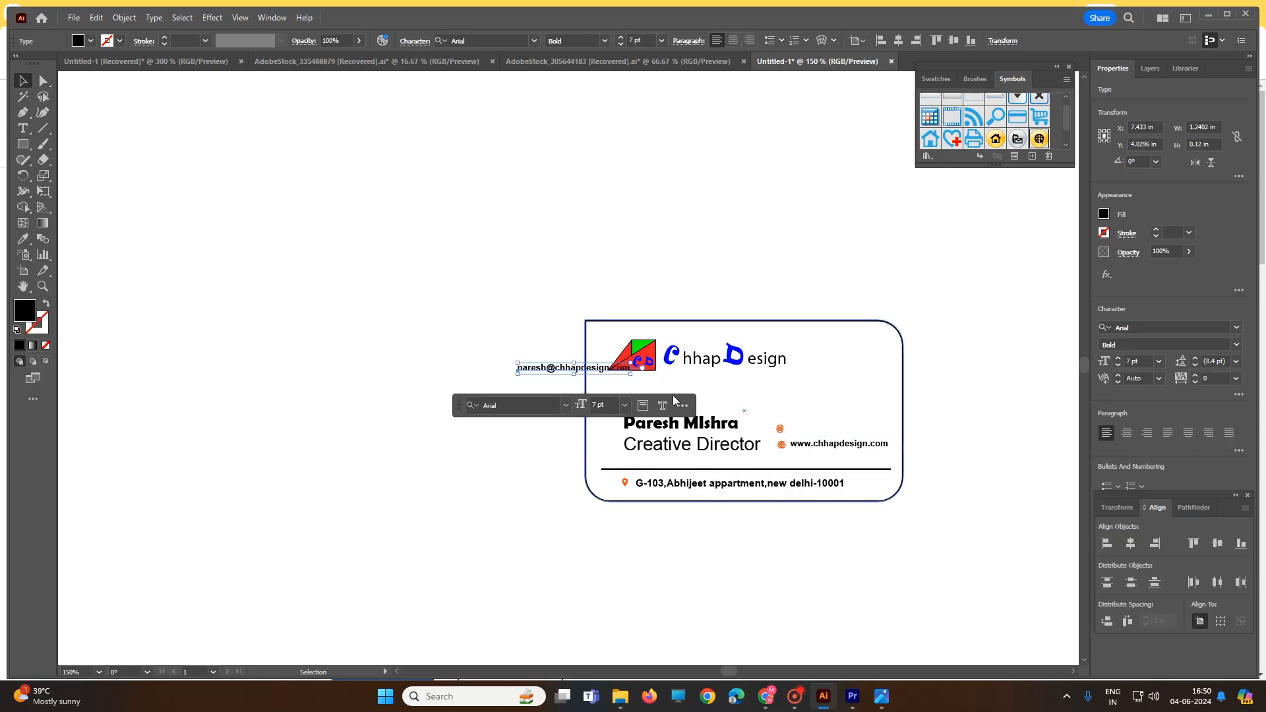
Place the e-mail text beside the @ icon and widen the card outline on its right side to about 3.64 in
{"action": "left_click_drag", "start_coordinate": [586, 373], "coordinate": [837, 433]}
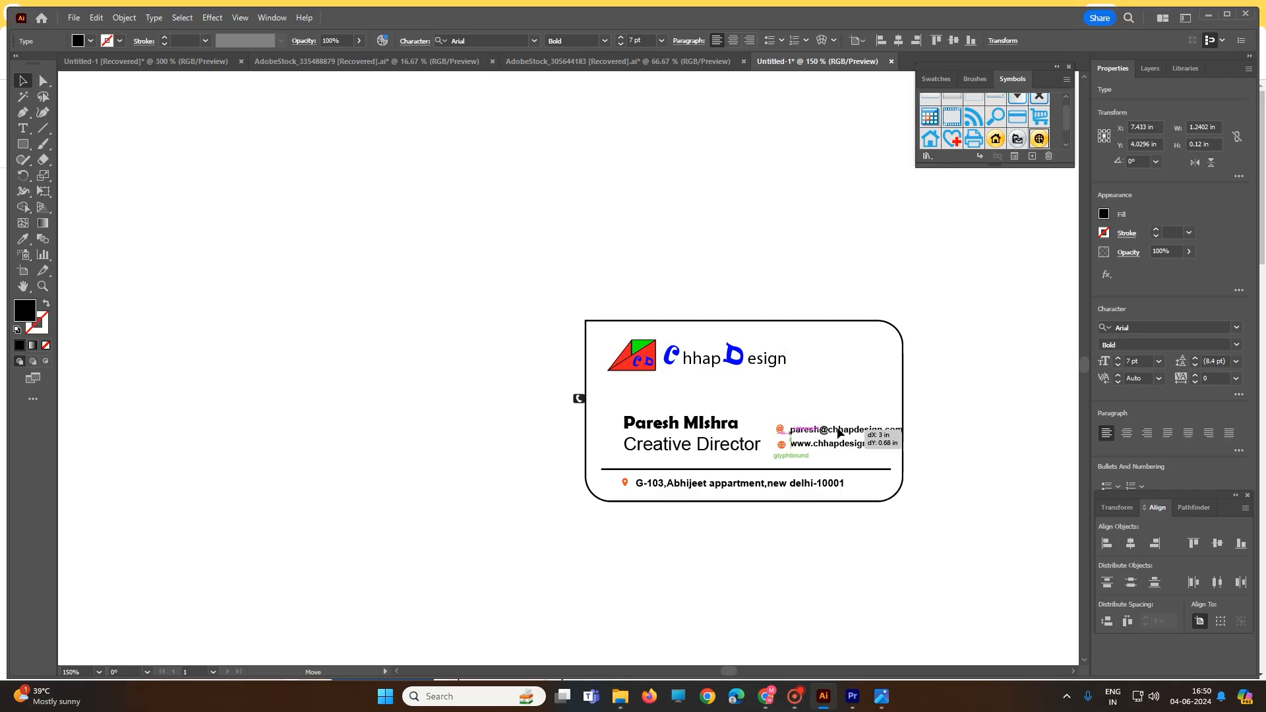
{"action": "left_click", "coordinate": [963, 437]}
{"action": "left_click", "coordinate": [903, 401]}
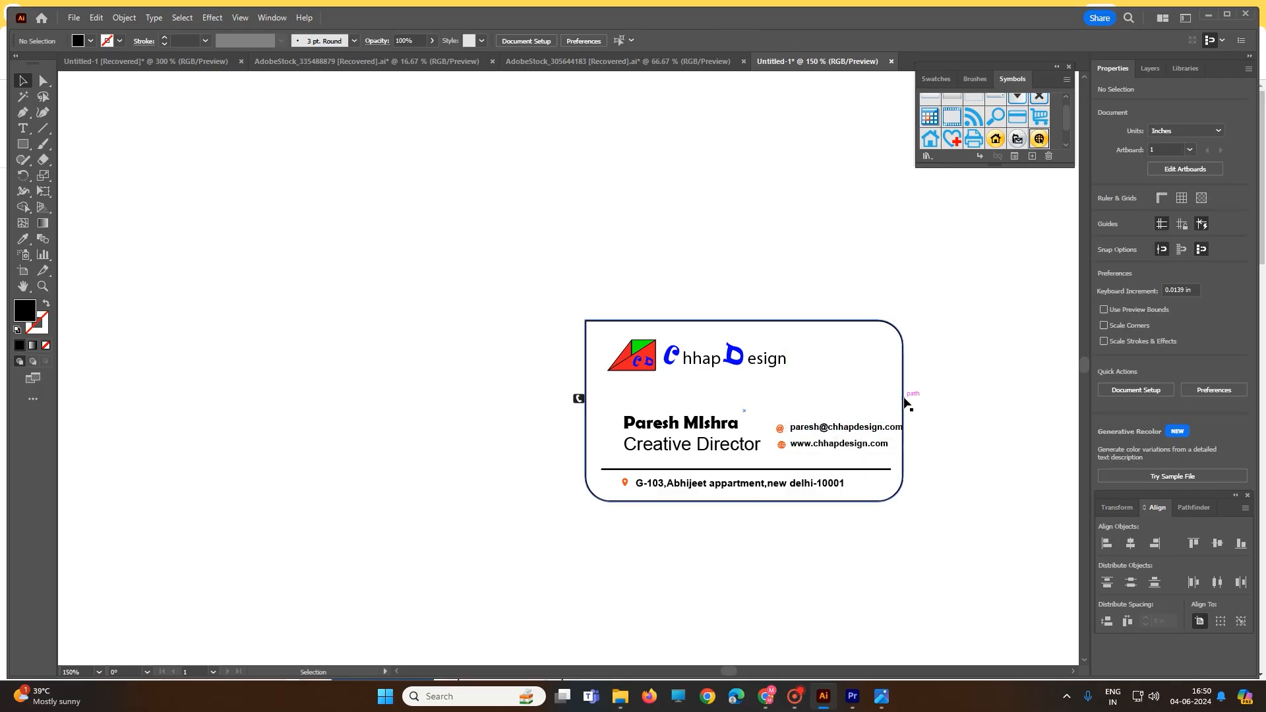
{"action": "left_click_drag", "start_coordinate": [904, 413], "coordinate": [918, 414]}
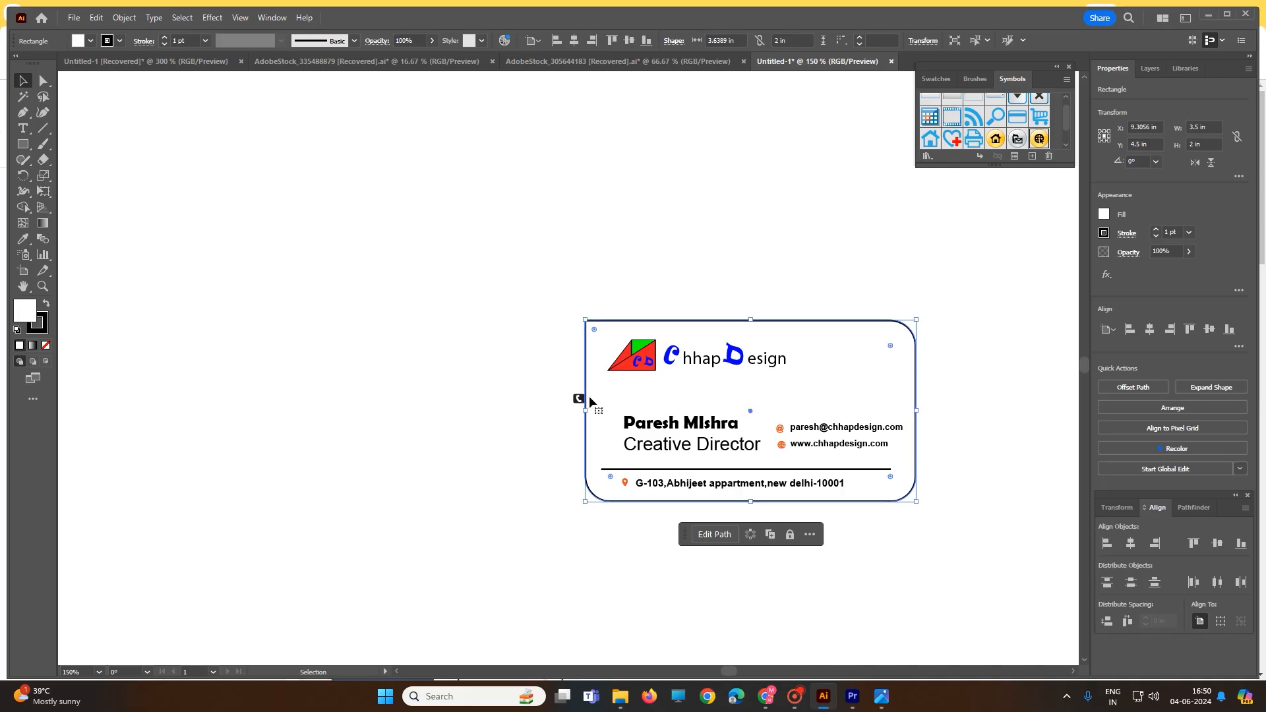
{"action": "left_click_drag", "start_coordinate": [586, 411], "coordinate": [577, 411]}
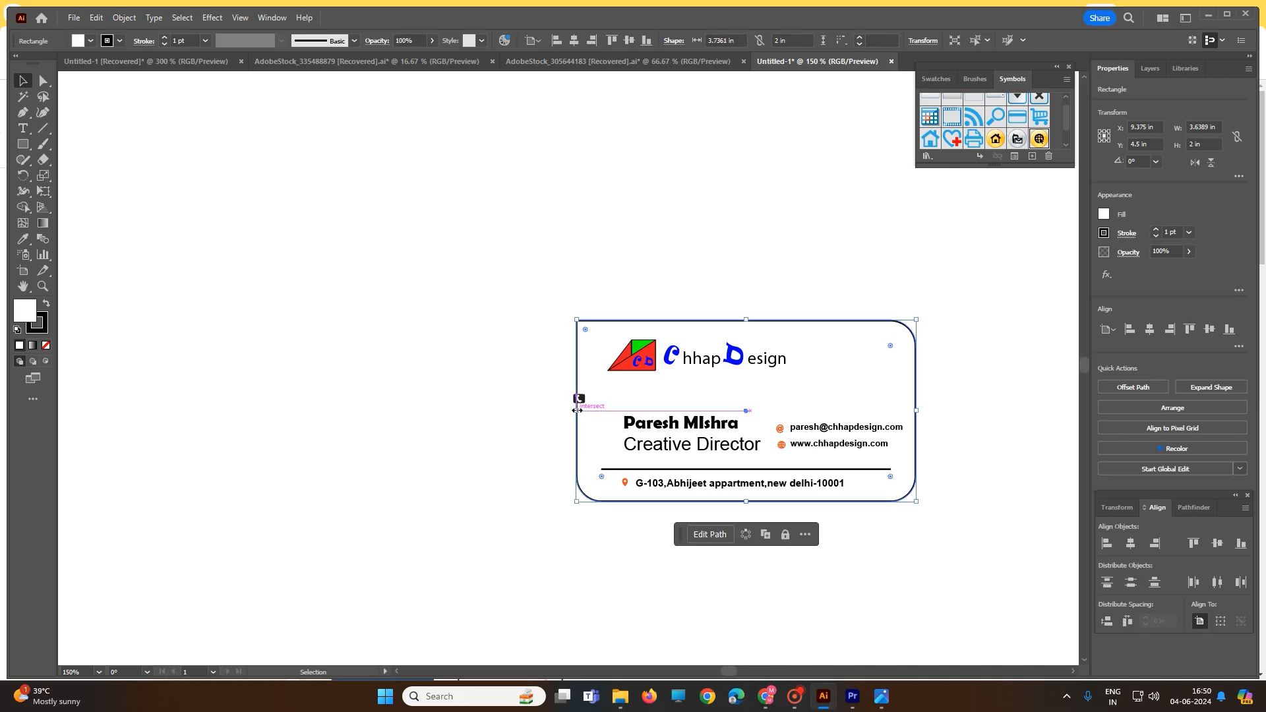
{"action": "left_click", "coordinate": [578, 400]}
{"action": "left_click_drag", "start_coordinate": [581, 403], "coordinate": [783, 414]}
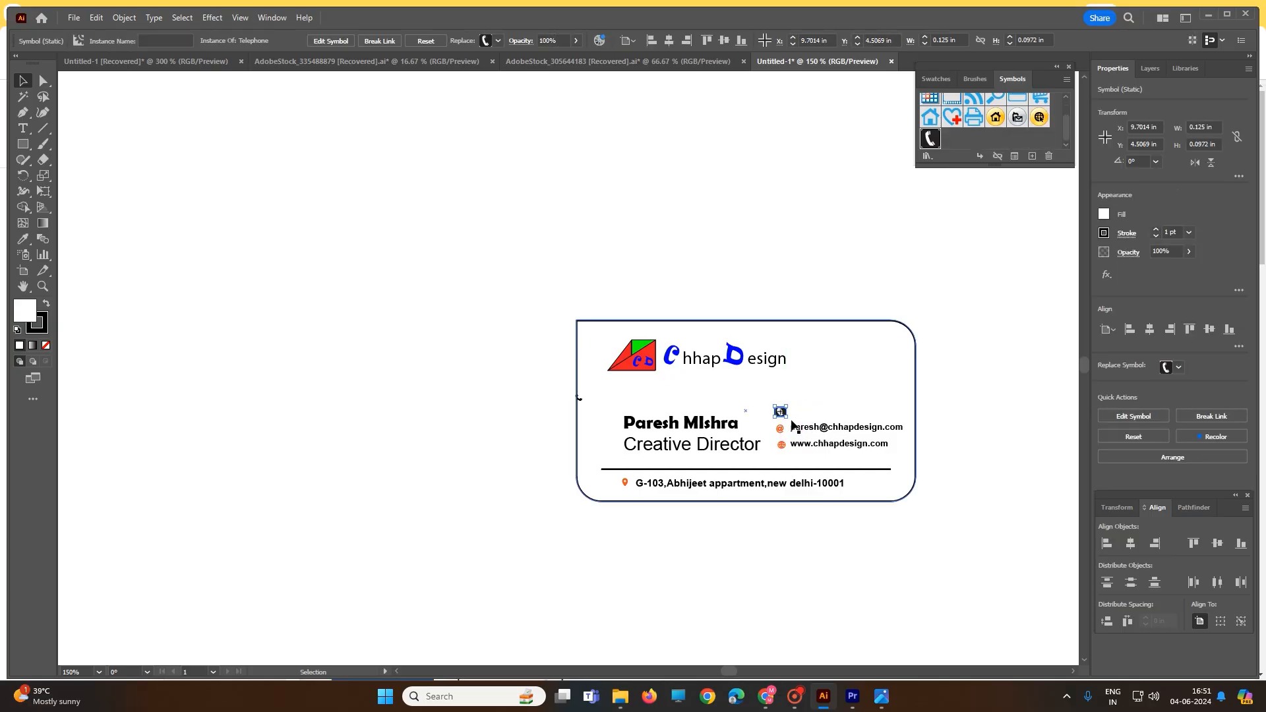
{"action": "key", "text": "ctrl+z"}
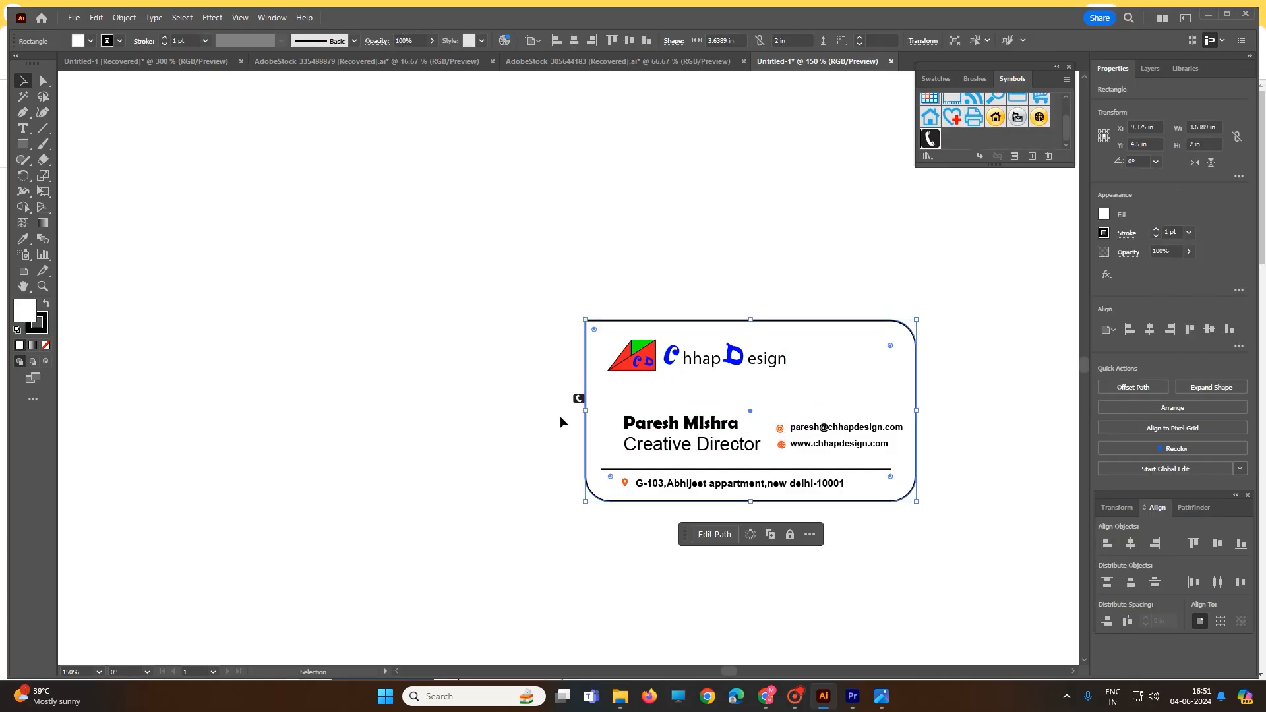
Place the plain black handset icon above the @ icon and remove the boxed telephone symbol
{"action": "left_click_drag", "start_coordinate": [574, 399], "coordinate": [779, 413]}
{"action": "left_click", "coordinate": [543, 405]}
{"action": "left_click", "coordinate": [571, 410]}
{"action": "left_click", "coordinate": [559, 400]}
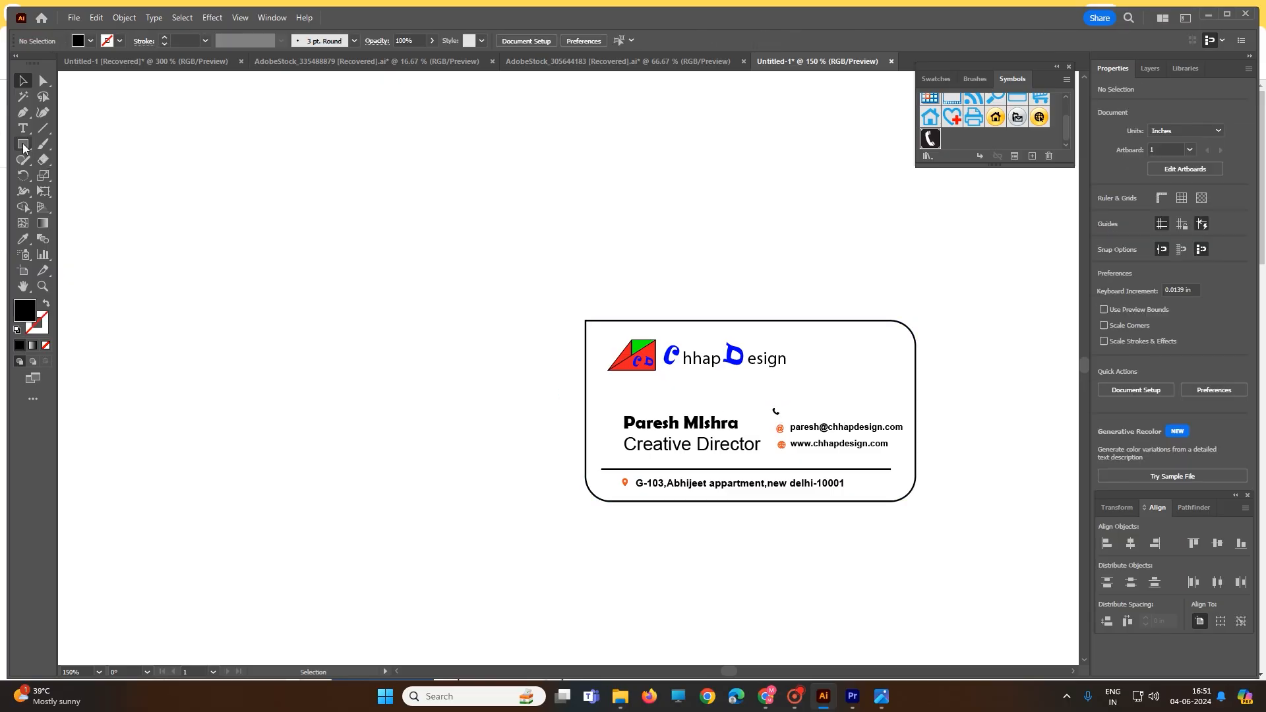
Add the cardholder's phone number in 7 pt text above the e-mail line and align the handset icon beside it
{"action": "key", "text": "t"}
{"action": "left_click", "coordinate": [803, 413]}
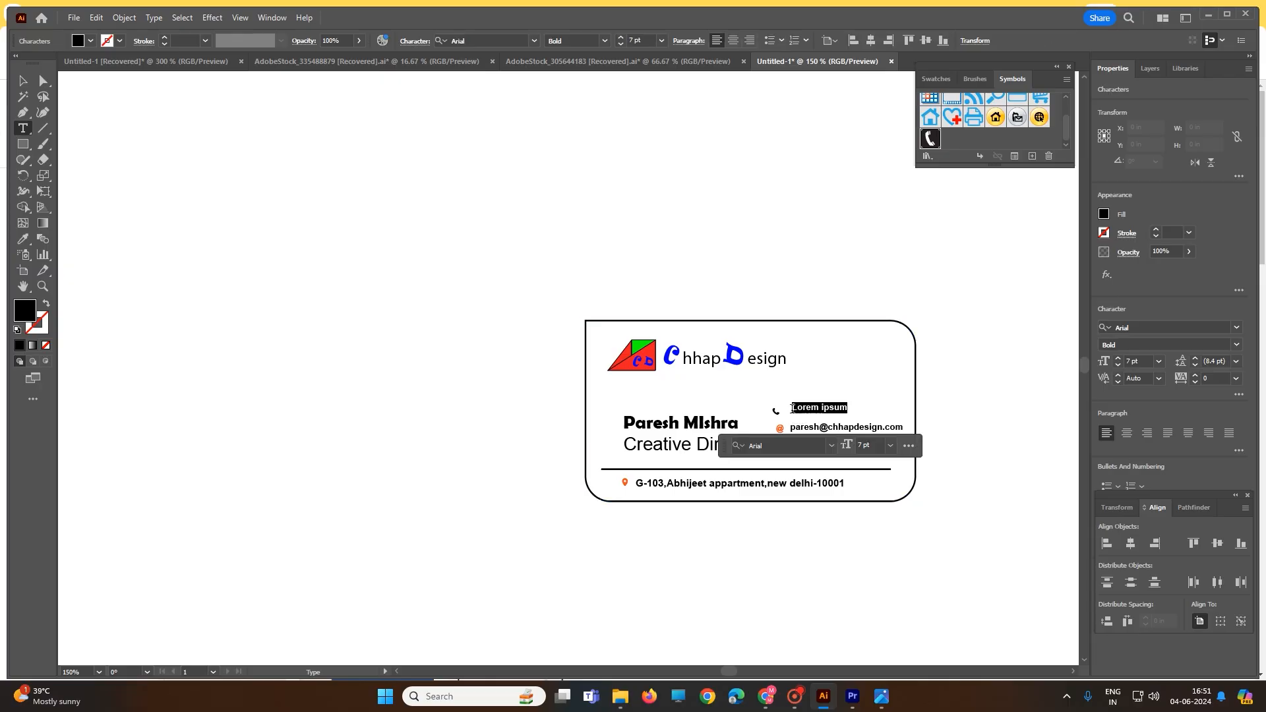
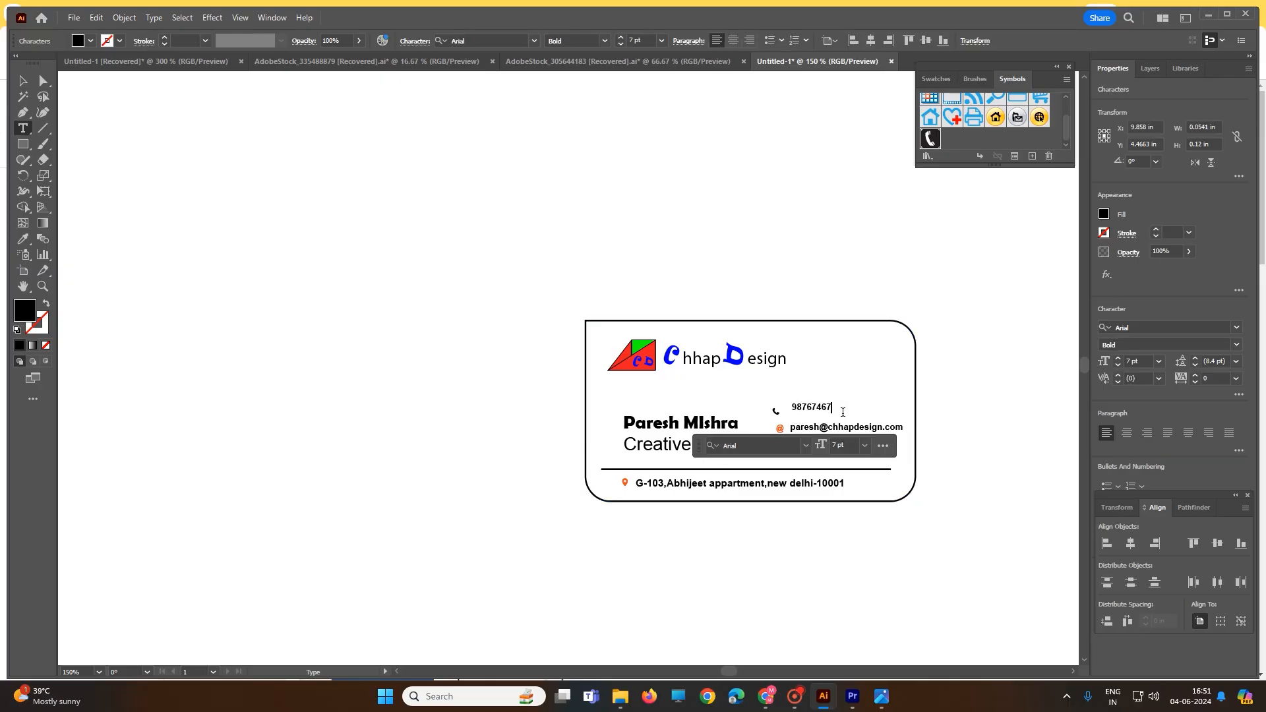
{"action": "left_click", "coordinate": [22, 80]}
{"action": "left_click", "coordinate": [374, 319]}
{"action": "left_click_drag", "start_coordinate": [824, 413], "coordinate": [779, 414]}
{"action": "left_click", "coordinate": [950, 422]}
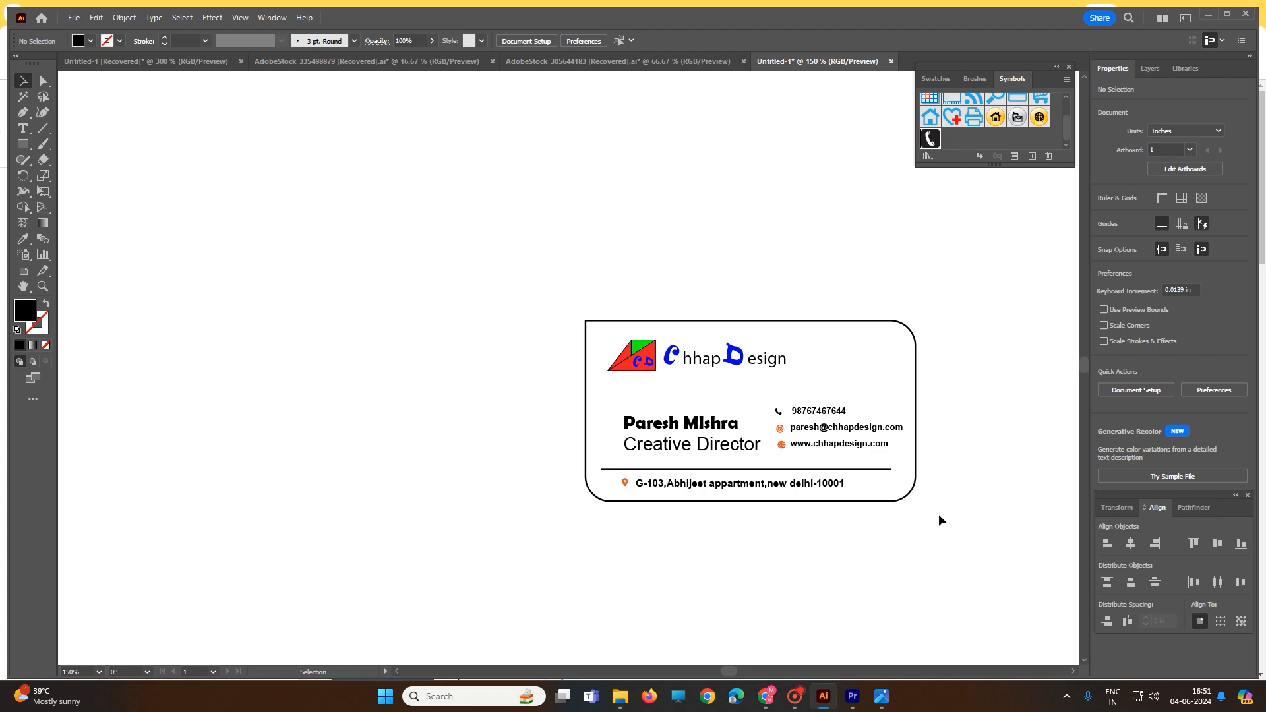
Fill the card background with the light-to-dark blue gradient swatch
{"action": "scroll", "coordinate": [939, 514], "scroll_direction": "up", "scroll_amount": 1}
{"action": "left_click", "coordinate": [885, 385]}
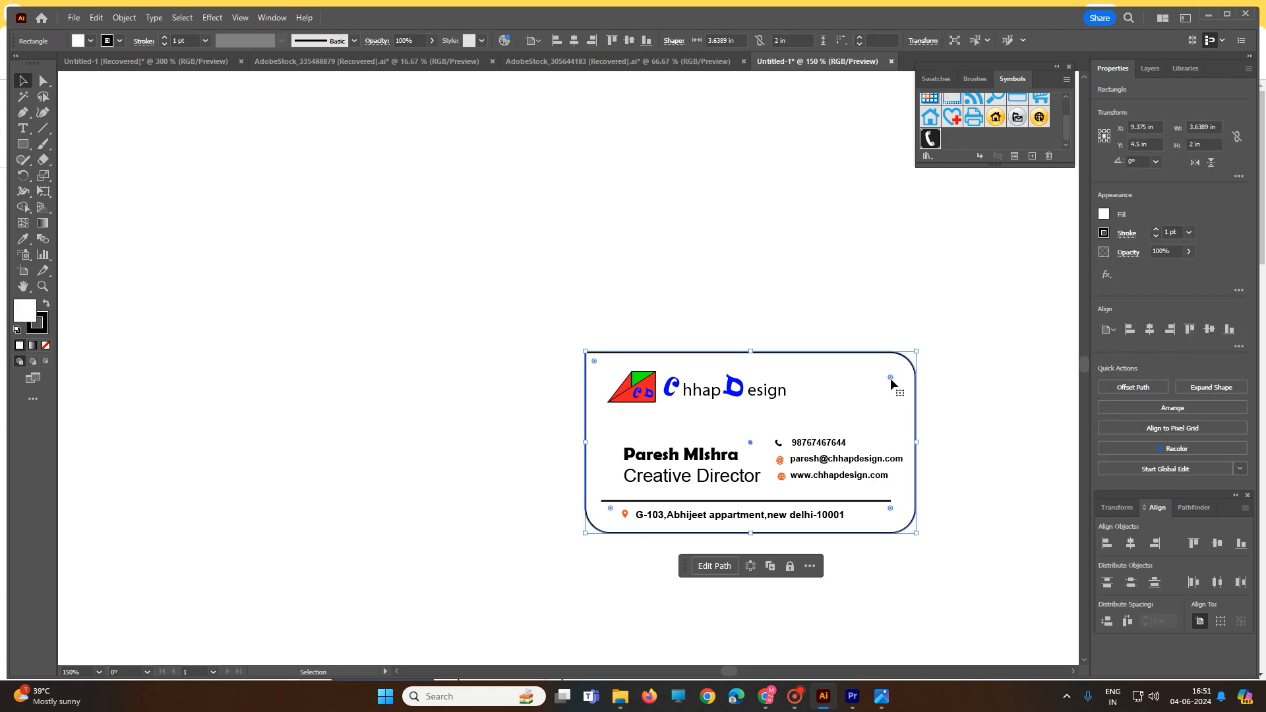
{"action": "left_click", "coordinate": [937, 79]}
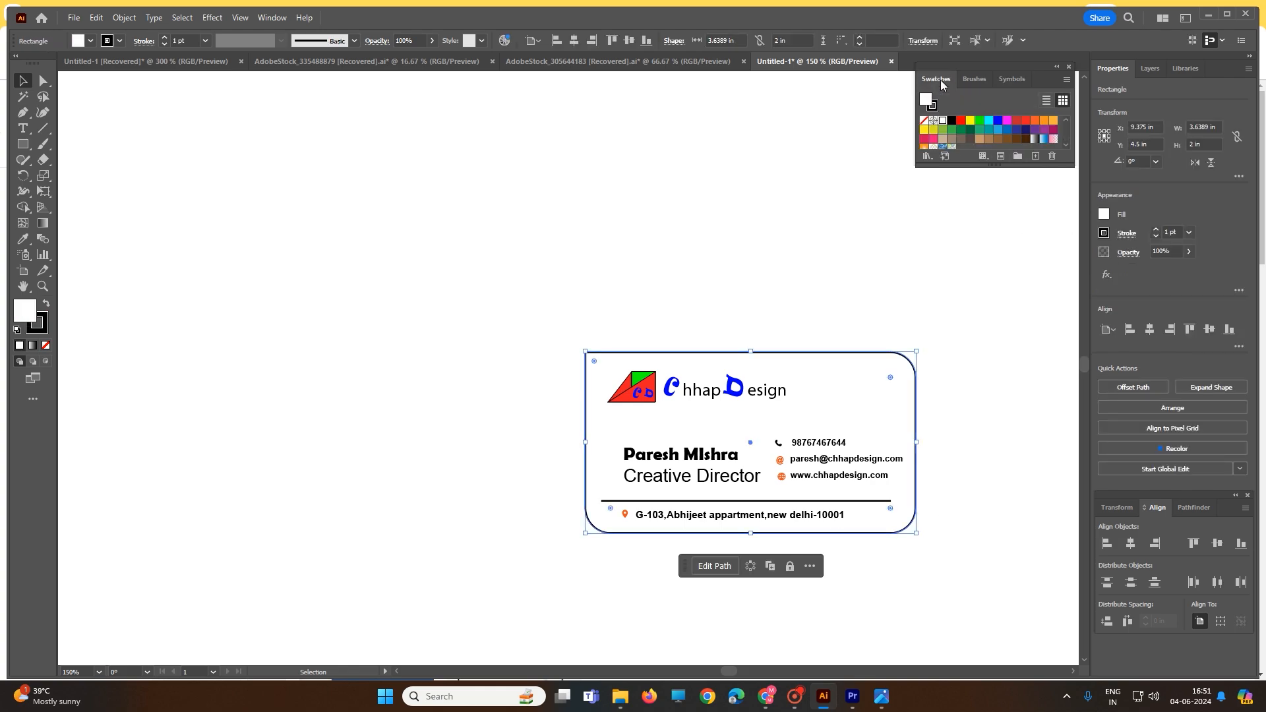
{"action": "left_click", "coordinate": [989, 140]}
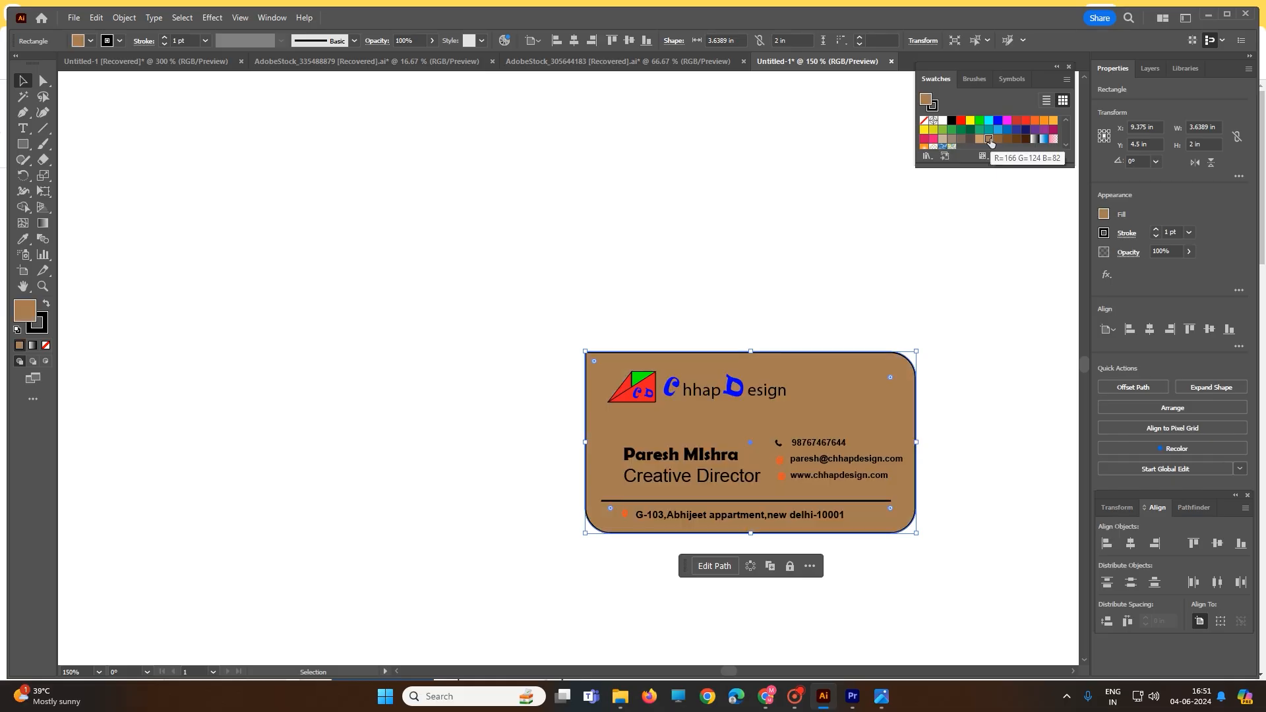
{"action": "left_click", "coordinate": [961, 139]}
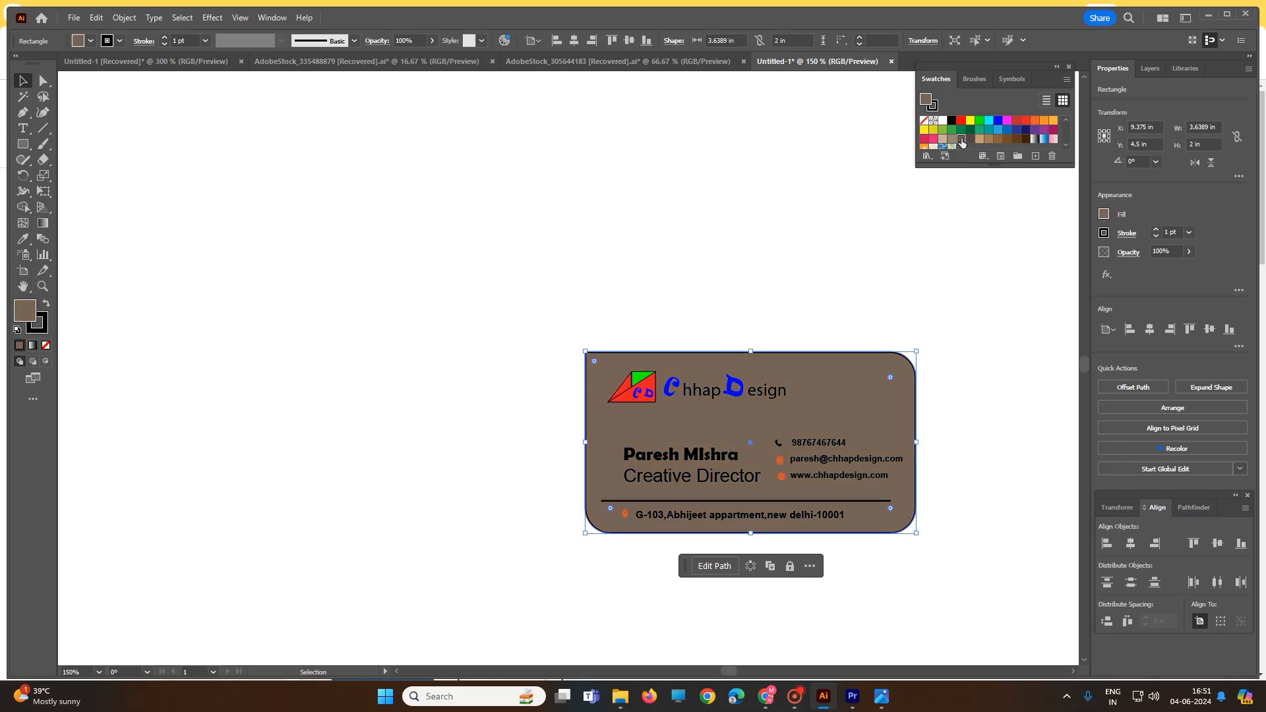
{"action": "left_click", "coordinate": [1045, 139]}
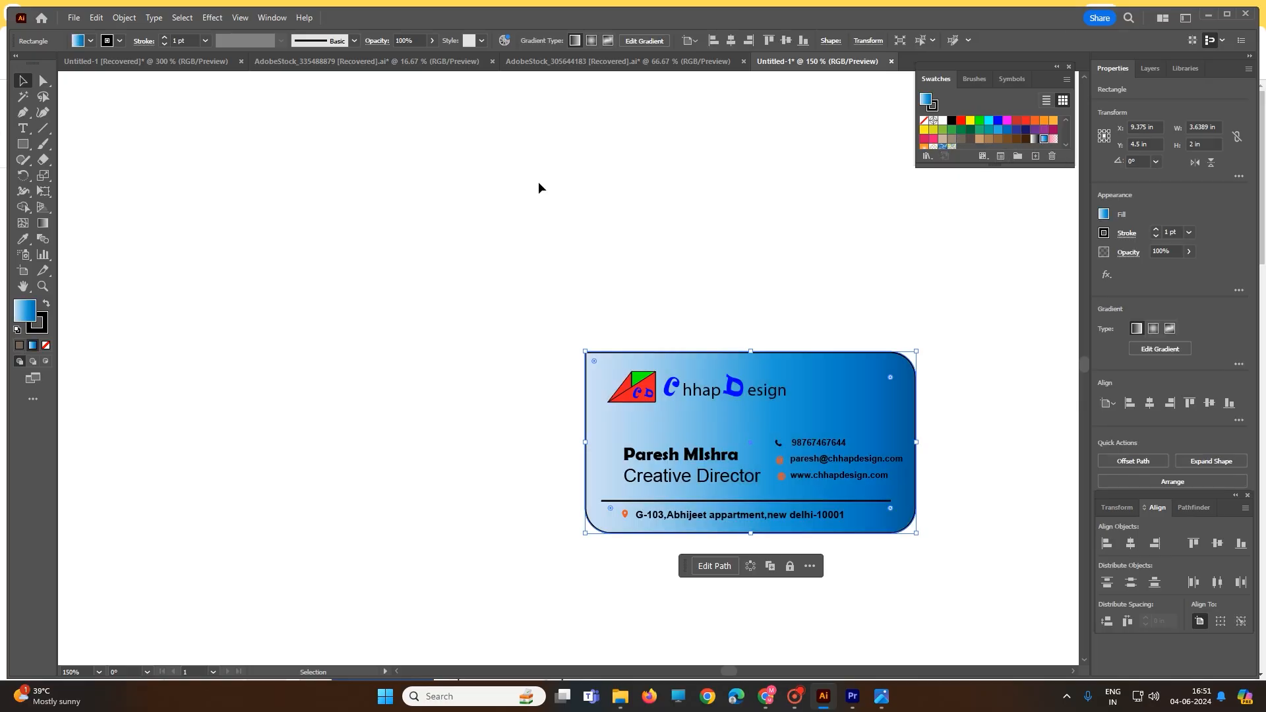
{"action": "left_click", "coordinate": [534, 246]}
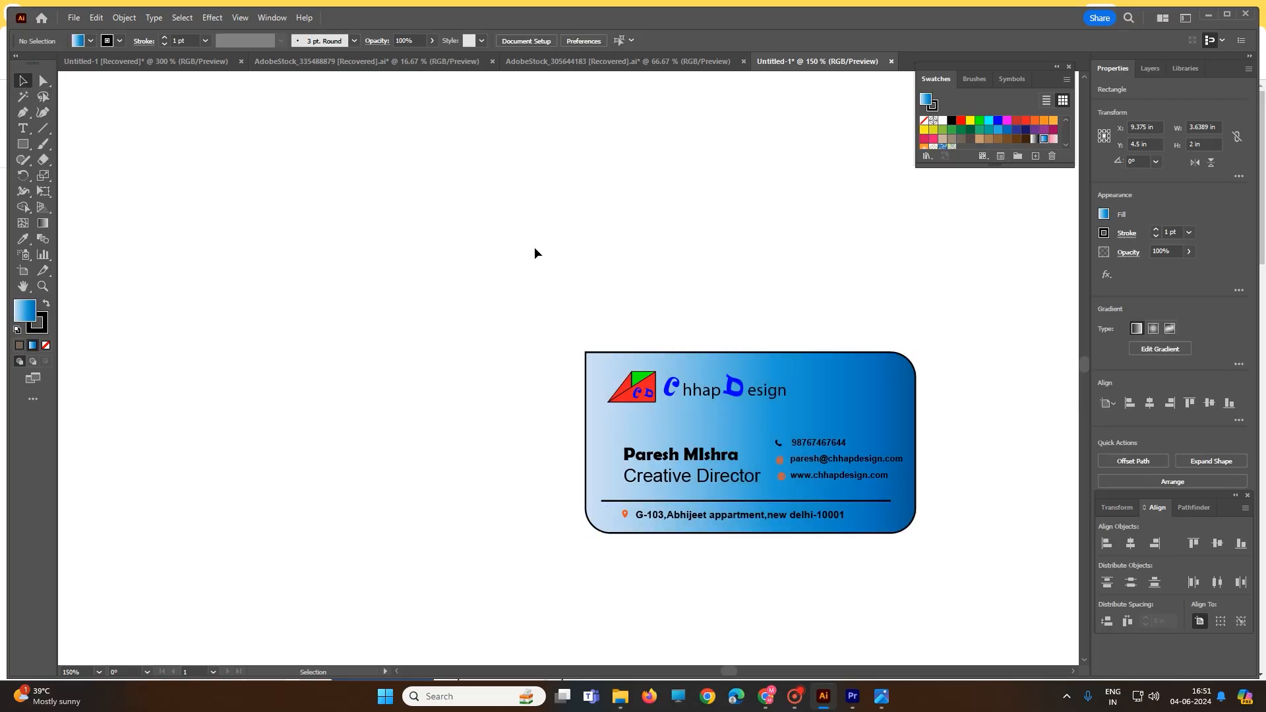
Lengthen the divider line above the address slightly toward the card's right edge
{"action": "scroll", "coordinate": [919, 563], "scroll_direction": "up", "scroll_amount": 3}
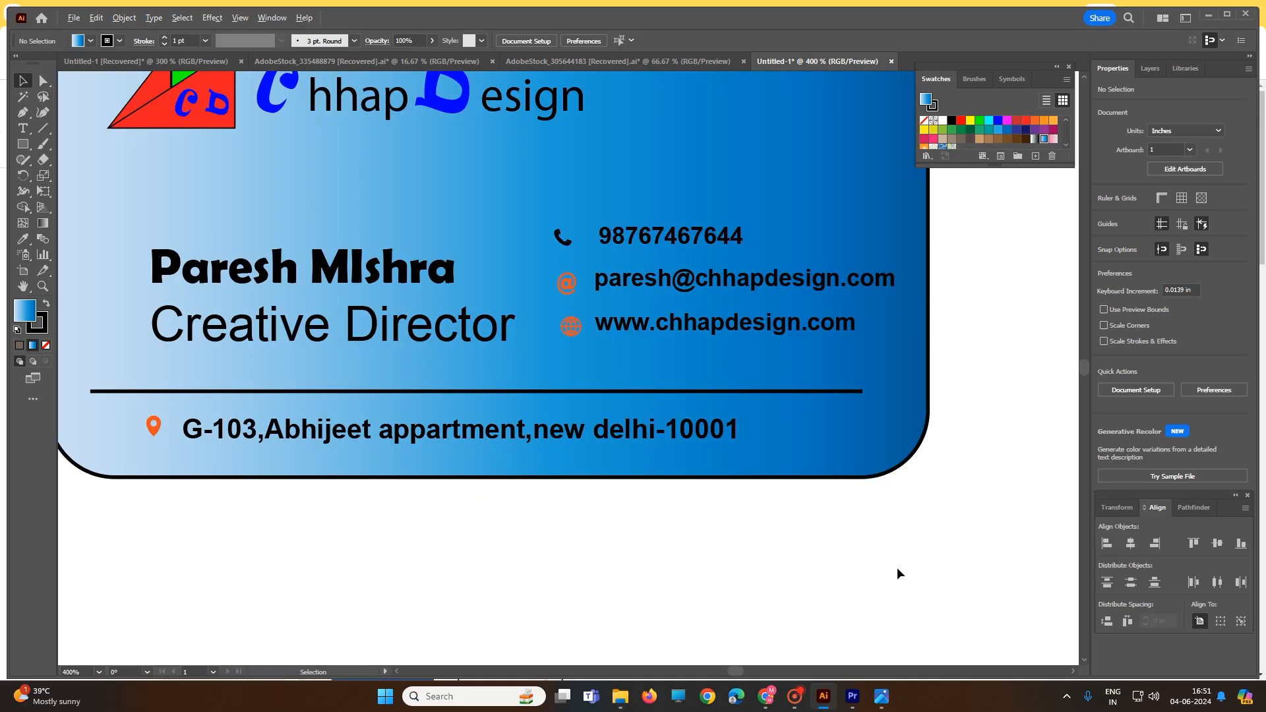
{"action": "scroll", "coordinate": [880, 540], "scroll_direction": "down", "scroll_amount": 2}
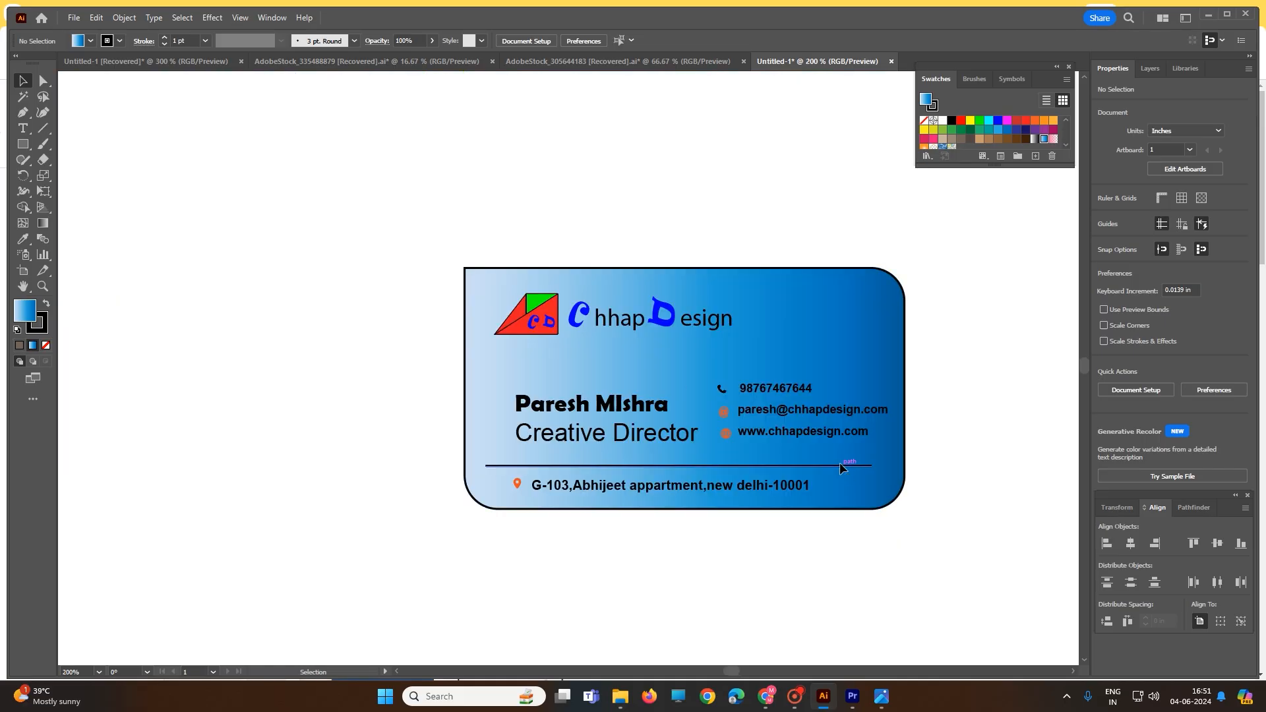
{"action": "left_click", "coordinate": [870, 466]}
{"action": "left_click_drag", "start_coordinate": [872, 467], "coordinate": [882, 463]}
{"action": "left_click", "coordinate": [955, 468]}
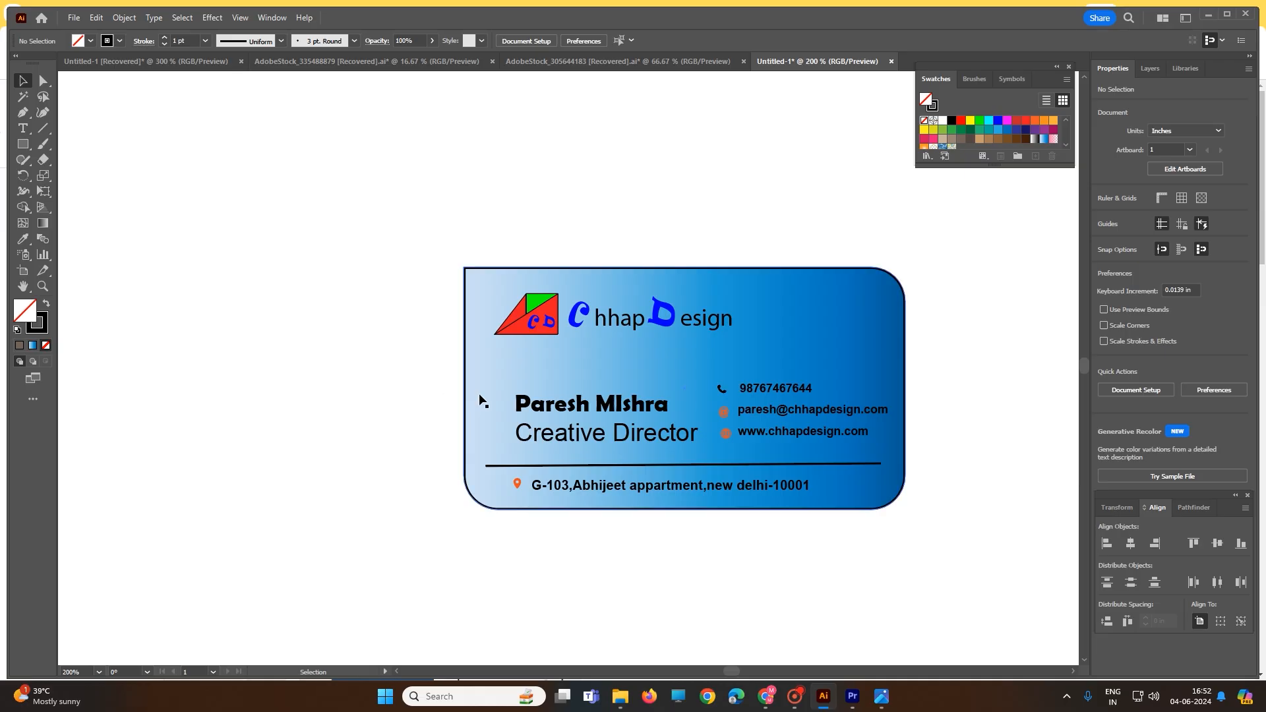
Round the card's square top-left corner to about 0.3 in and increase the other corners' radii to about 0.42 in
{"action": "left_click", "coordinate": [465, 300]}
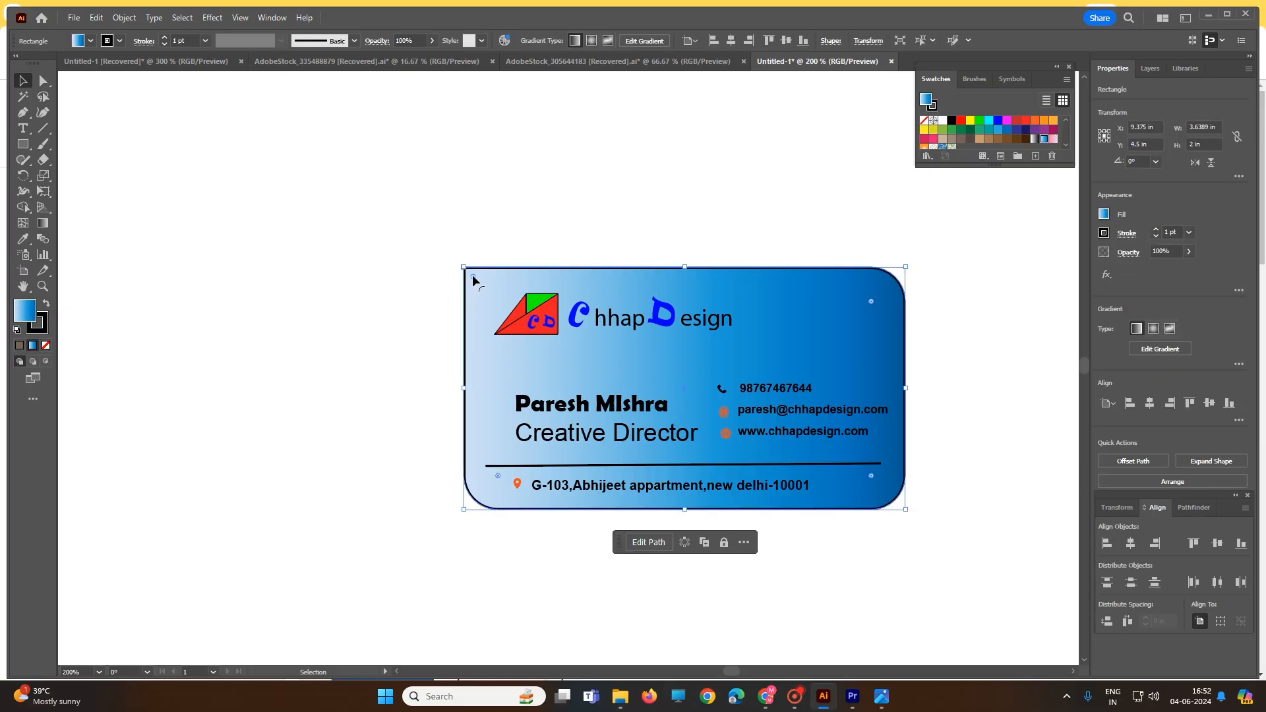
{"action": "mouse_move", "coordinate": [473, 275]}
{"action": "left_mouse_down"}
{"action": "mouse_move", "coordinate": [531, 319]}
{"action": "mouse_move", "coordinate": [477, 283]}
{"action": "left_mouse_up"}
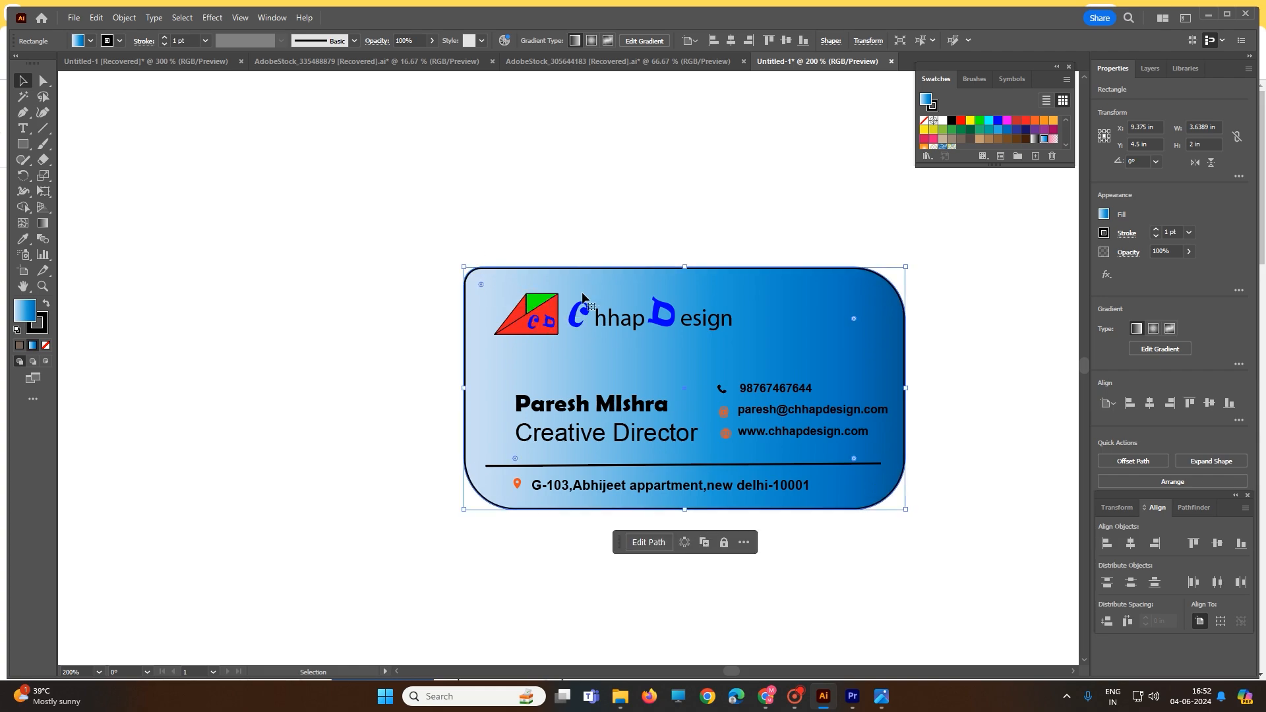
{"action": "left_click_drag", "start_coordinate": [480, 285], "coordinate": [505, 305]}
{"action": "left_click", "coordinate": [390, 209]}
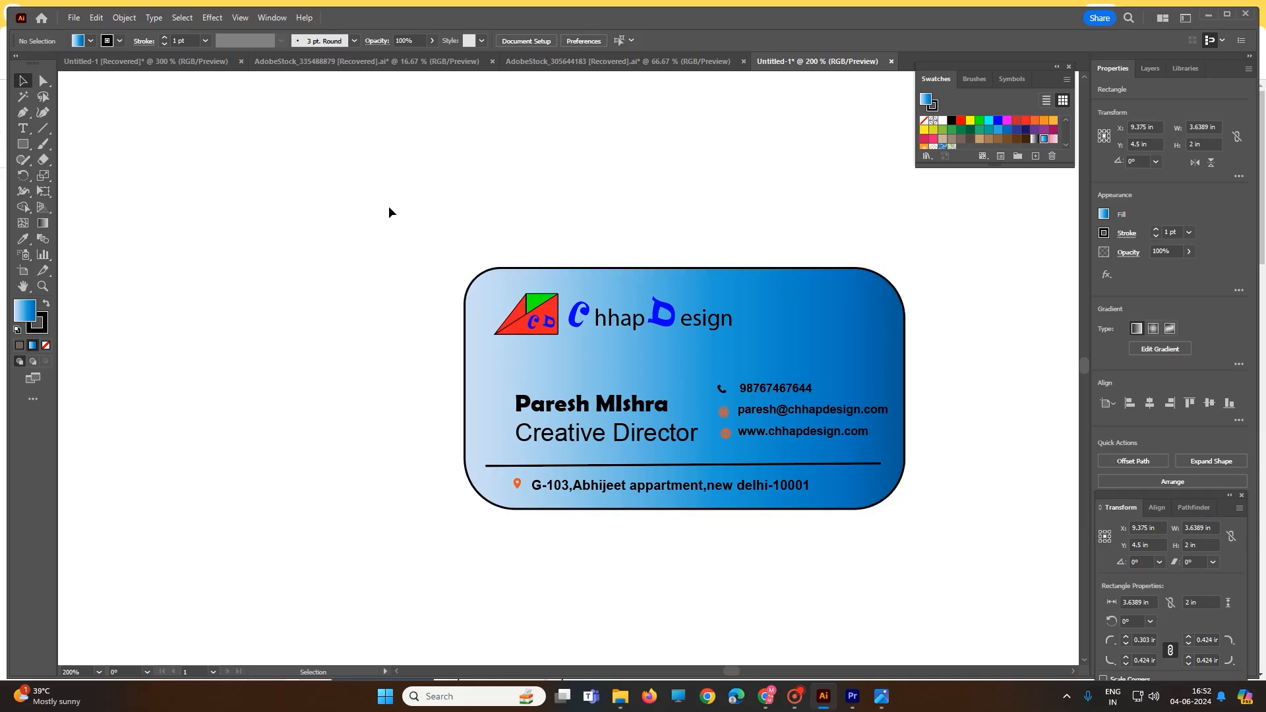